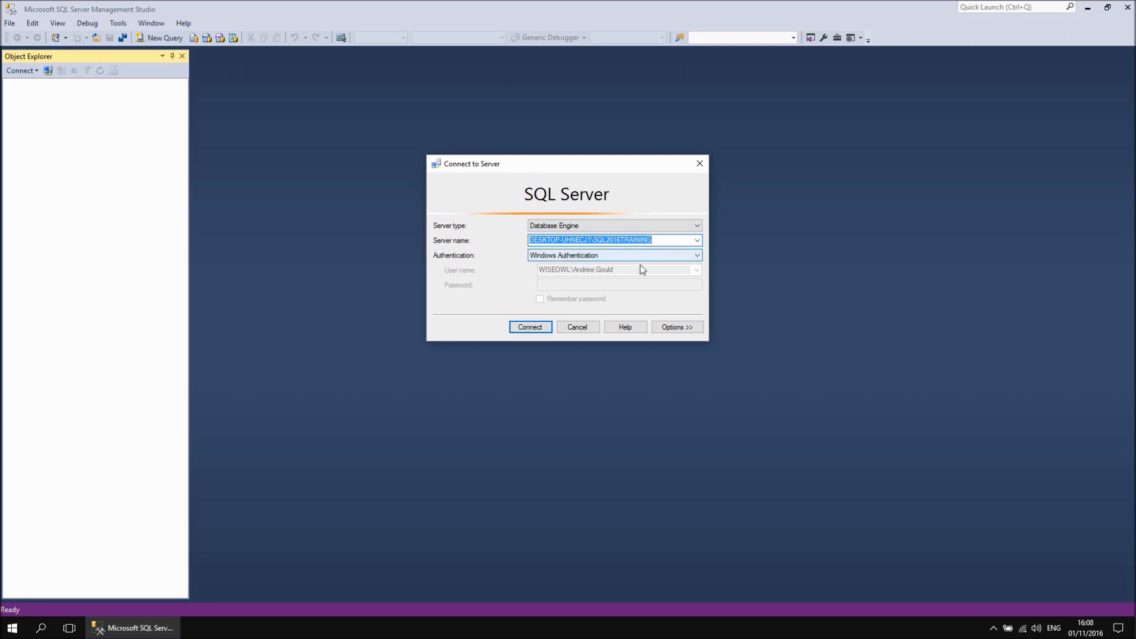
Step: Connect to the SQL2016TRAINING database engine with Windows Authentication and expand its list of databases
click(542, 328)
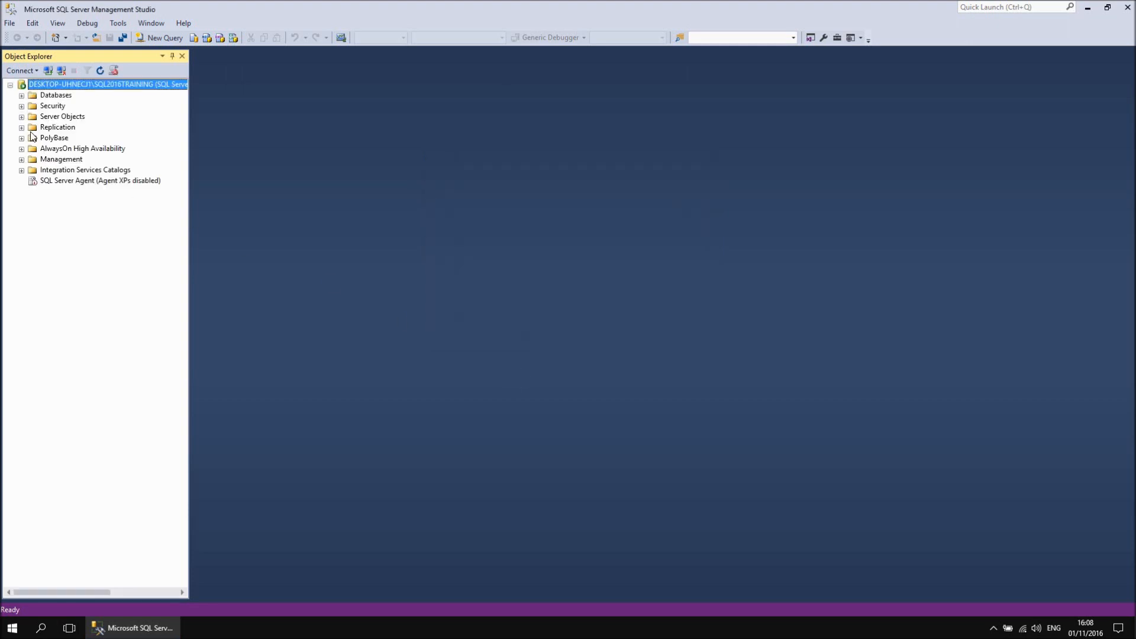
click(22, 95)
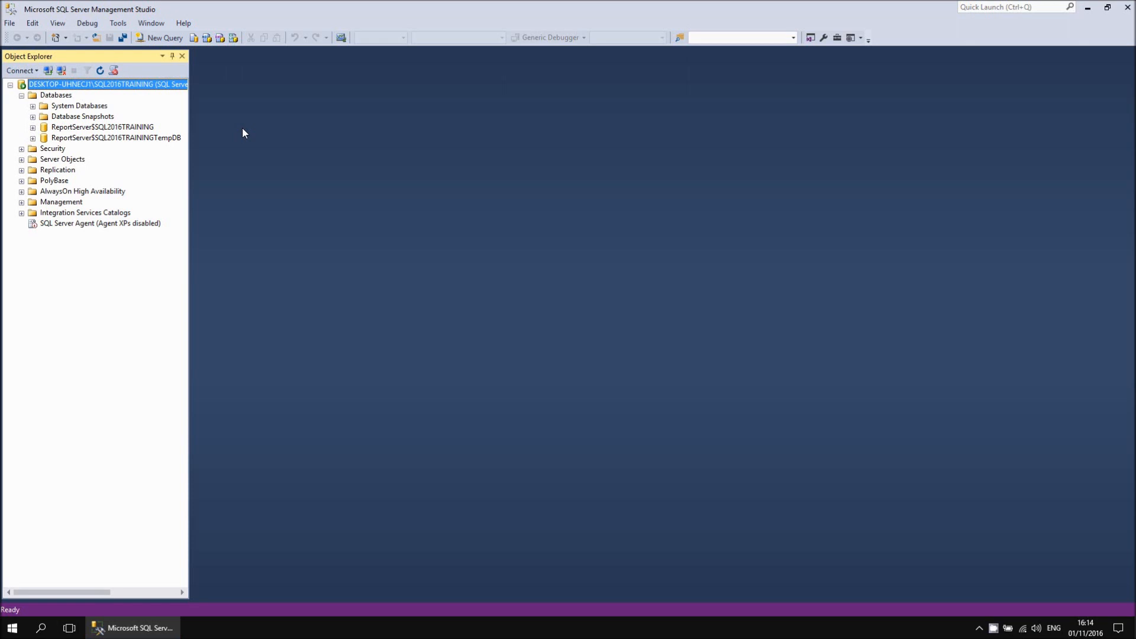
Step: Start a new database and review its Options and Filegroups pages before returning to the General settings
right_click(66, 99)
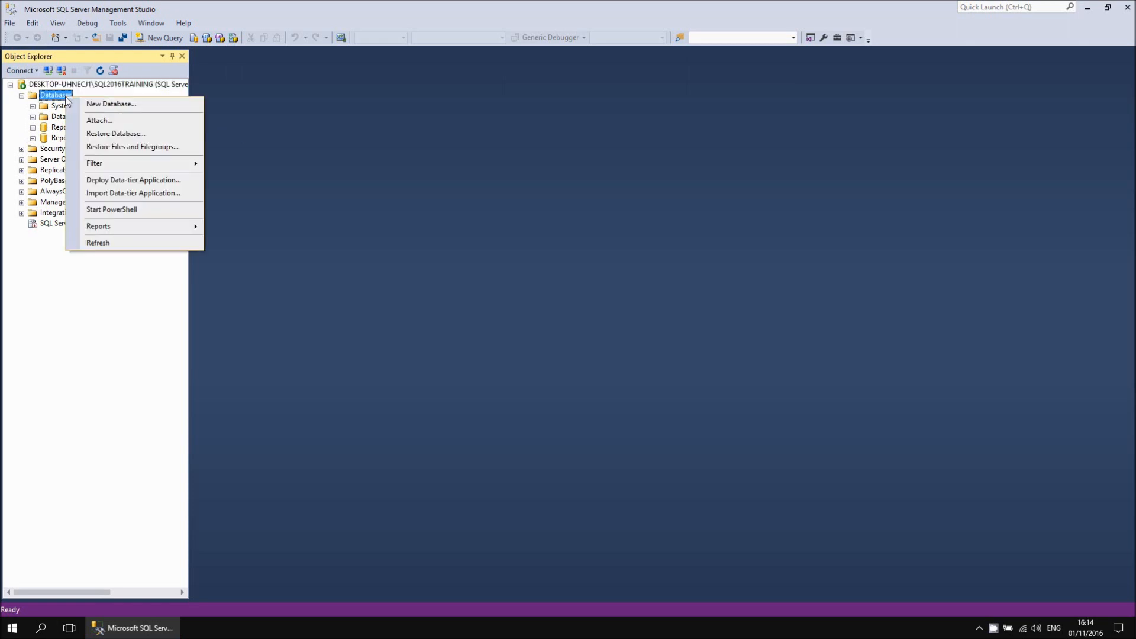
click(82, 104)
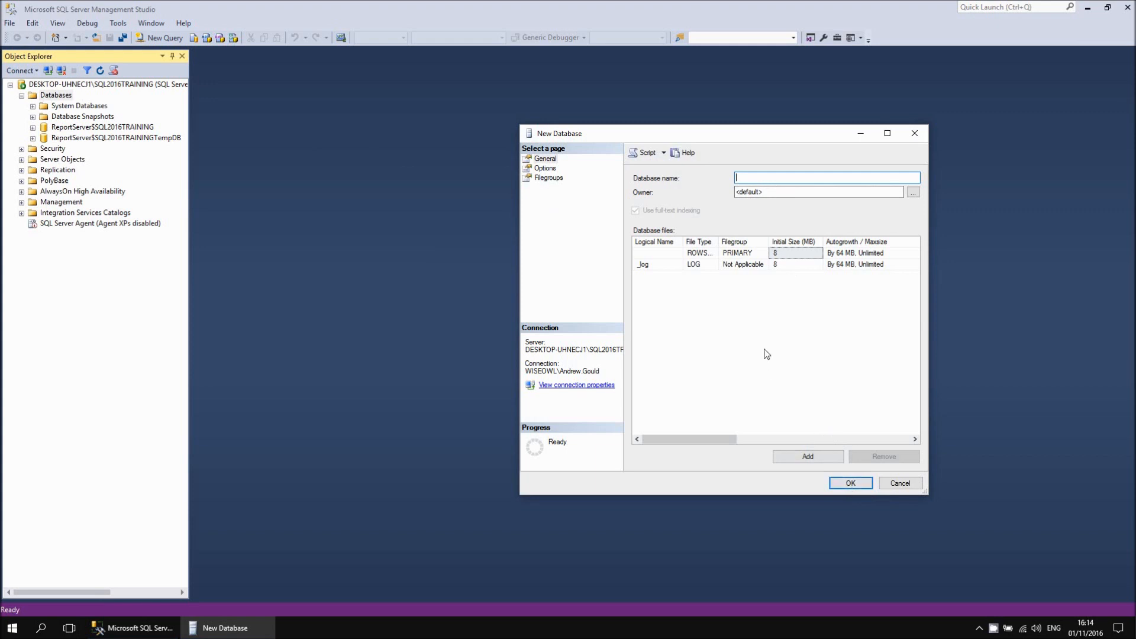
click(543, 170)
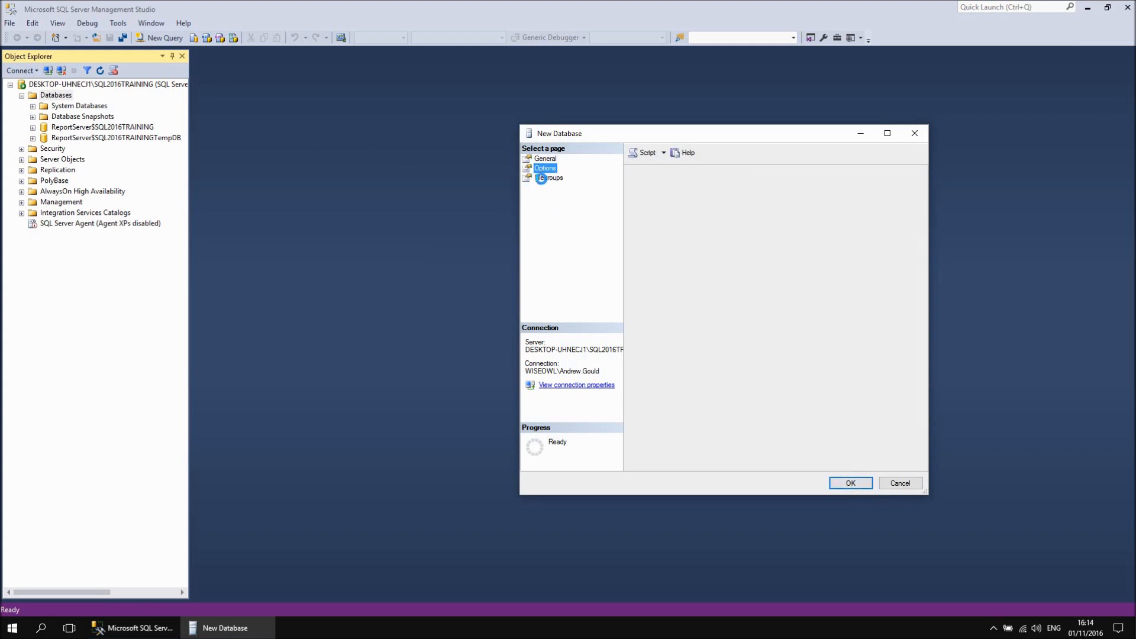
scroll(846, 329, down, 3)
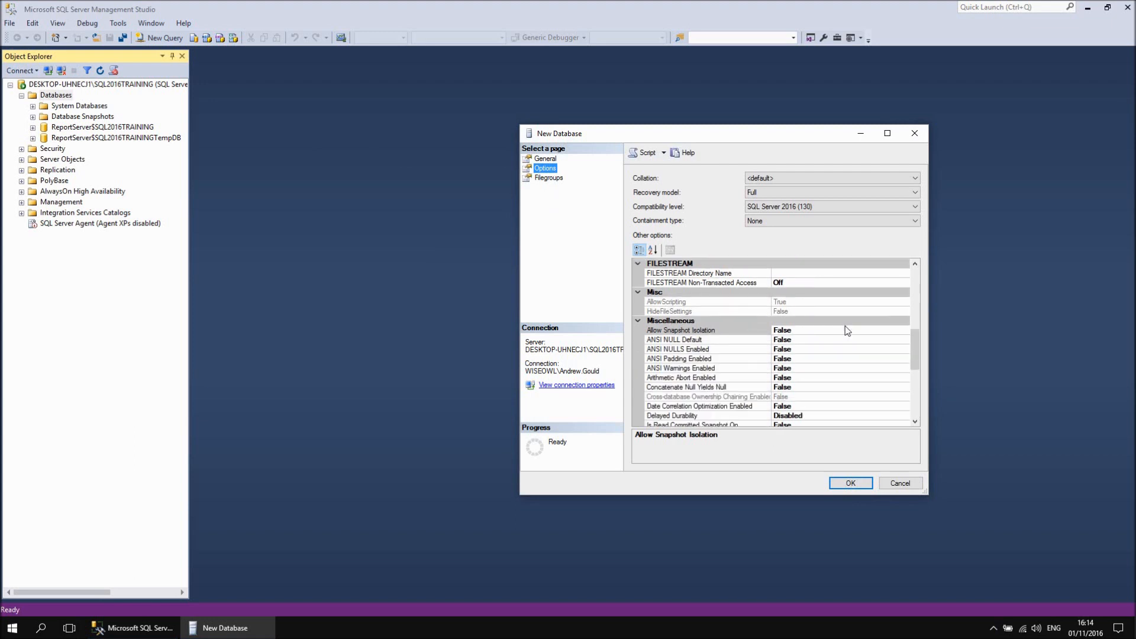
scroll(846, 329, down, 5)
click(547, 177)
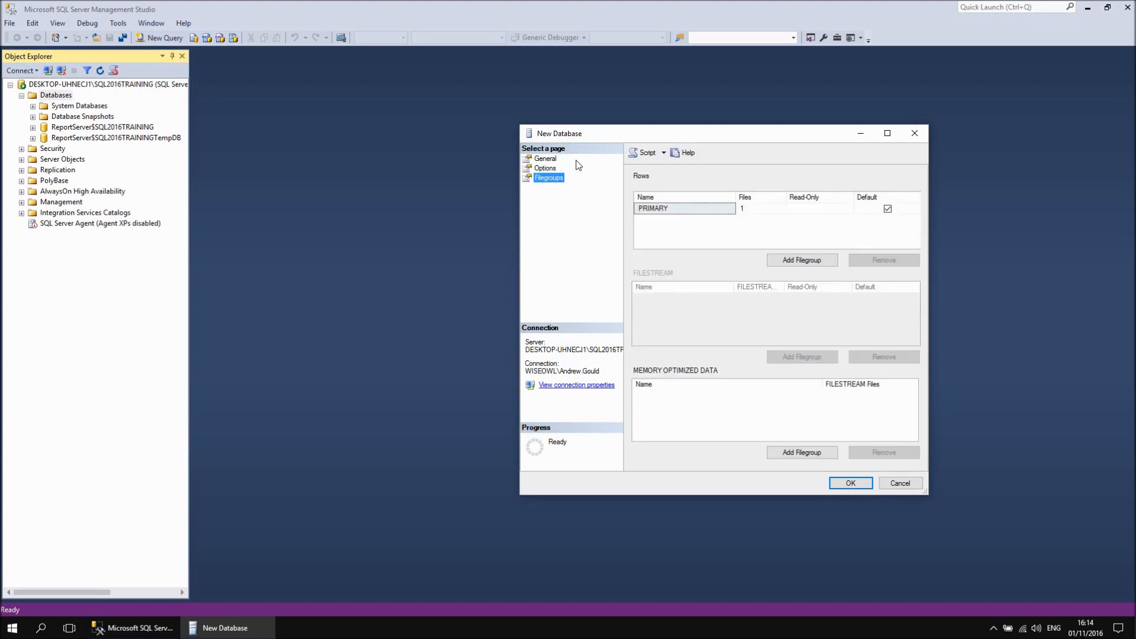
click(547, 159)
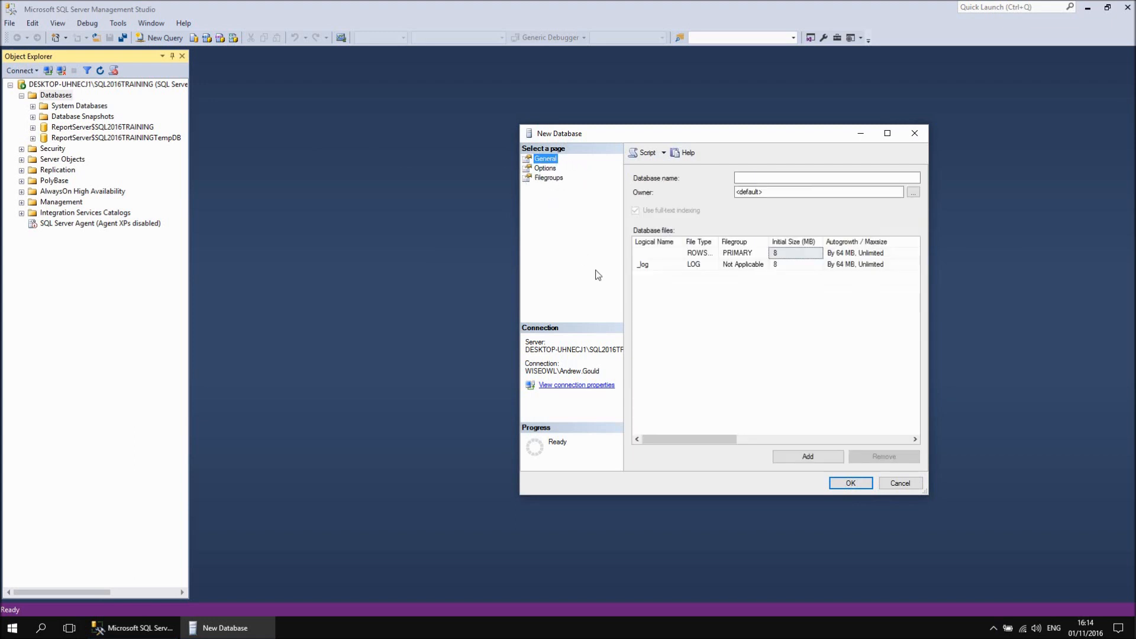
Step: Name the new database Testdatabase and create it with the default settings
click(743, 178)
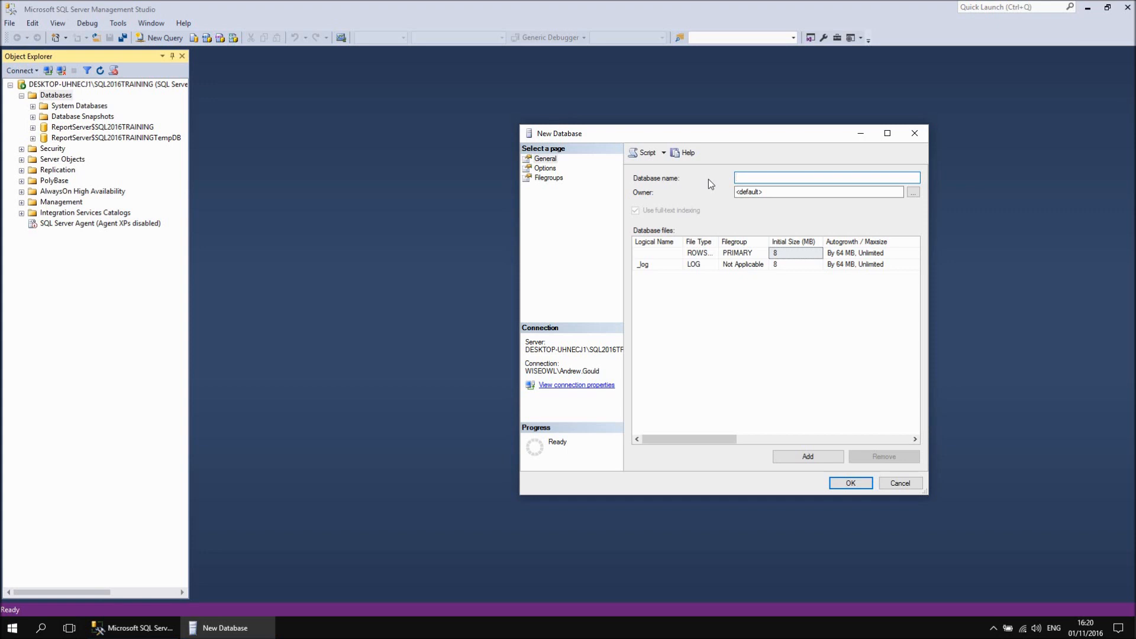
text(Testdatabase)
click(856, 484)
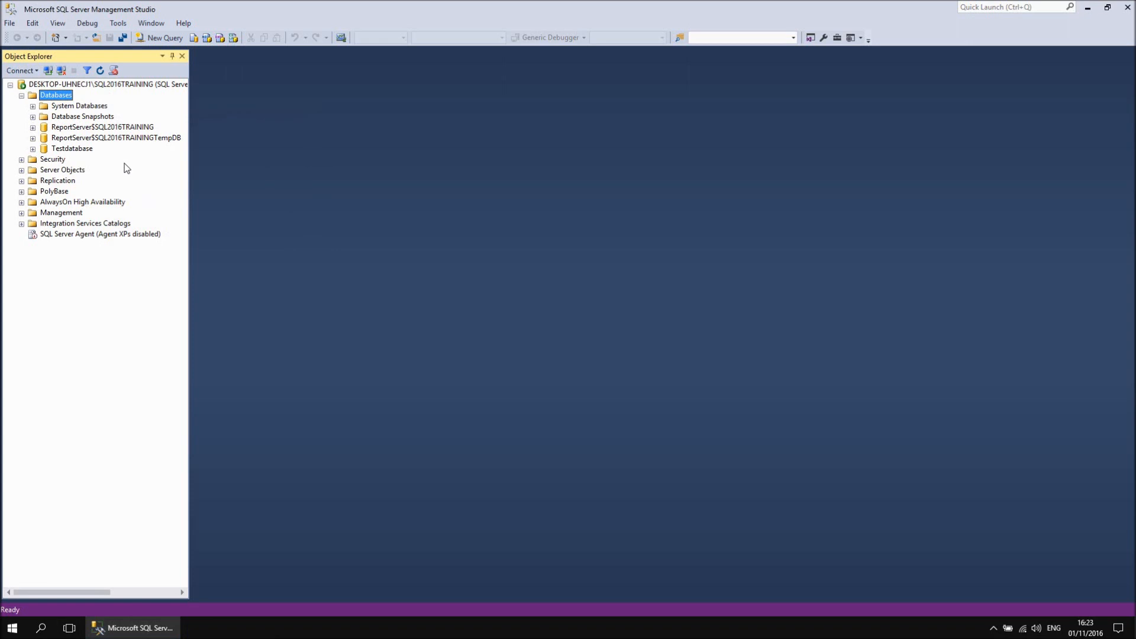
Step: Delete the Testdatabase database together with its backup and restore history information
right_click(85, 155)
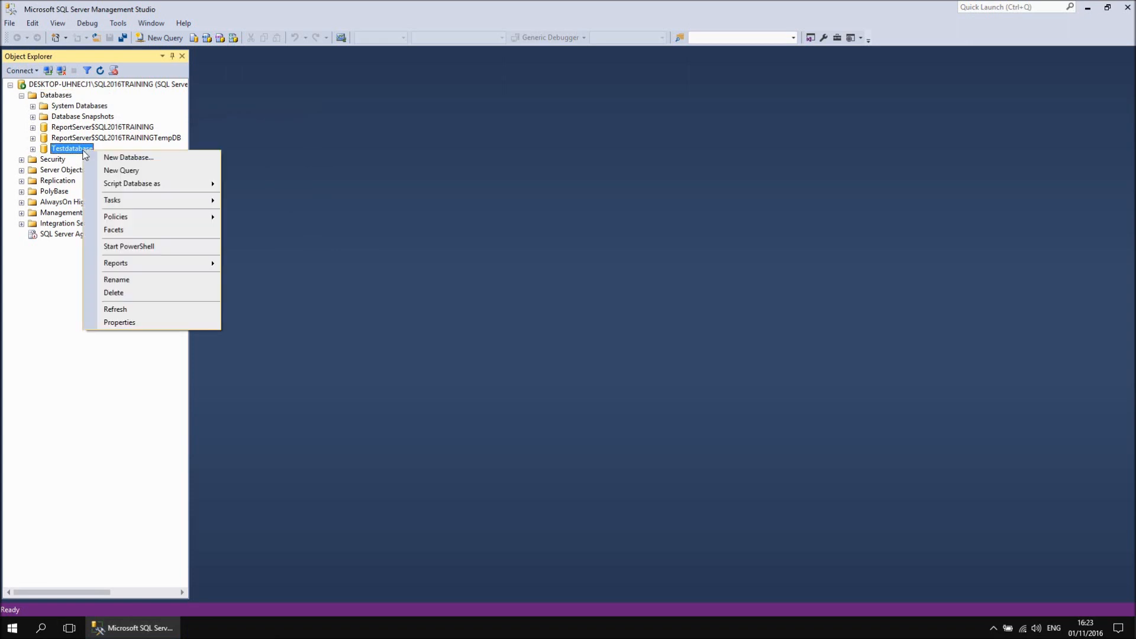
click(144, 291)
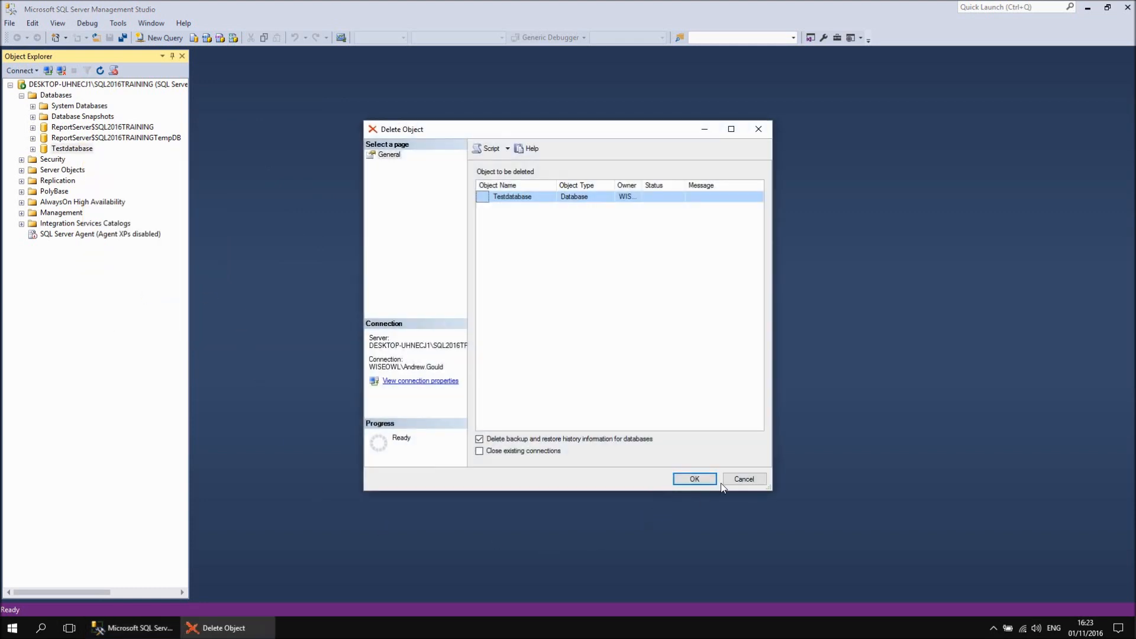
click(694, 480)
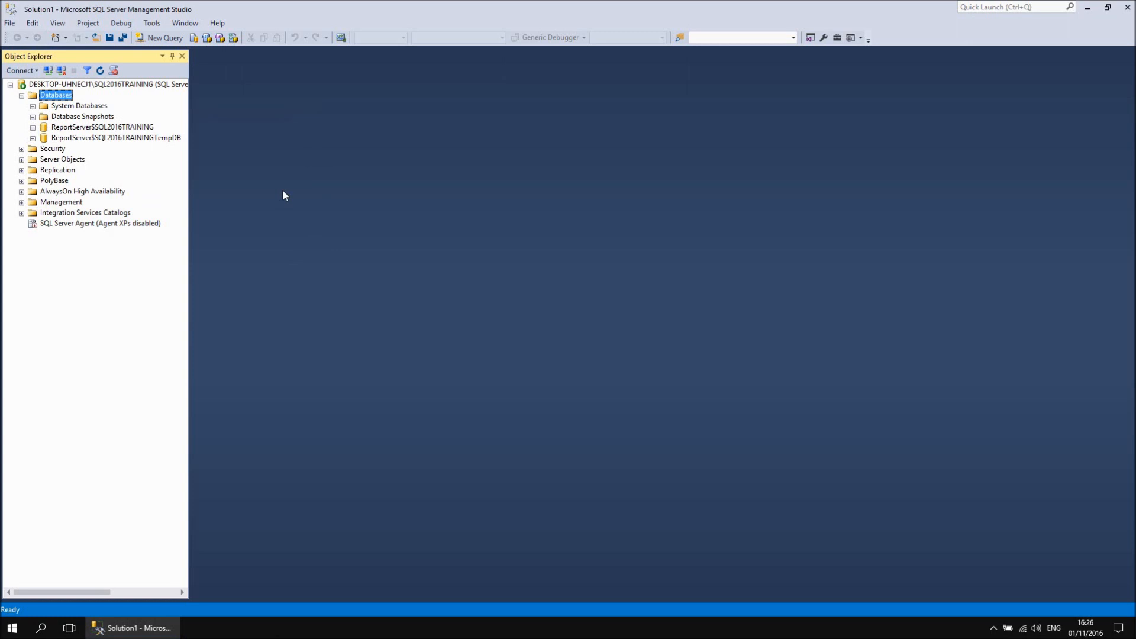
right_click(63, 97)
click(105, 101)
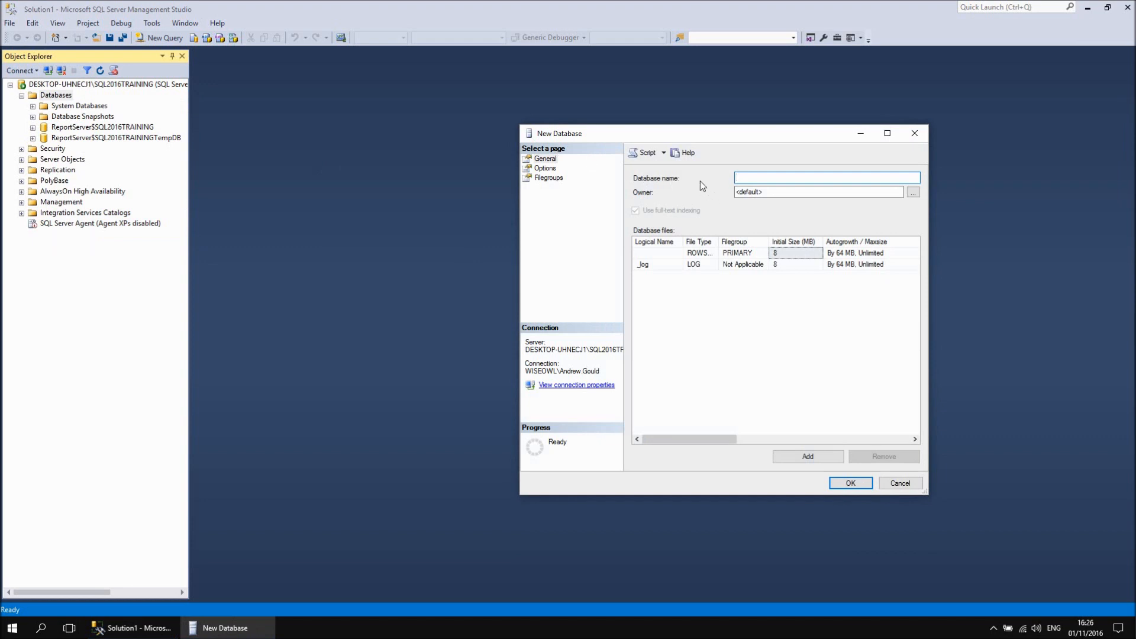
text(TestDB)
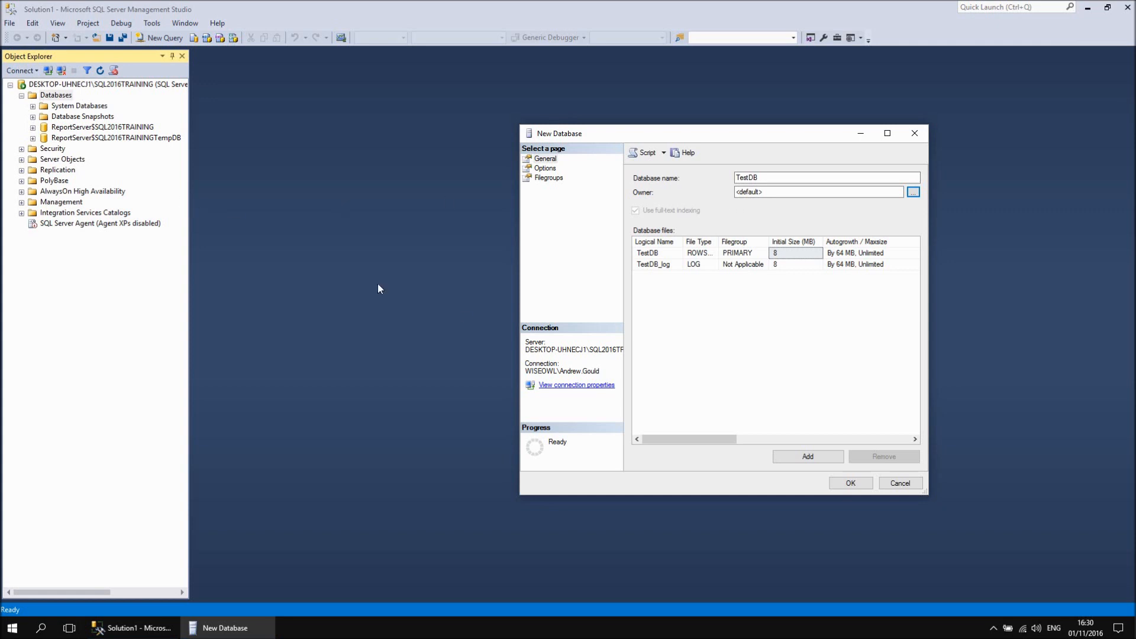
click(895, 482)
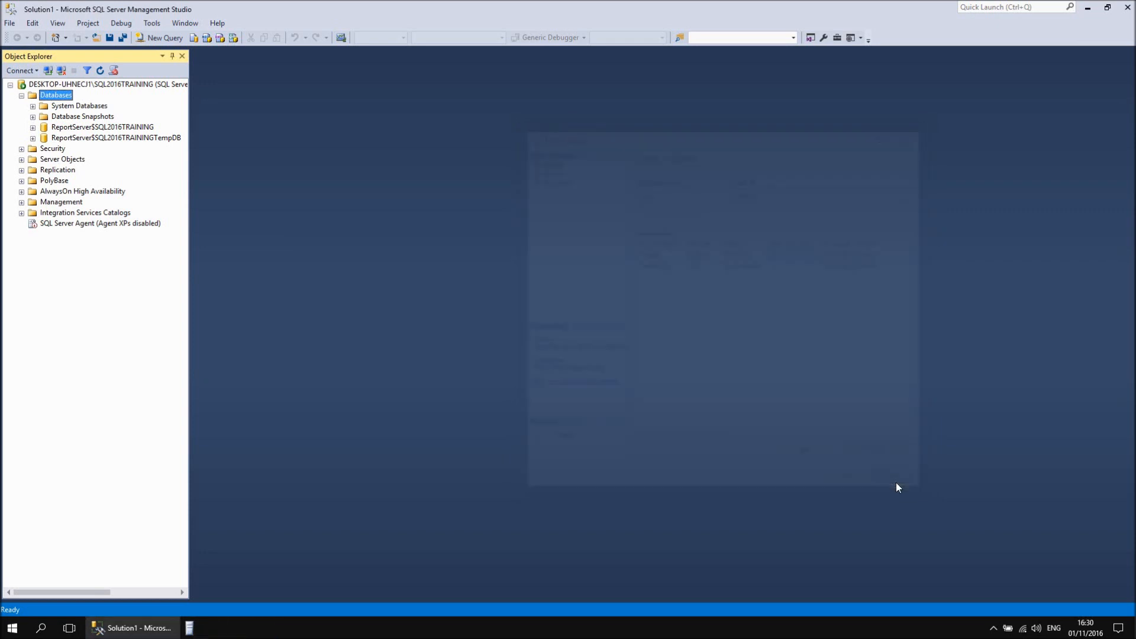
Step: Expand the server's Security folder and list its logins
click(47, 150)
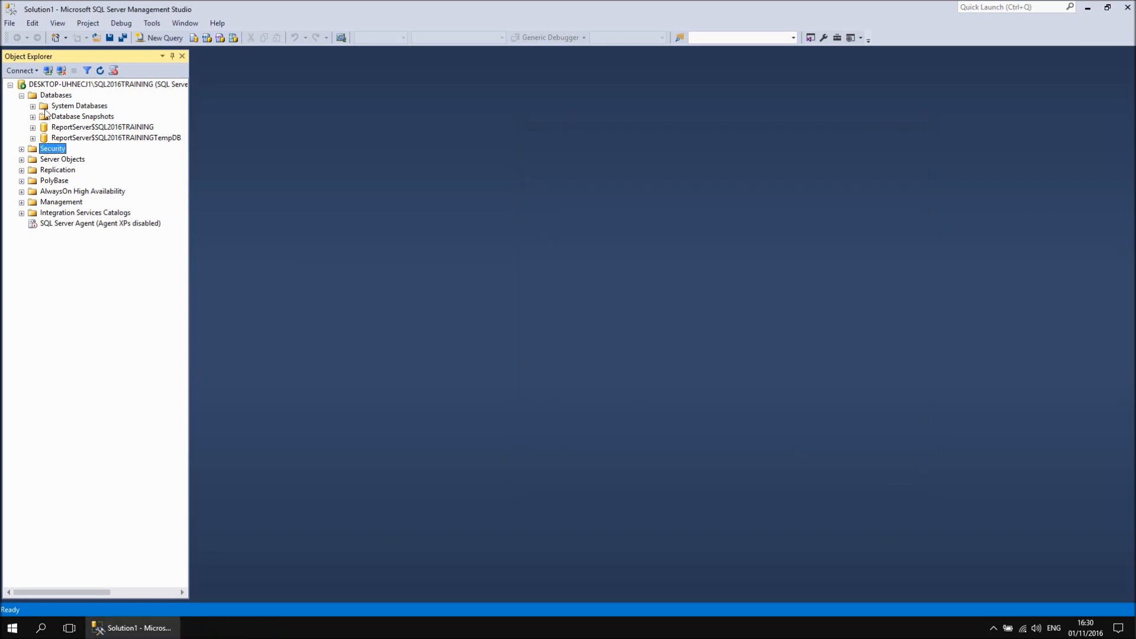
click(21, 148)
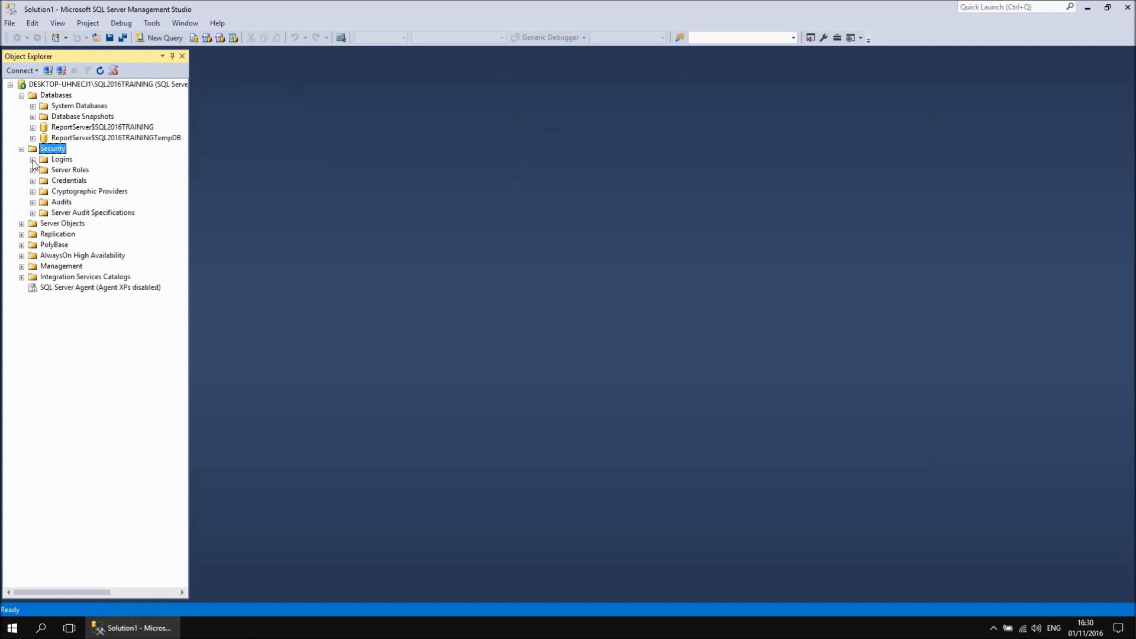
click(32, 160)
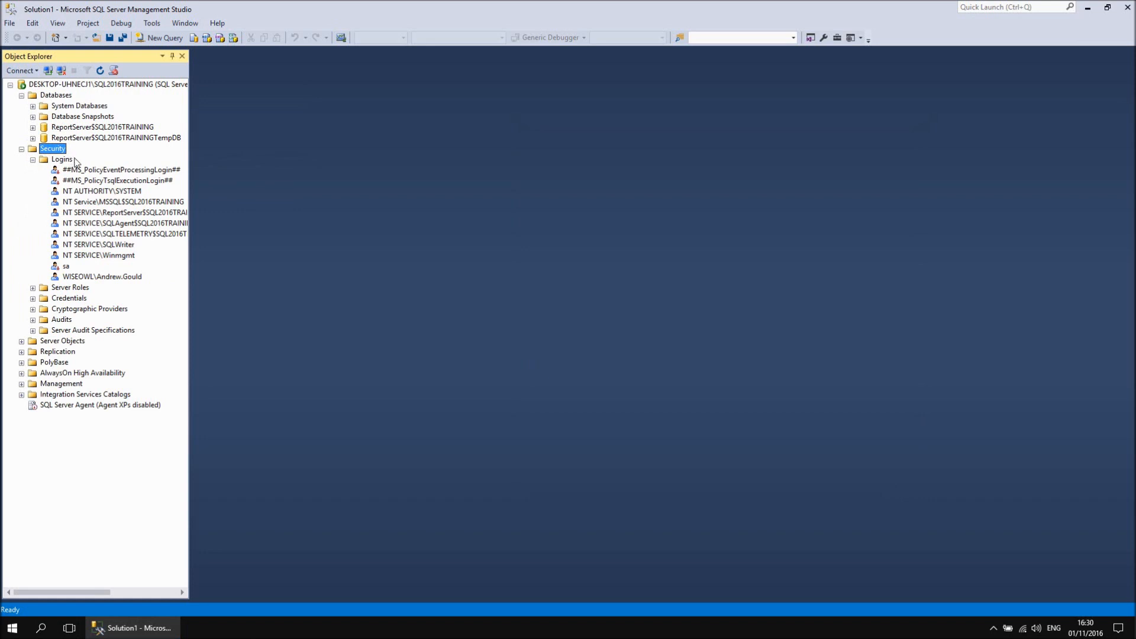
Step: Start a new database on the server and name it TestDB
right_click(64, 96)
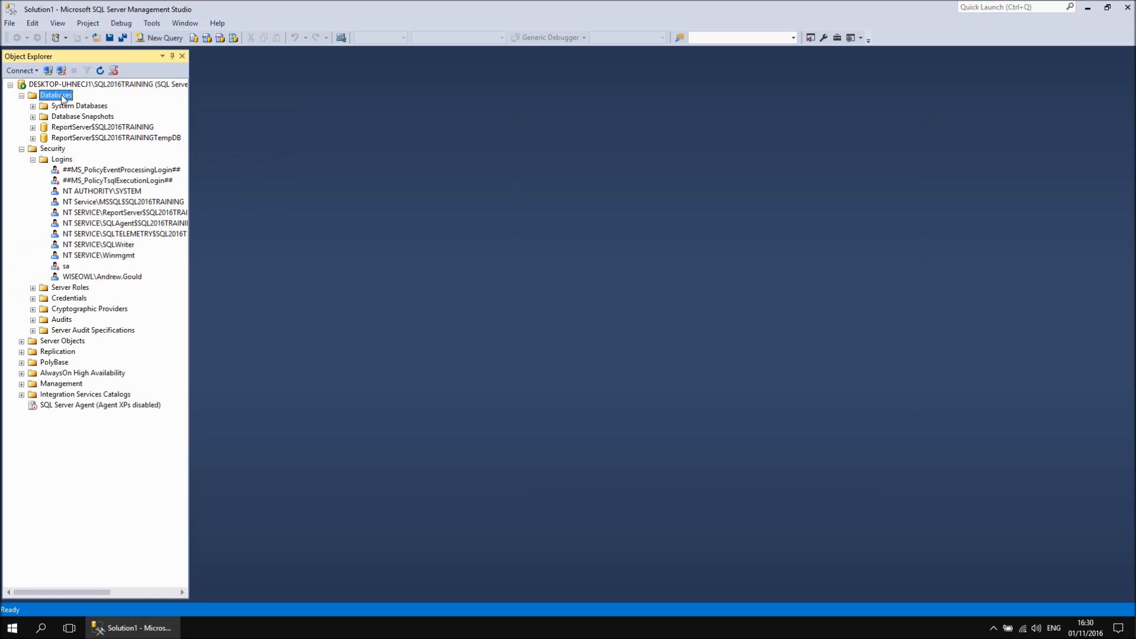
click(95, 103)
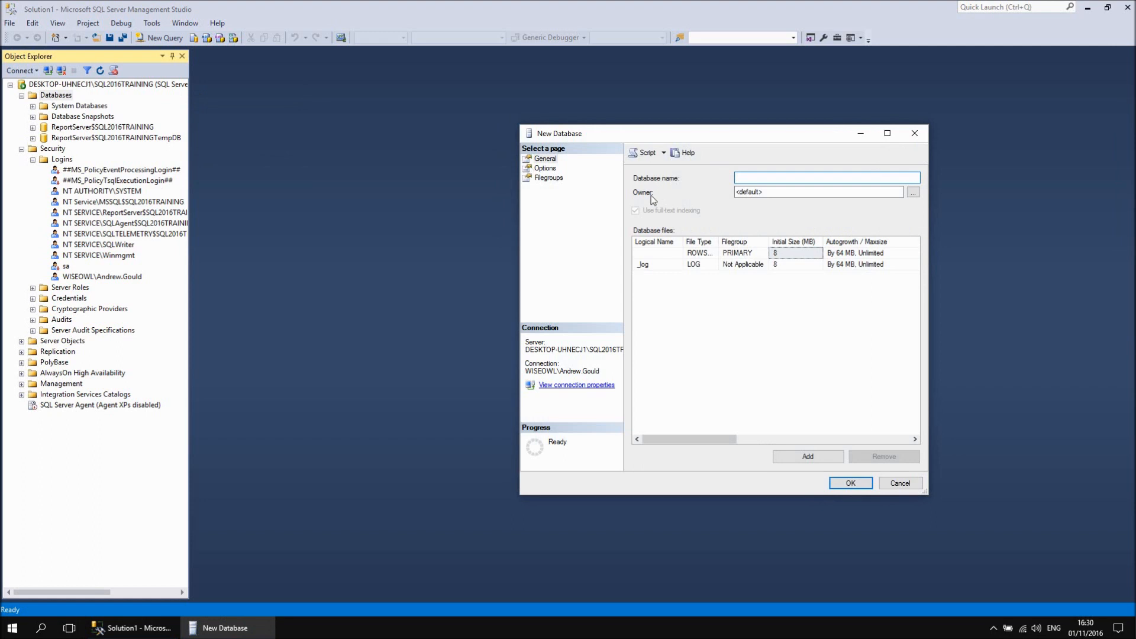
text(TestDB)
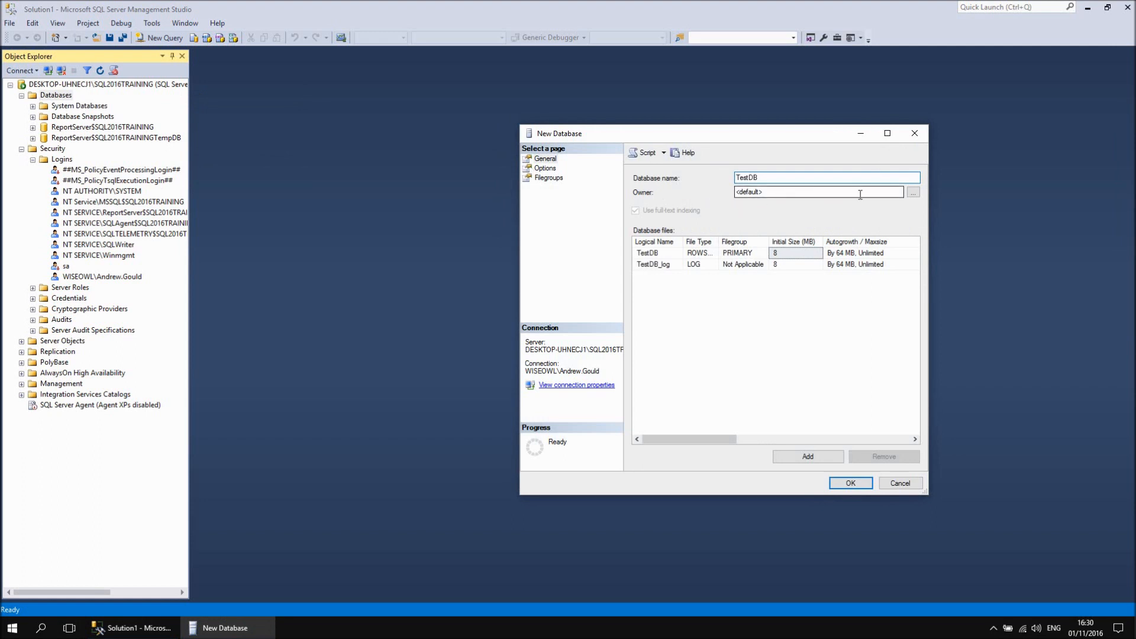
Step: Browse the logins available as owner of TestDB without choosing one, and widen the File Type column of the database files
click(913, 192)
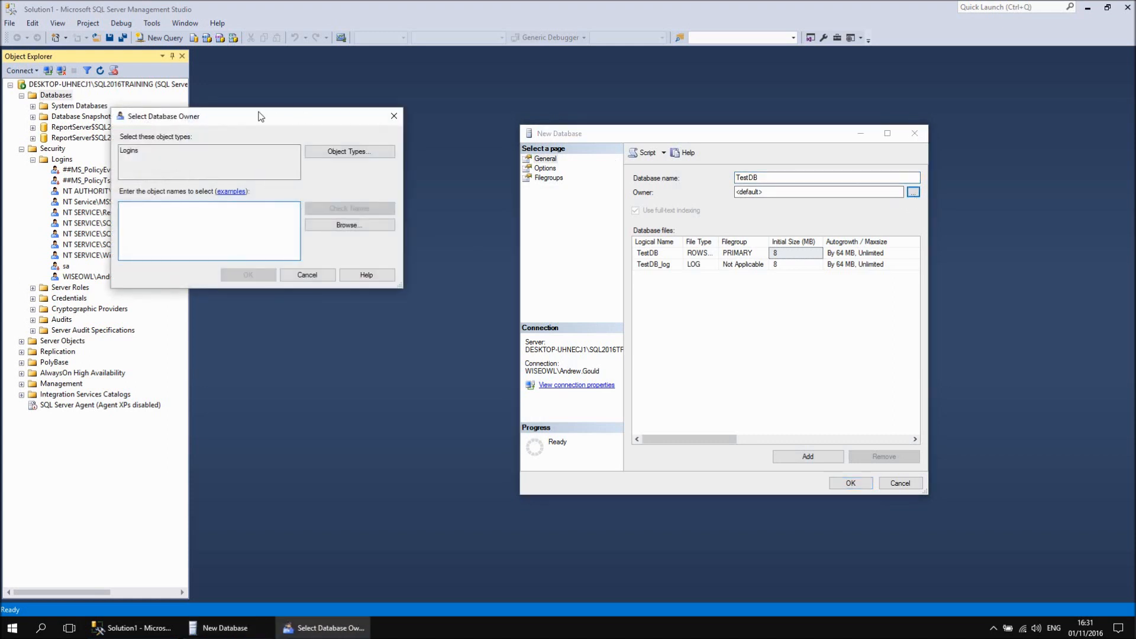
drag(255, 116, 373, 140)
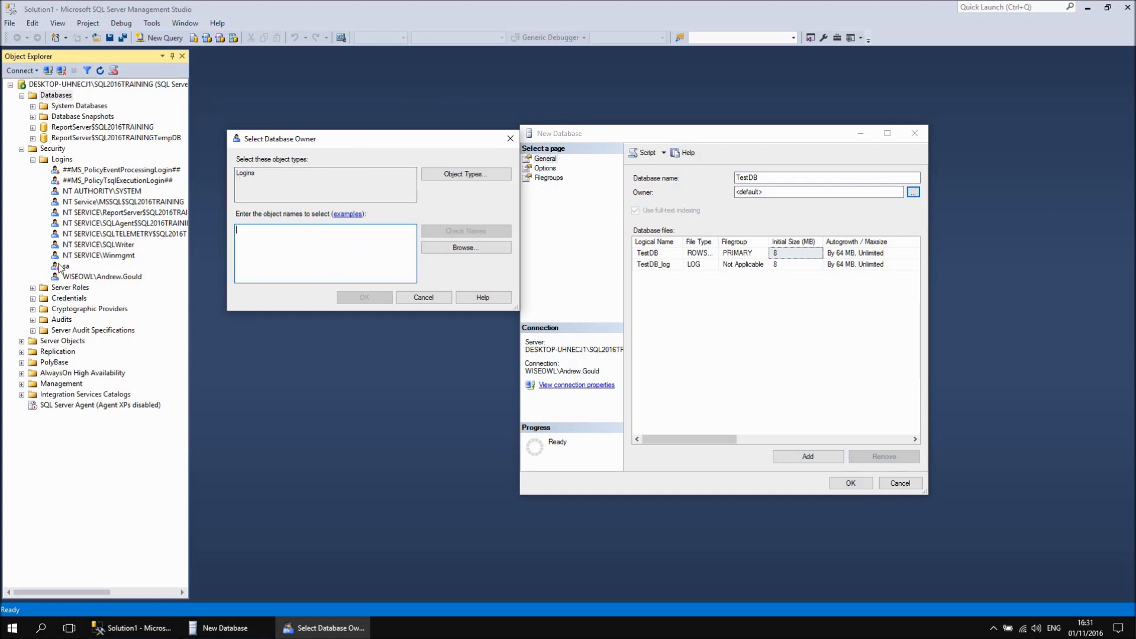
click(462, 249)
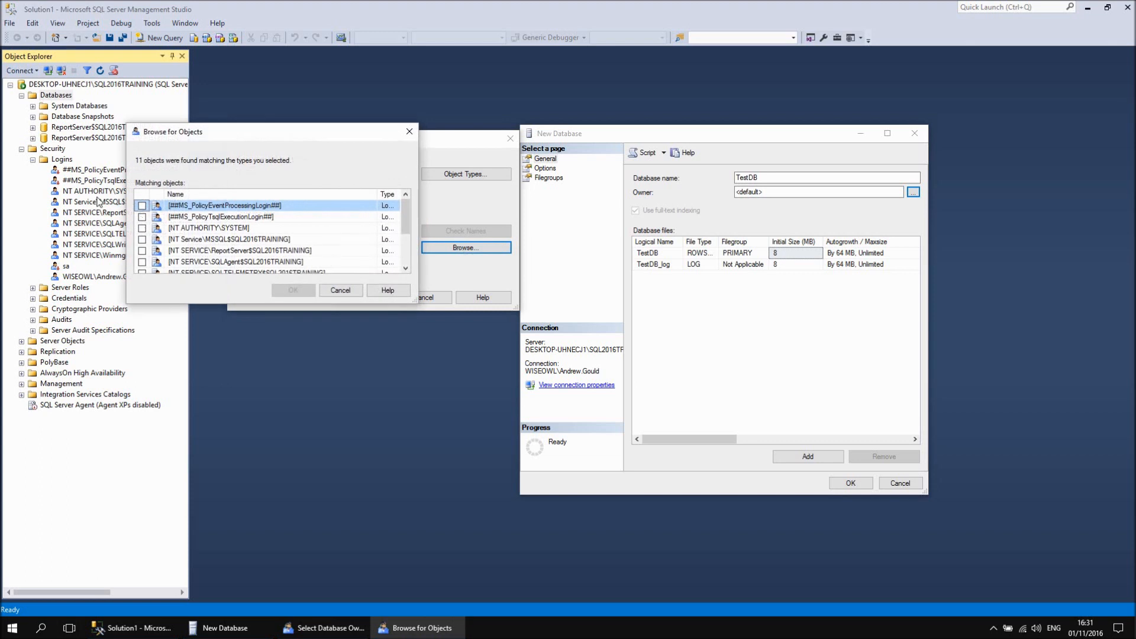
drag(212, 140, 276, 143)
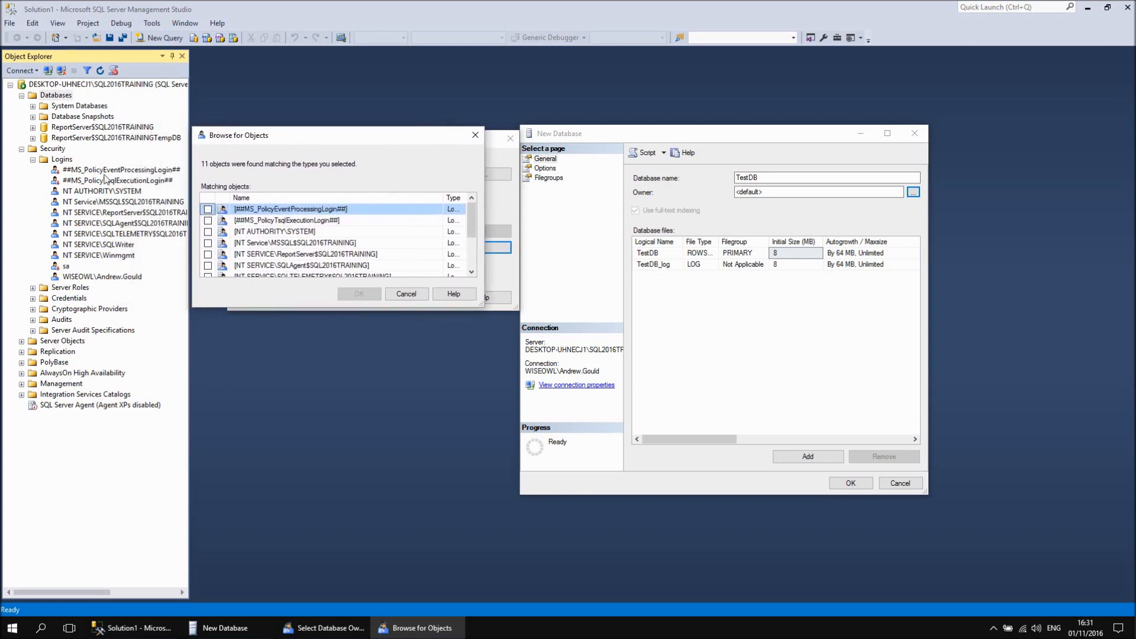
drag(471, 224, 470, 256)
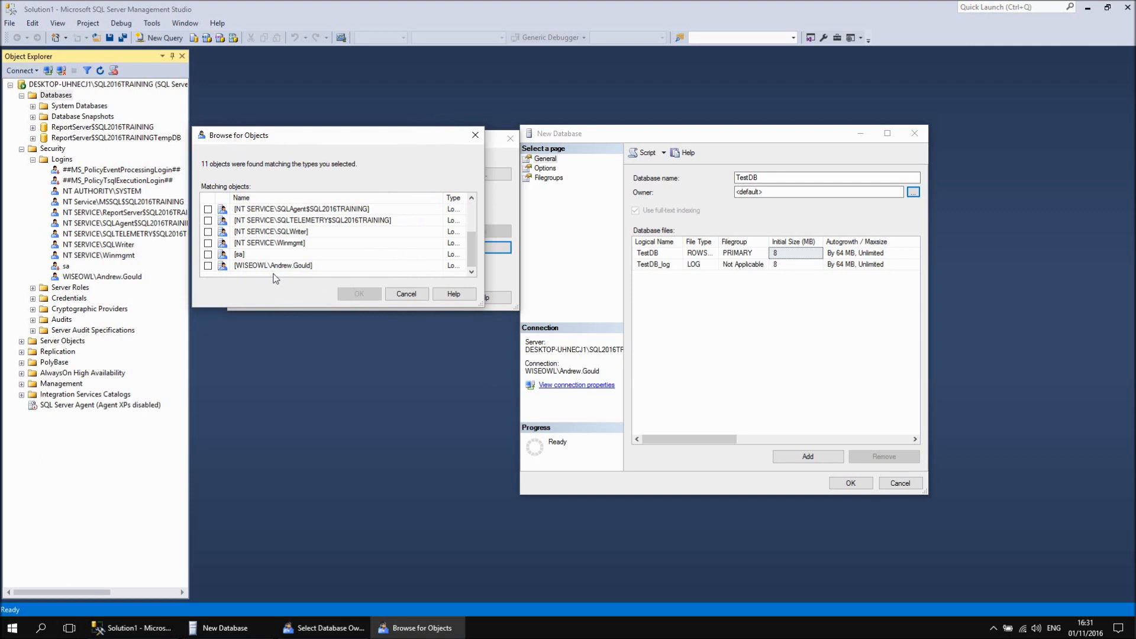
click(407, 294)
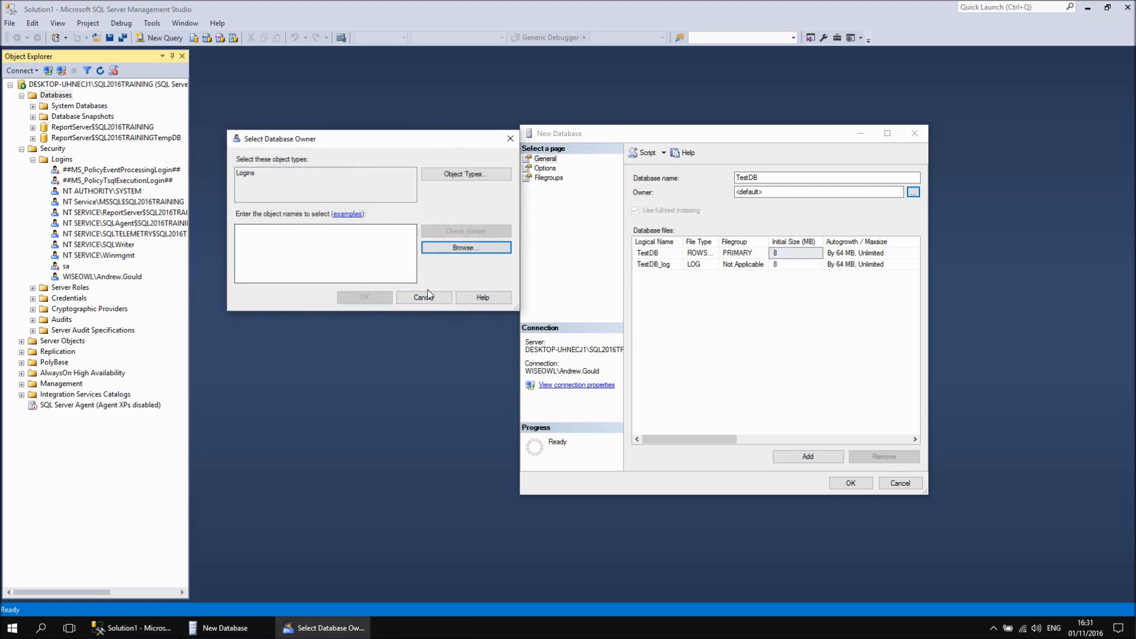
click(425, 298)
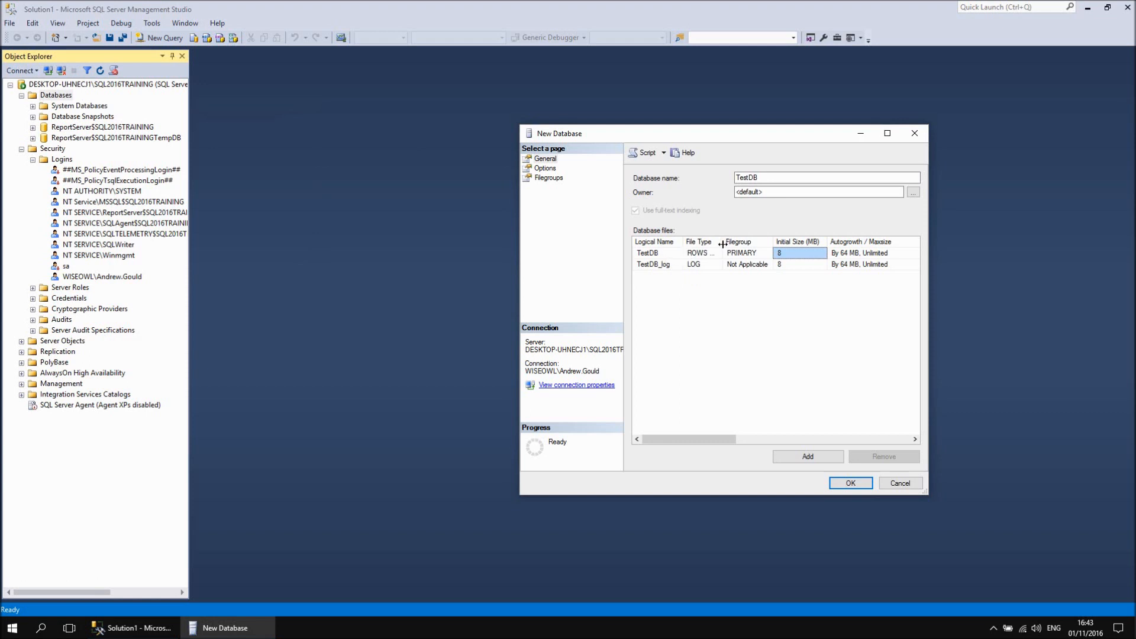
drag(722, 243, 730, 243)
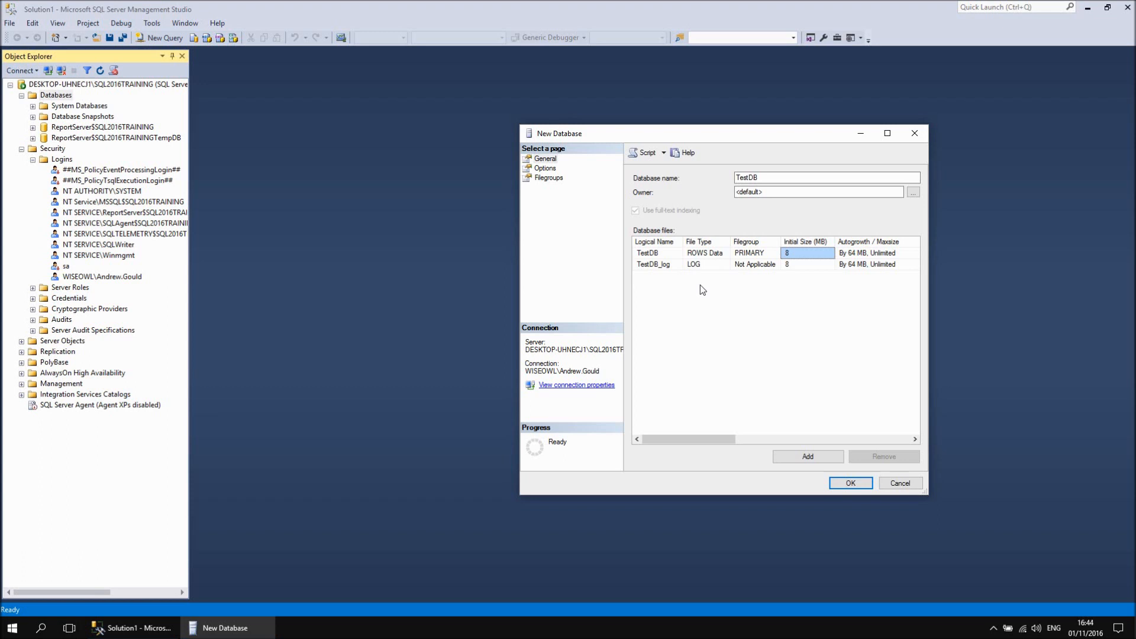
Step: Switch to File Explorer and browse to C:\Program Files\Microsoft SQL Server\MSSQL13.SQL2016TRAINING\MSSQL\DATA to view the existing database files
key(super+e)
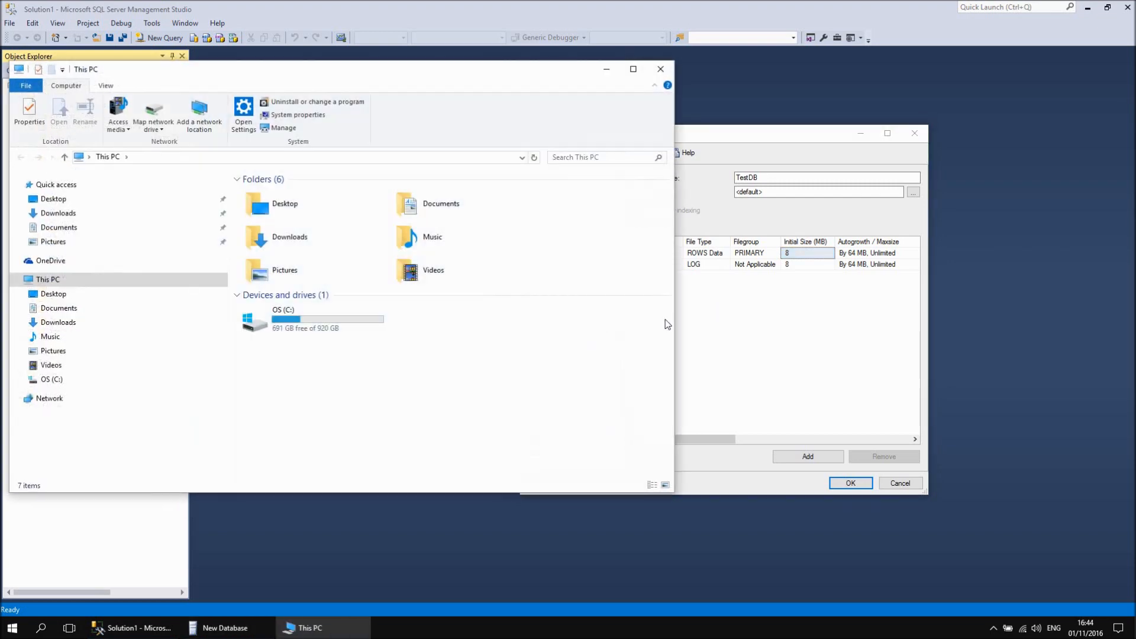
double_click(281, 323)
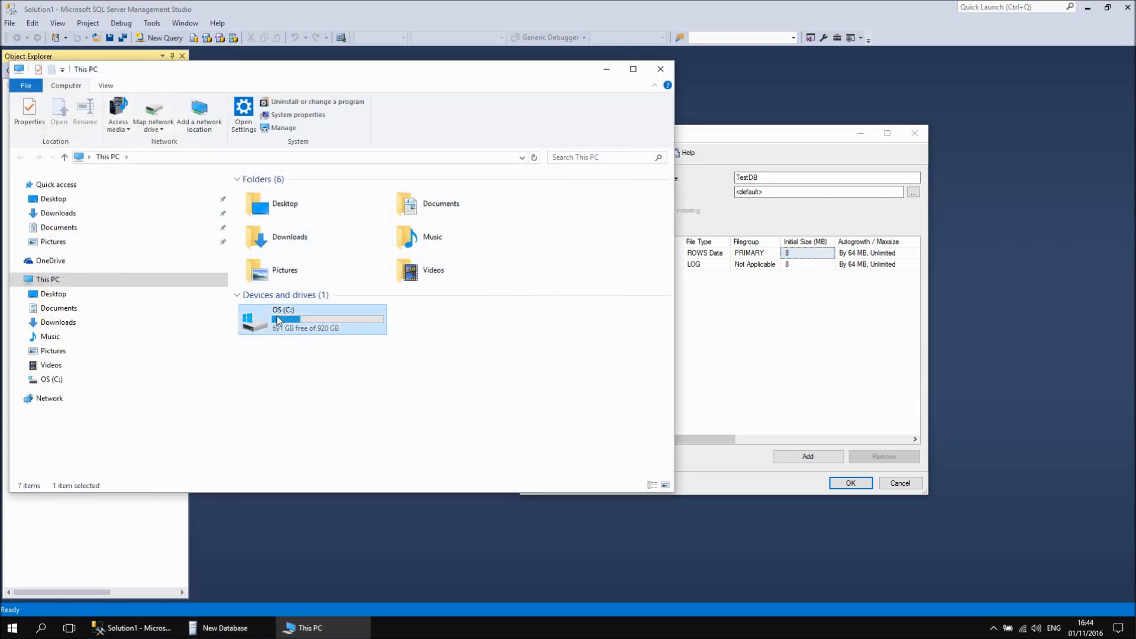
double_click(296, 330)
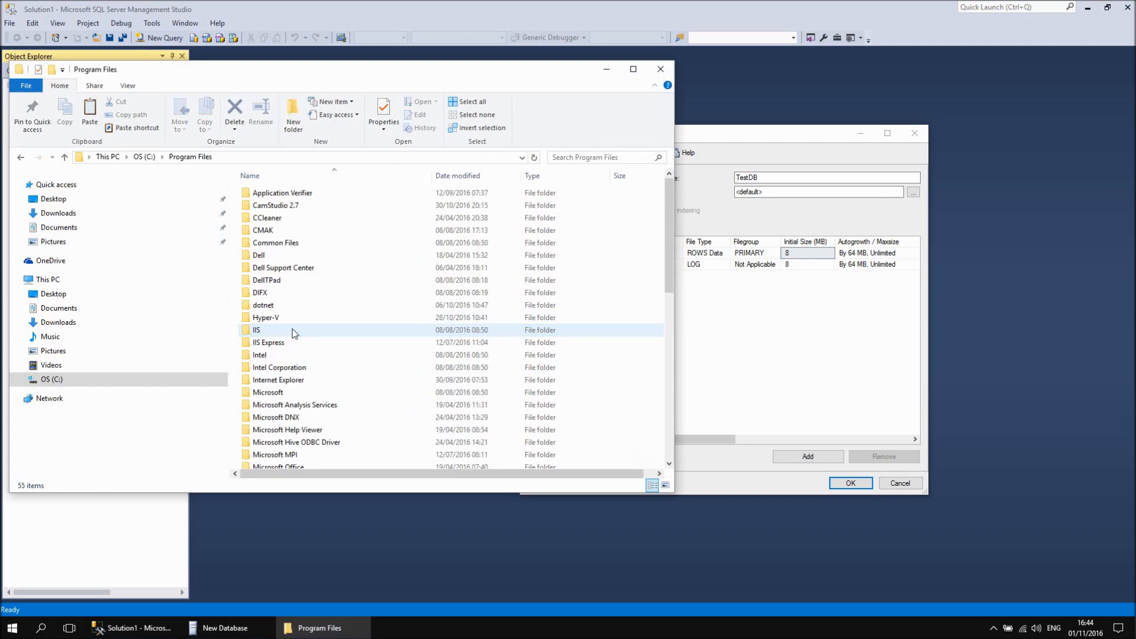
scroll(351, 321, down, 3)
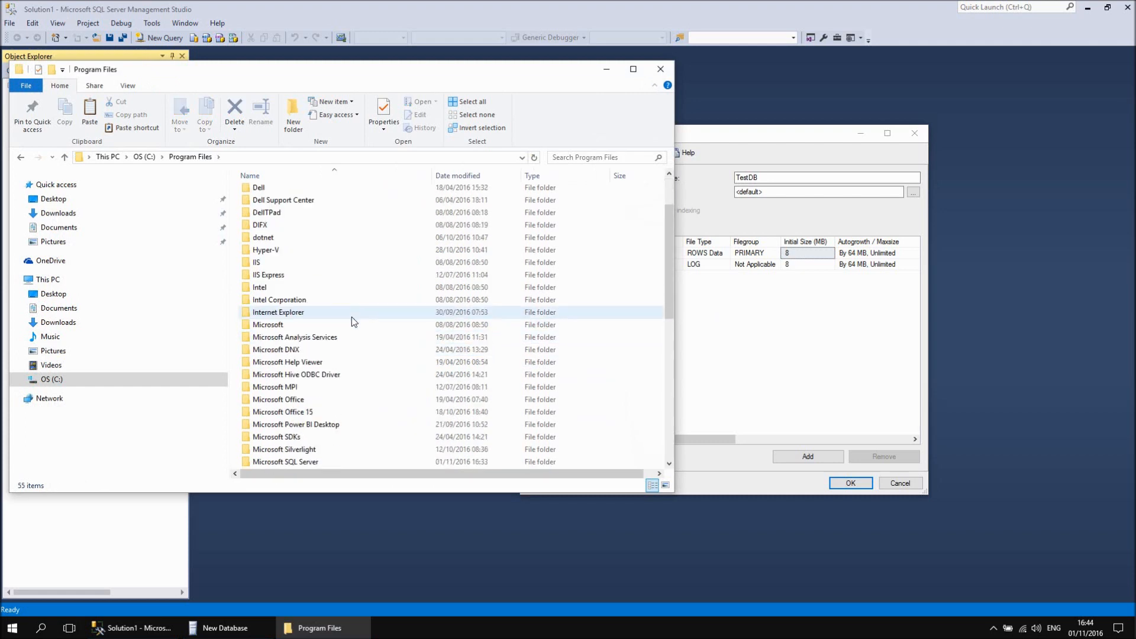
scroll(351, 318, down, 2)
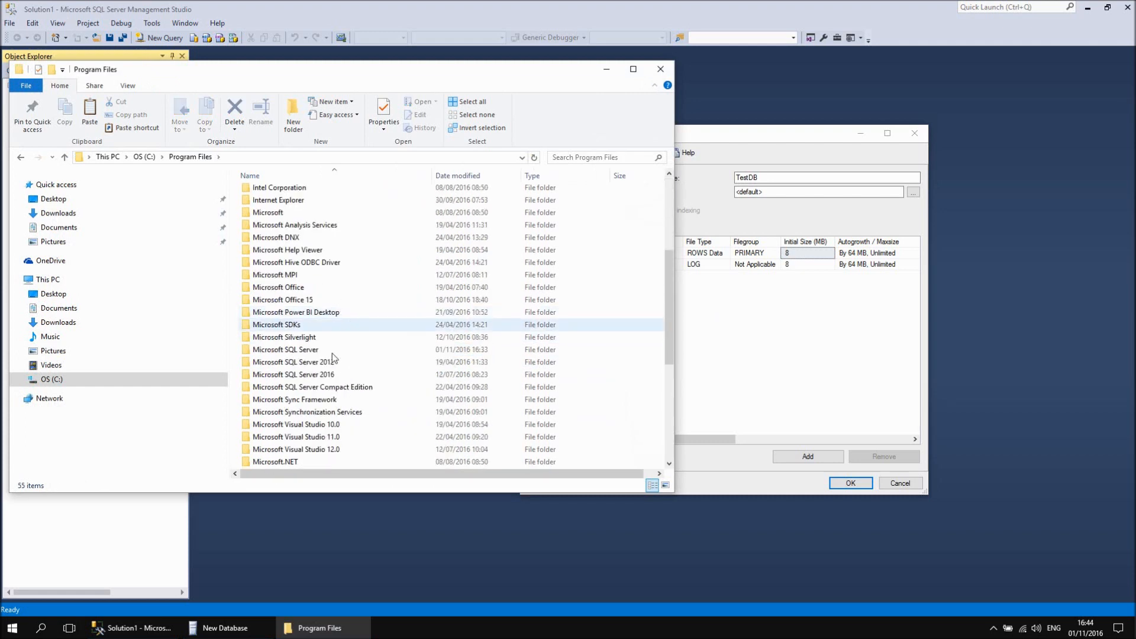
double_click(300, 354)
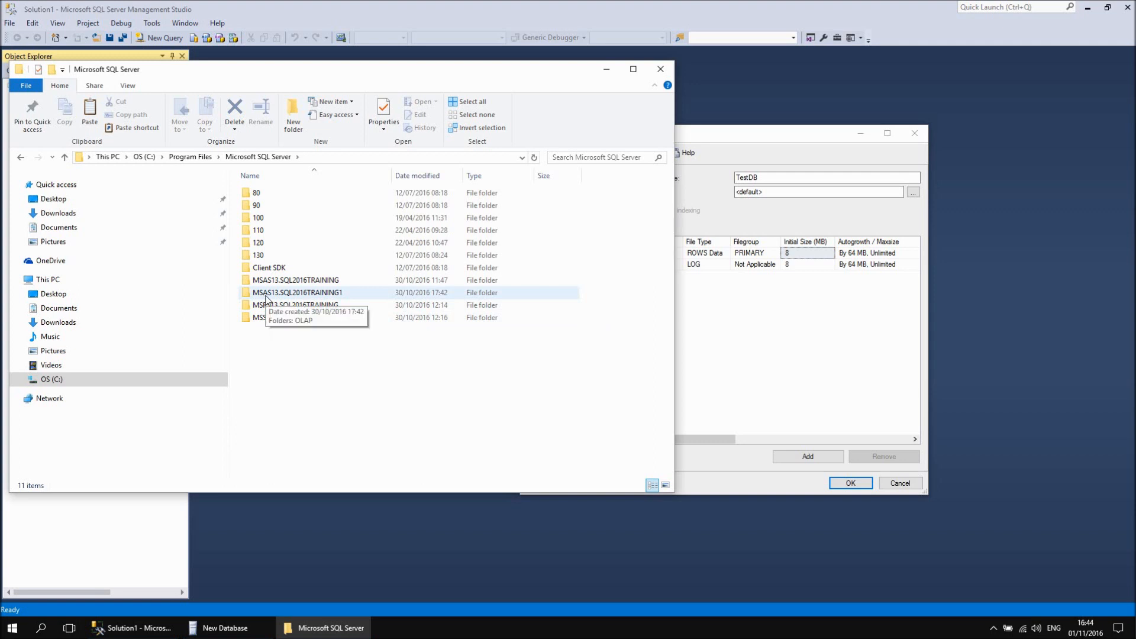
double_click(266, 320)
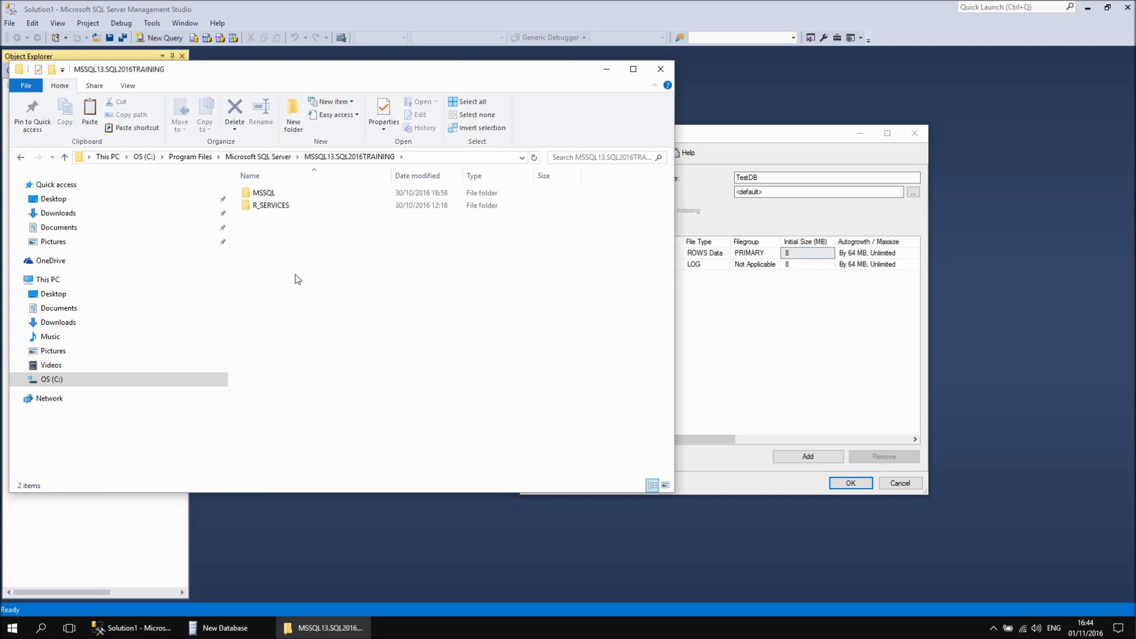
double_click(264, 194)
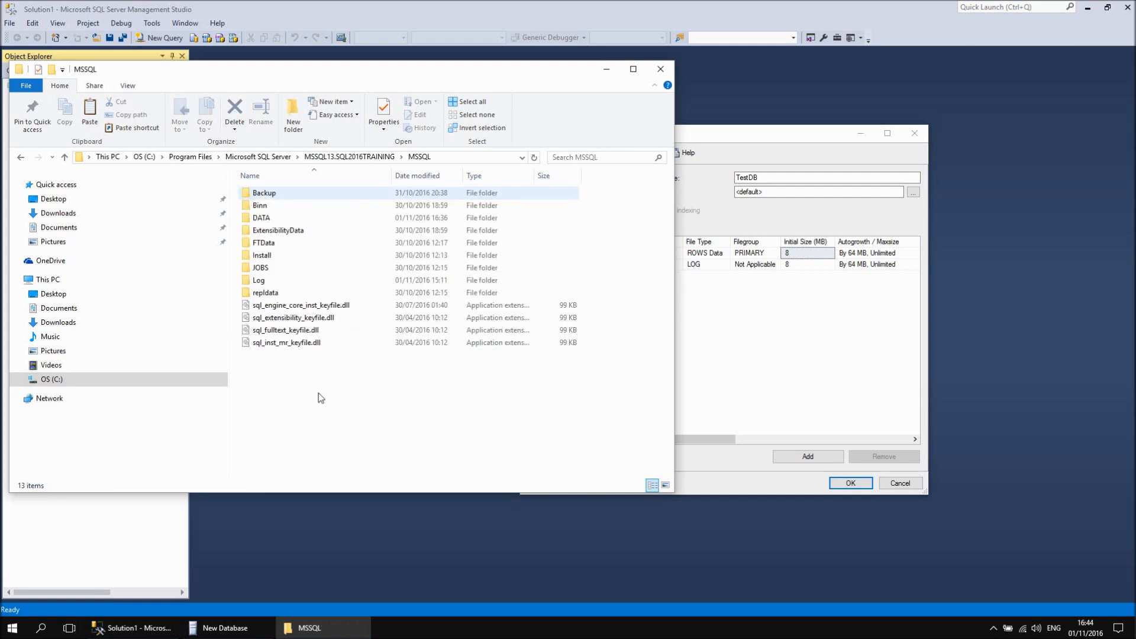
double_click(265, 218)
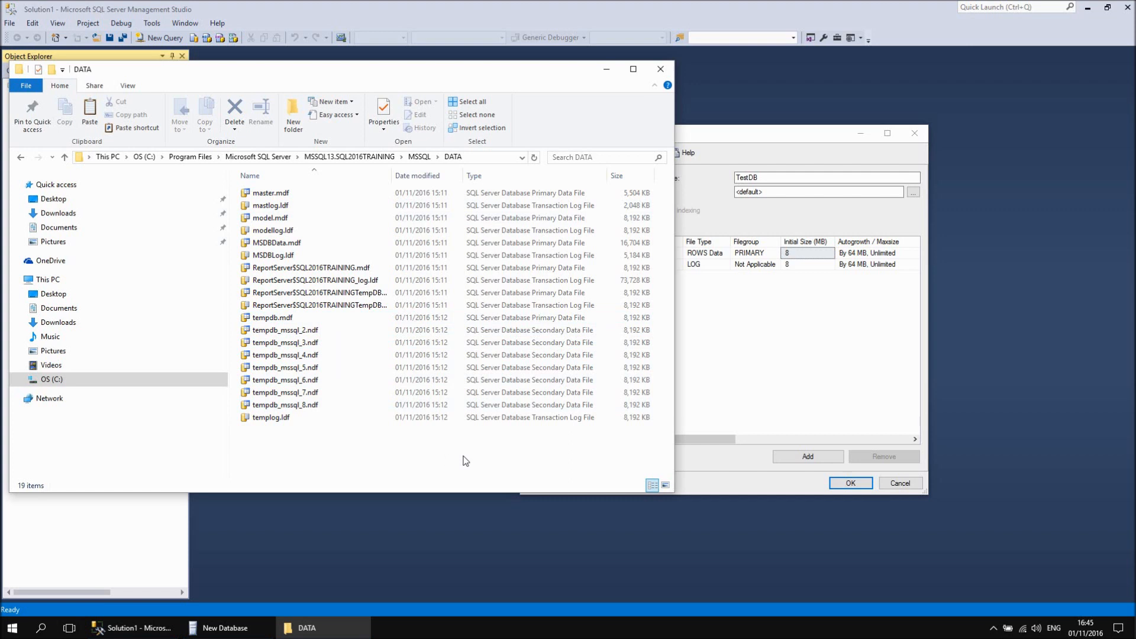
Step: Create the TestDB database with its default file settings, check the DATA folder for its files and switch back to SQL Server Management Studio
click(725, 479)
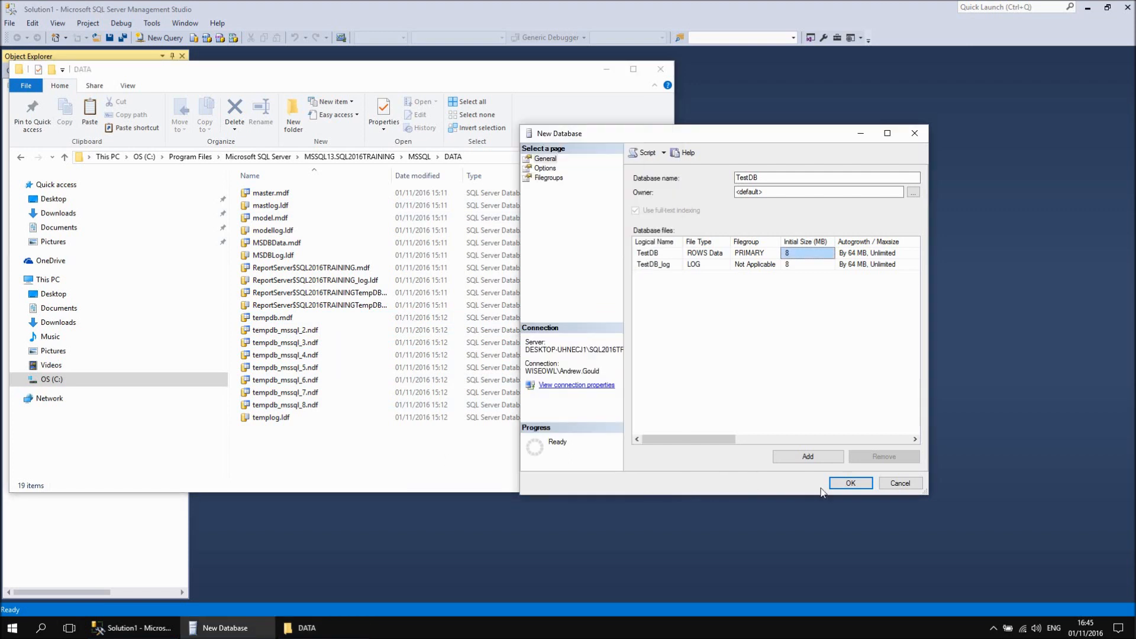
click(850, 483)
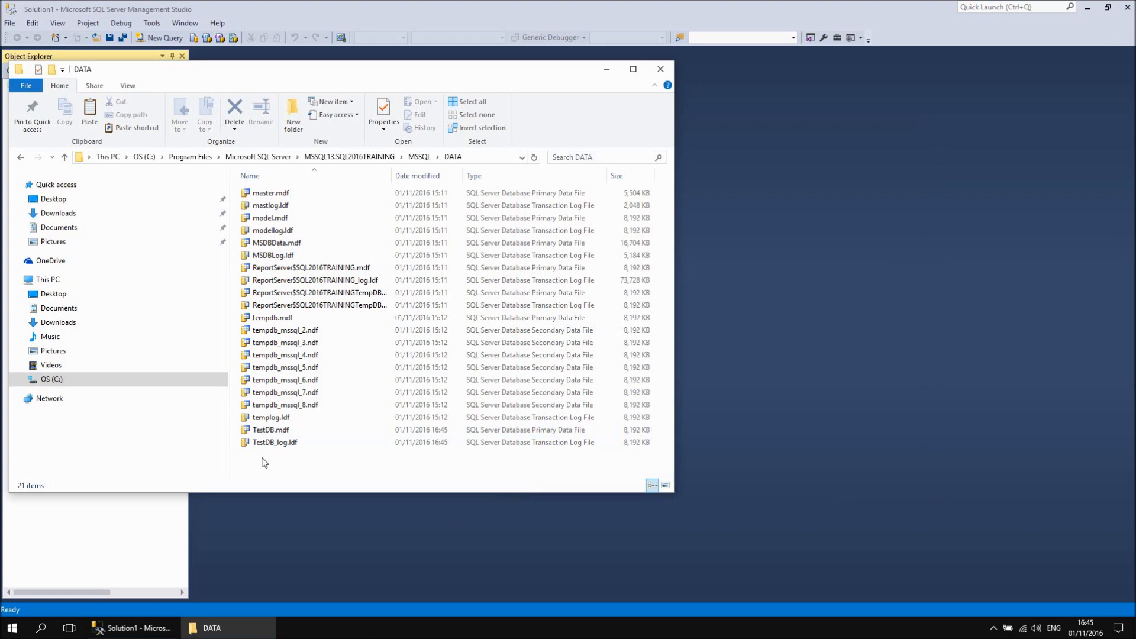
click(86, 536)
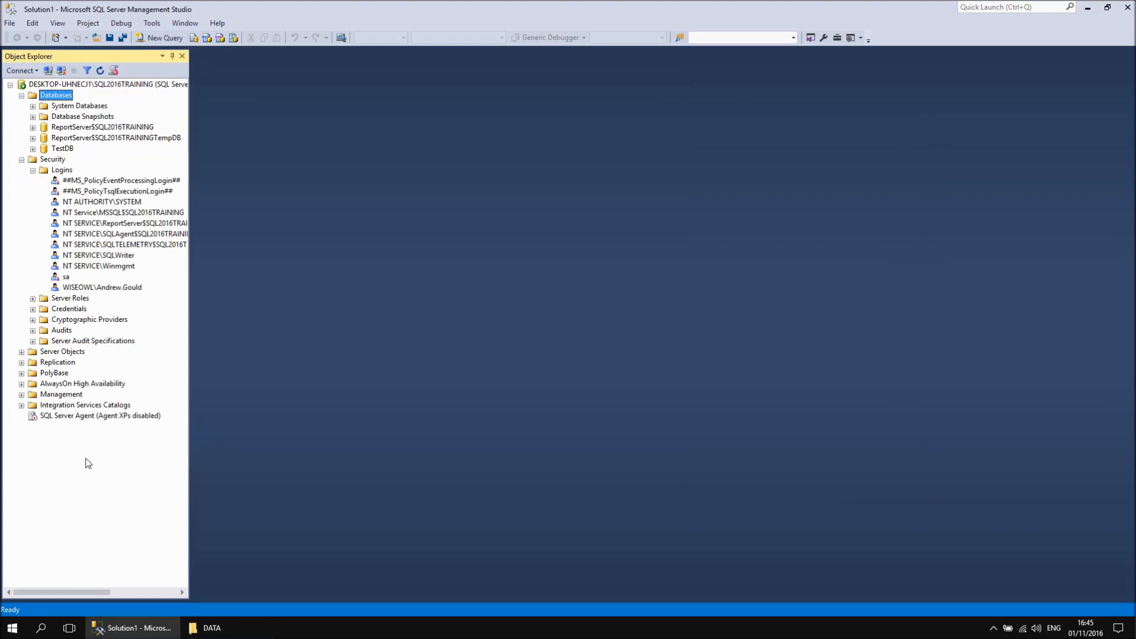
Step: Delete the TestDB database with its backup and restore history information, and recheck the DATA folder in File Explorer before closing it
right_click(63, 149)
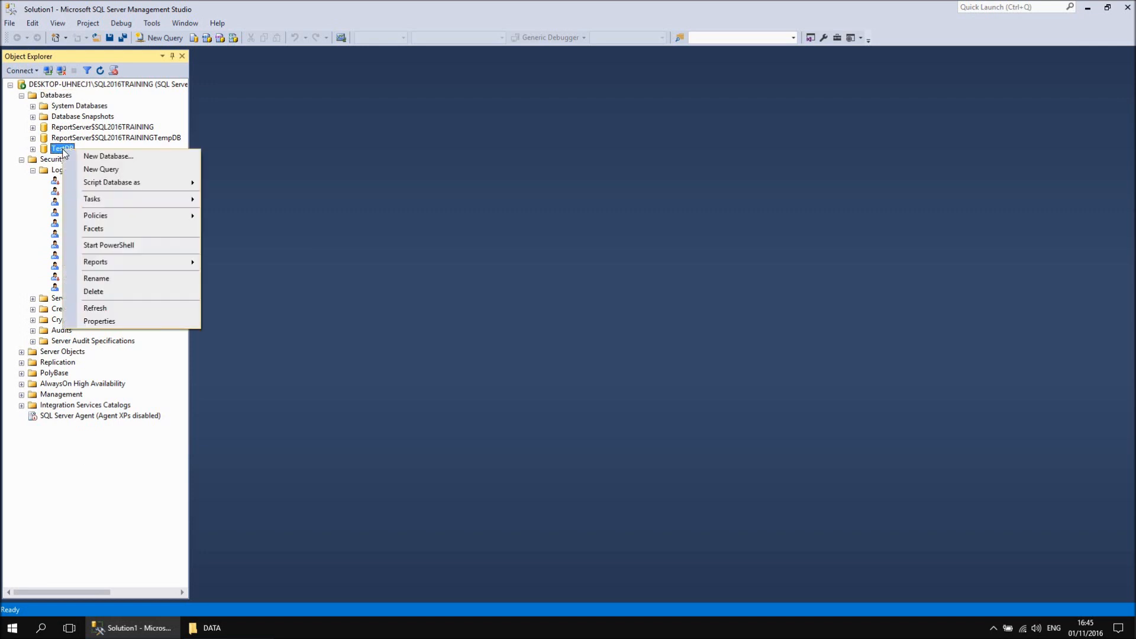
click(103, 292)
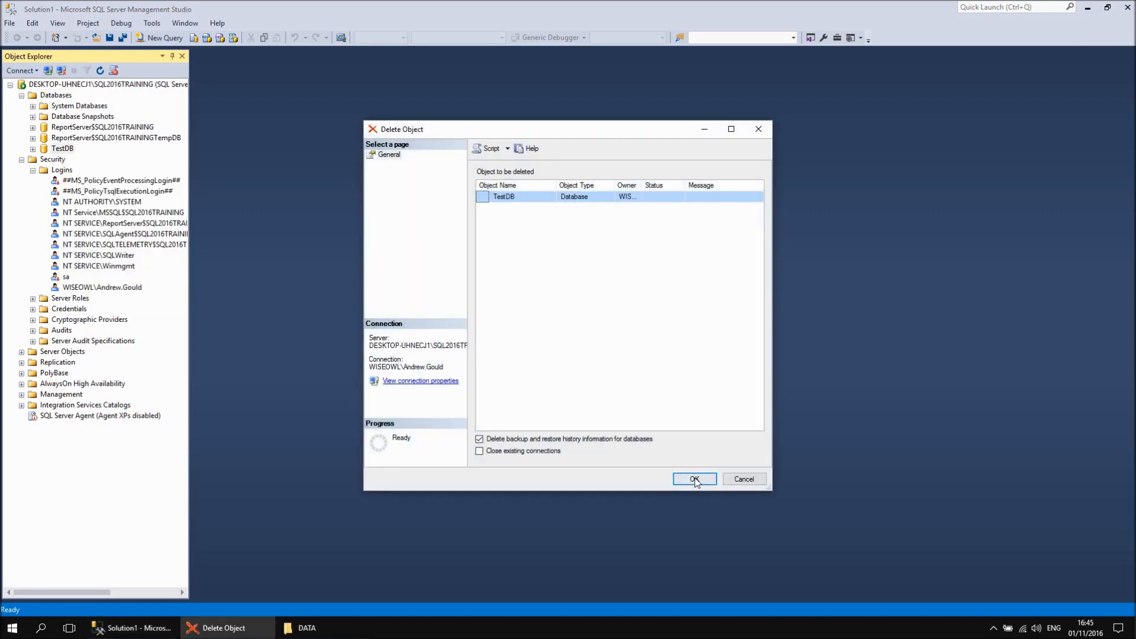
click(694, 479)
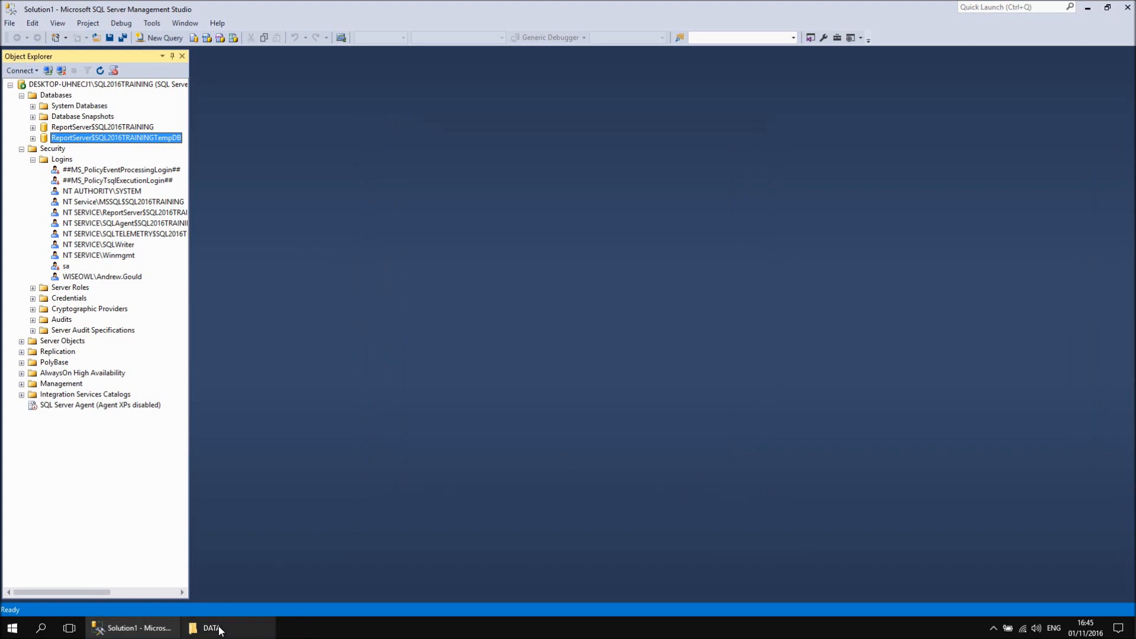
click(212, 628)
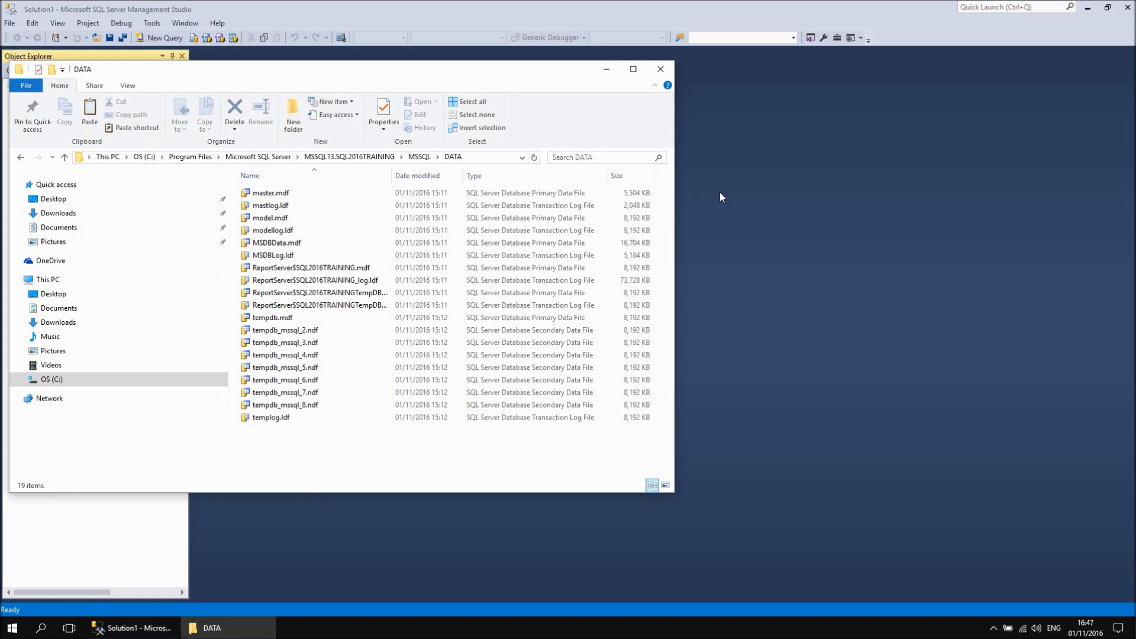
click(660, 69)
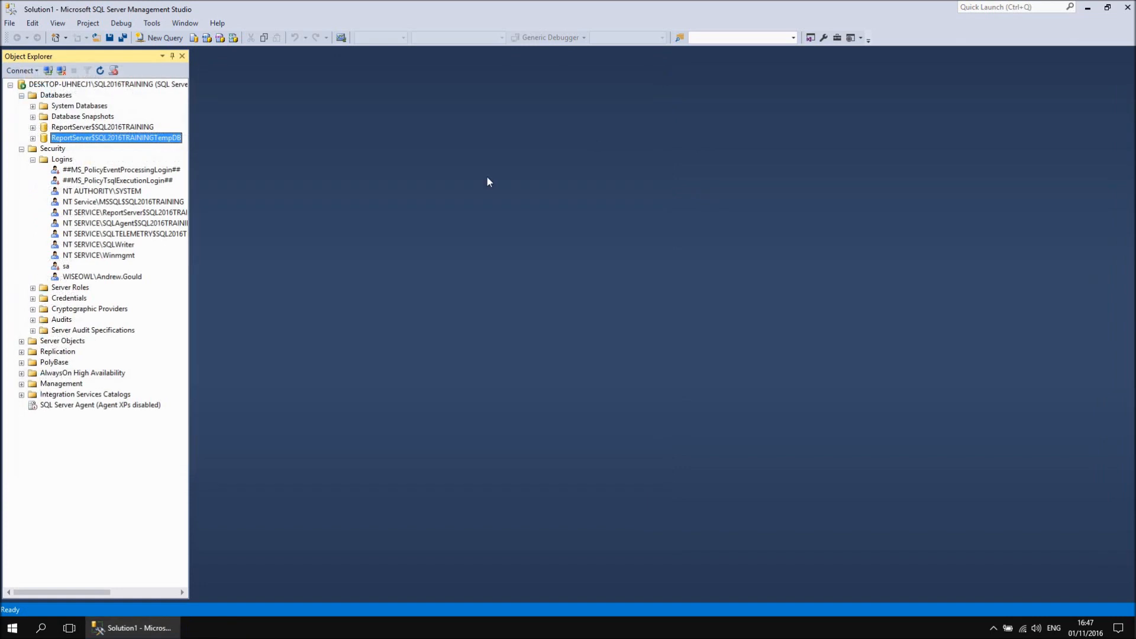
Step: Start another new database in the server's Databases folder and name it TestDB
right_click(52, 98)
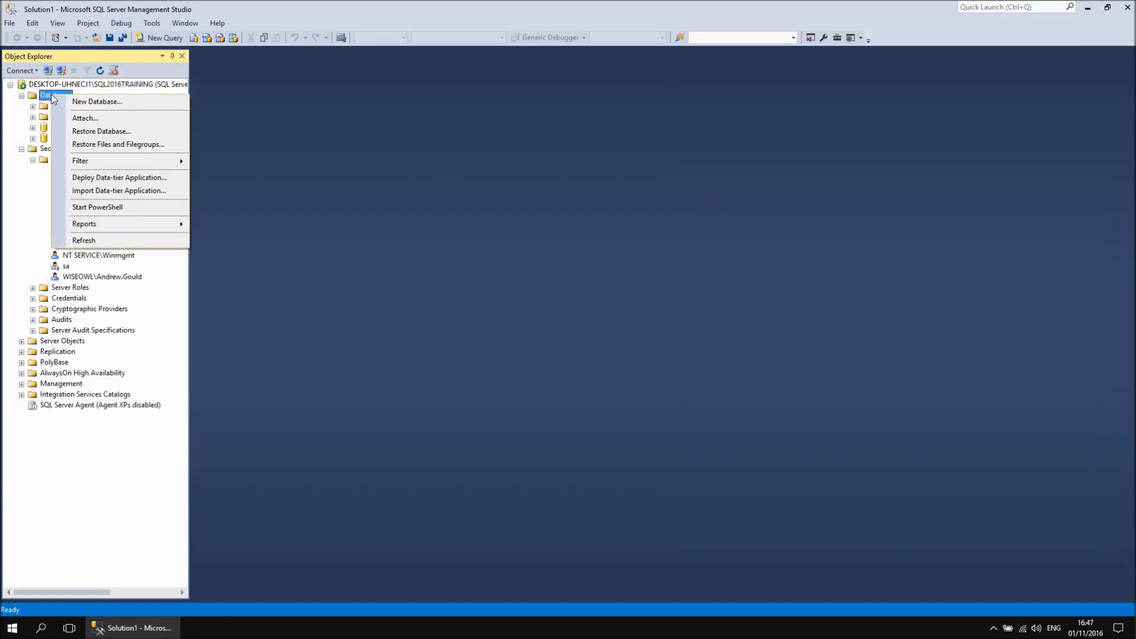
click(69, 102)
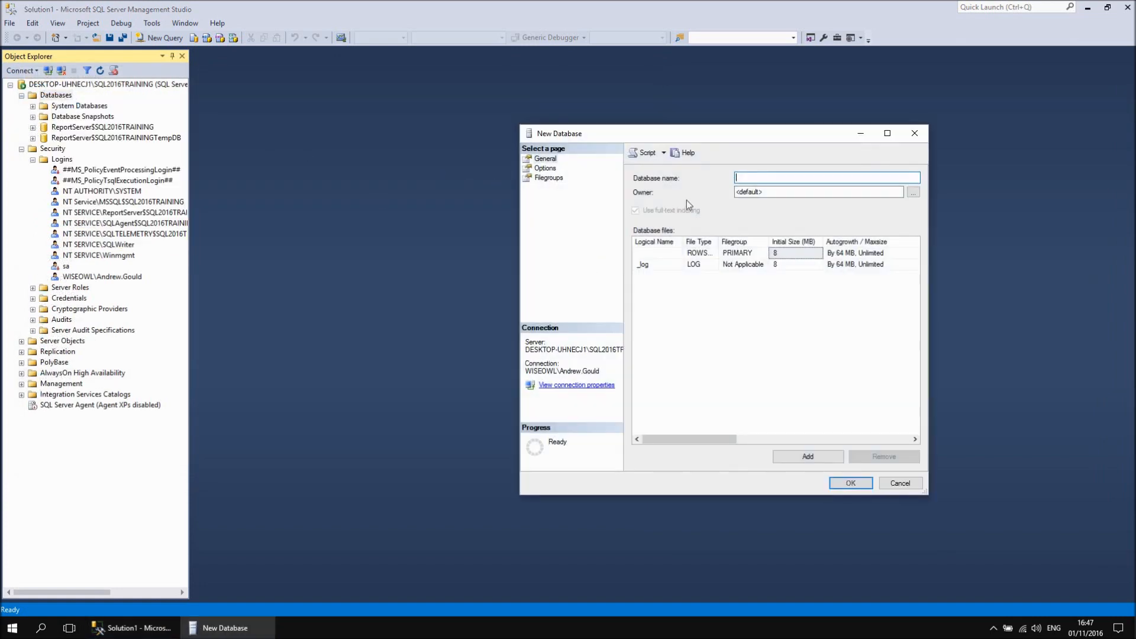
text(TestDB)
Step: Show the new database's Options page and browse the available collations, keeping the default one
click(544, 168)
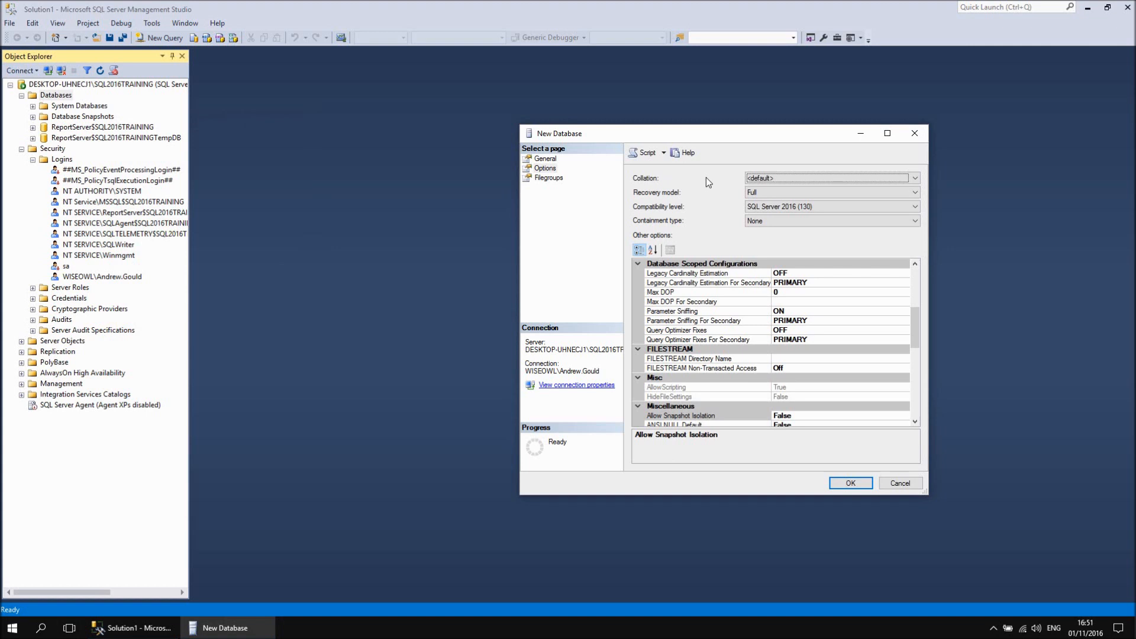
click(915, 178)
drag(915, 200, 905, 314)
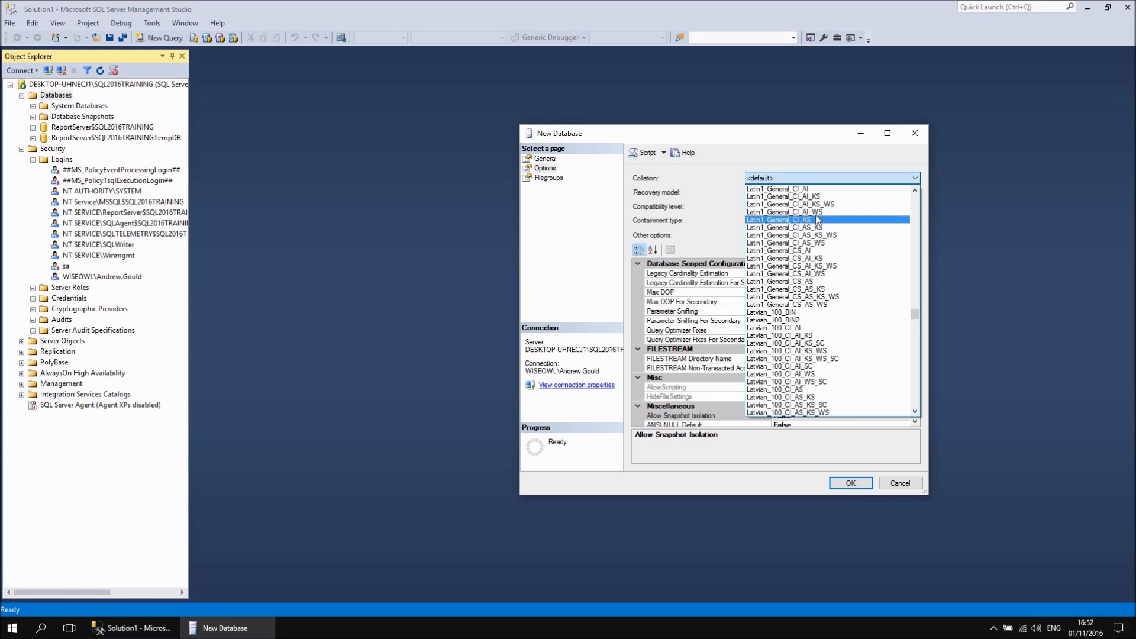
click(711, 179)
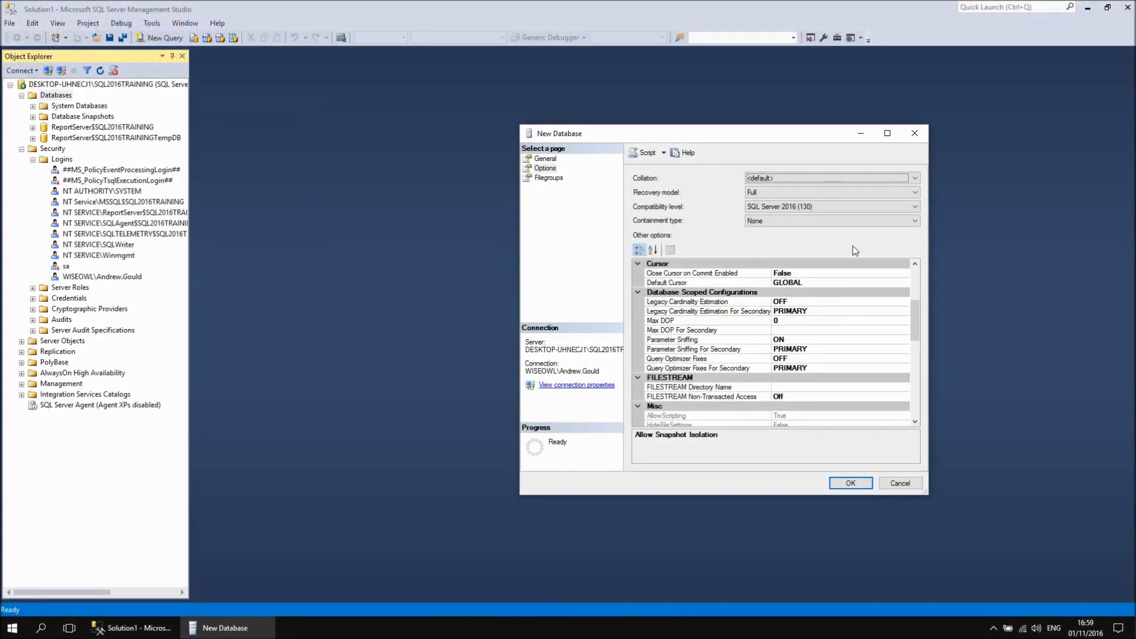
Step: Review the other database options from the Automatic section and read their online help page down to Database Scoped Configurations, closing the browser when done
drag(915, 318, 912, 278)
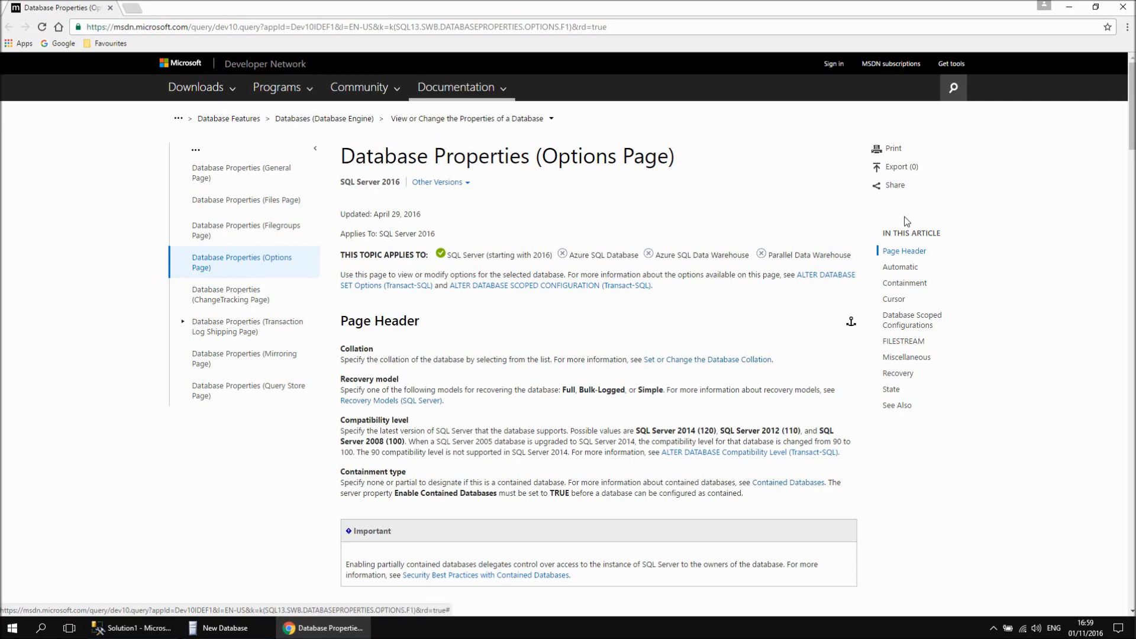
scroll(1124, 110, down, 5)
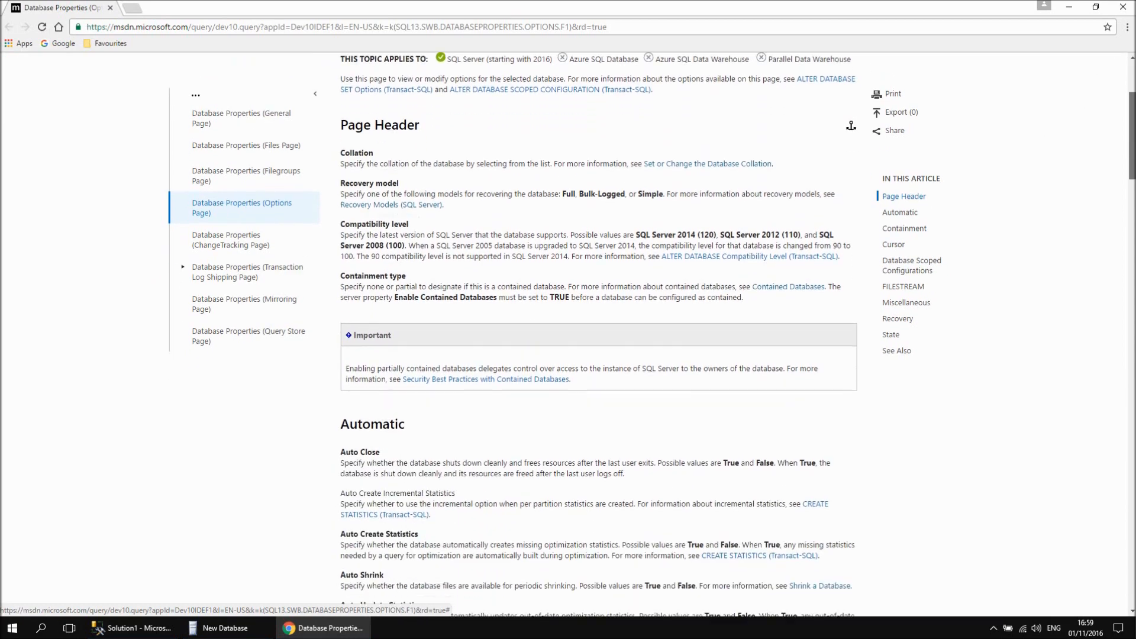
scroll(591, 325, down, 8)
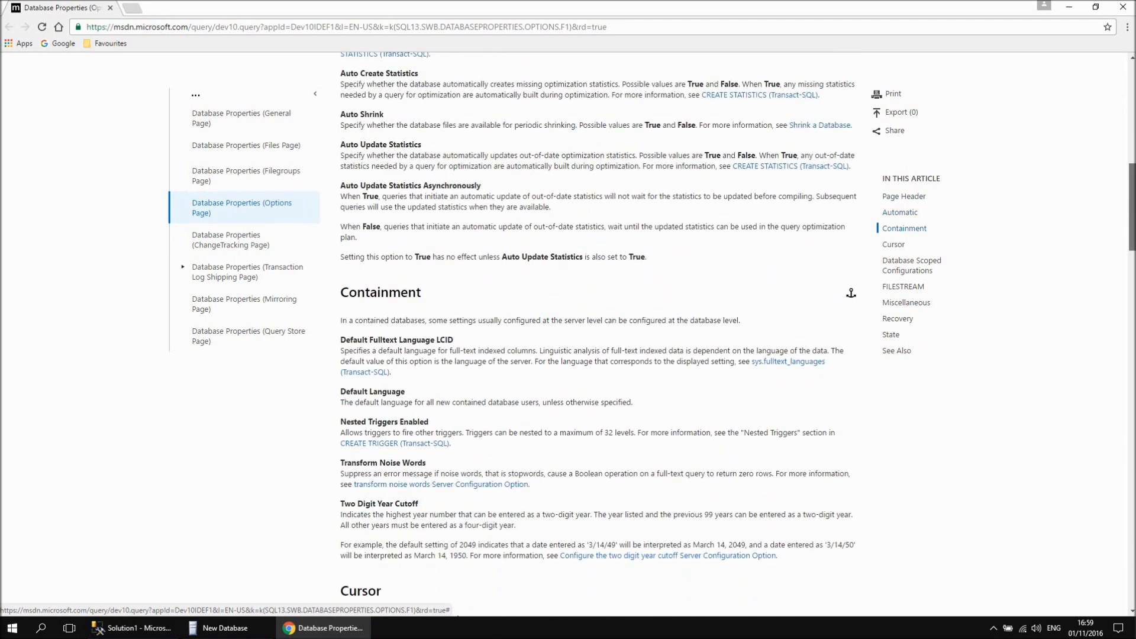
scroll(1105, 234, down, 3)
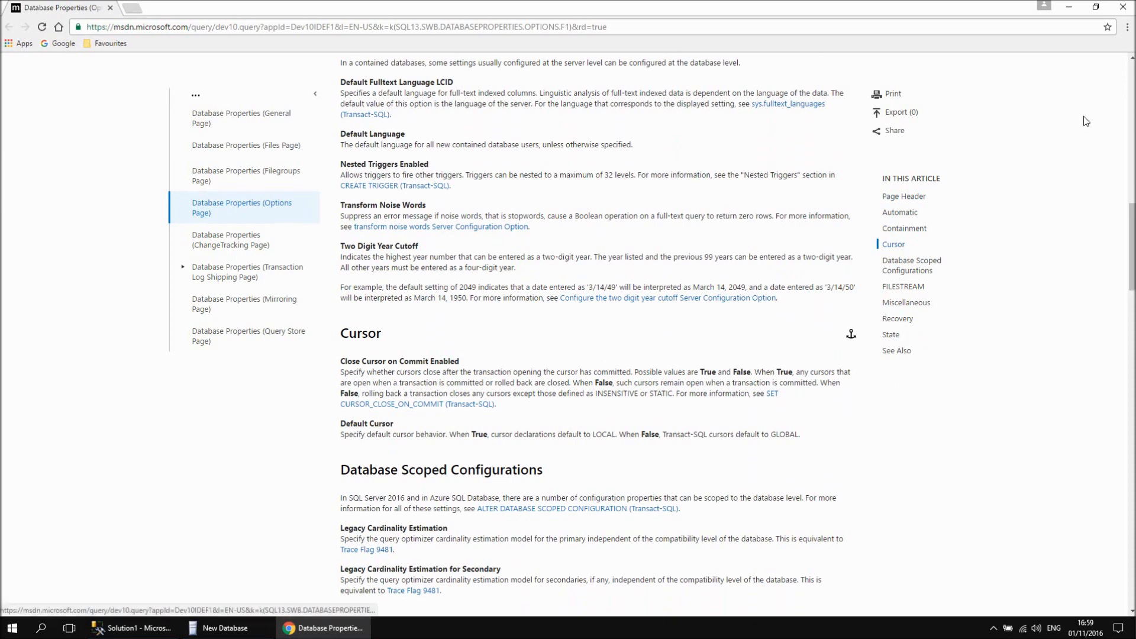
click(1124, 8)
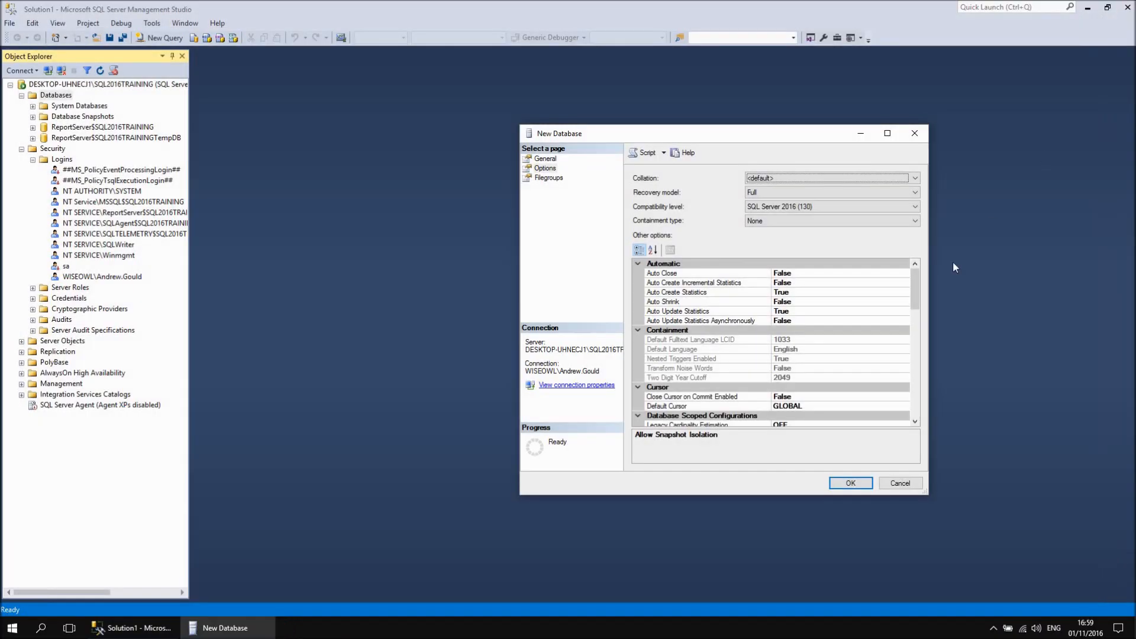
Step: Return to the General page and create the TestDB database with its default settings
click(532, 159)
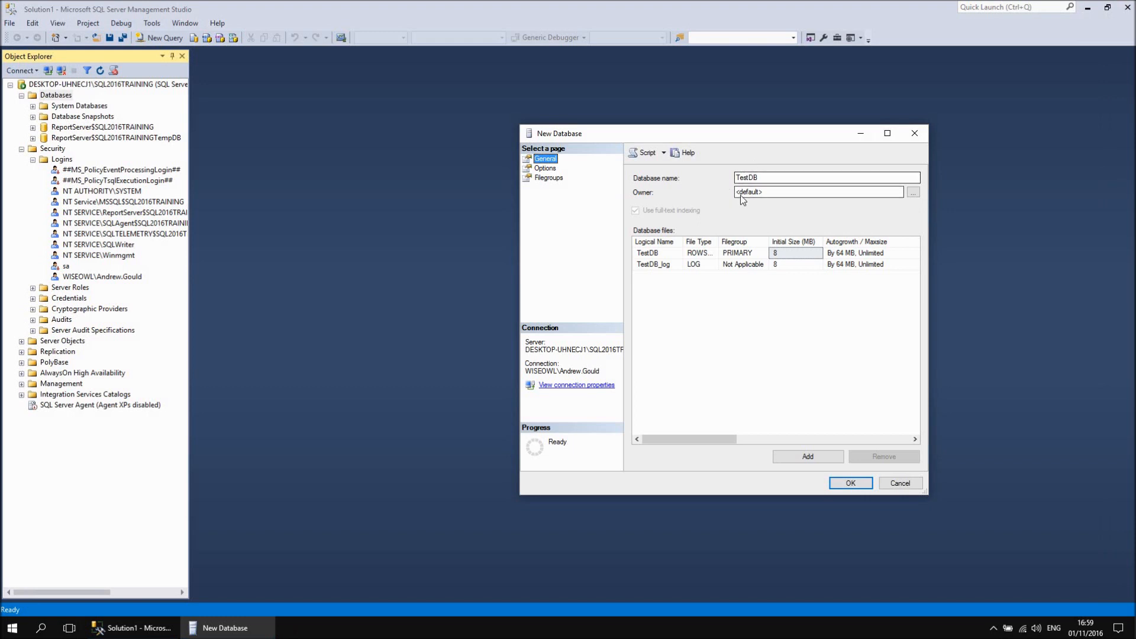
click(858, 483)
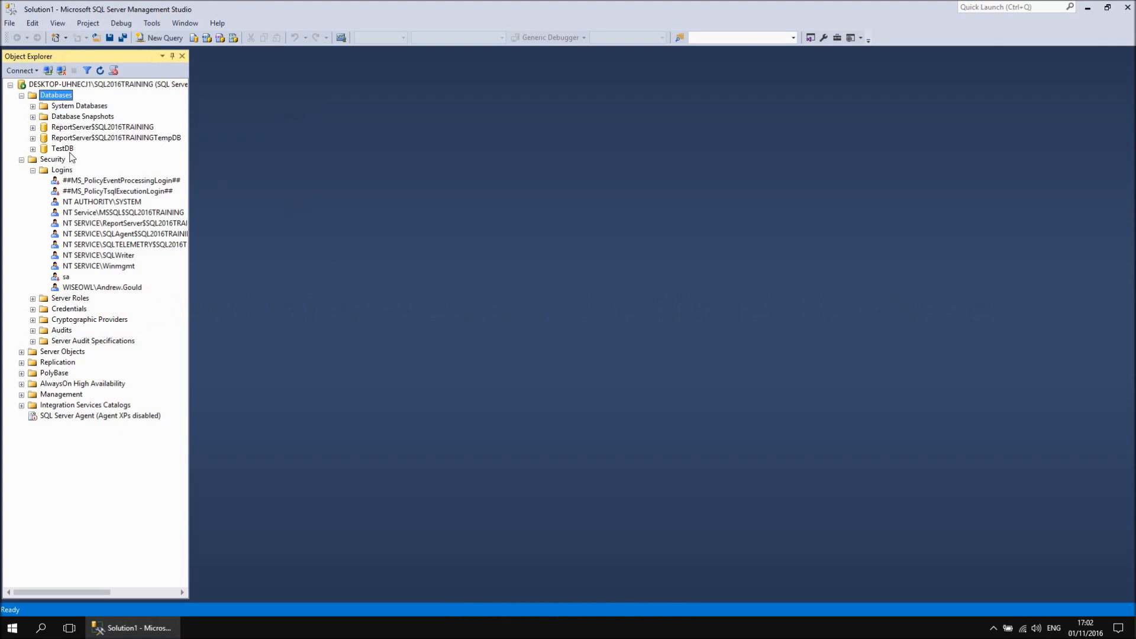
Step: Expand System Databases to find the model database, and examine the Tables, Views and System Views folders of TestDB
click(33, 107)
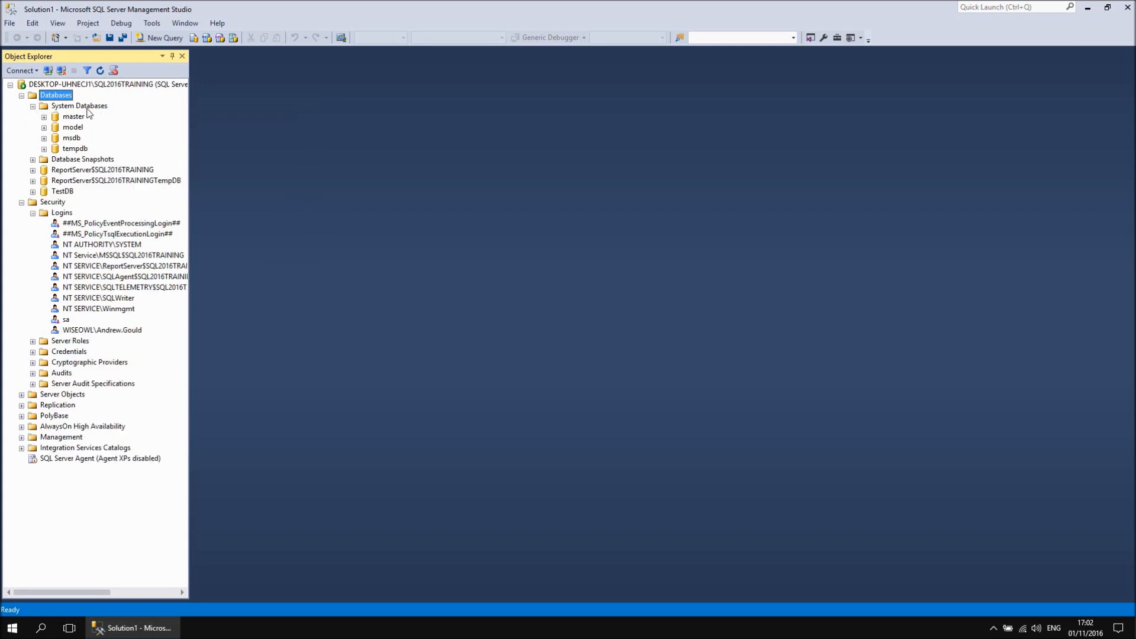
click(77, 130)
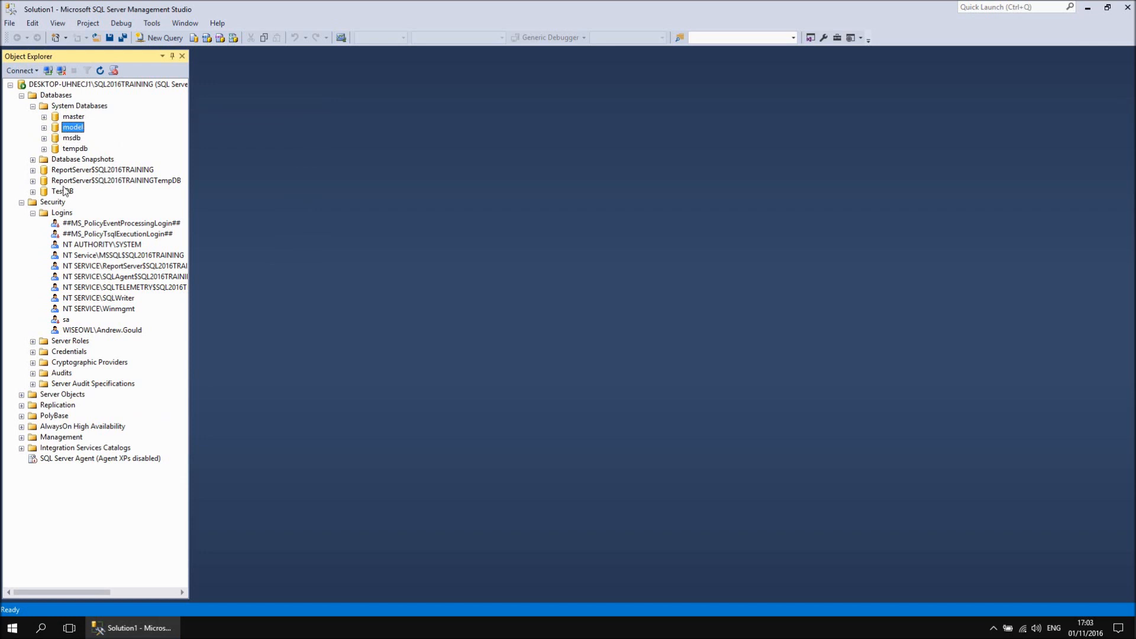
click(33, 191)
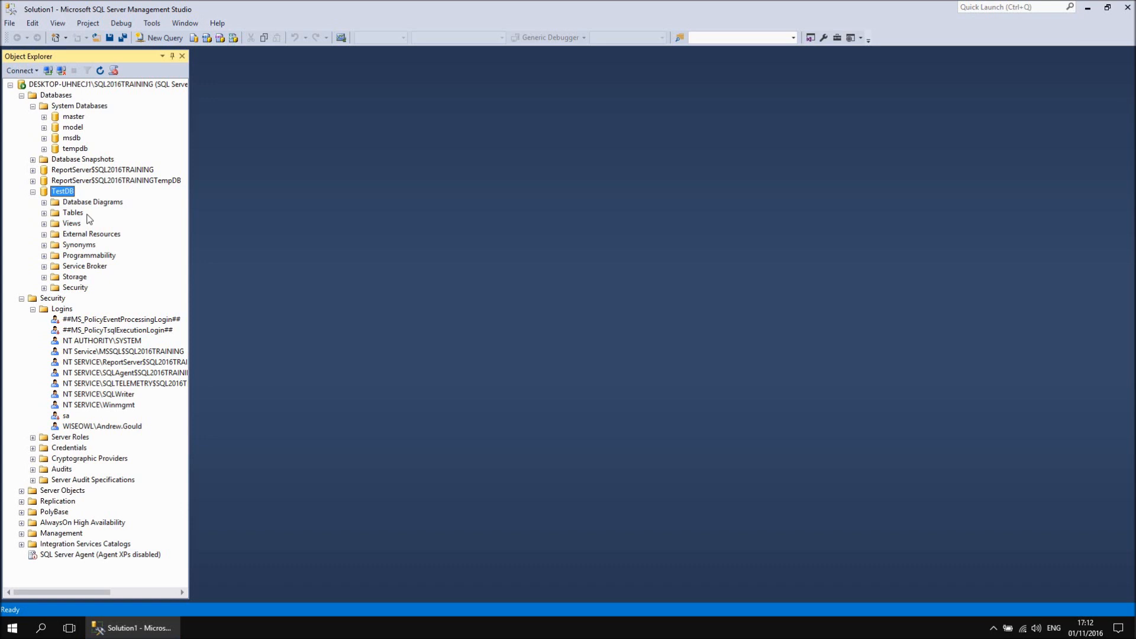
click(44, 213)
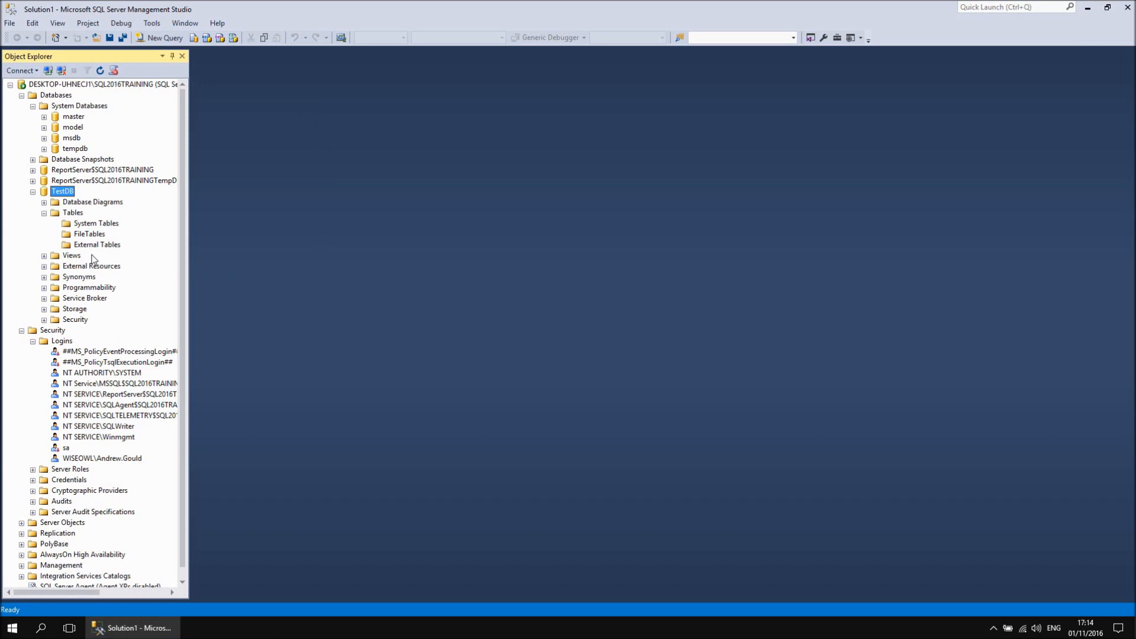
click(44, 257)
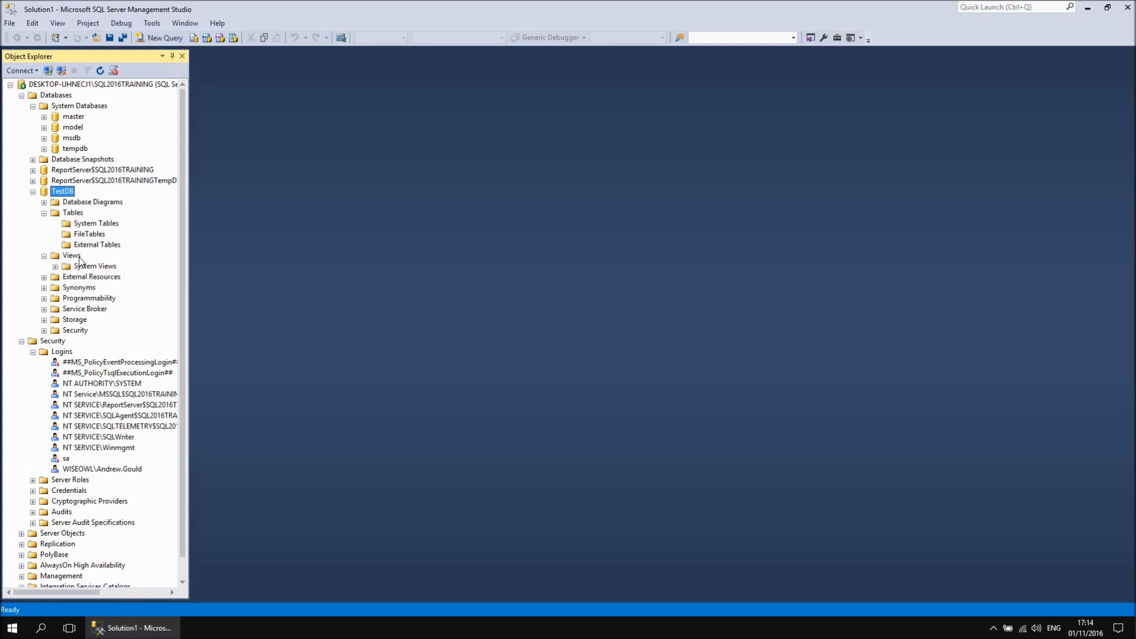
click(55, 267)
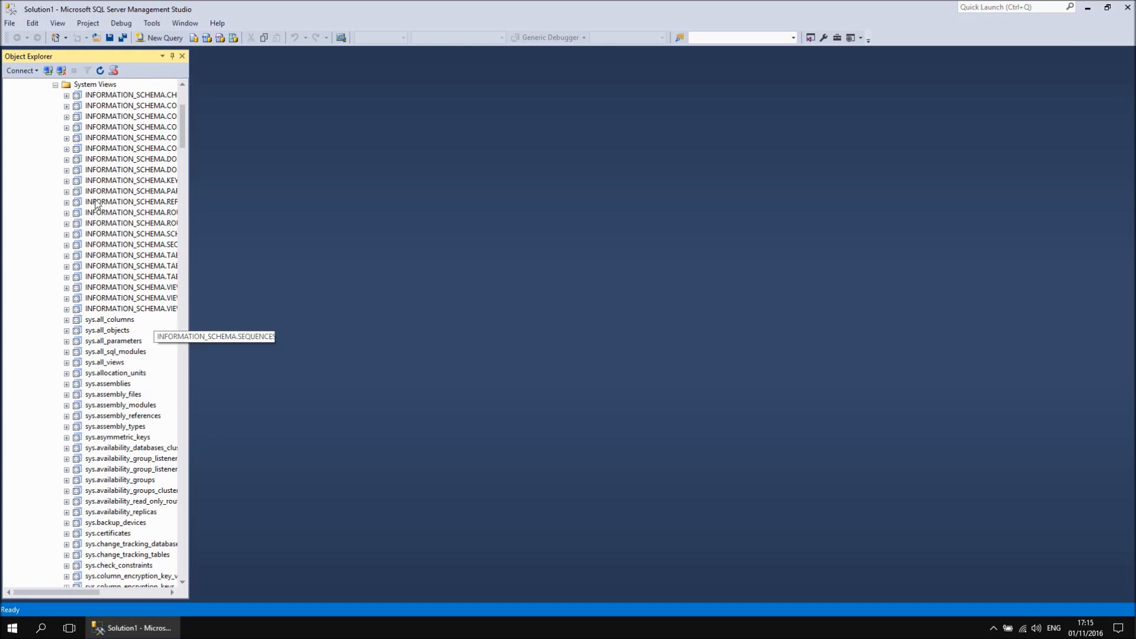
Step: Collapse the Views folders of TestDB and examine its Programmability folder, including the Functions categories, collapsing it when done
click(55, 85)
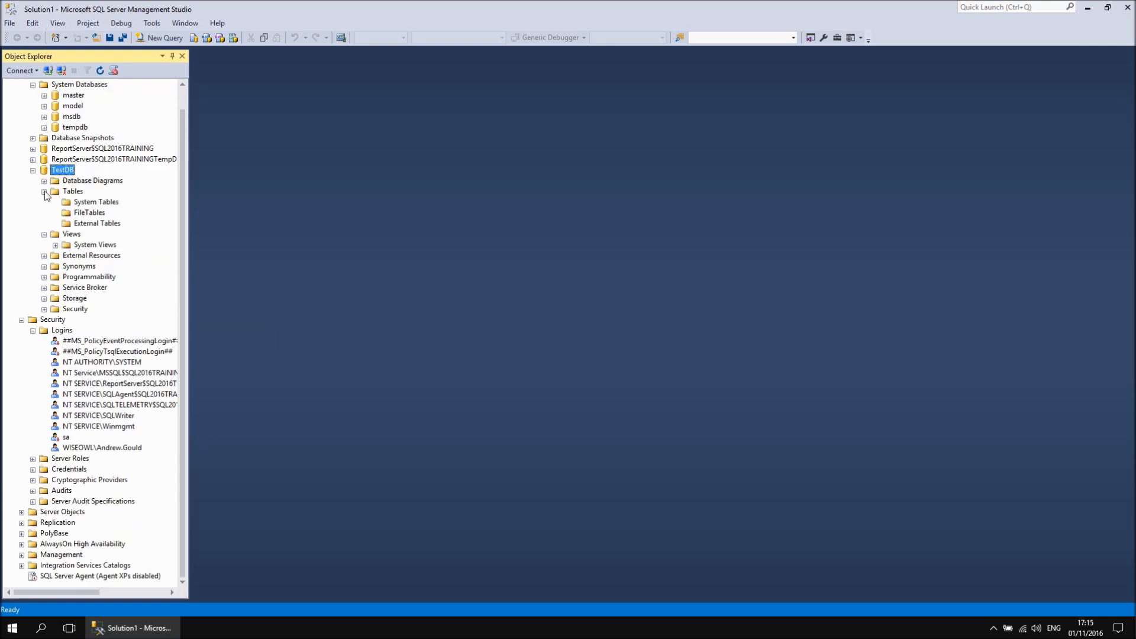
click(44, 234)
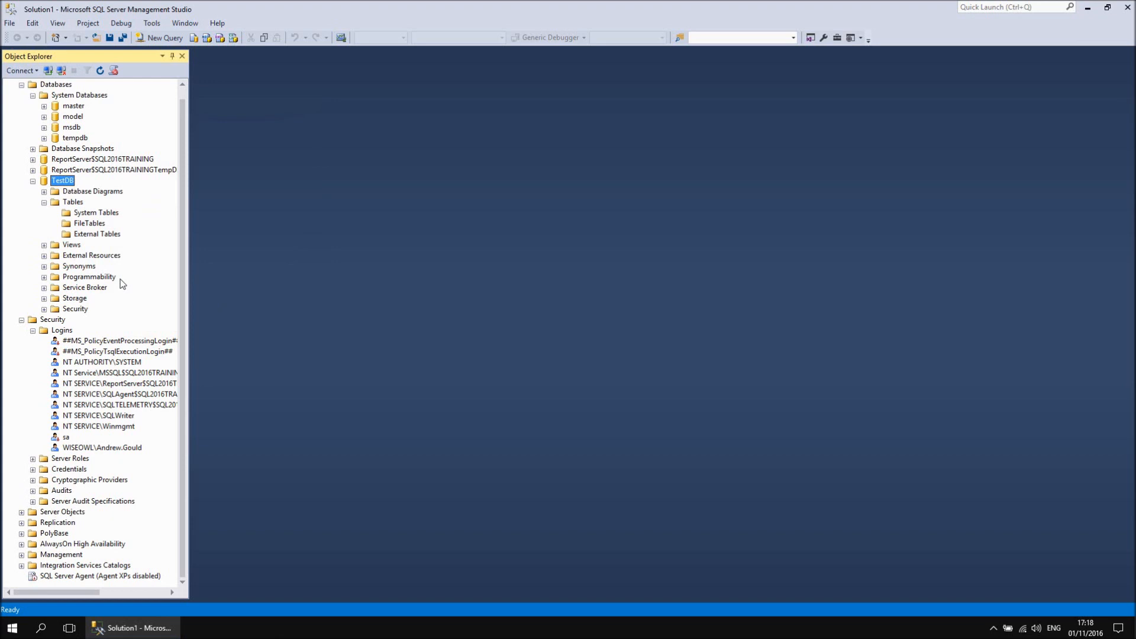
click(44, 277)
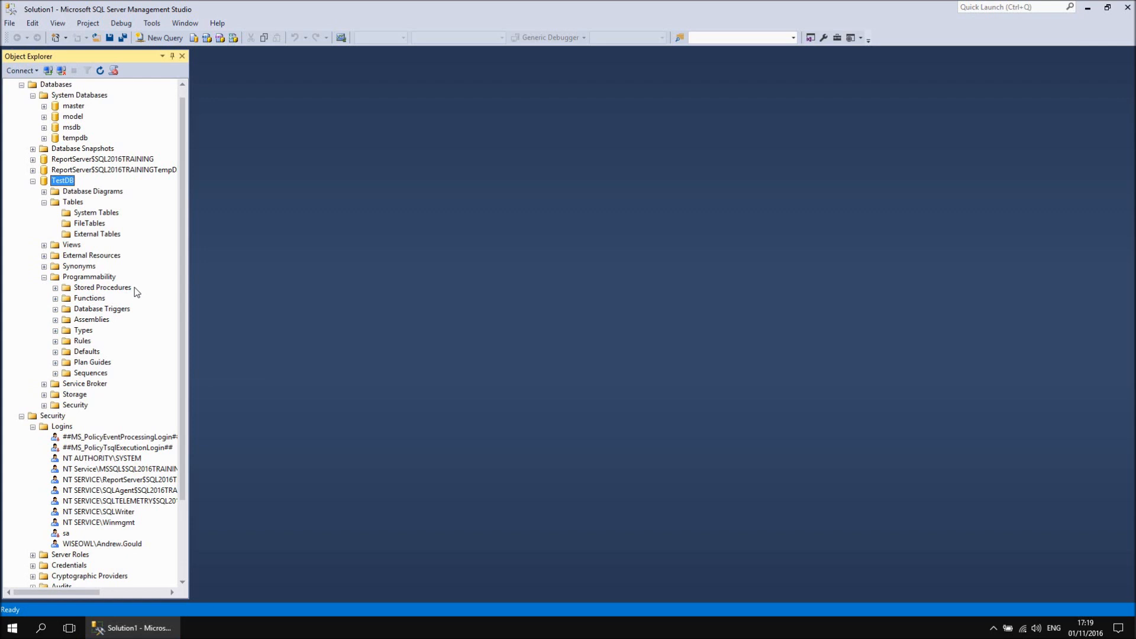
click(55, 298)
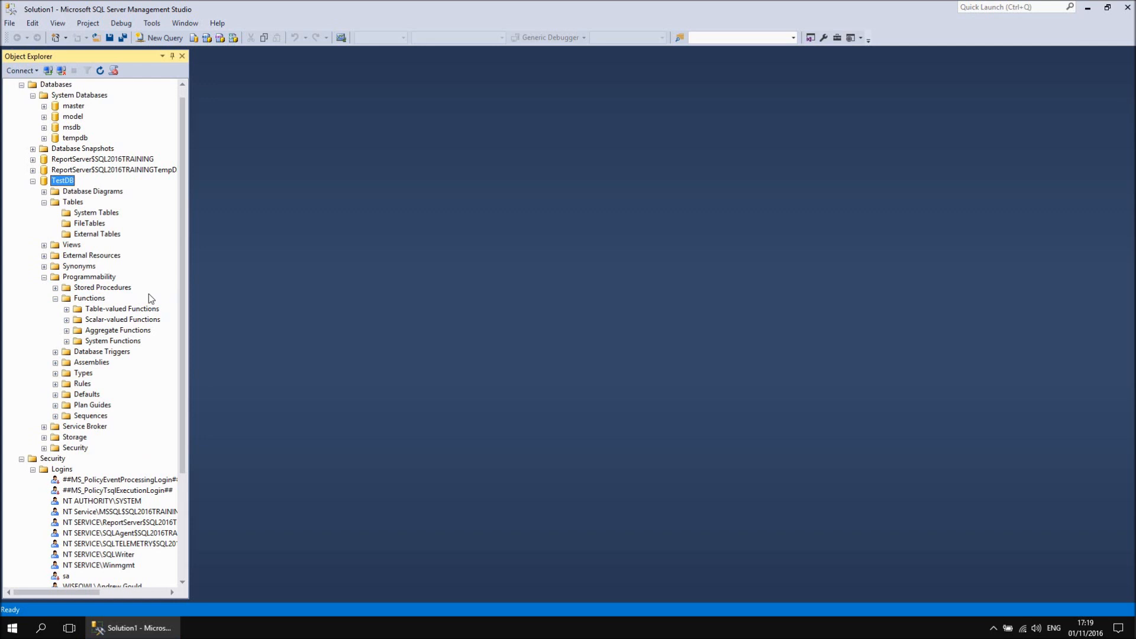
click(55, 298)
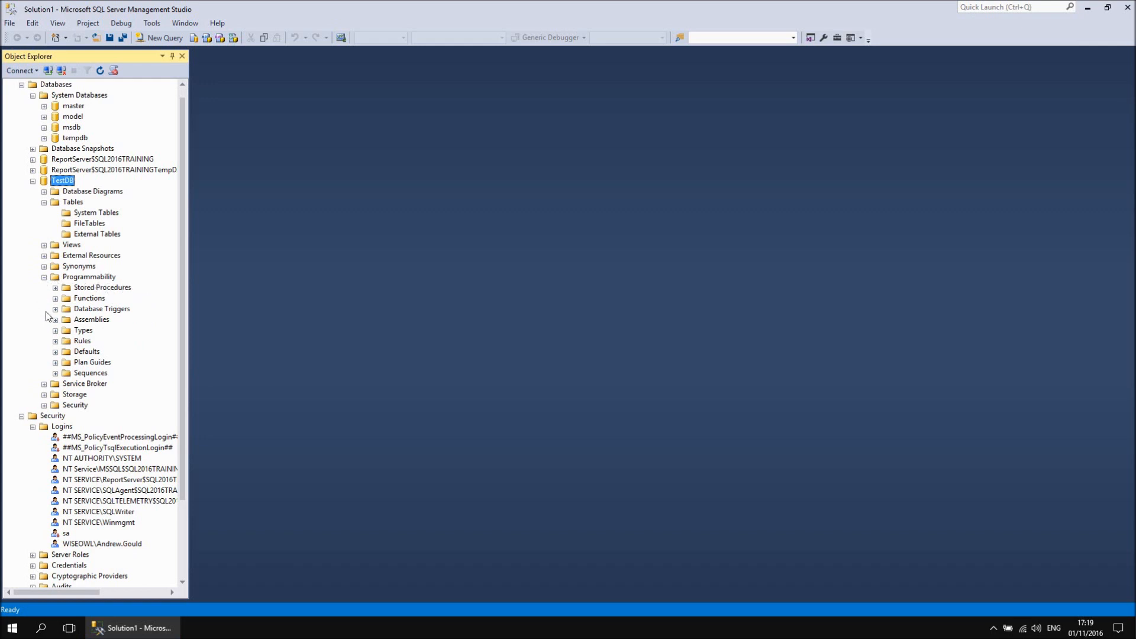
click(44, 277)
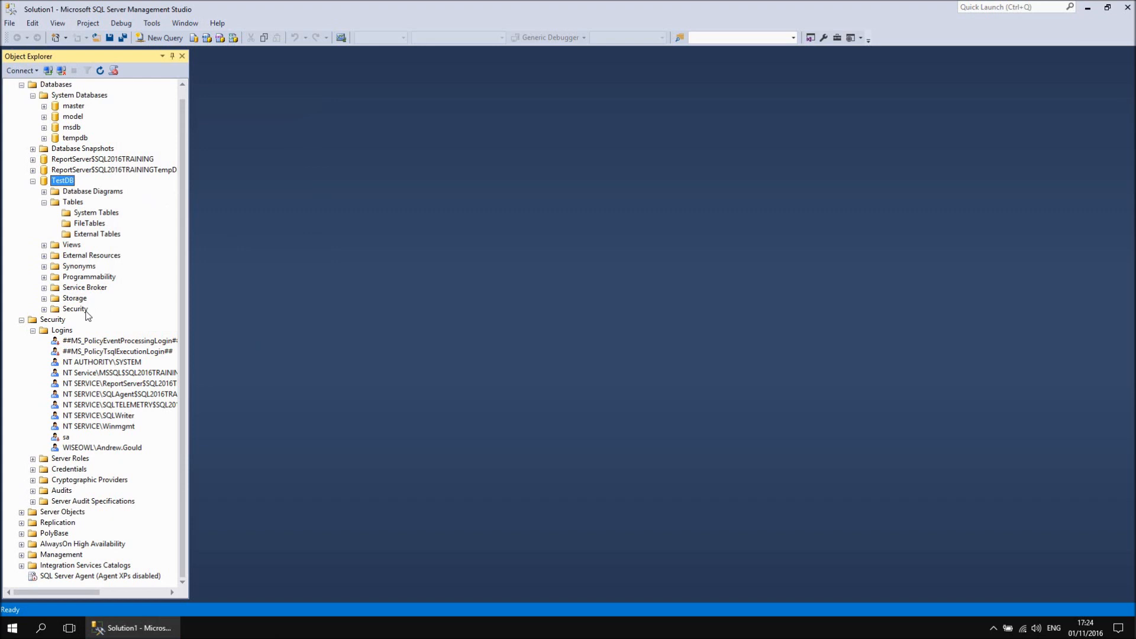
Step: Examine TestDB's Security folder, and collapse Databases to look over the server-level logins and server roles
click(44, 308)
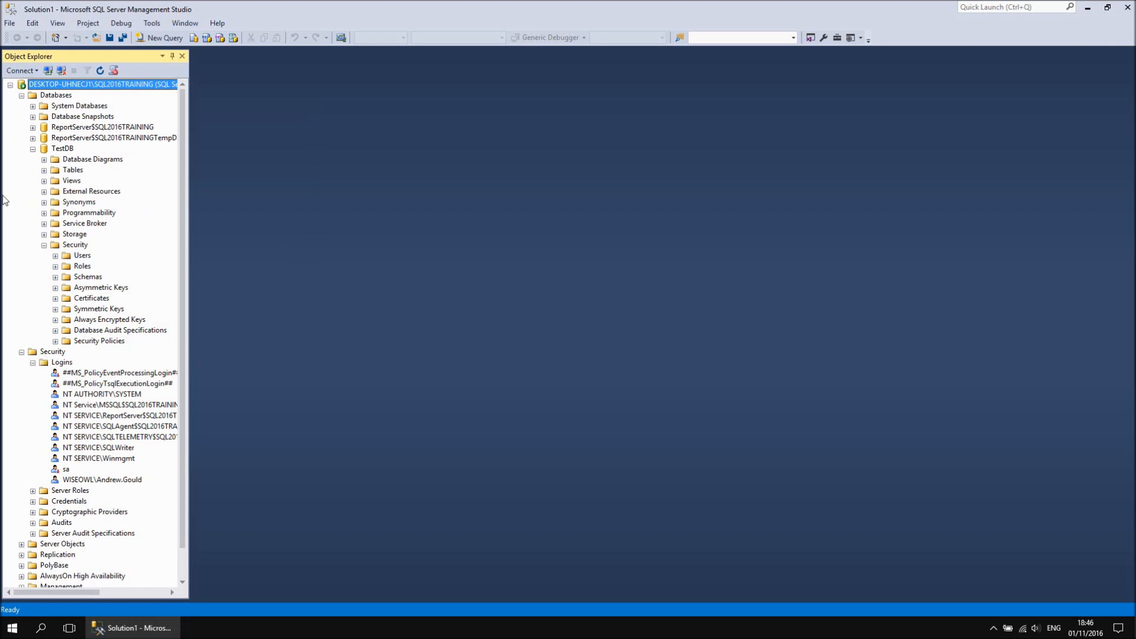
click(21, 96)
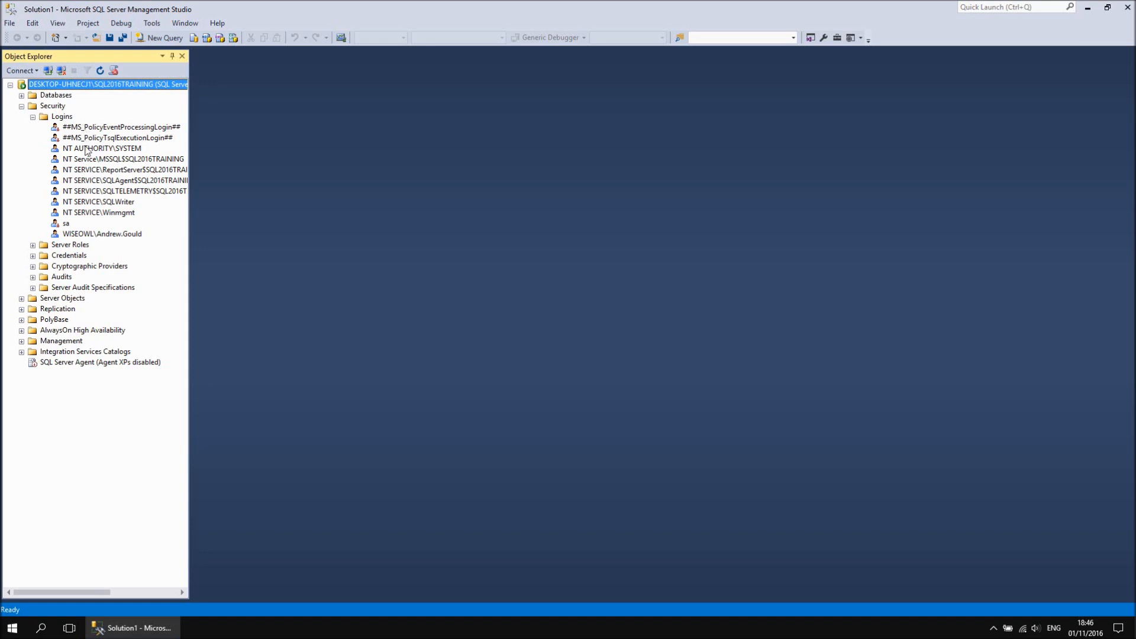
click(112, 236)
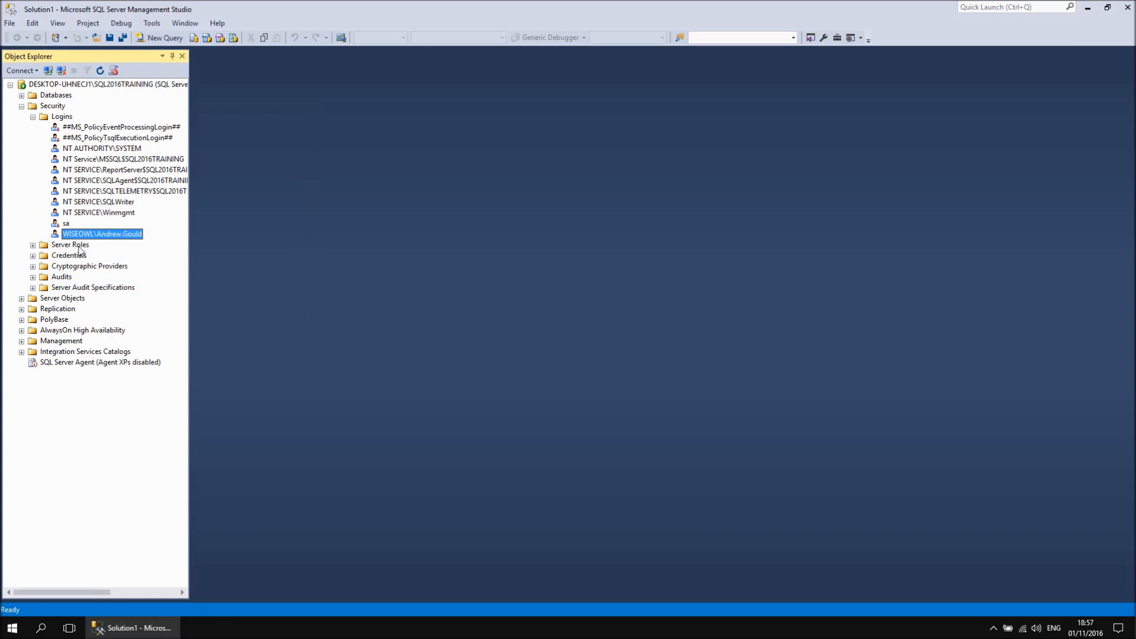
click(33, 245)
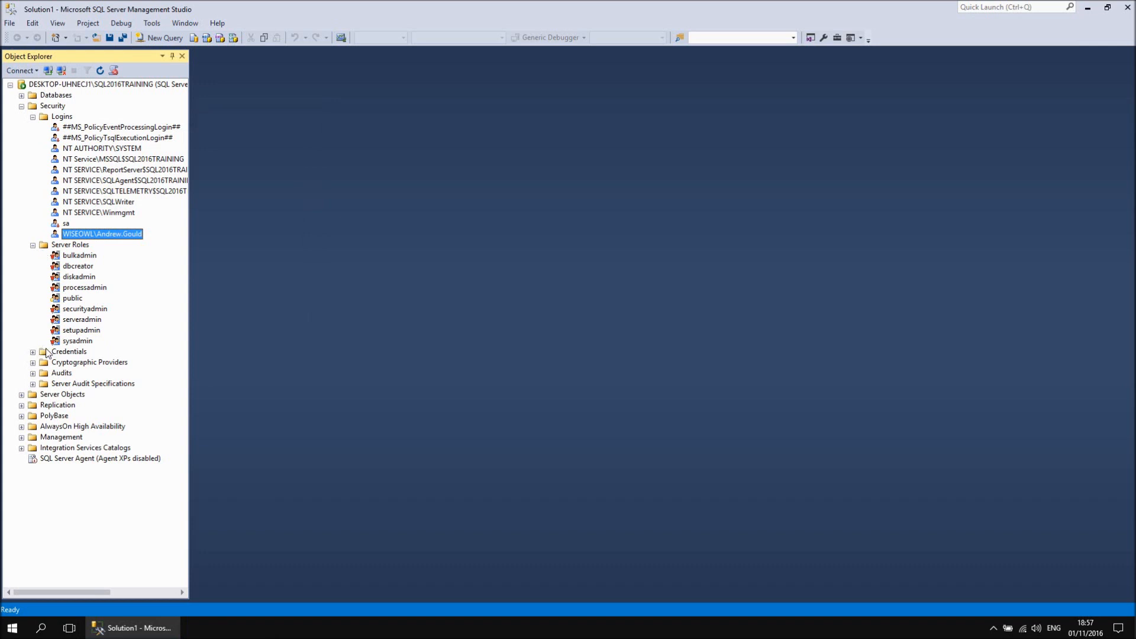
Step: Review the Windows user login's server roles, try switching the sysadmin and public memberships, and close its properties without saving
right_click(131, 240)
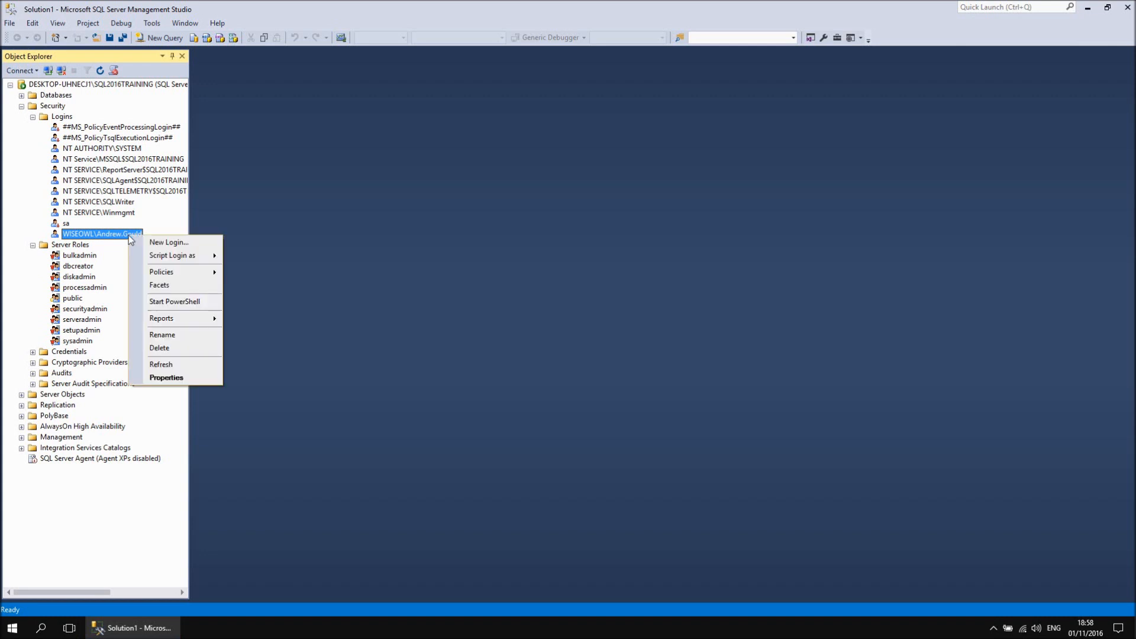
click(175, 377)
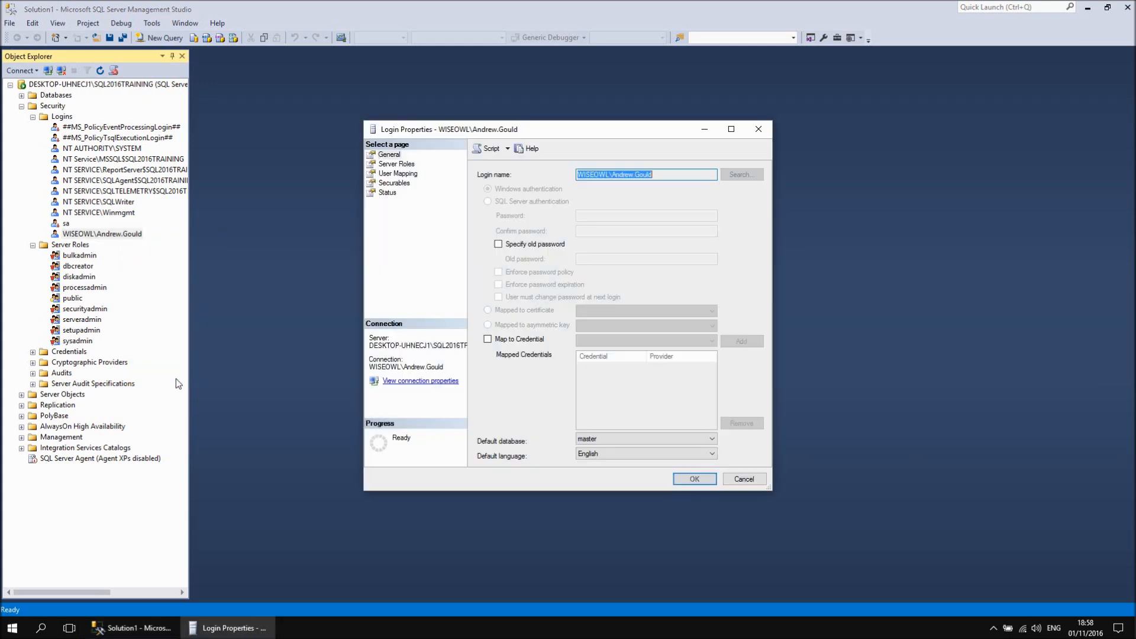
click(406, 165)
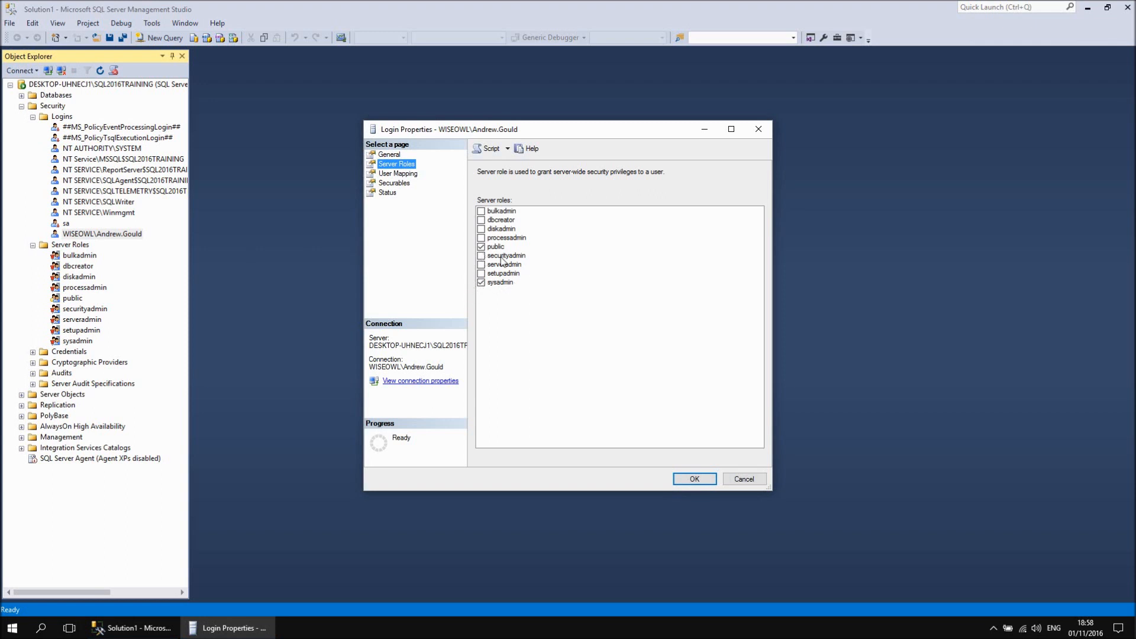
click(481, 282)
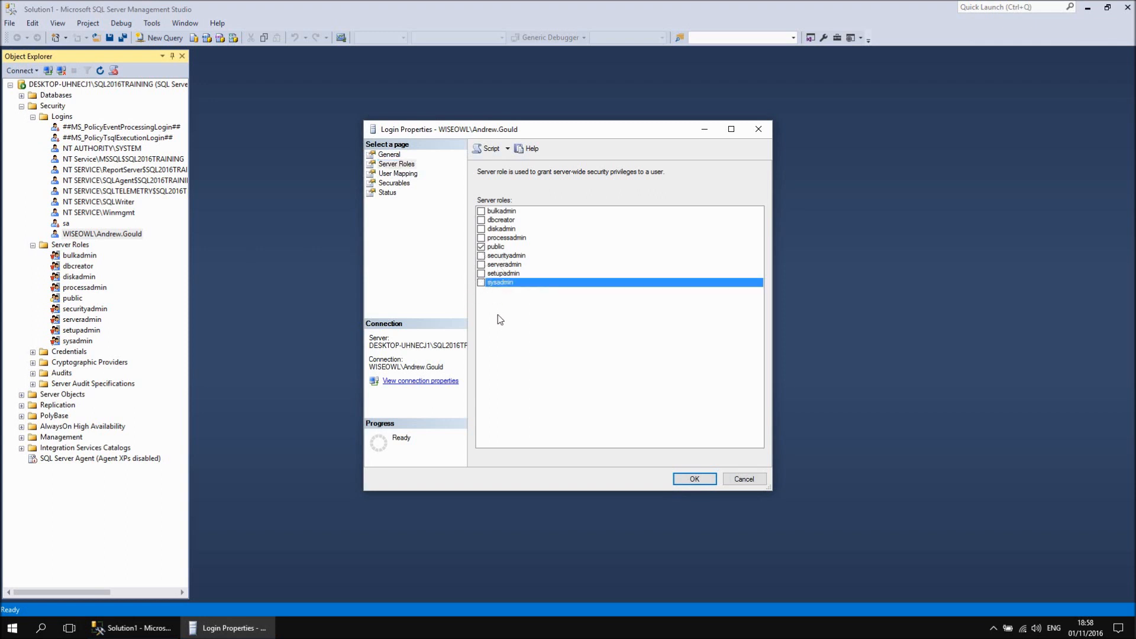
click(482, 283)
click(481, 249)
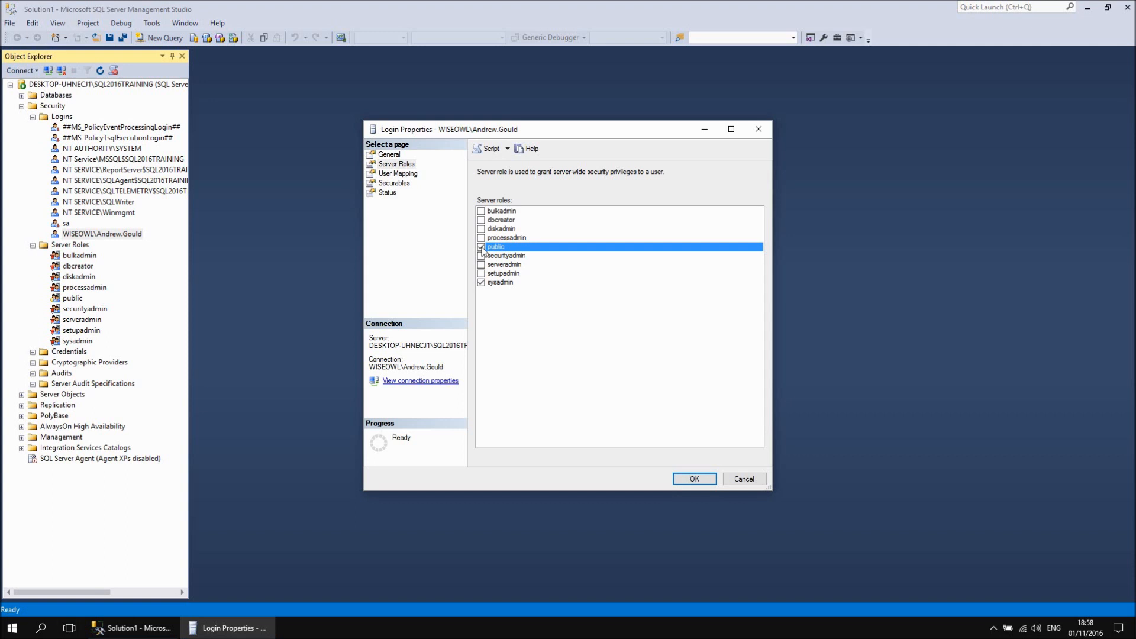
click(746, 480)
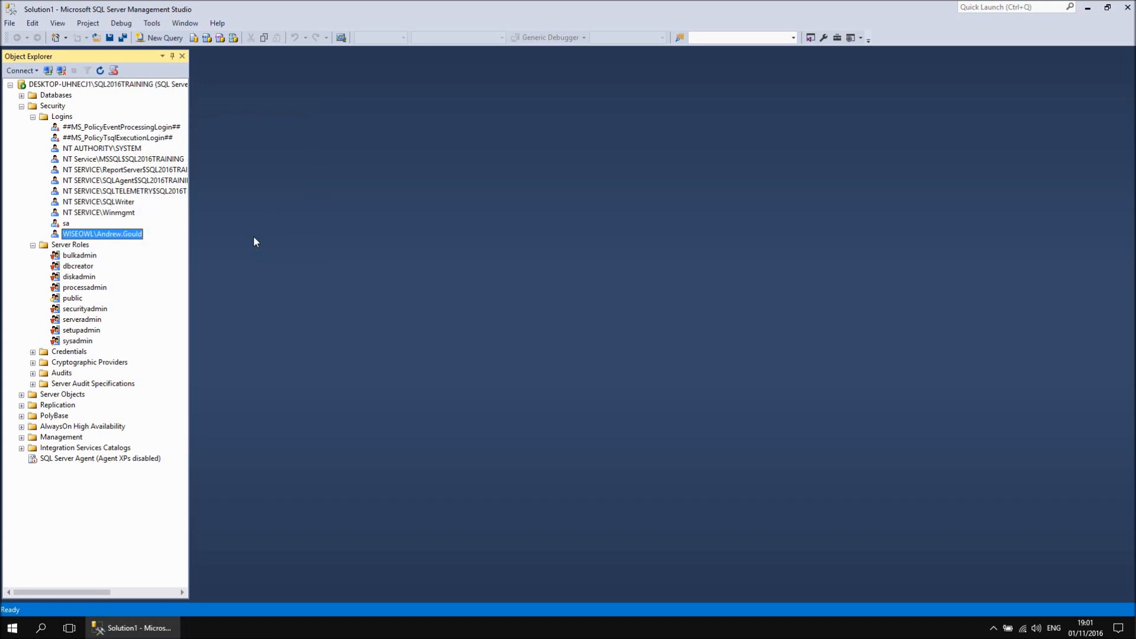
Step: Start a new server login named TestLogin that uses SQL Server authentication instead of a Windows account
right_click(65, 119)
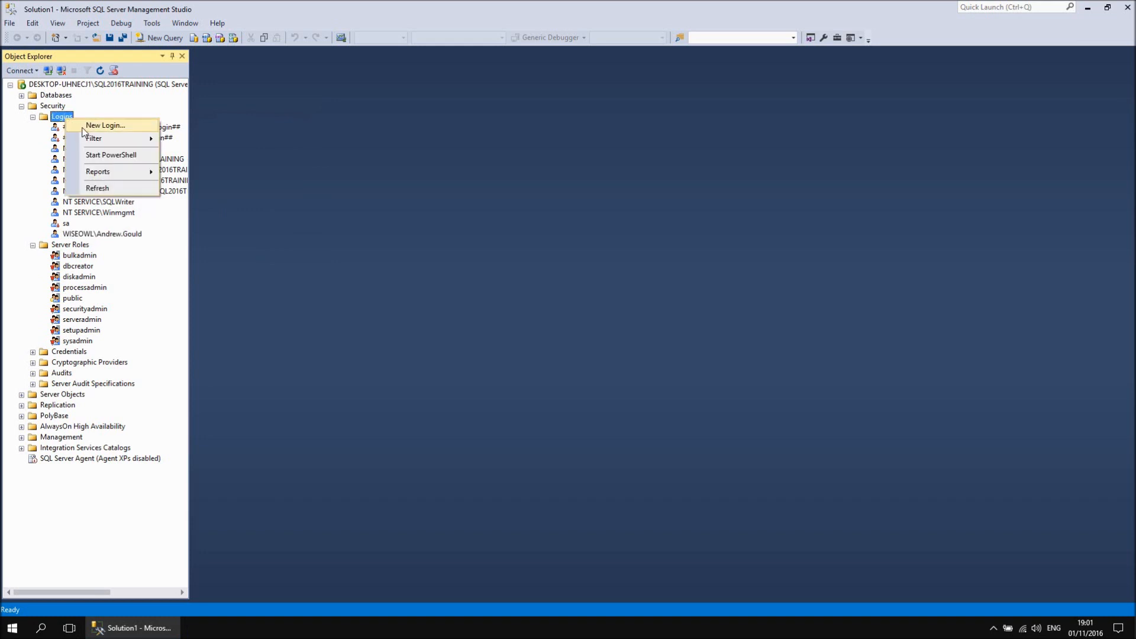
click(93, 126)
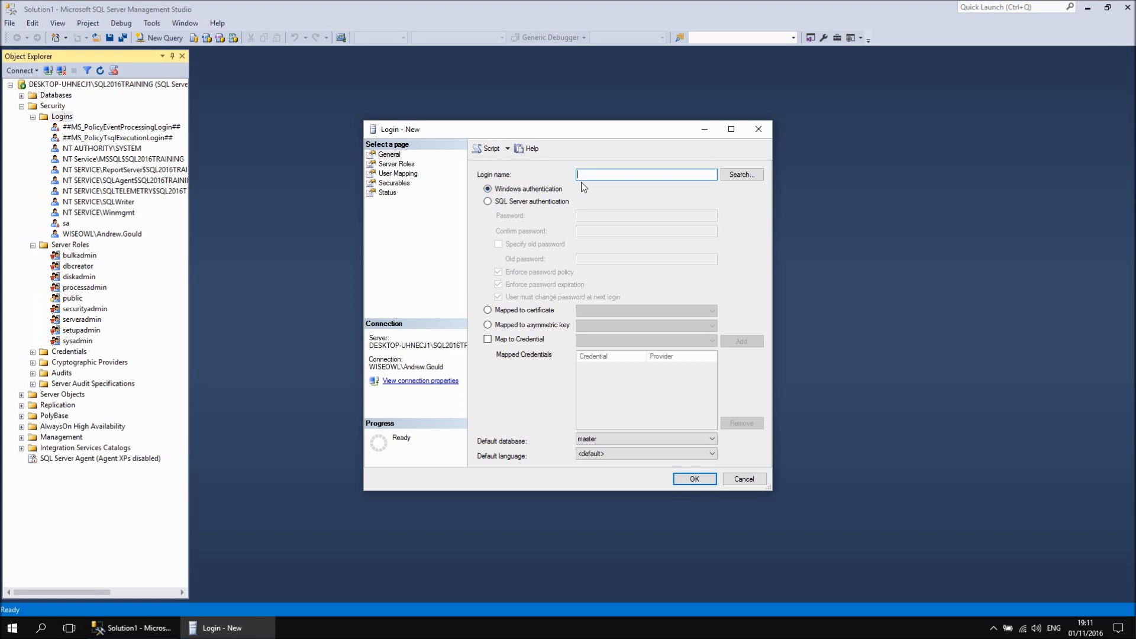
click(752, 179)
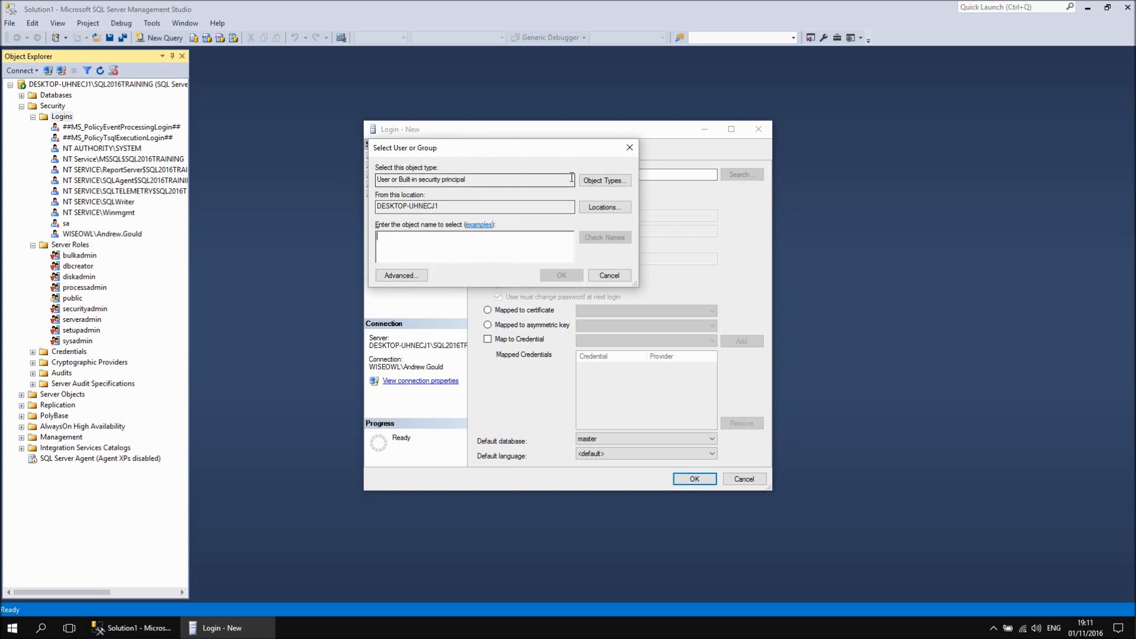
click(610, 276)
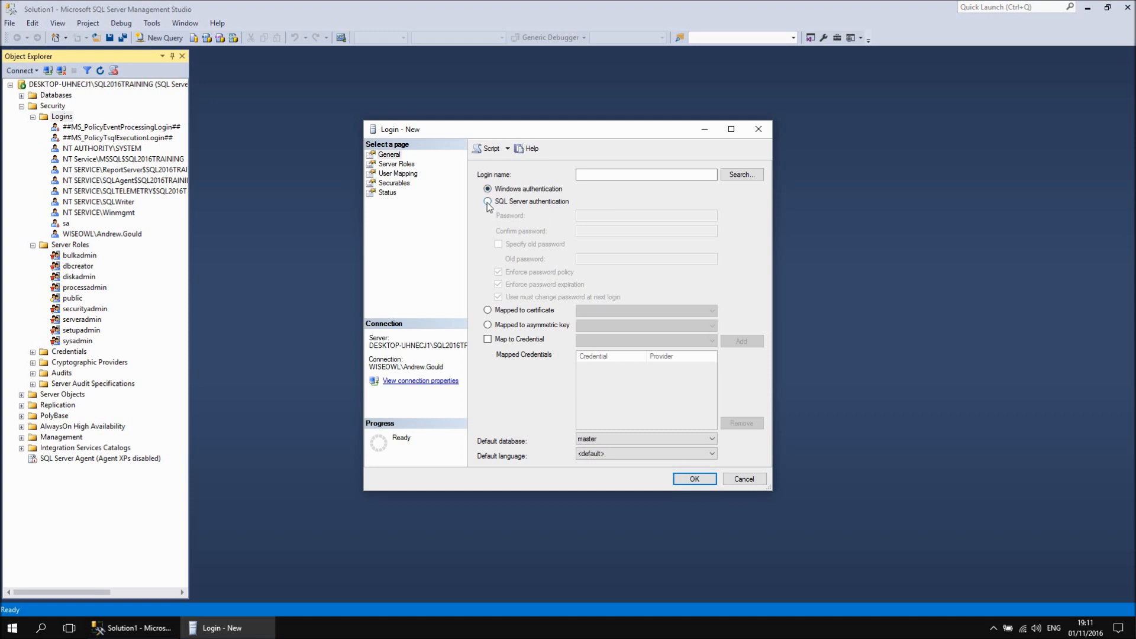
click(488, 202)
click(587, 175)
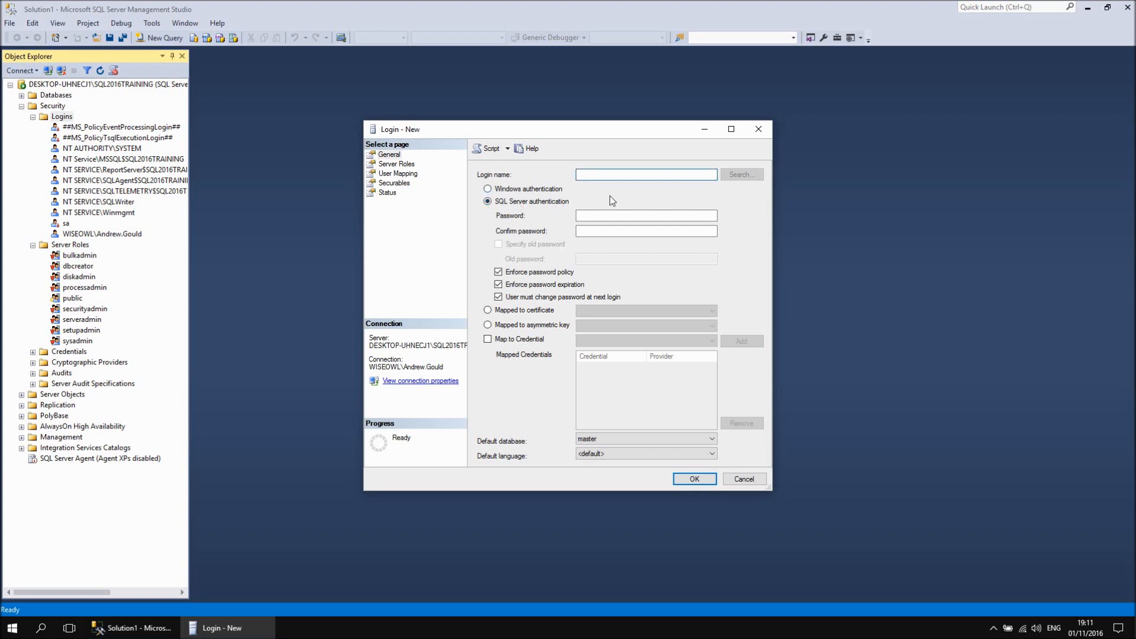
text(TestLogin)
Step: Enter and confirm the new login's password, and turn off Enforce password policy
click(600, 215)
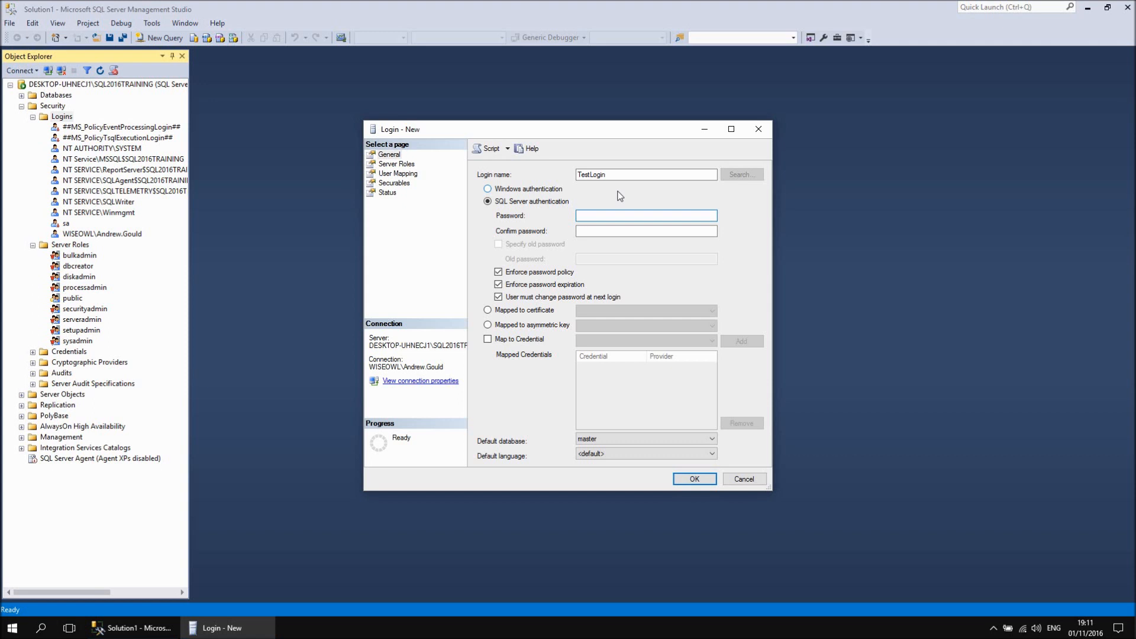
text(•••••••••••••••••••••••)
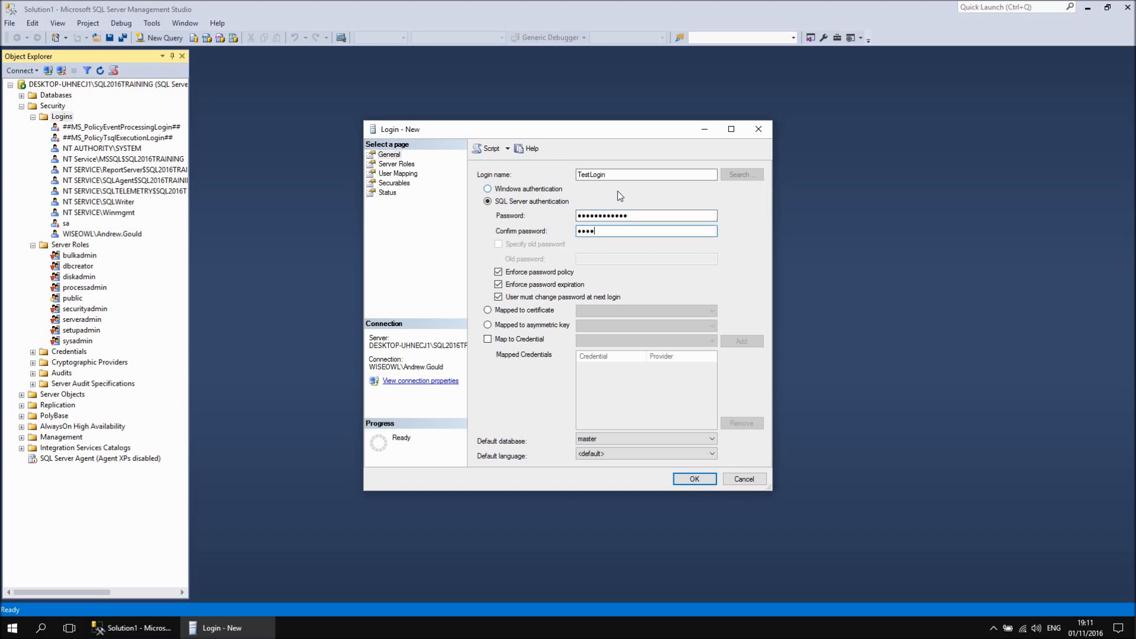
text(••)
click(498, 272)
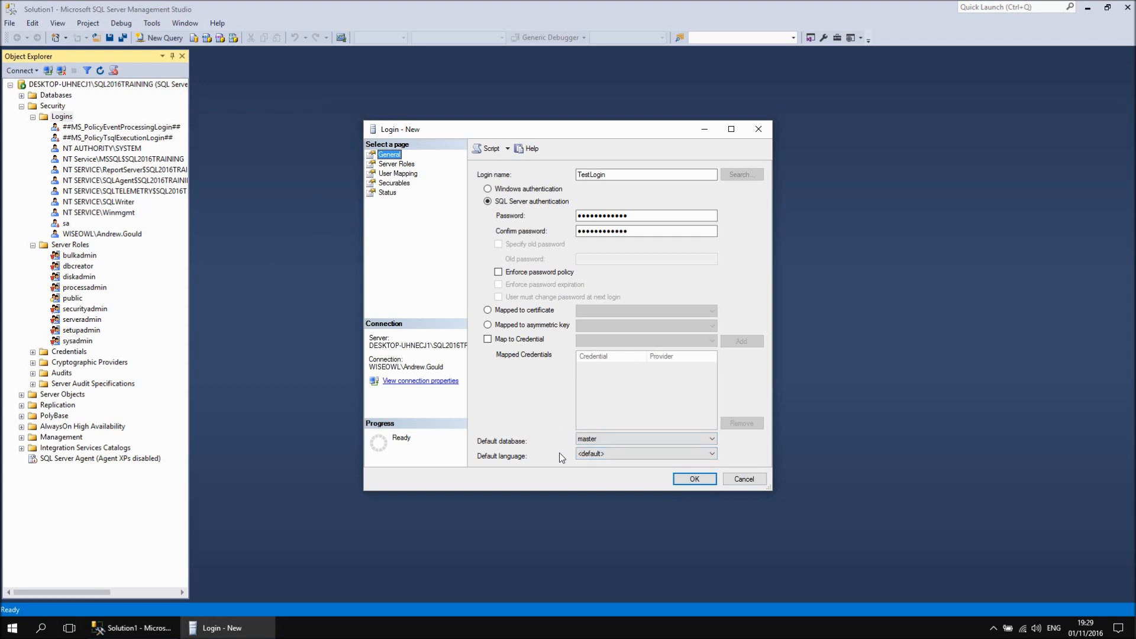
Step: Keep the default language and only the public server role for TestLogin, and create the login
click(627, 459)
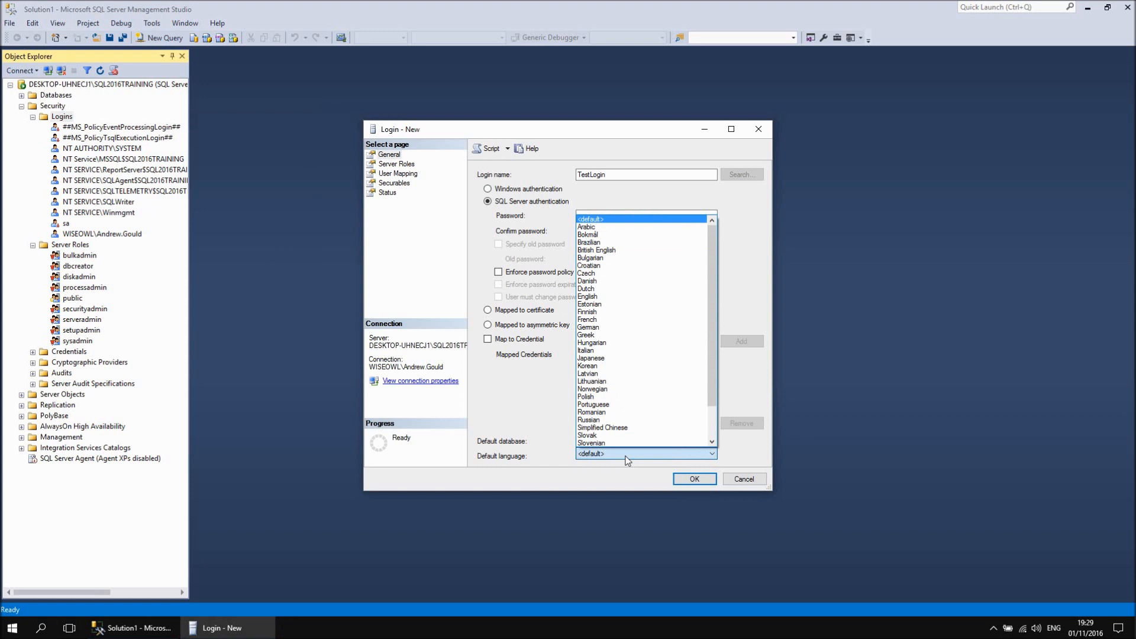
click(627, 459)
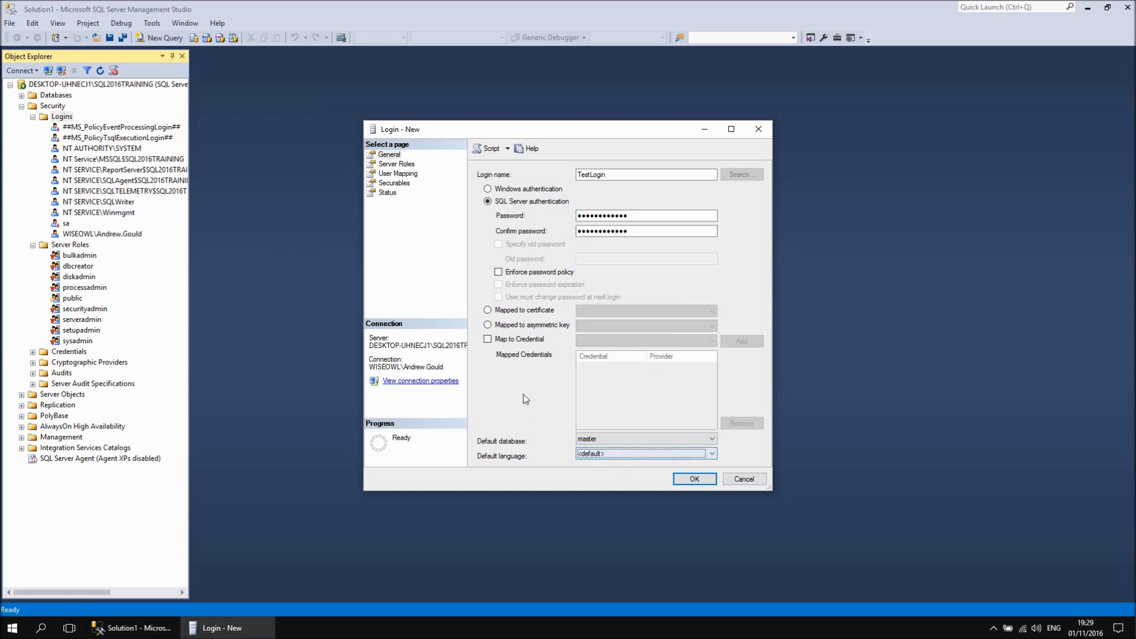
click(408, 166)
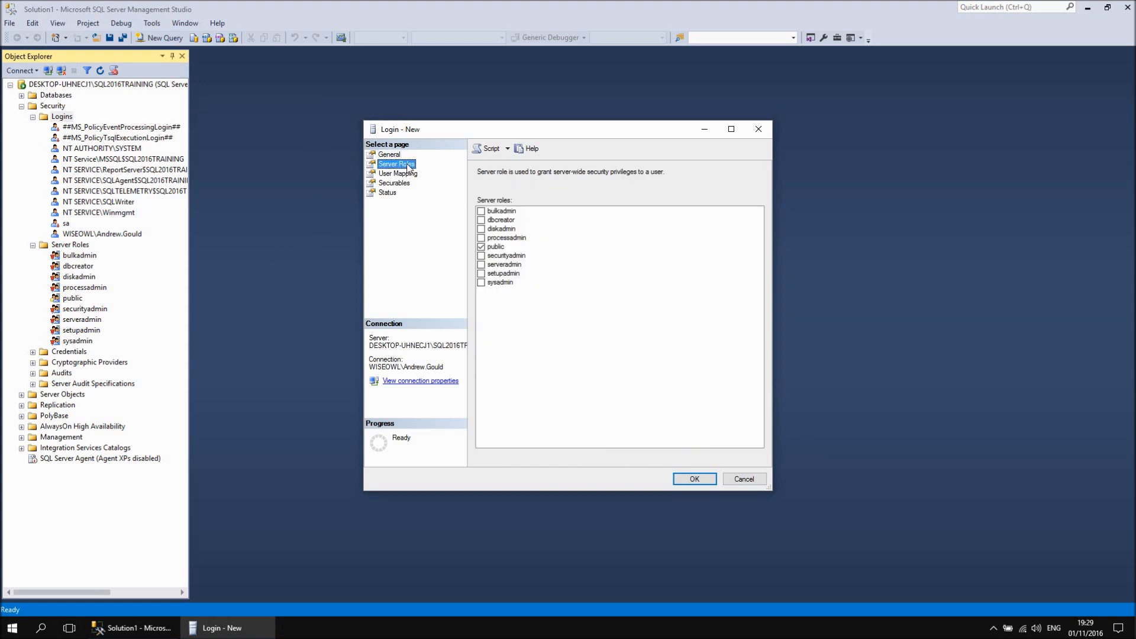
click(482, 248)
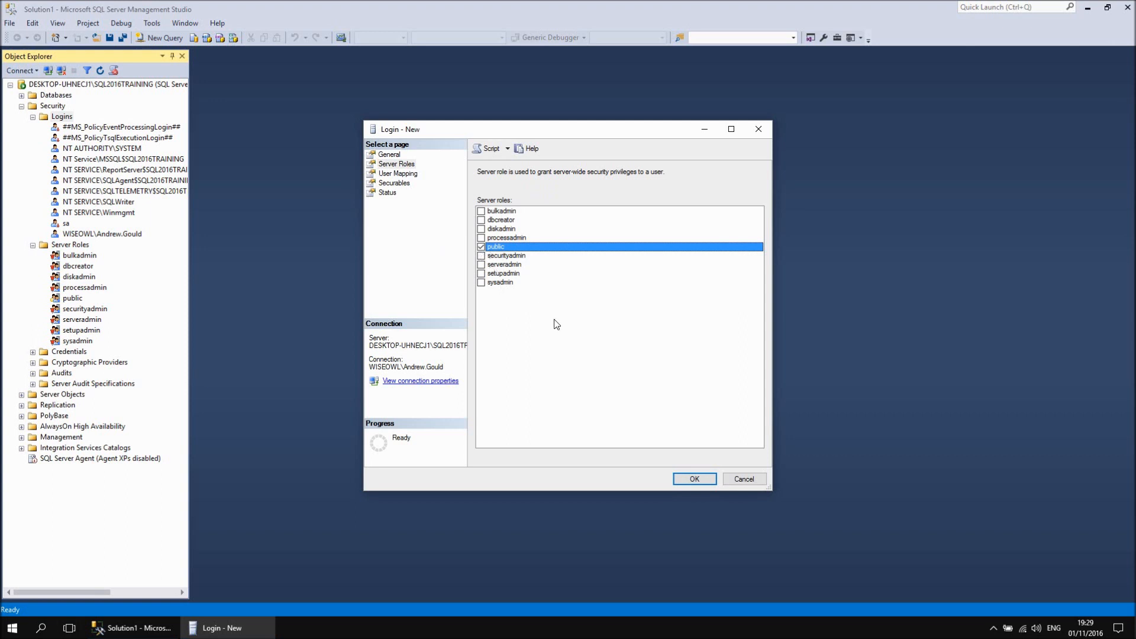
click(694, 478)
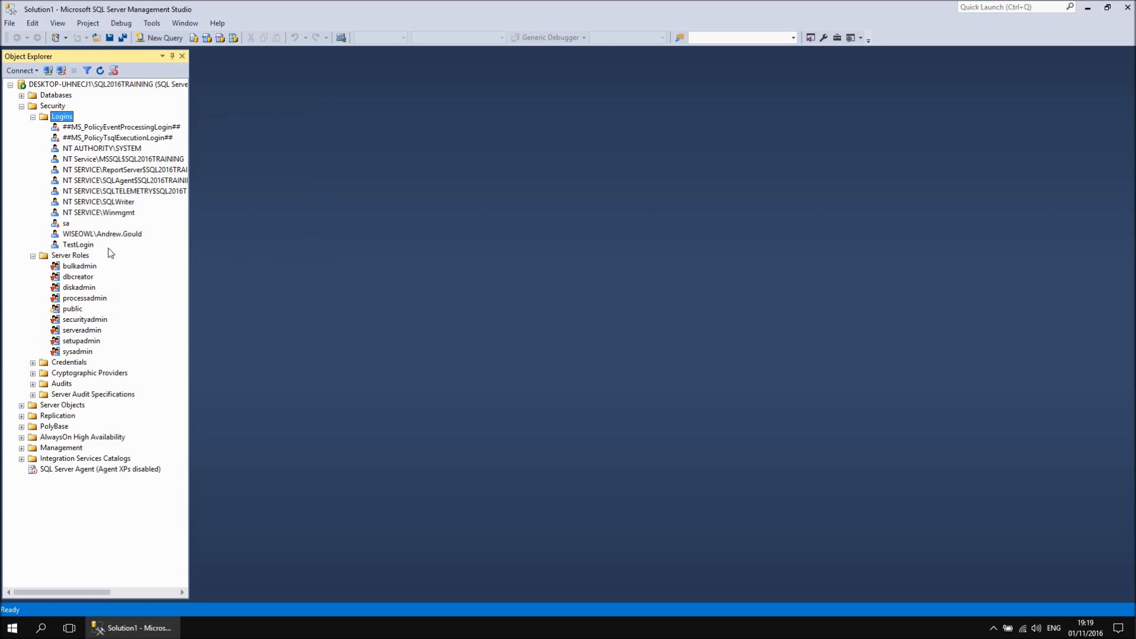
Step: Try to connect to the Database Engine as TestLogin with SQL Server Authentication, entering the login's password, and dismiss the resulting message
click(30, 71)
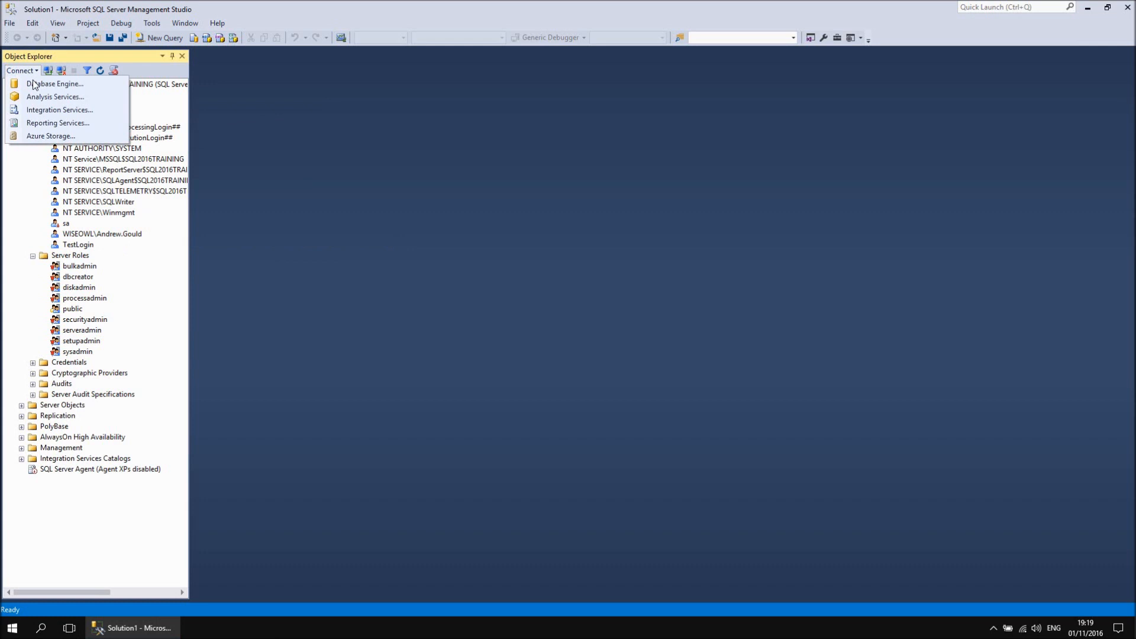
click(33, 84)
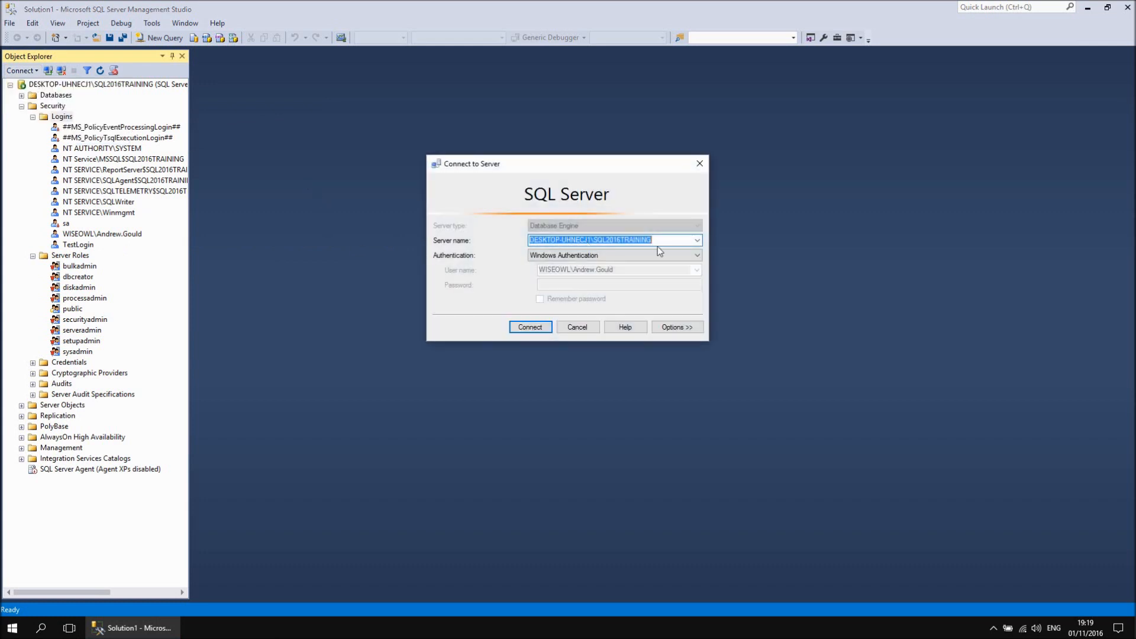
click(697, 256)
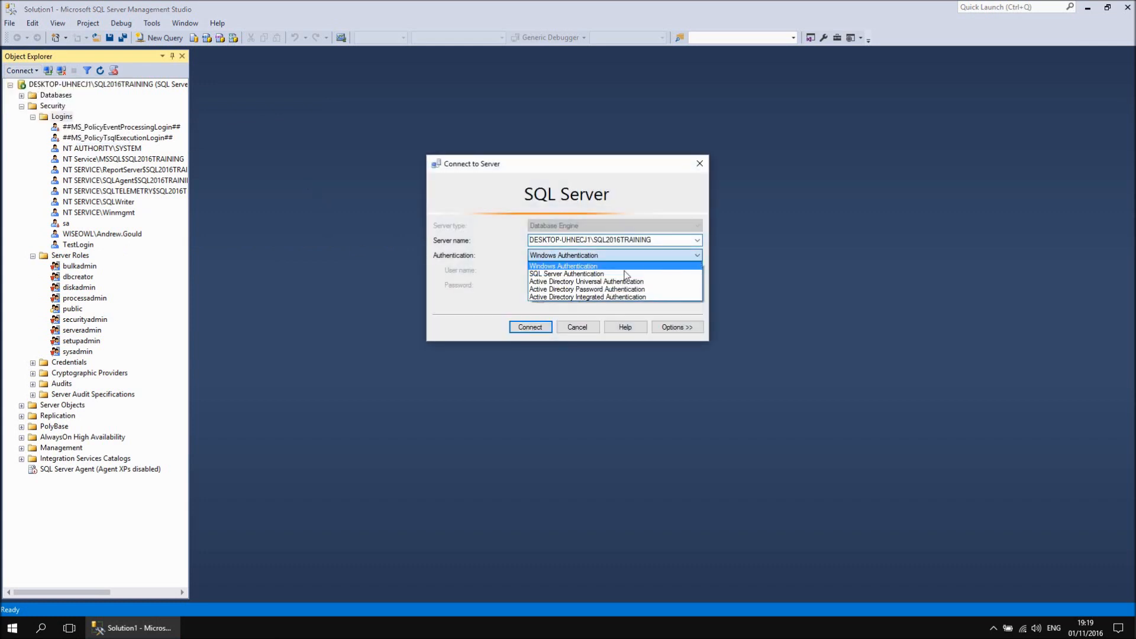
click(585, 275)
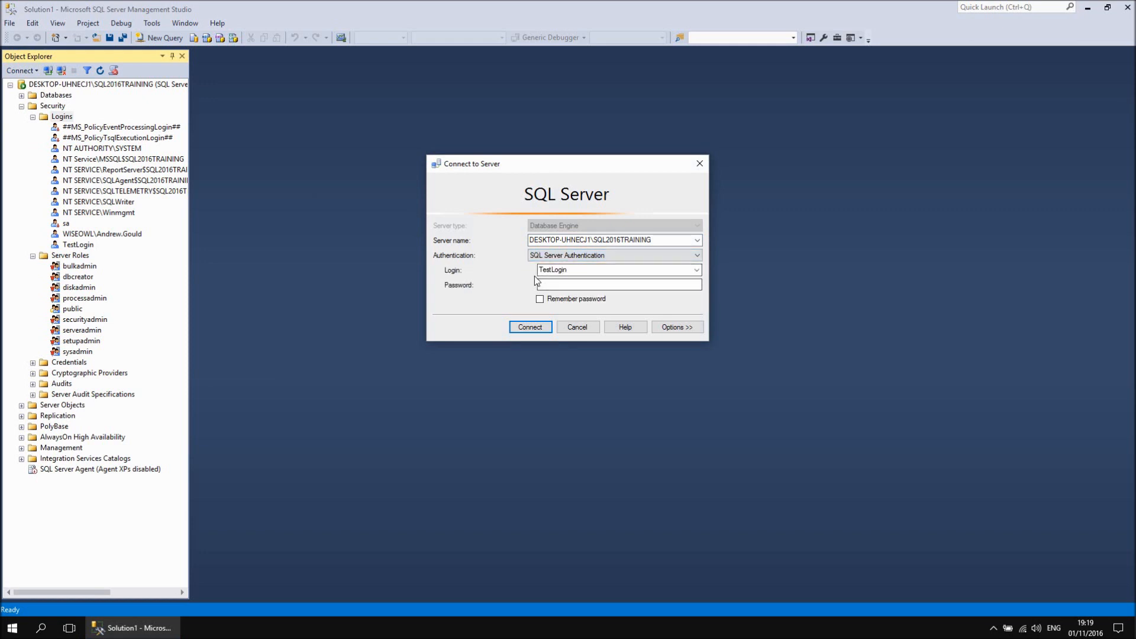
click(571, 284)
text(**********)
click(535, 326)
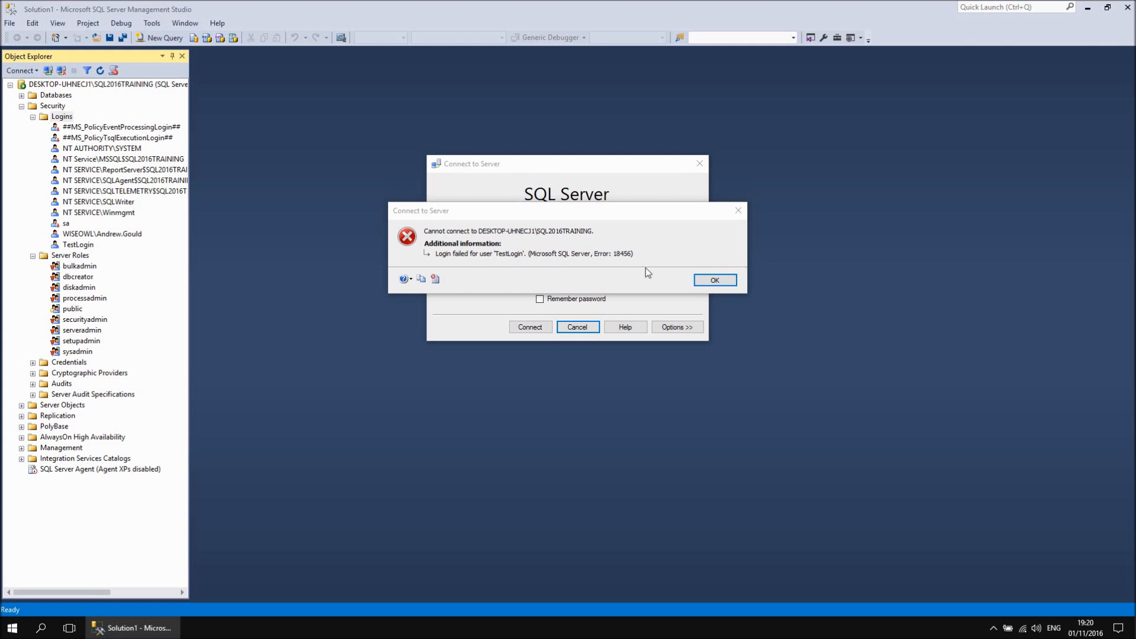
click(715, 280)
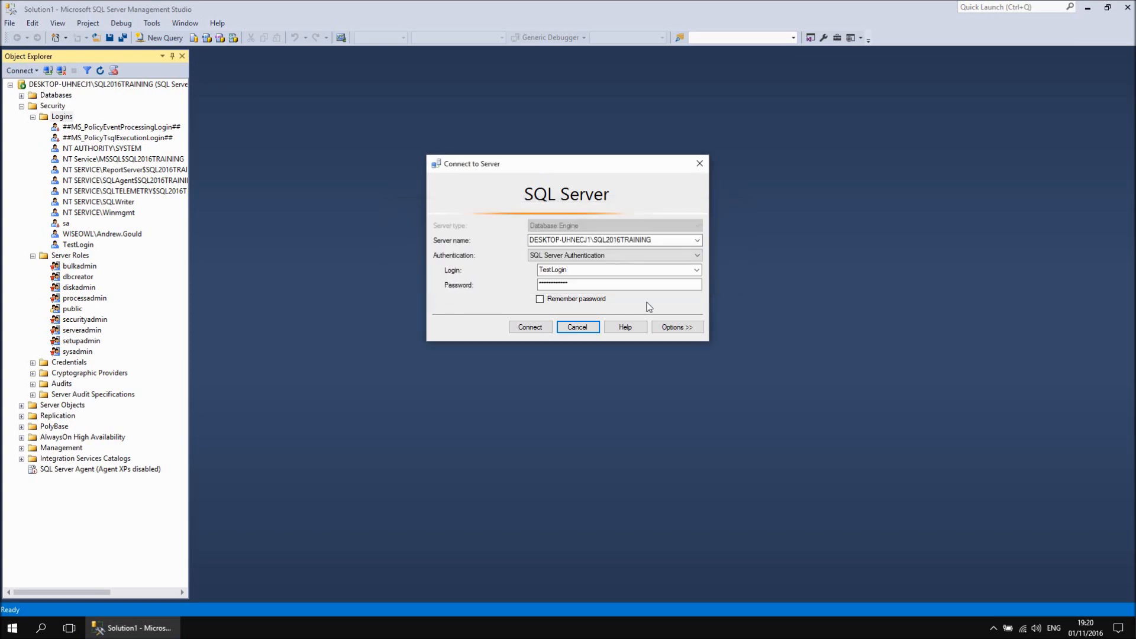
Step: Cancel the pending connection, set the server's authentication to SQL Server and Windows Authentication mode, and acknowledge the restart notice
click(577, 328)
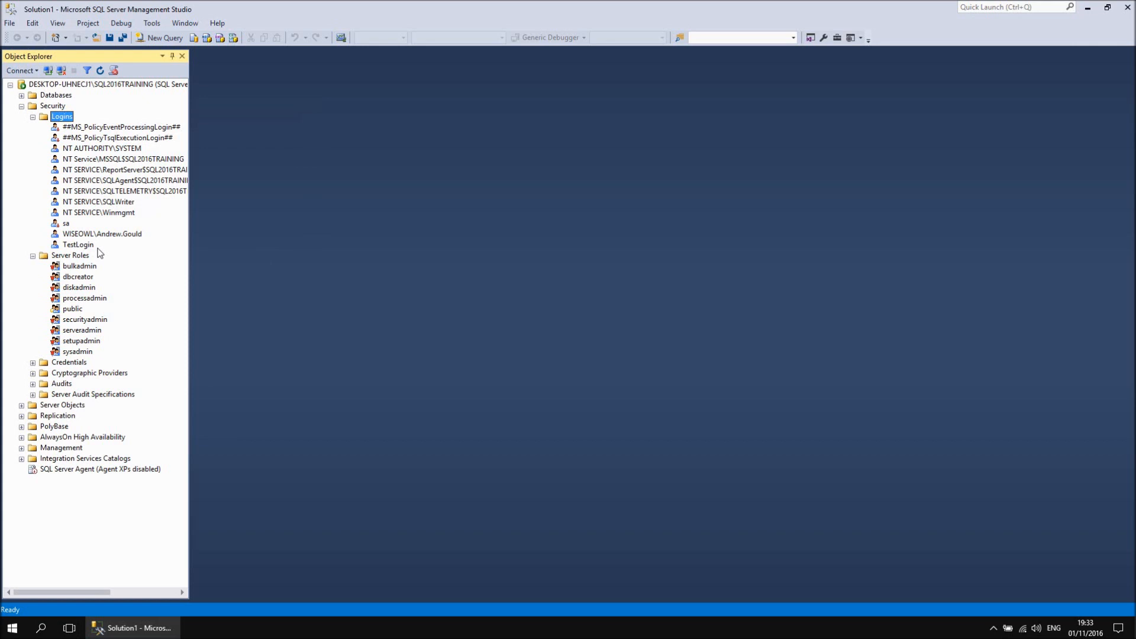
right_click(88, 87)
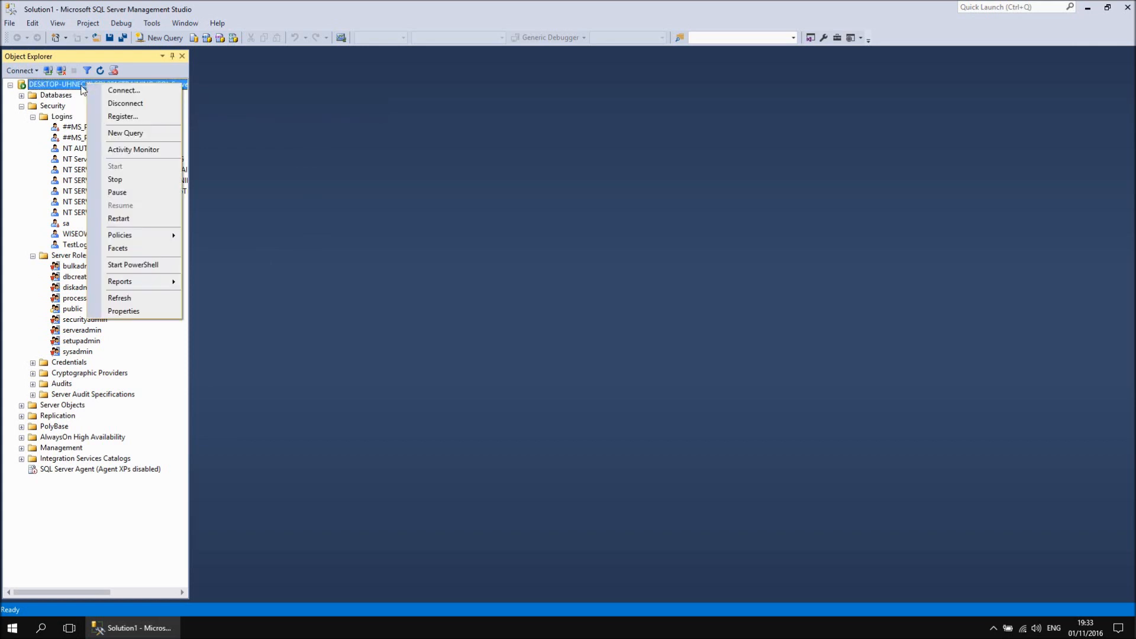
click(137, 317)
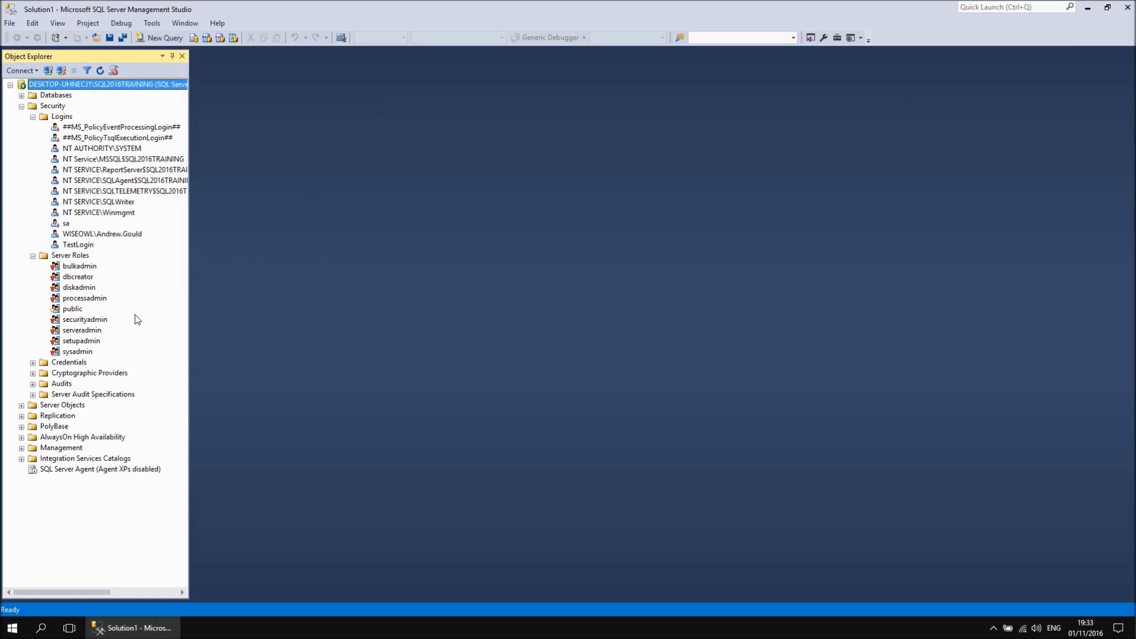
click(389, 183)
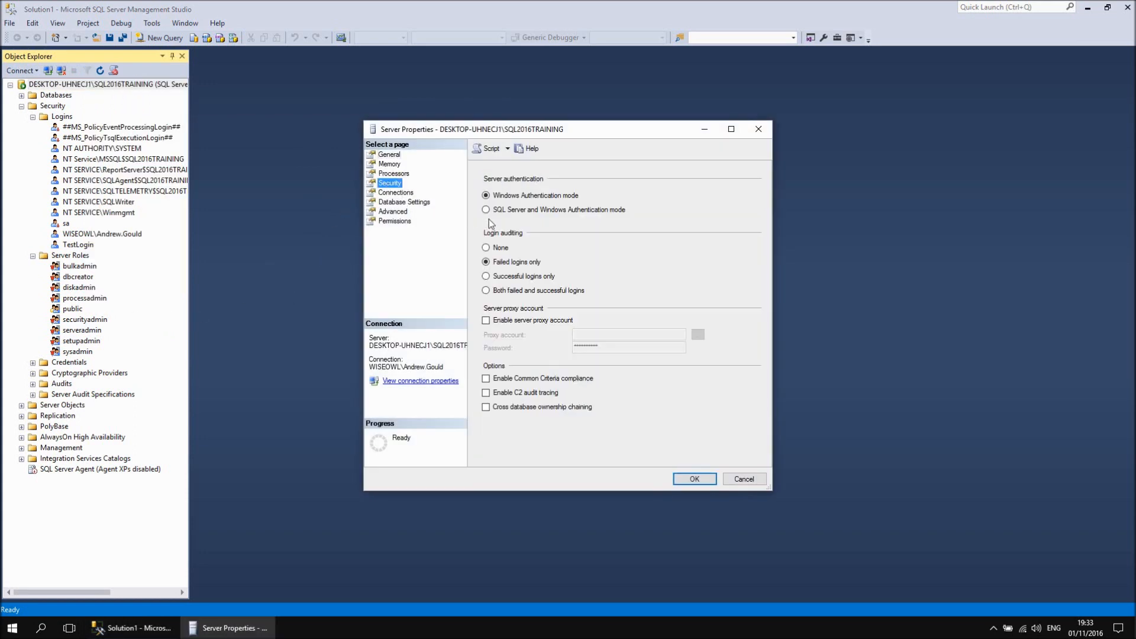
click(486, 211)
click(695, 479)
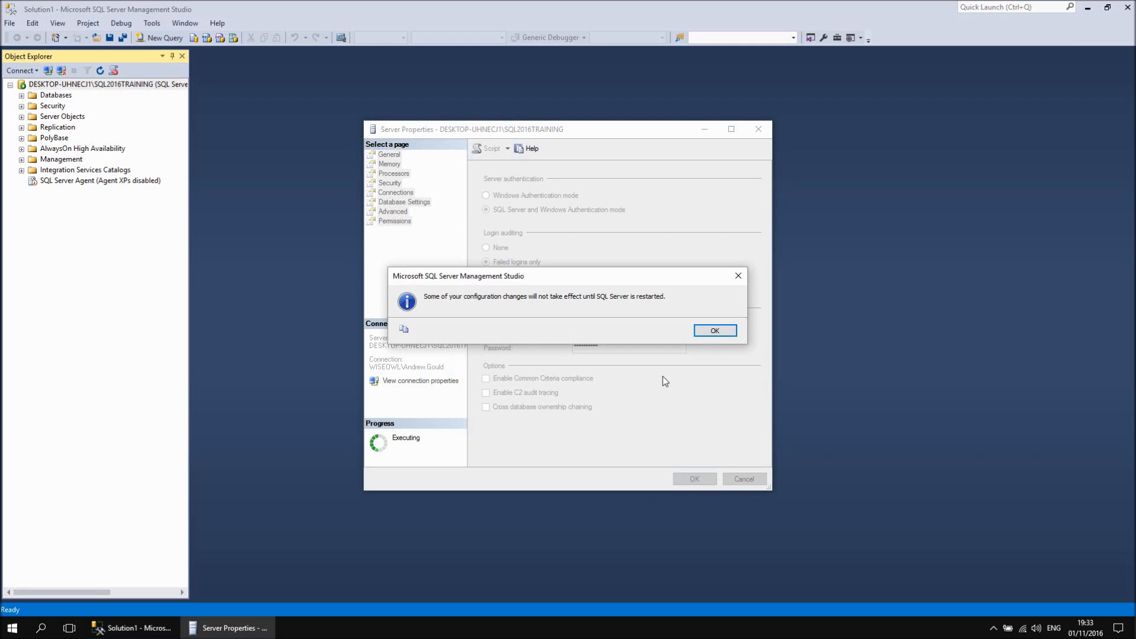
click(714, 331)
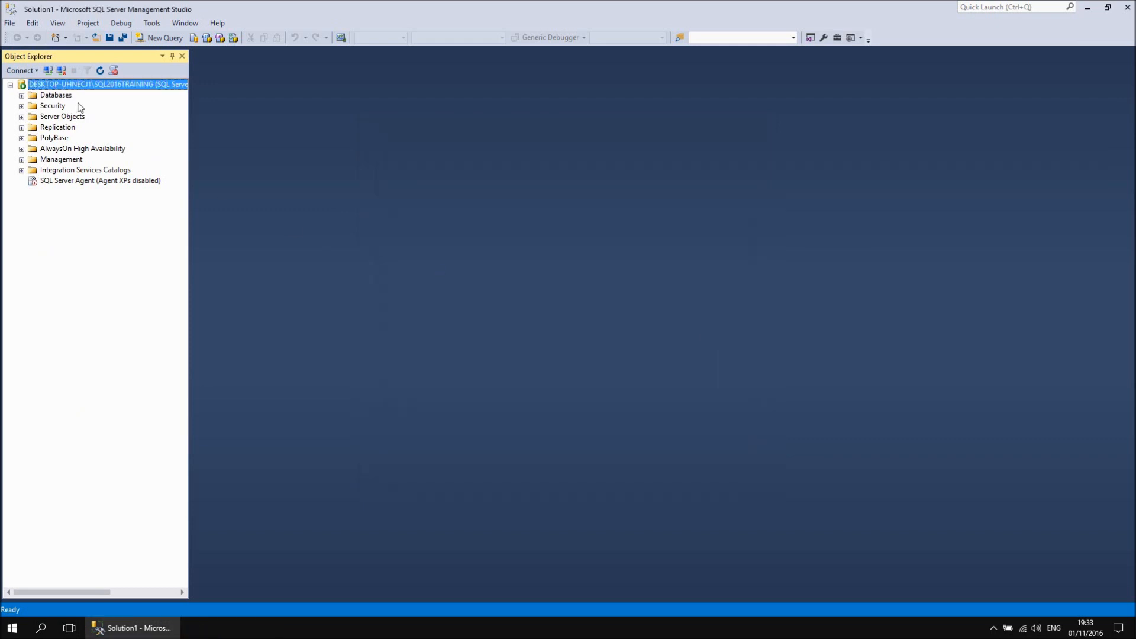
Step: Disconnect from the server and restart the SQL Server (SQL2016TRAINING) service in the SQL Server 2016 Configuration Manager
click(65, 72)
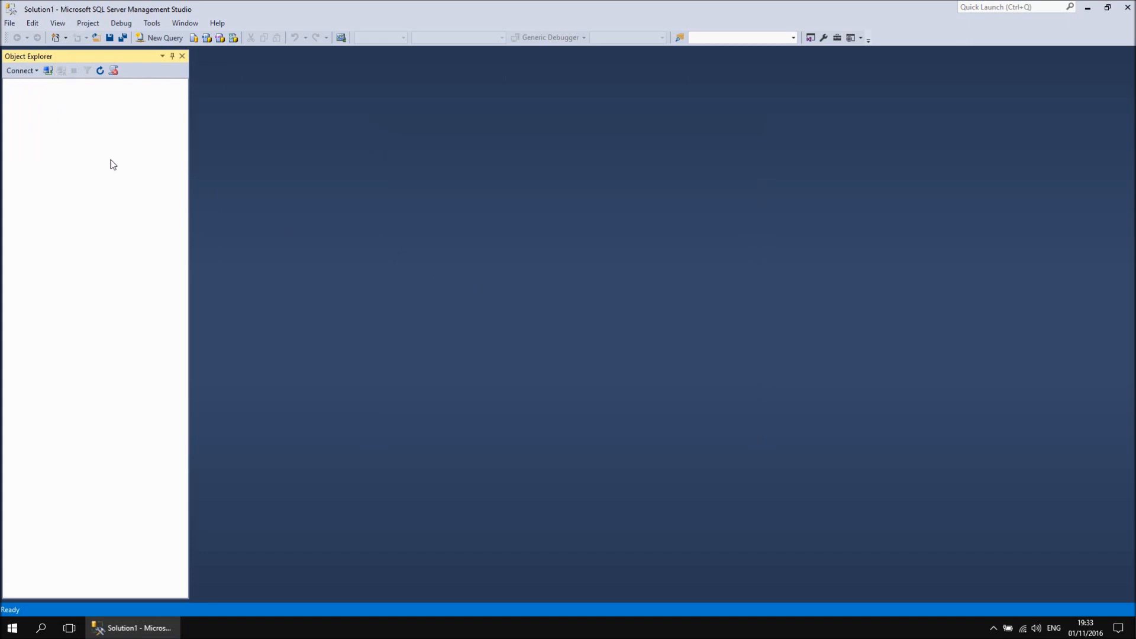
click(12, 629)
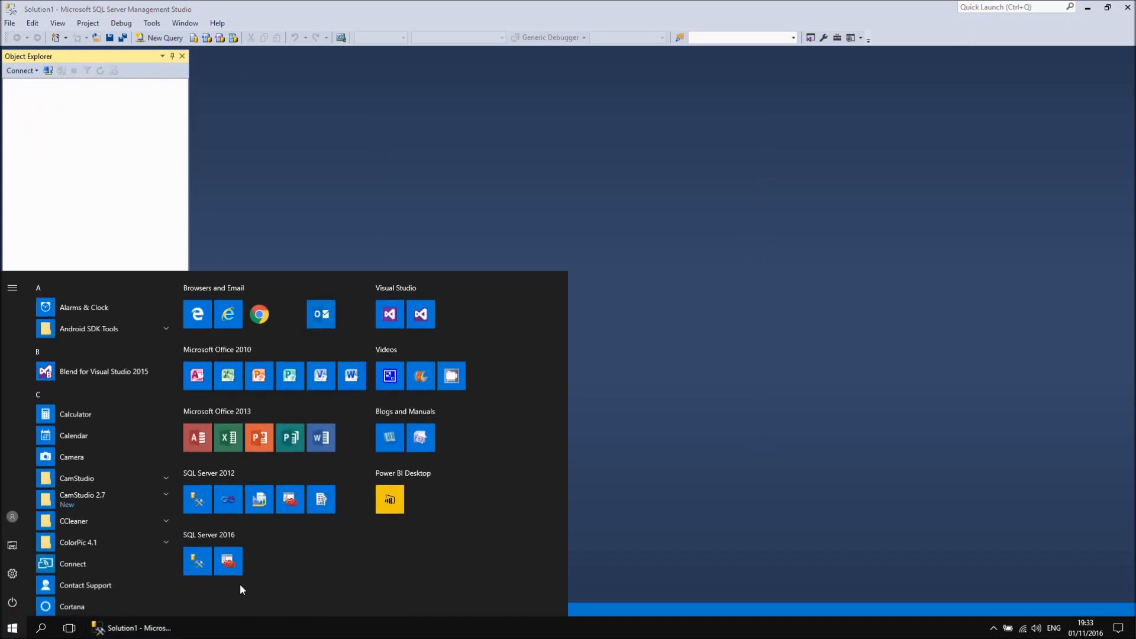
click(229, 562)
click(464, 391)
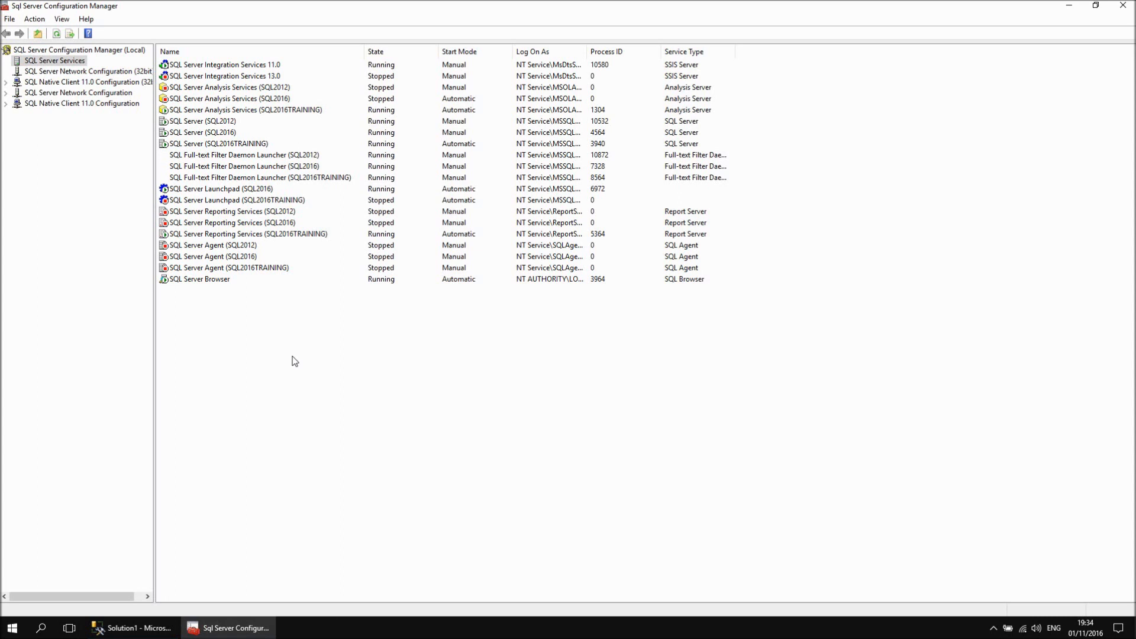
right_click(226, 143)
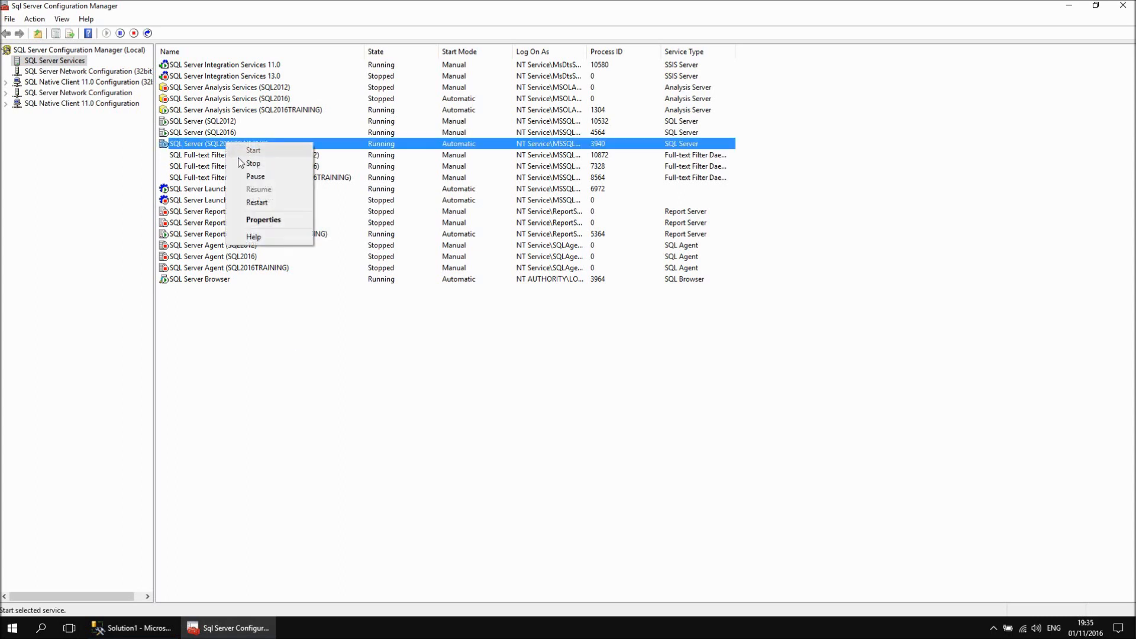
click(257, 202)
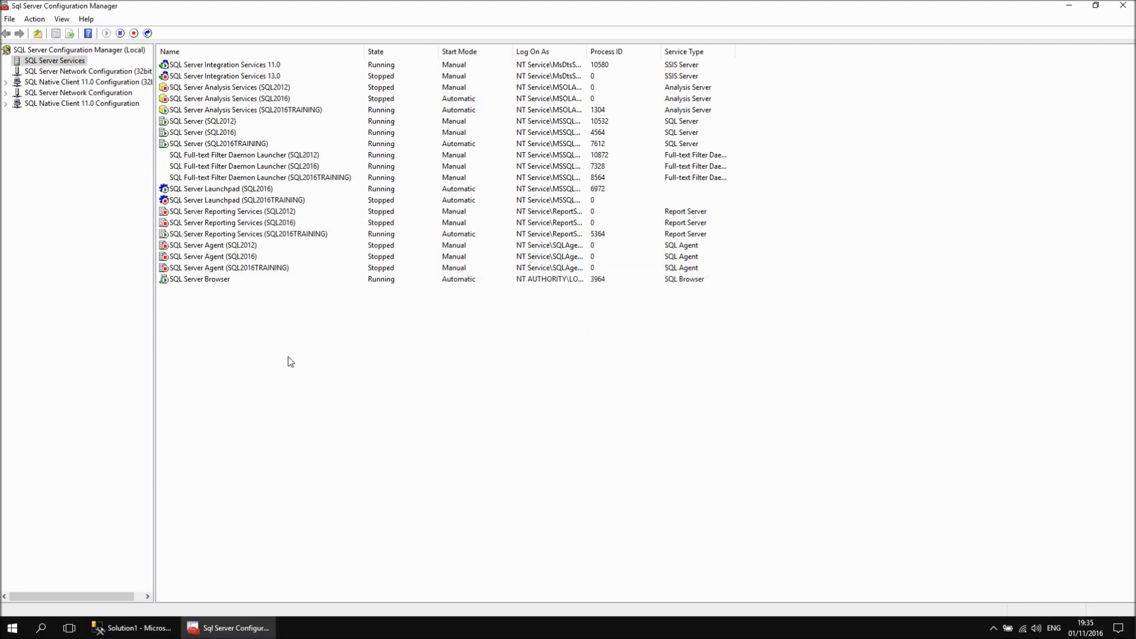
Step: Return to SQL Server Management Studio and reconnect to the SQL2016TRAINING Database Engine with Windows Authentication
click(132, 631)
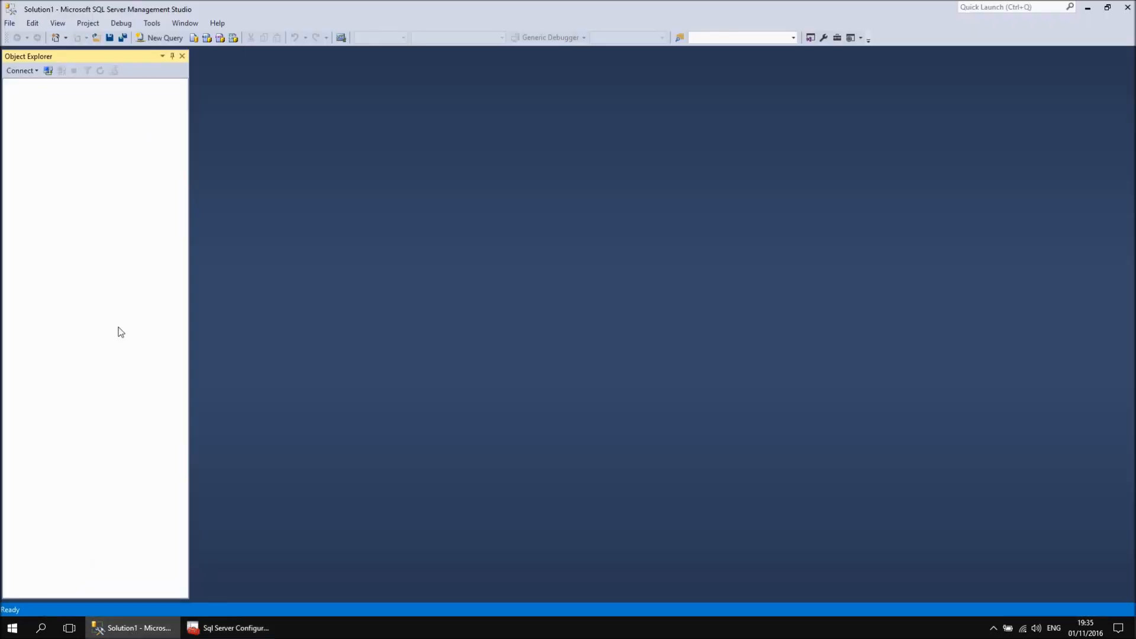
click(20, 71)
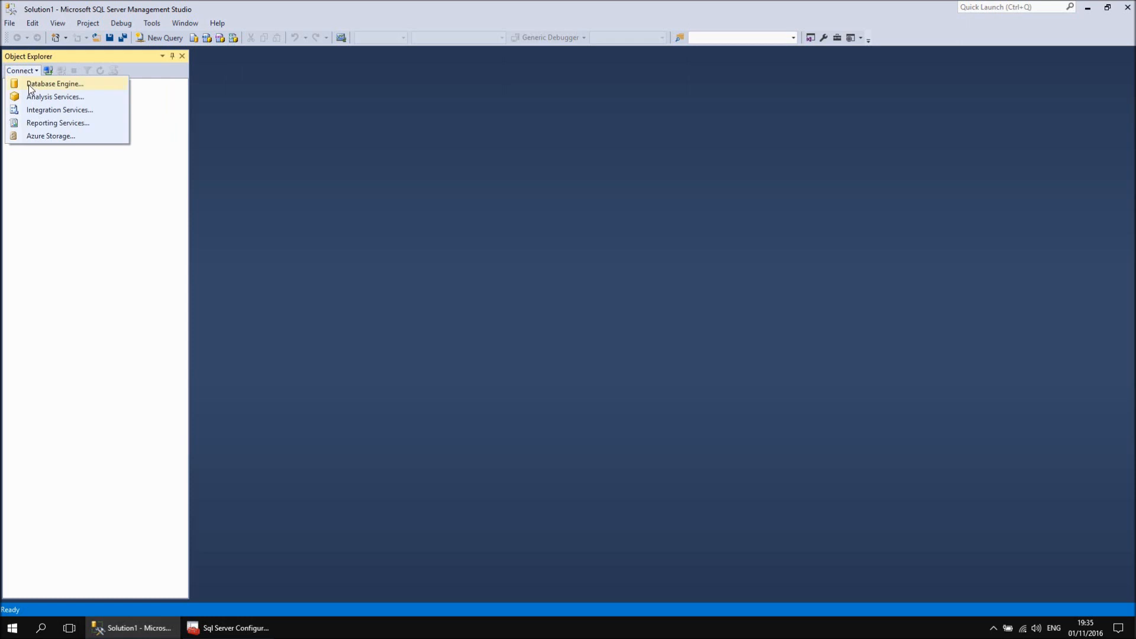
click(31, 86)
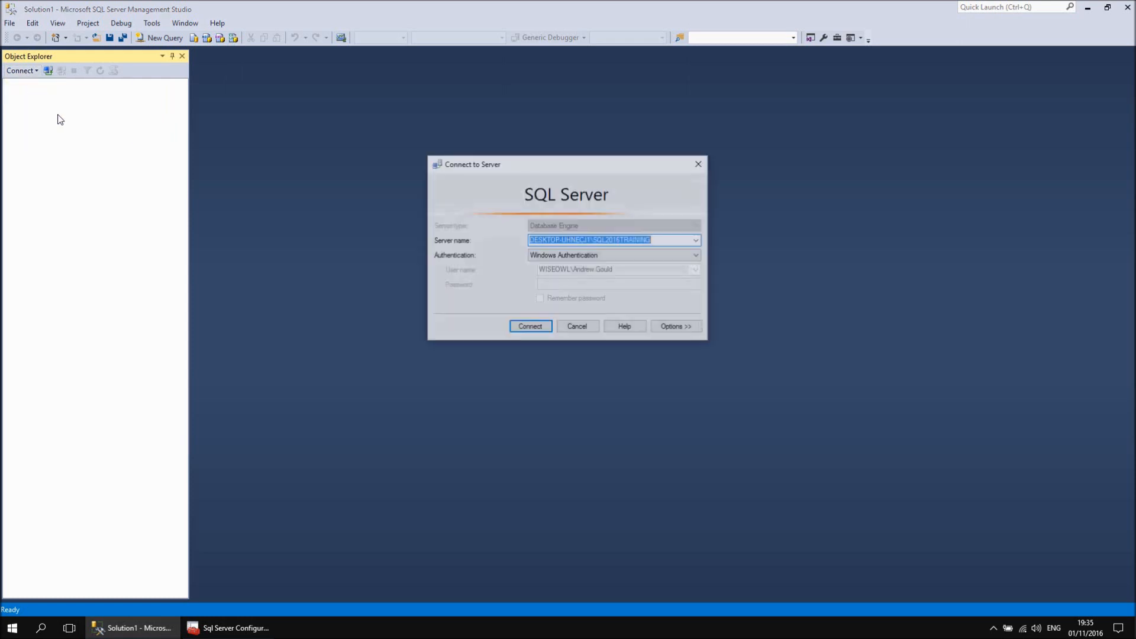
click(539, 328)
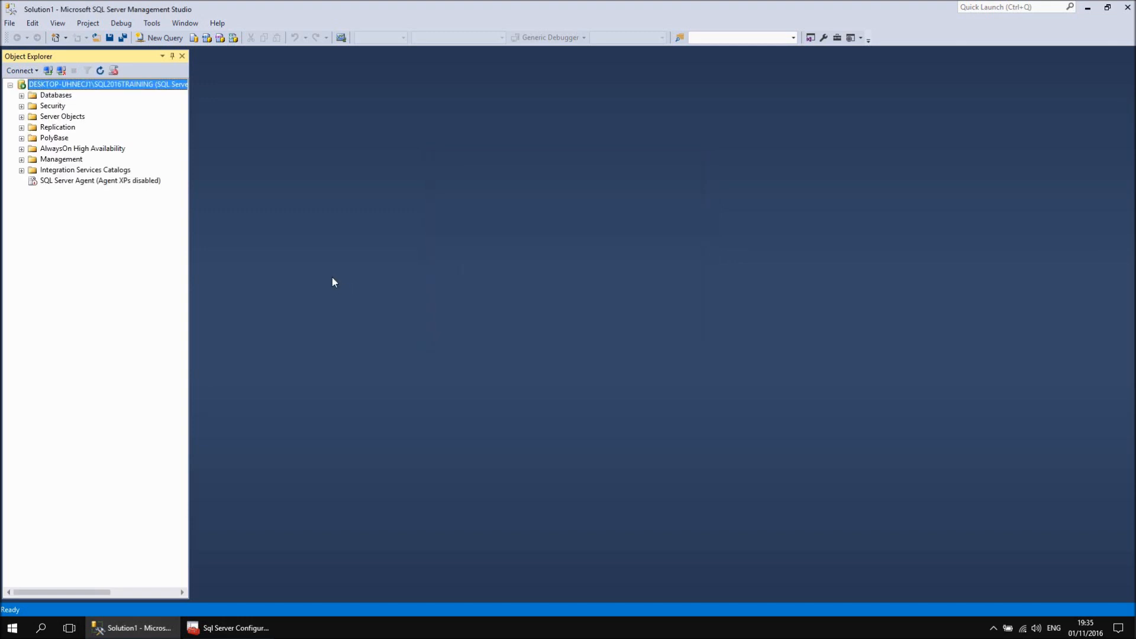
Step: Add a second Database Engine connection as TestLogin using SQL Server Authentication, entering the login's password
click(22, 71)
click(32, 86)
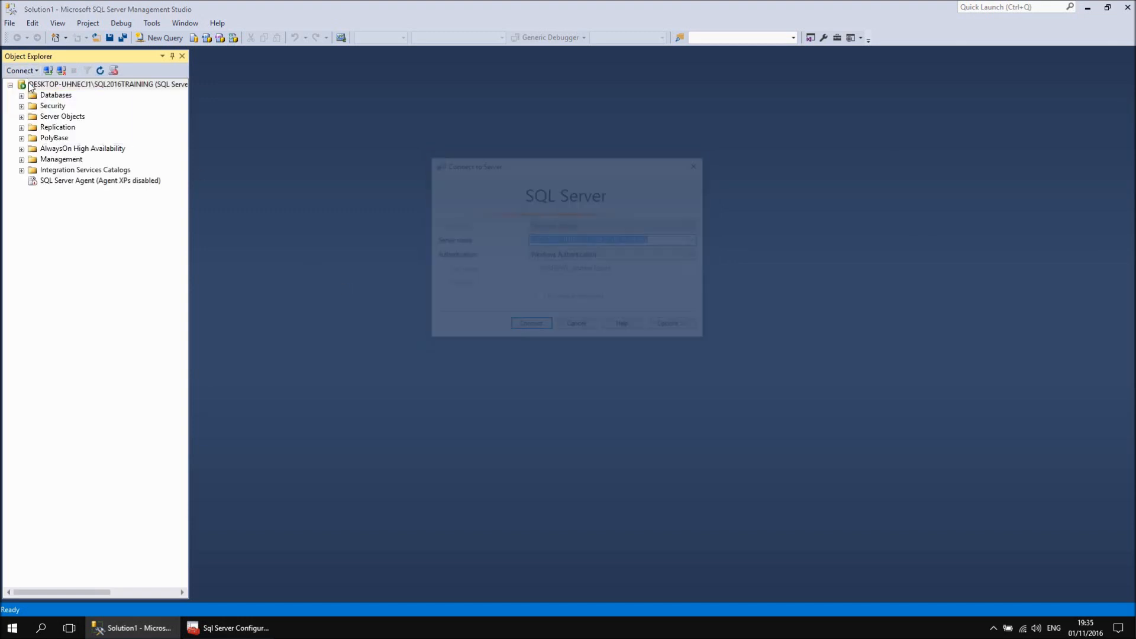
click(585, 255)
click(582, 274)
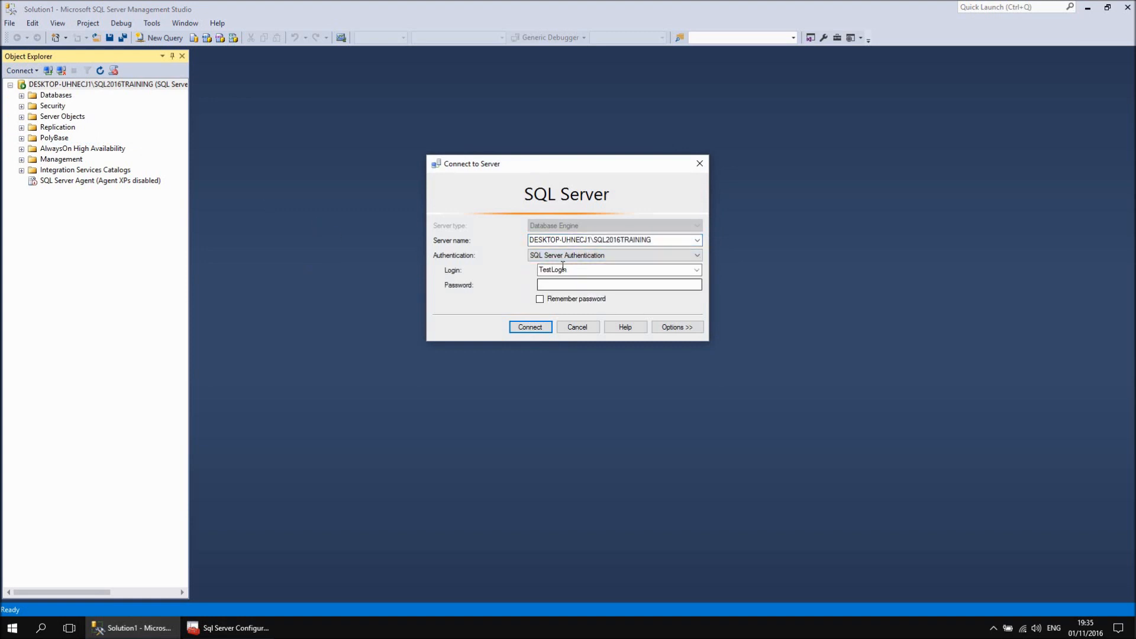
click(556, 286)
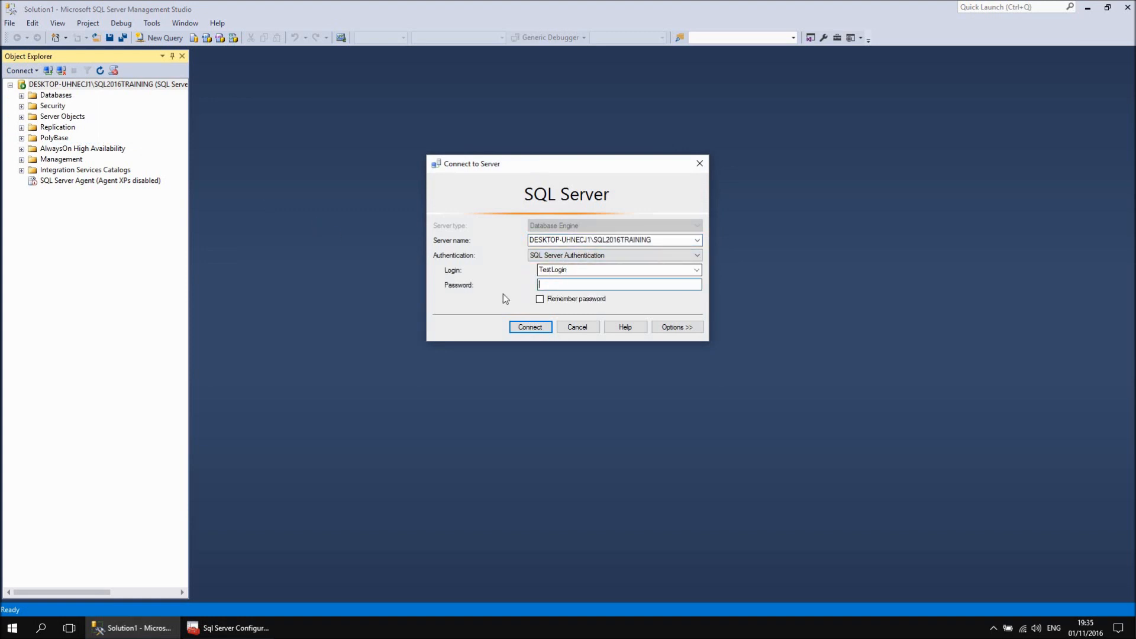
text(***********)
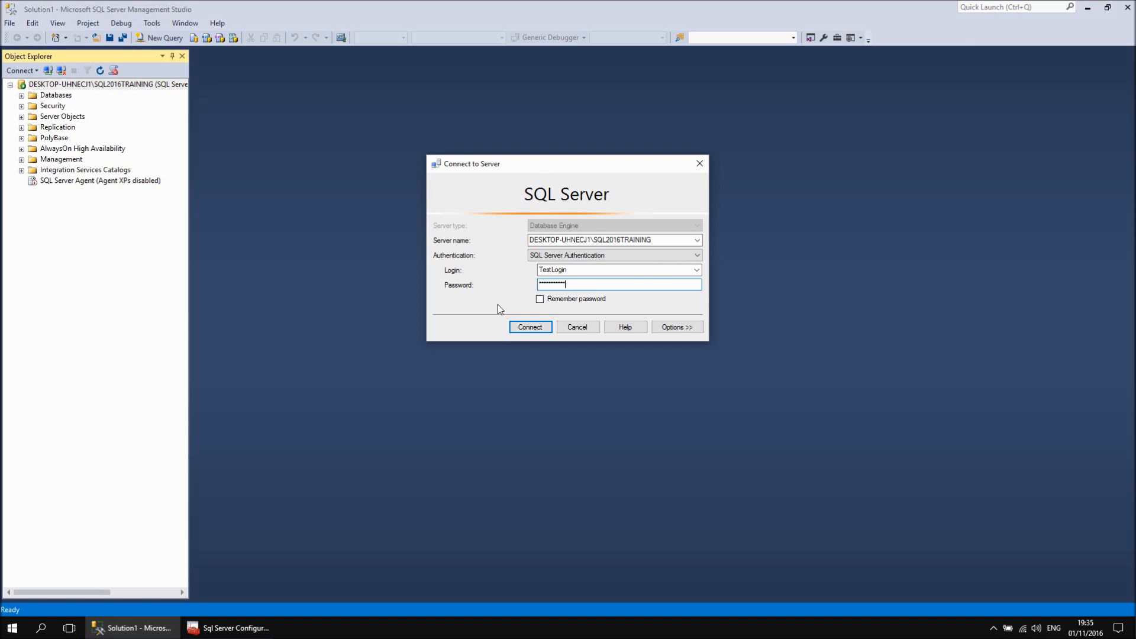
click(543, 328)
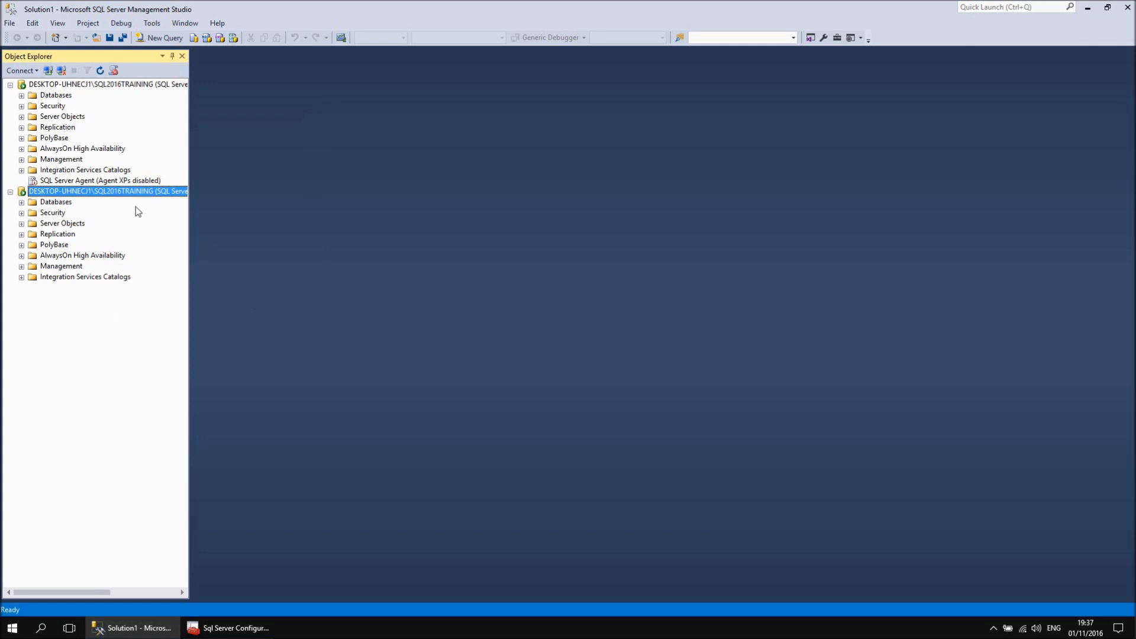
Step: Try to expand the TestDB database under the TestLogin connection and dismiss the resulting message
click(22, 203)
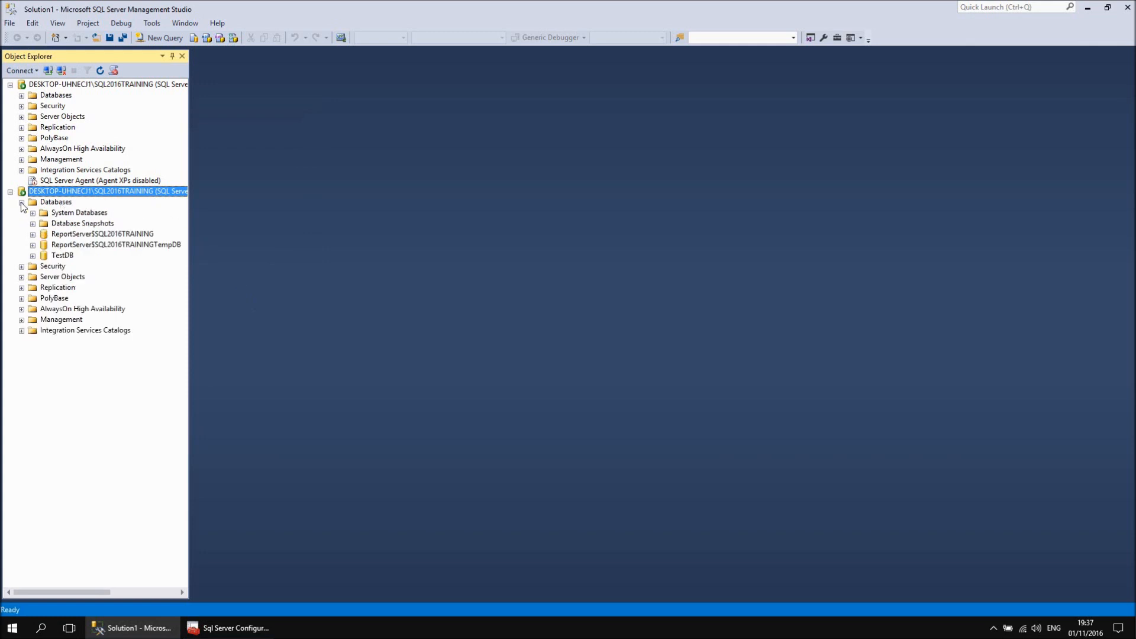
click(64, 255)
click(33, 257)
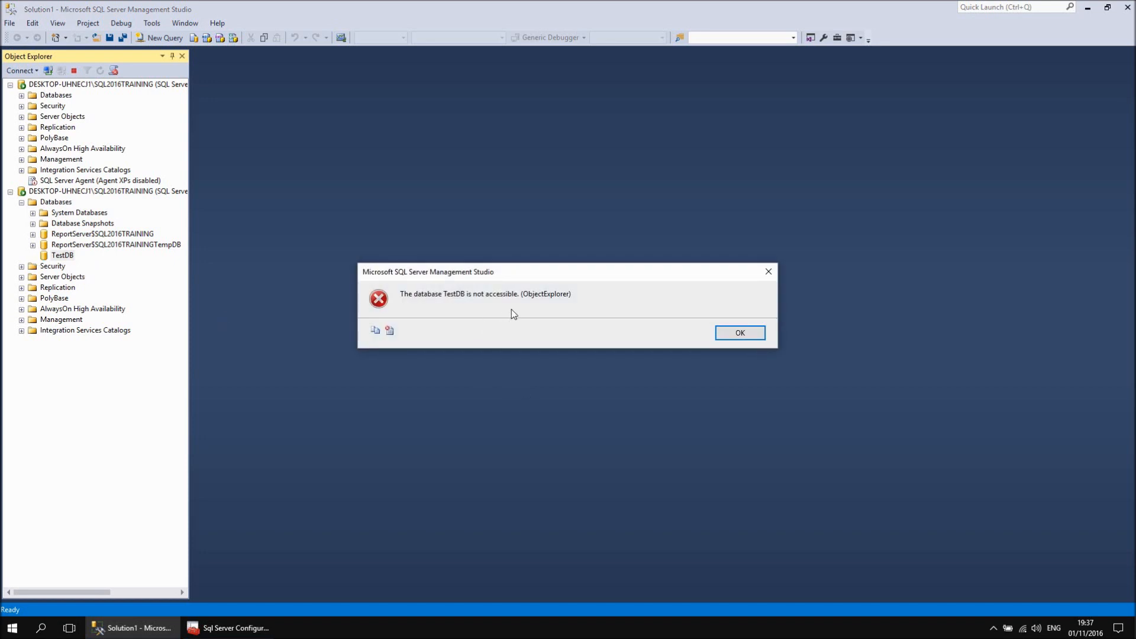
click(739, 333)
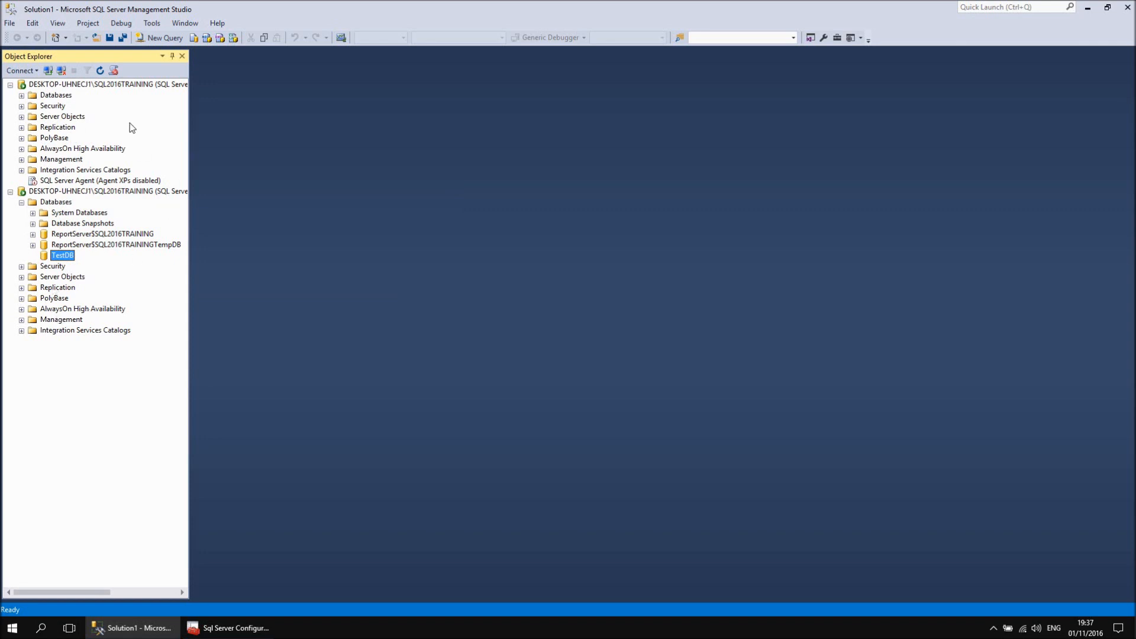
Step: Under the Windows-authenticated connection, expand TestDB's Security folder and the server-level Logins folder
click(21, 95)
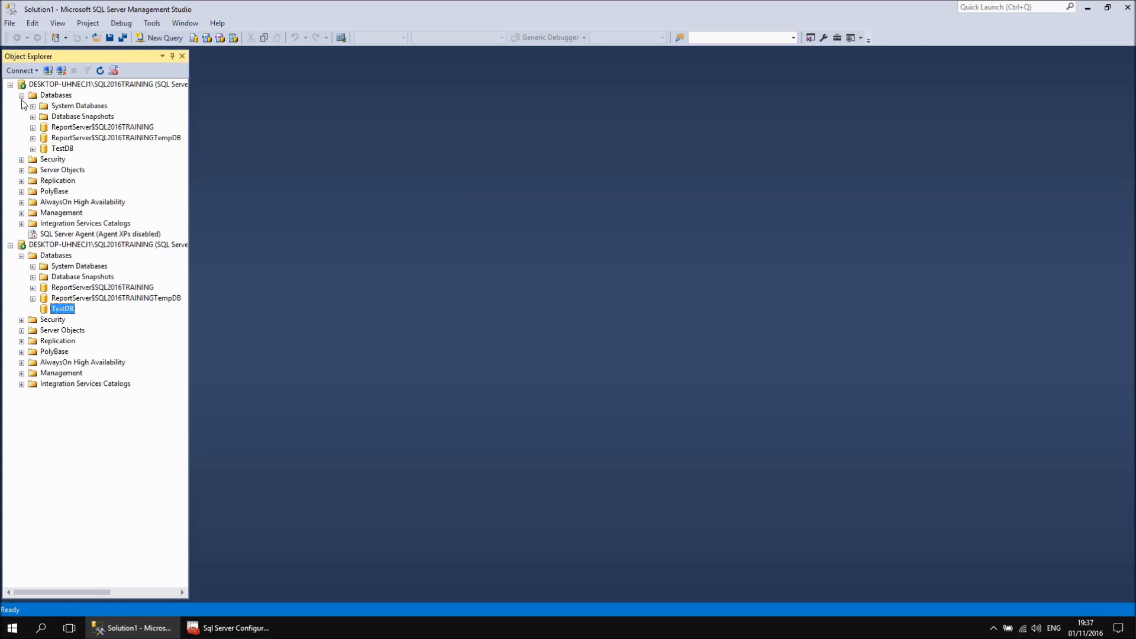
click(56, 149)
click(32, 150)
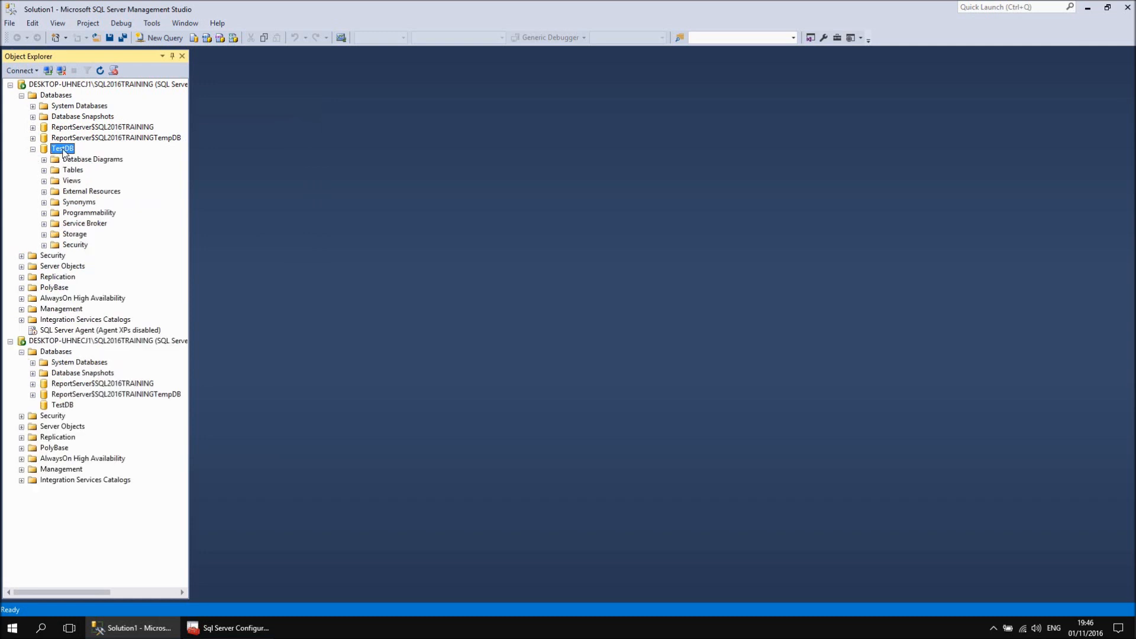
click(43, 245)
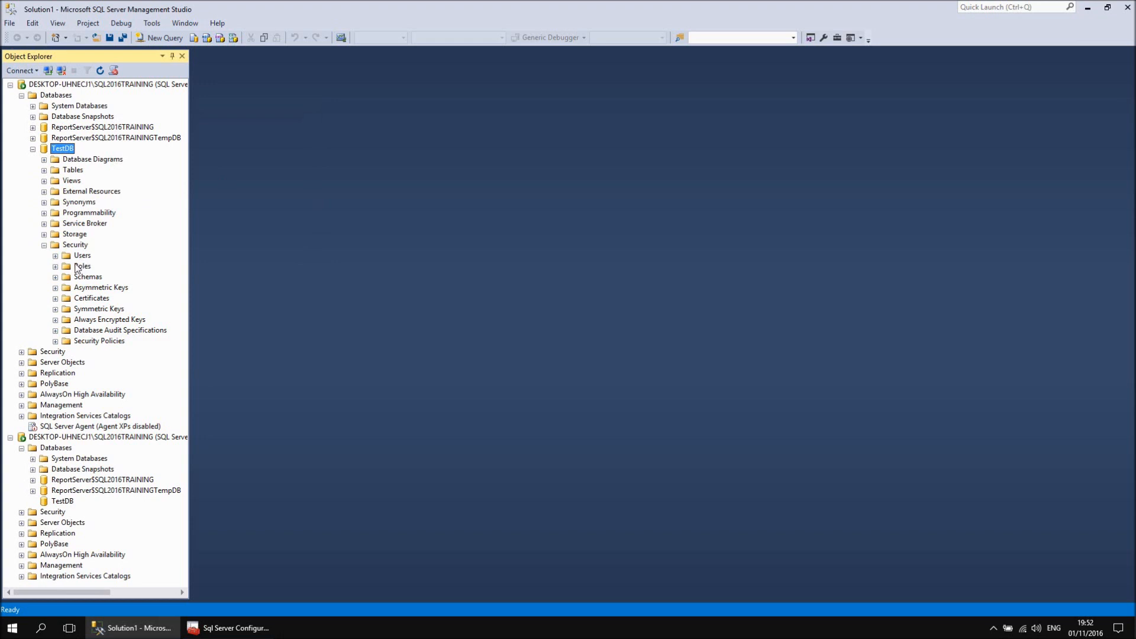
click(22, 352)
click(33, 363)
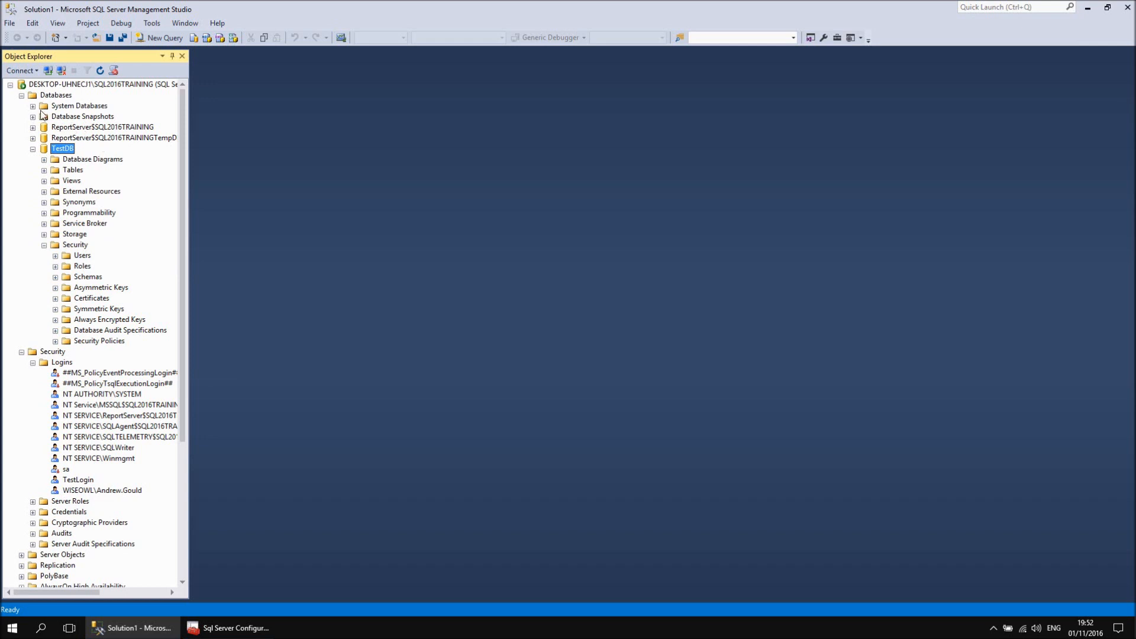
Step: Inspect the Security folder of the model system database, then collapse the system databases again
click(33, 107)
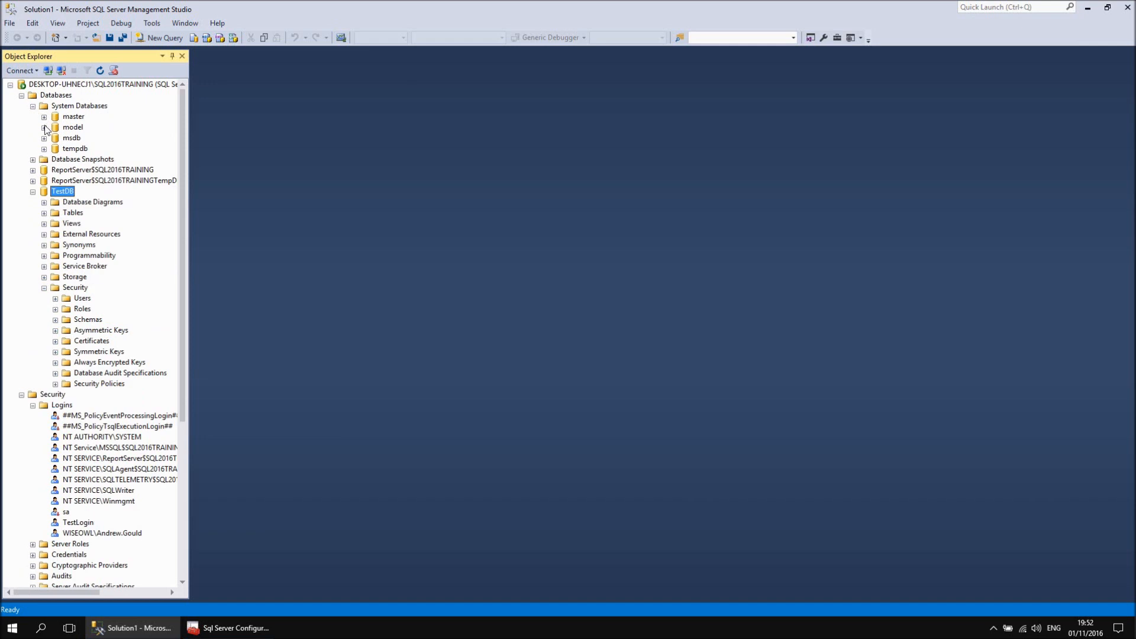
click(43, 127)
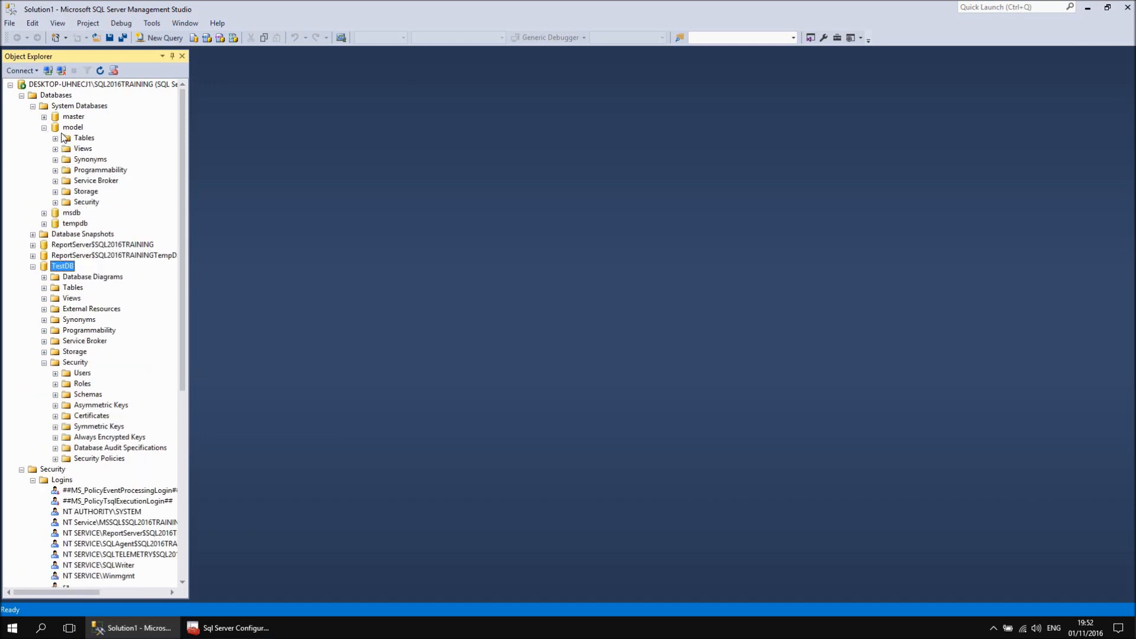
click(55, 202)
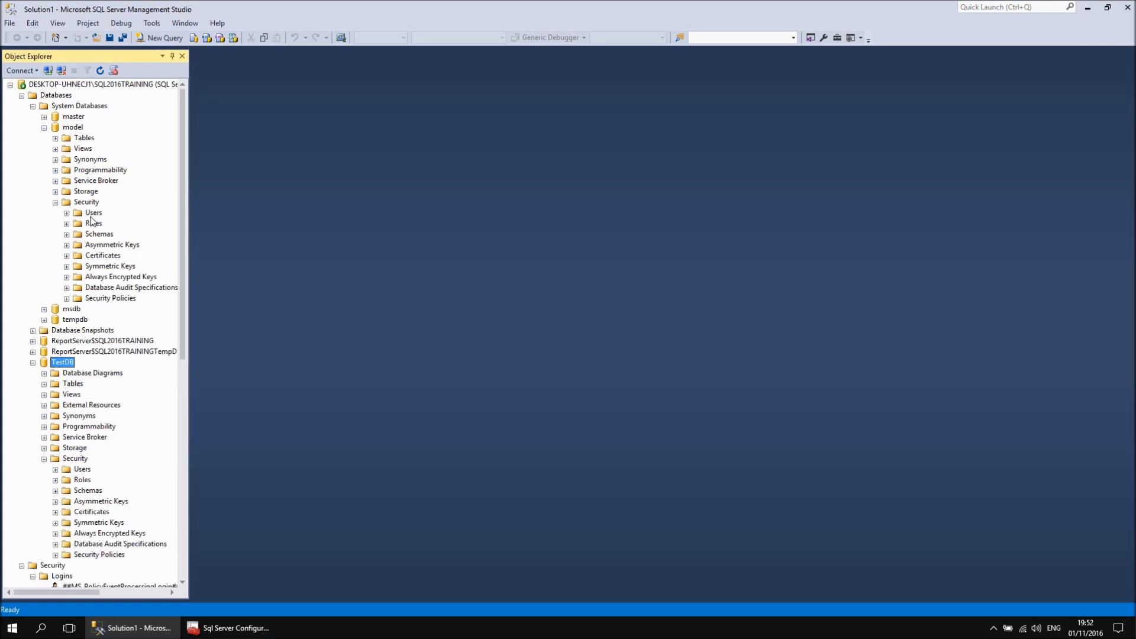
click(56, 202)
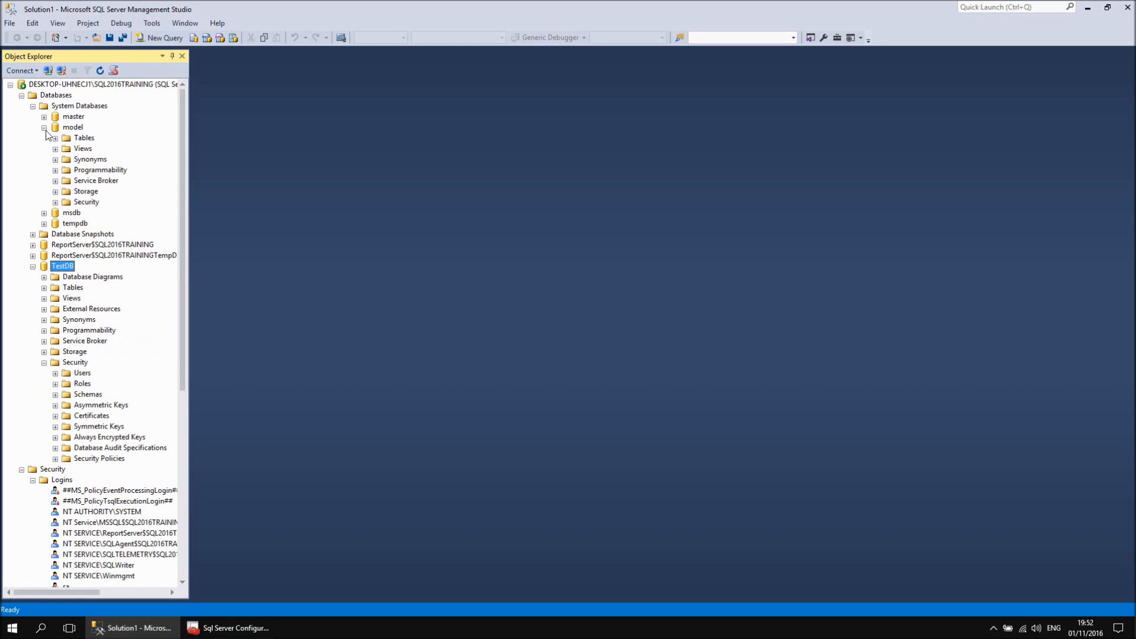
click(44, 128)
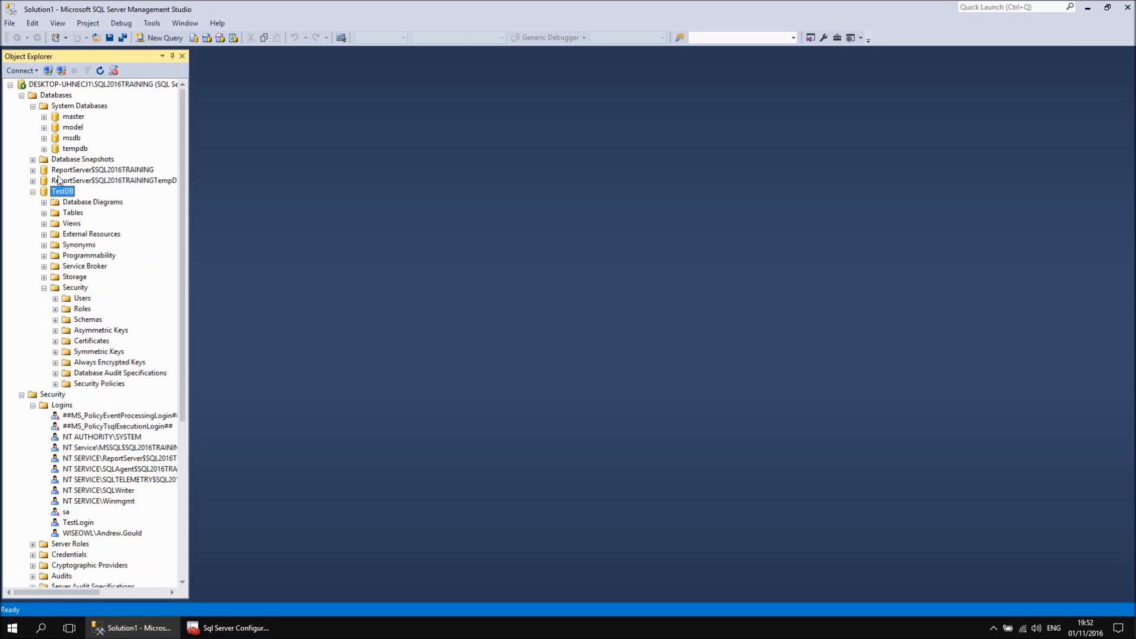
click(32, 106)
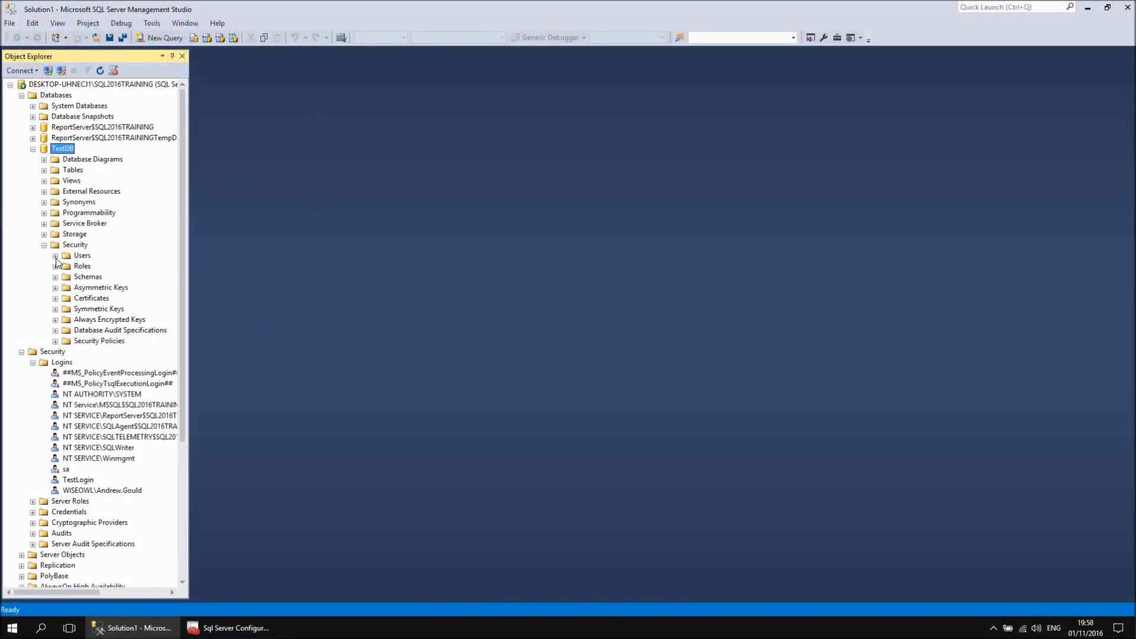
Step: Expand TestDB's Users folder and inspect the general properties of the dbo user, closing them without changes
click(55, 256)
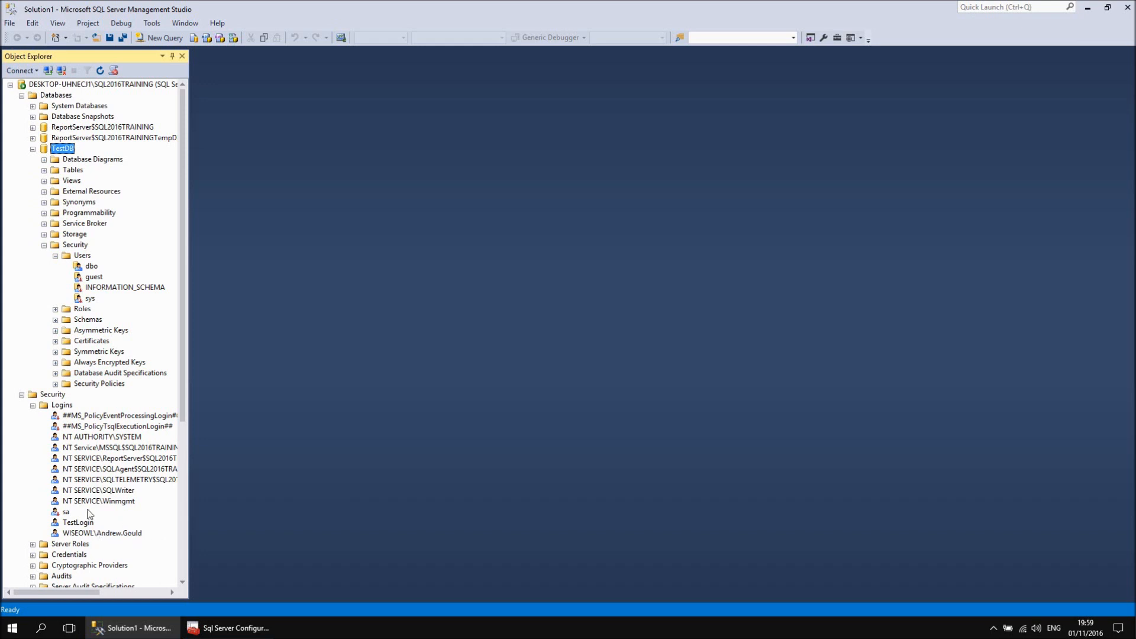
right_click(92, 268)
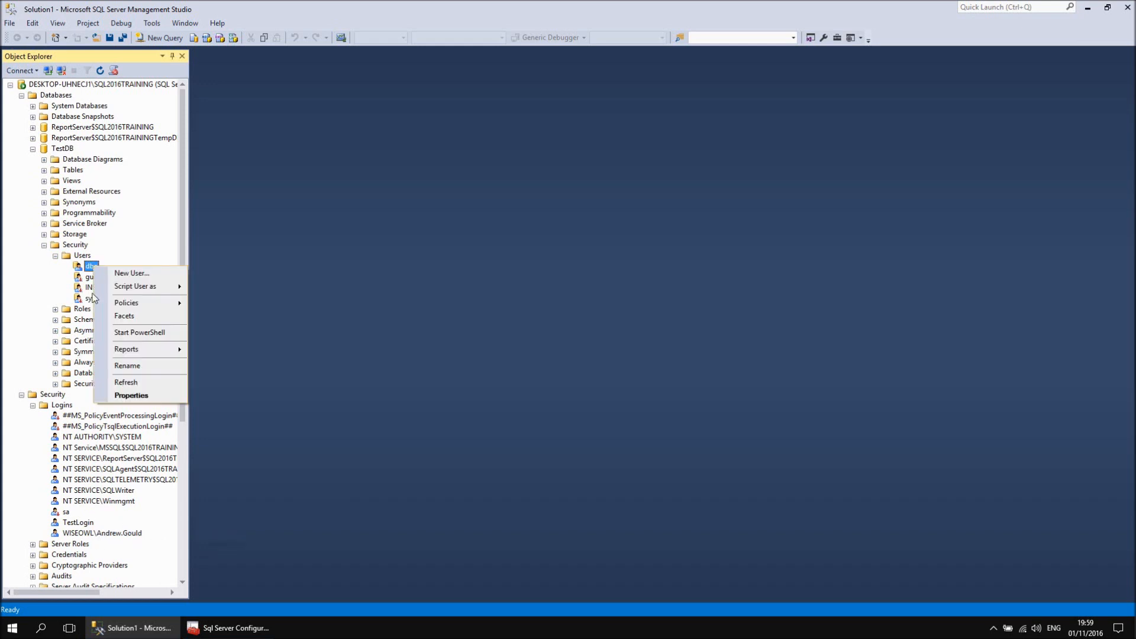
click(124, 398)
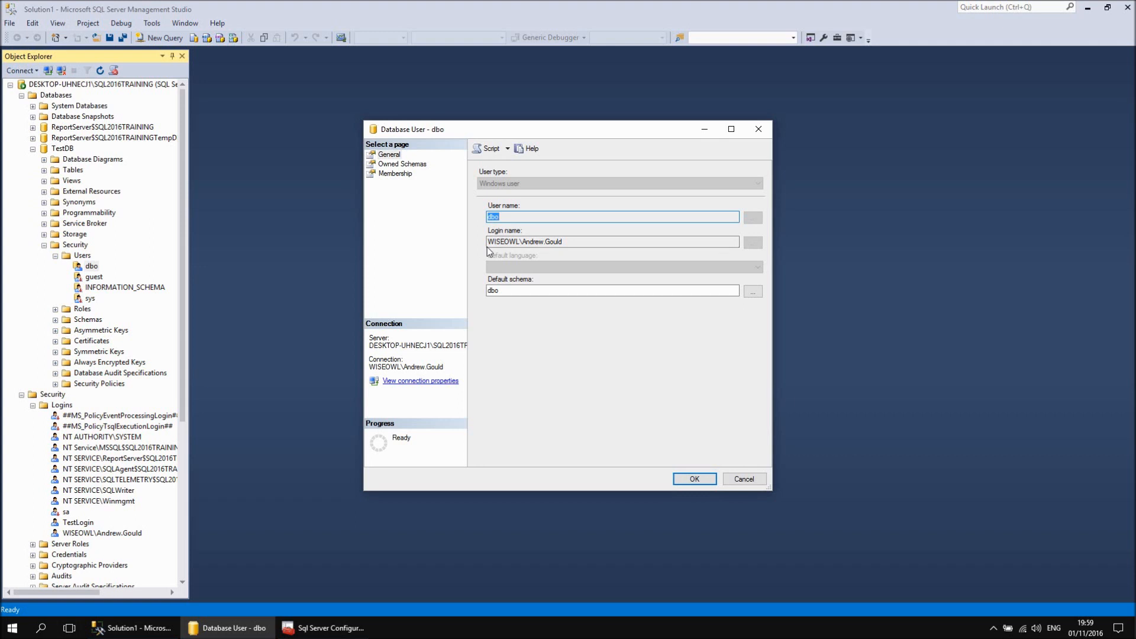
click(743, 480)
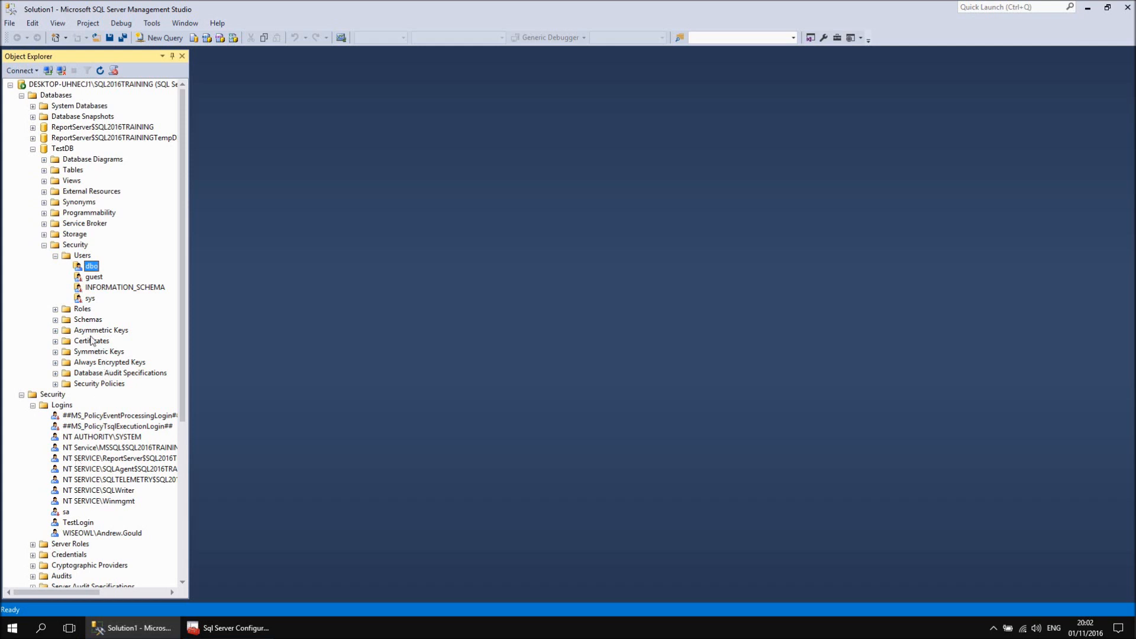
Step: Expand TestDB's Roles folder and inspect the dbo user's role membership and owned schemas, discarding any changes
click(55, 309)
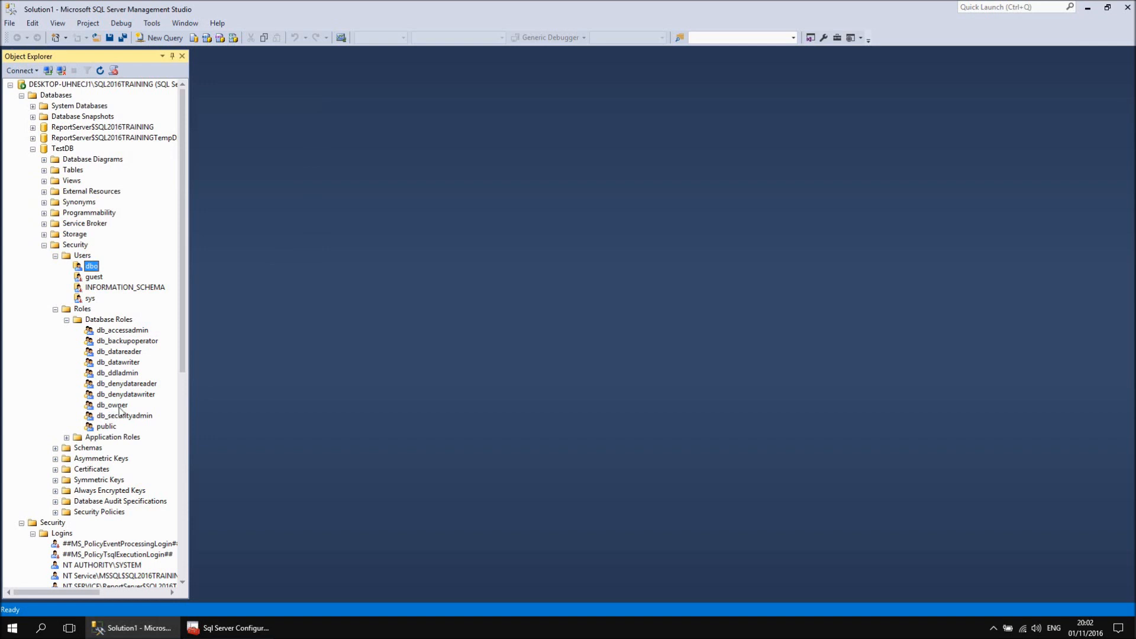
right_click(95, 271)
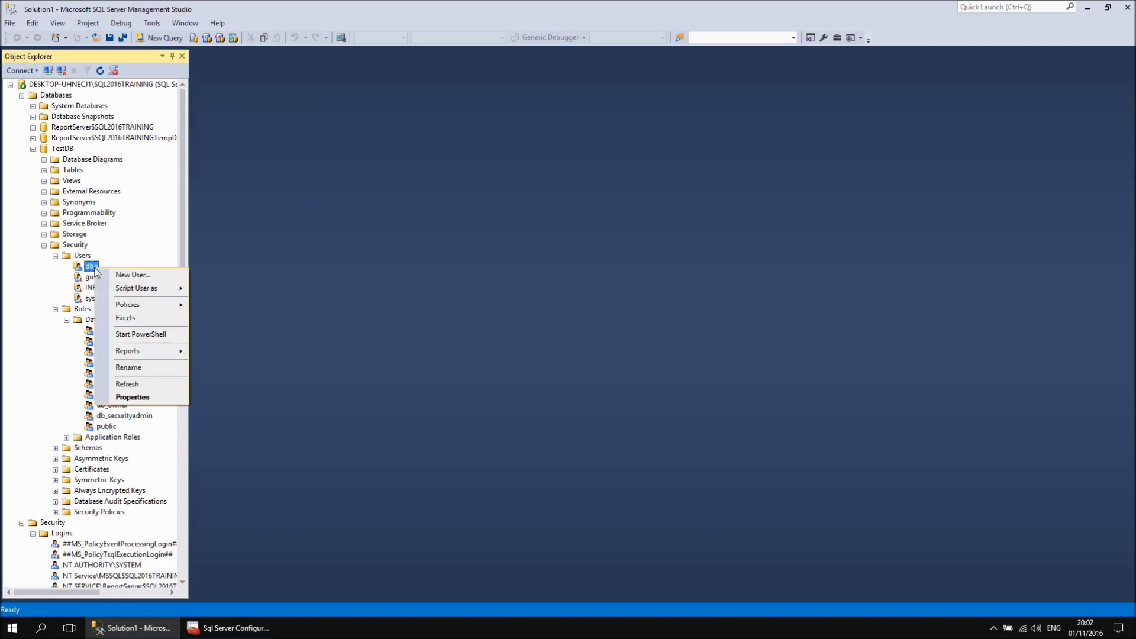
click(146, 398)
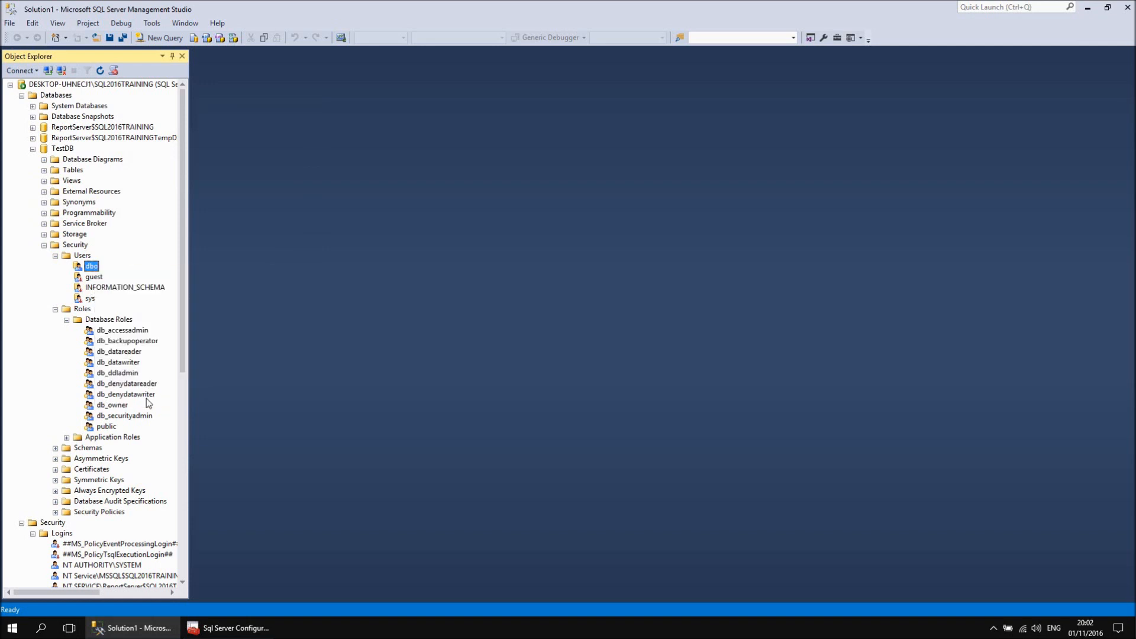
click(395, 174)
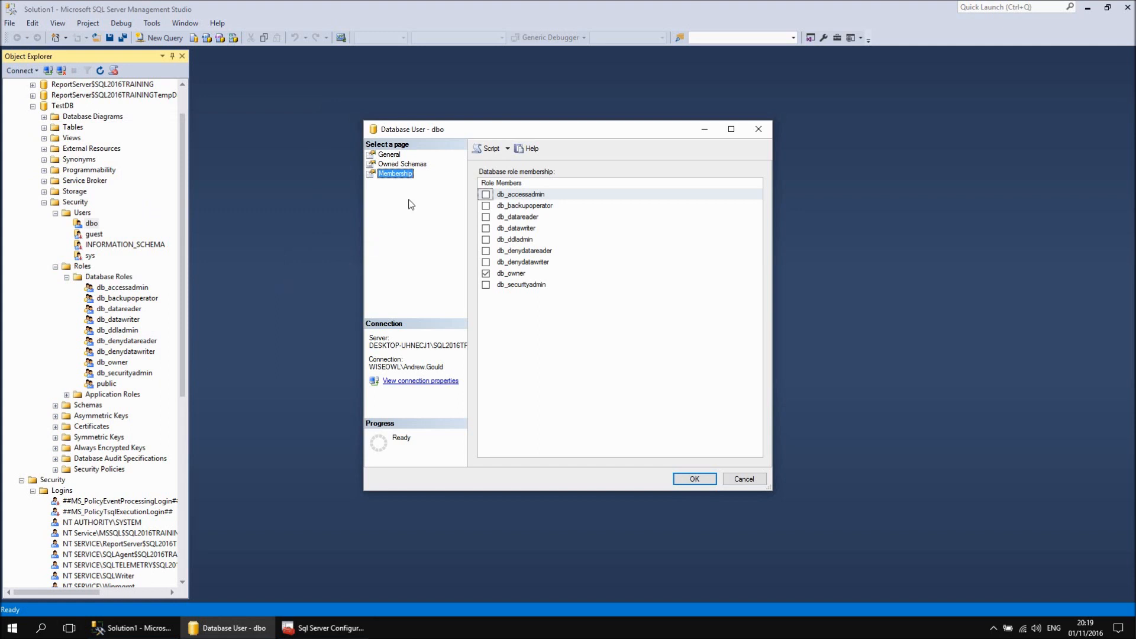
click(385, 167)
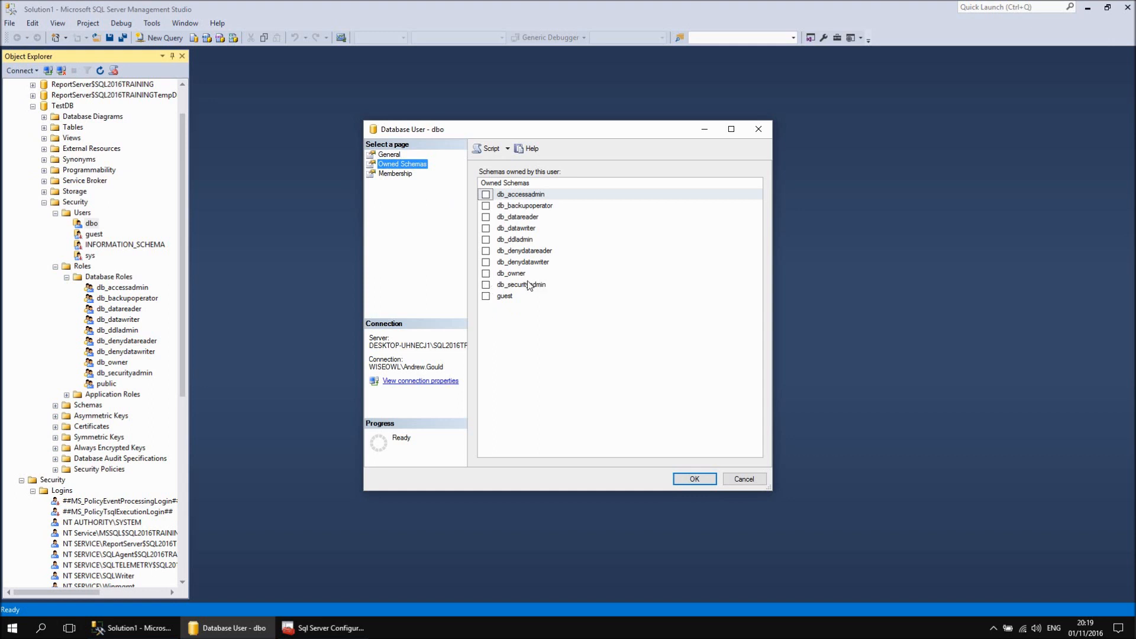
click(744, 479)
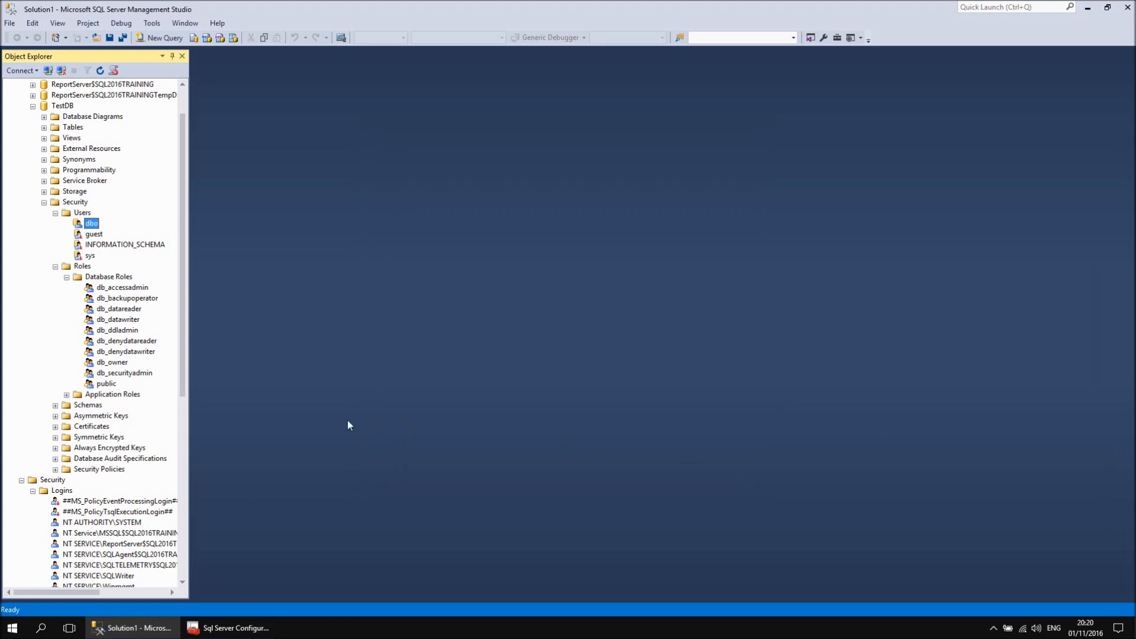
Step: Expand TestDB's Schemas folder and inspect the properties of the db_owner schema, closing them without changes
click(56, 405)
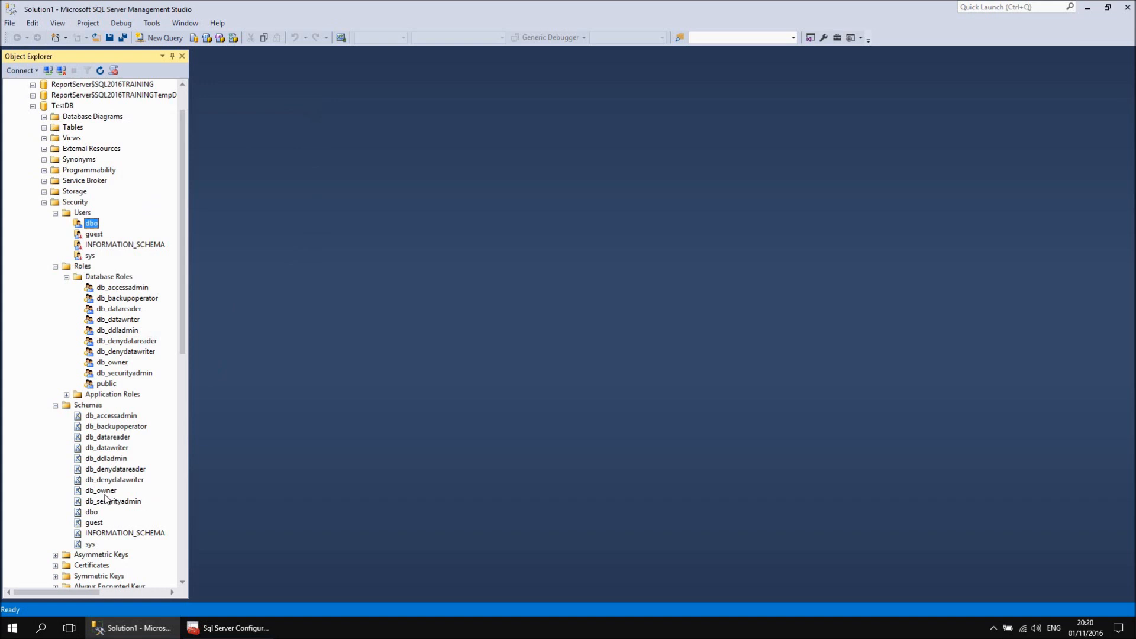
right_click(108, 491)
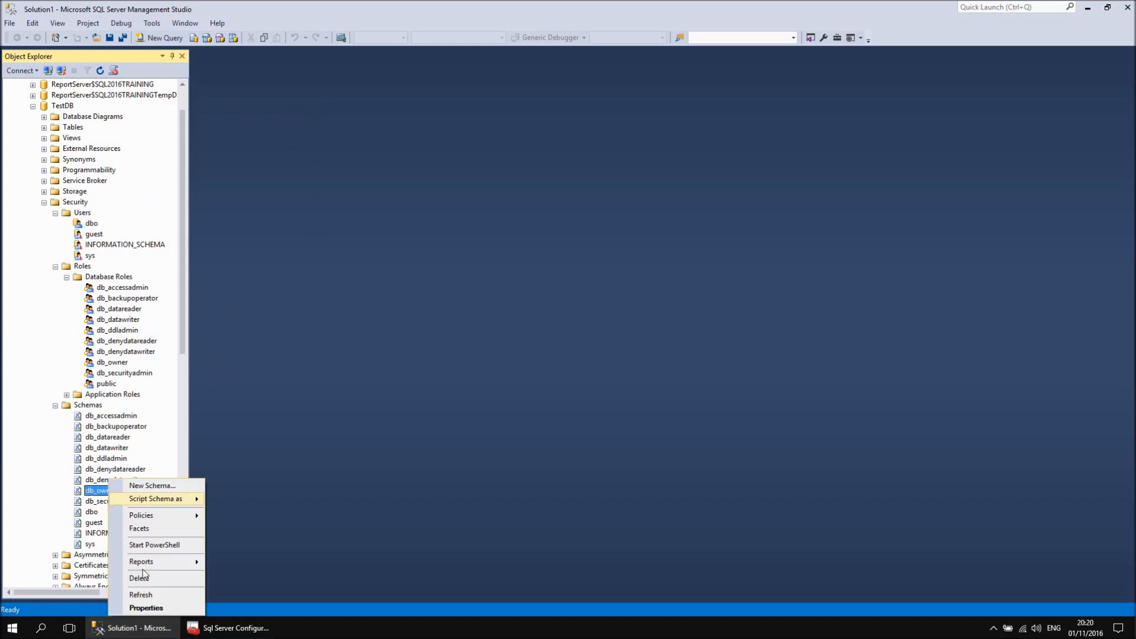
click(157, 608)
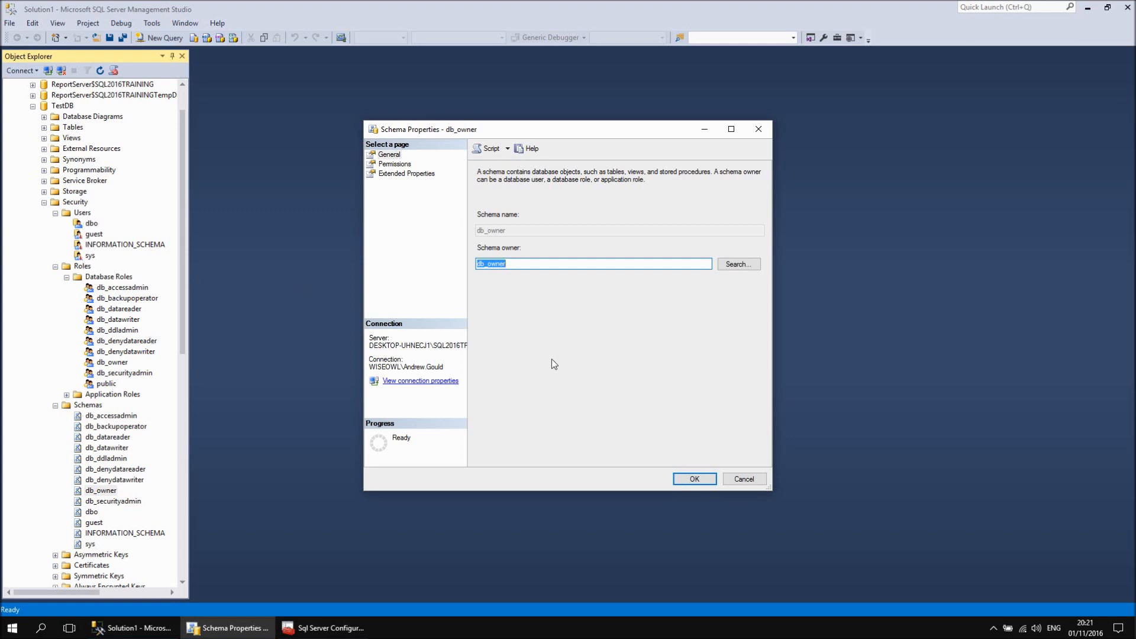
click(741, 479)
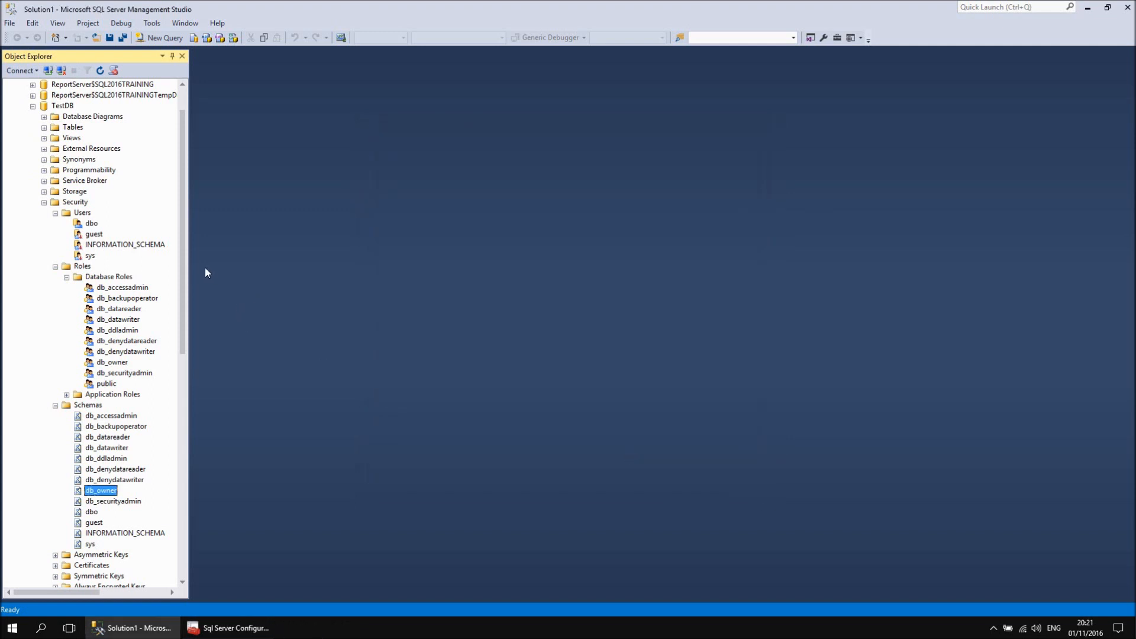
Step: Start a new database user in TestDB of type SQL user with login, named TestUser
drag(181, 287, 180, 405)
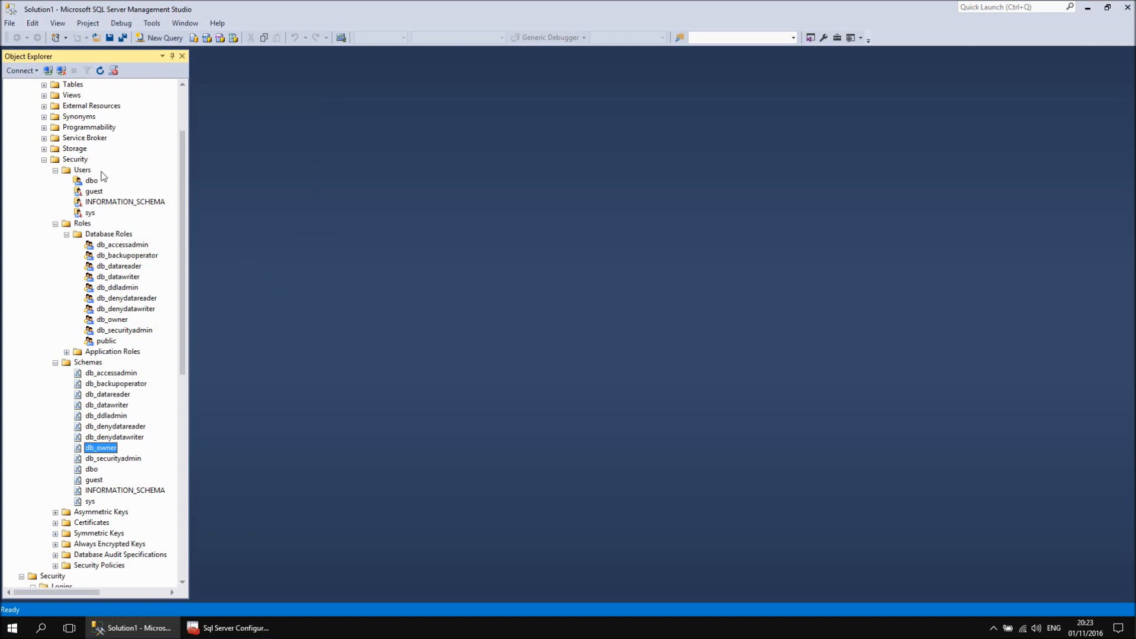
right_click(83, 171)
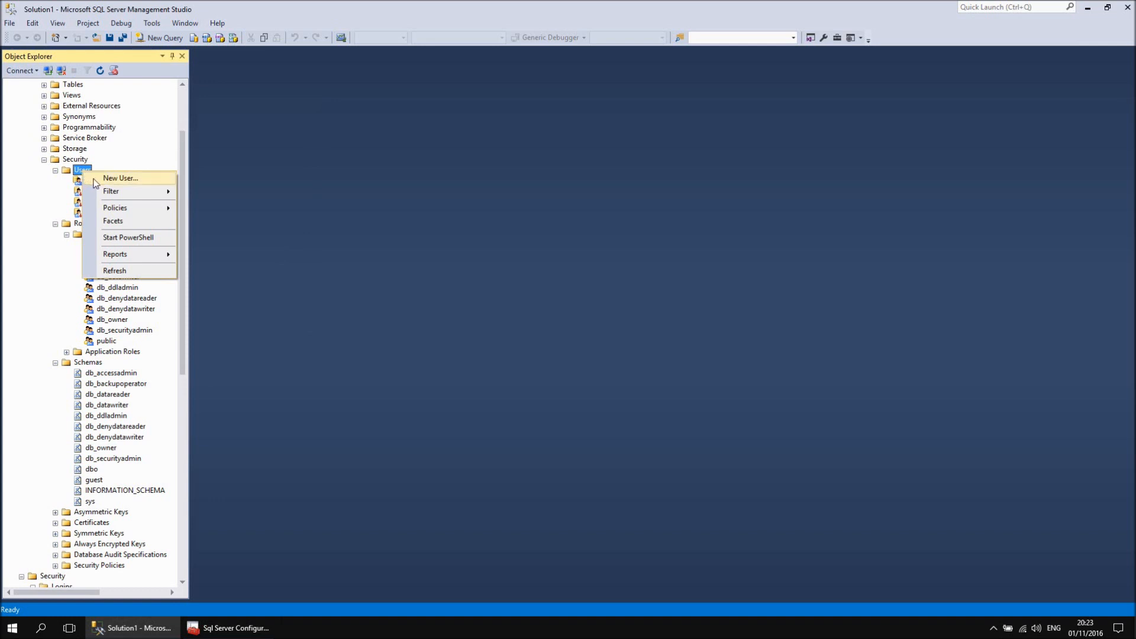
click(94, 181)
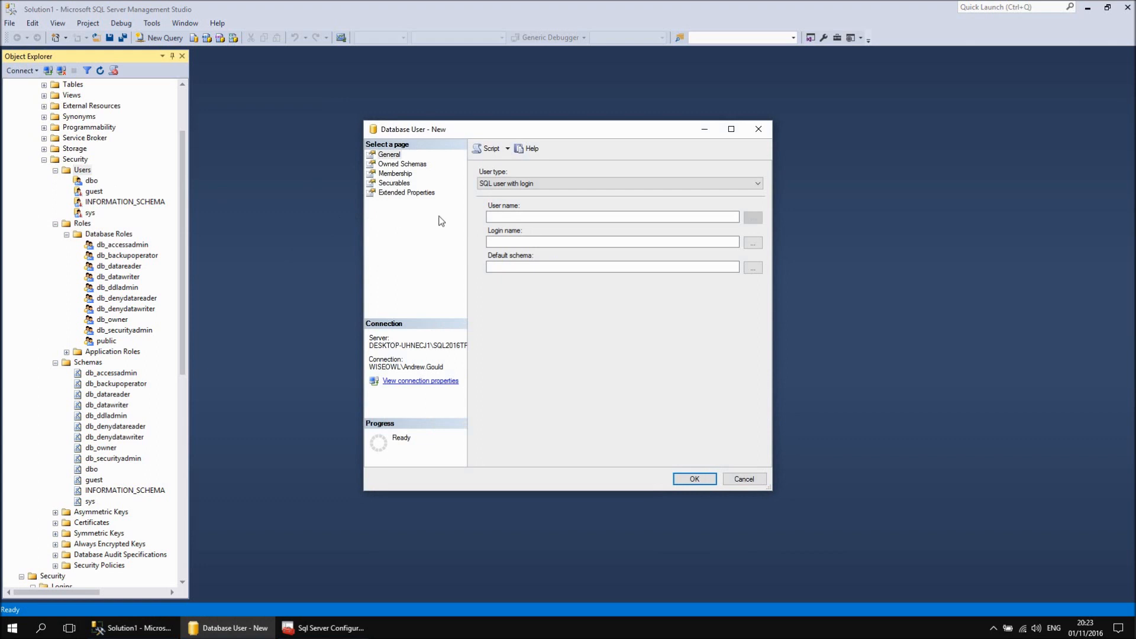
click(554, 183)
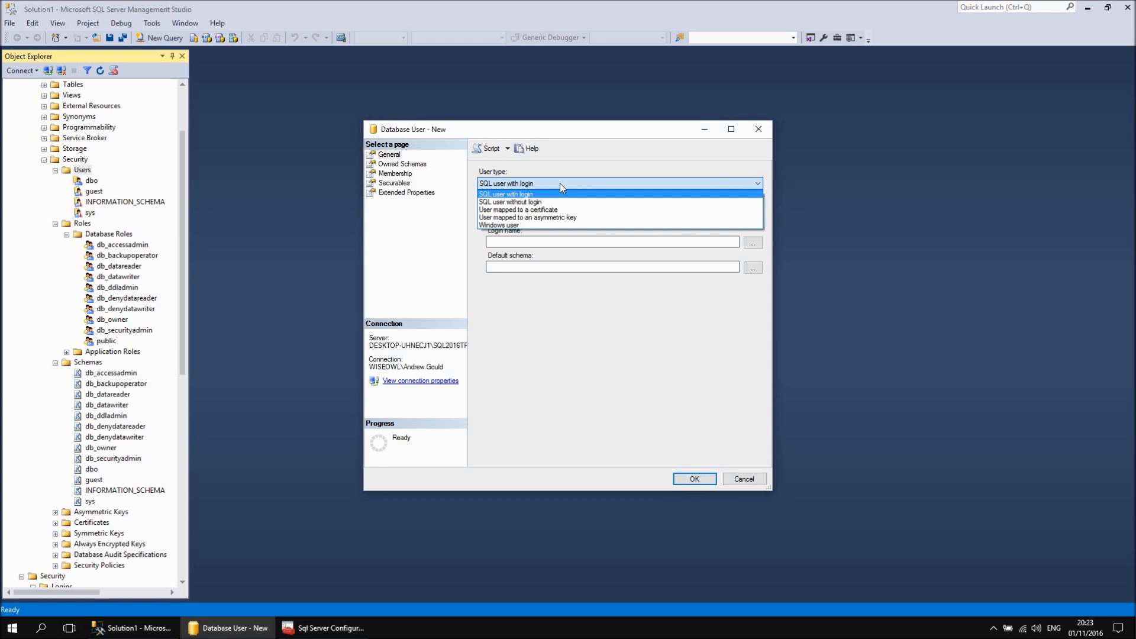
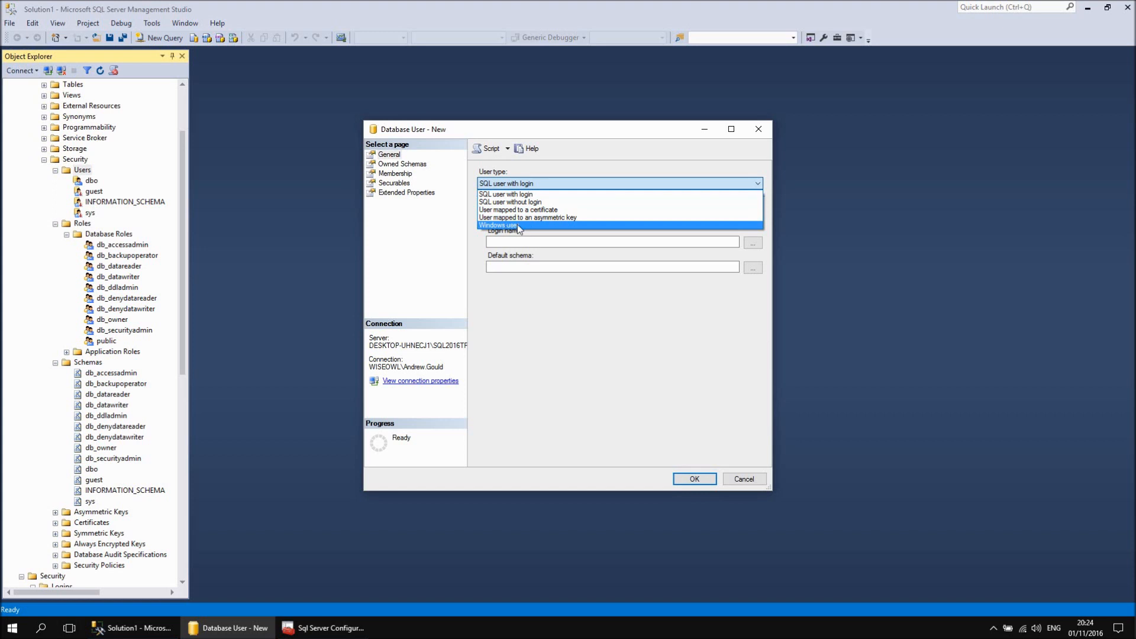
click(509, 195)
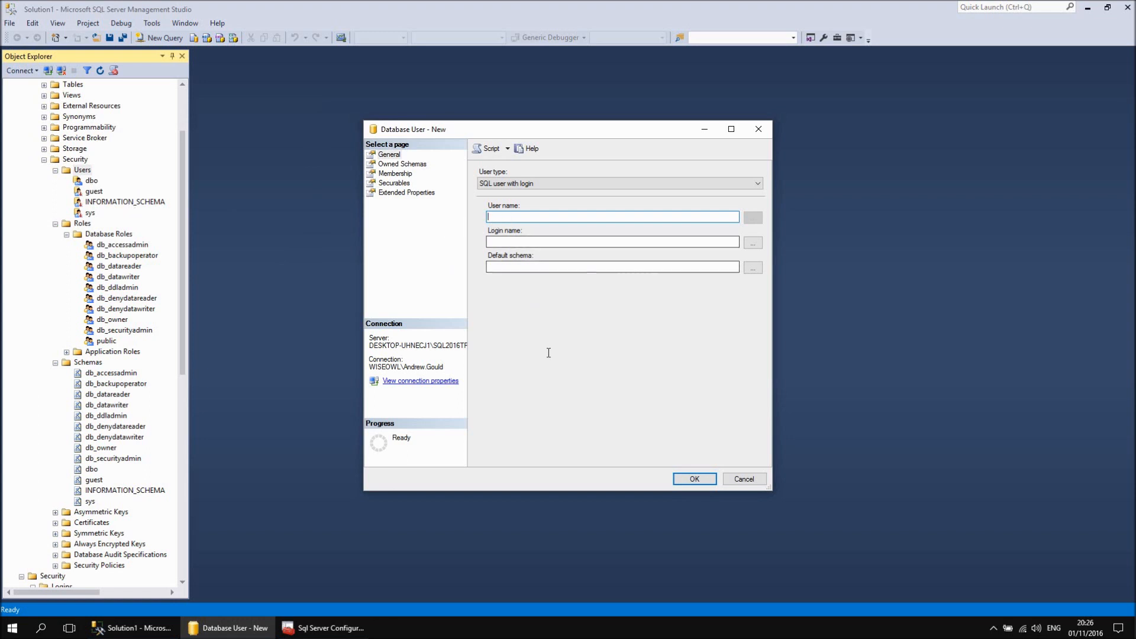
text(esw)
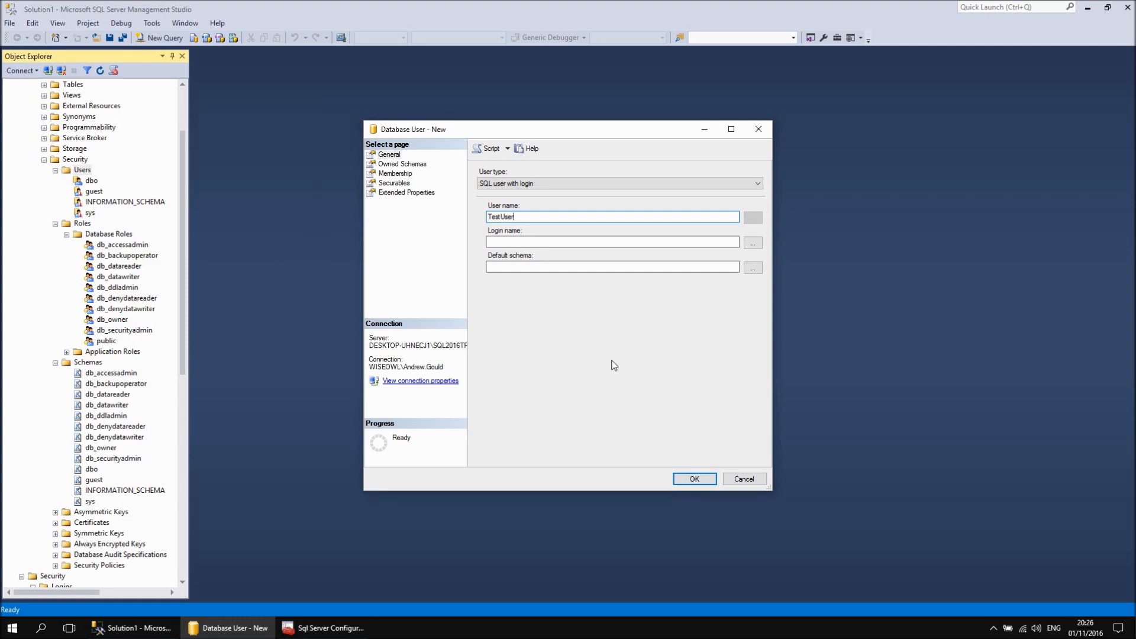
Step: Map the new TestUser to the existing TestLogin server login by browsing the available logins
click(512, 242)
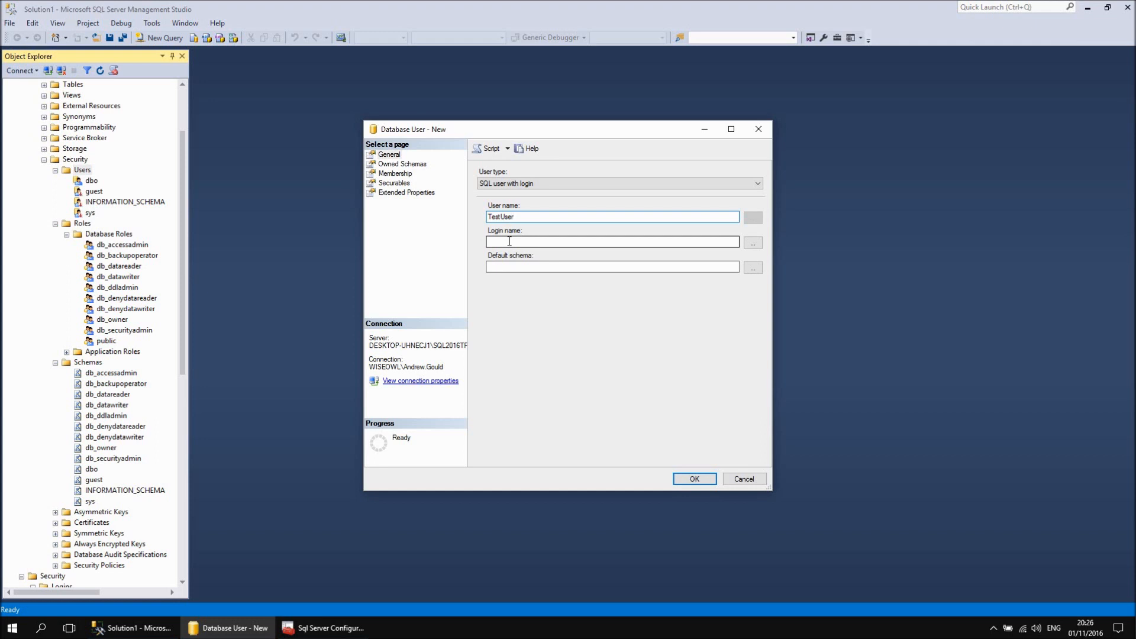
click(509, 242)
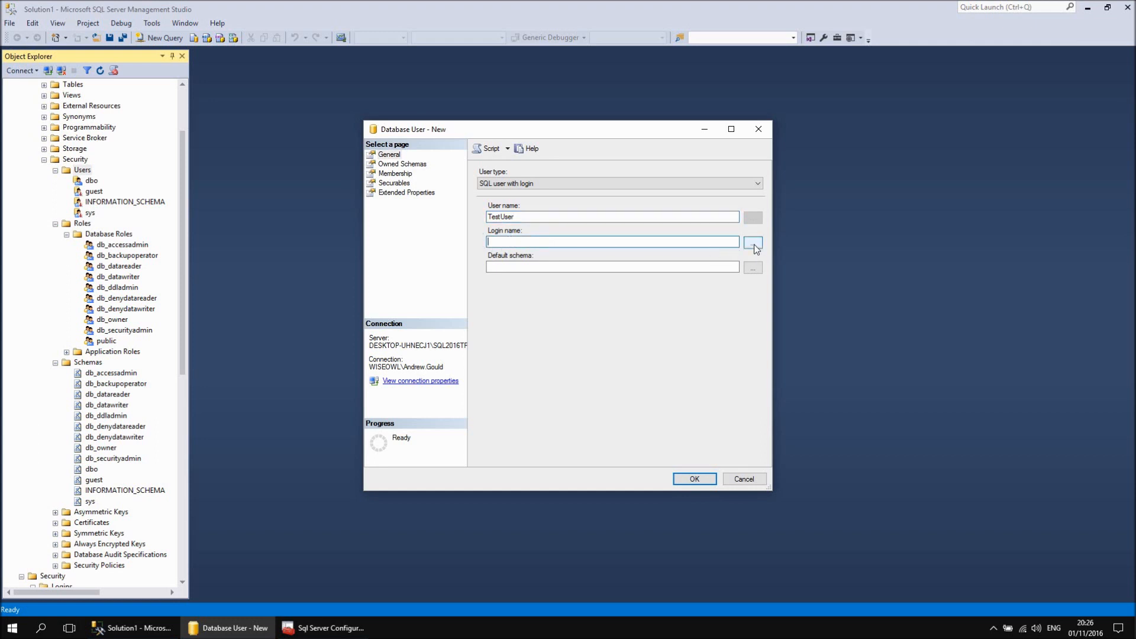
click(755, 246)
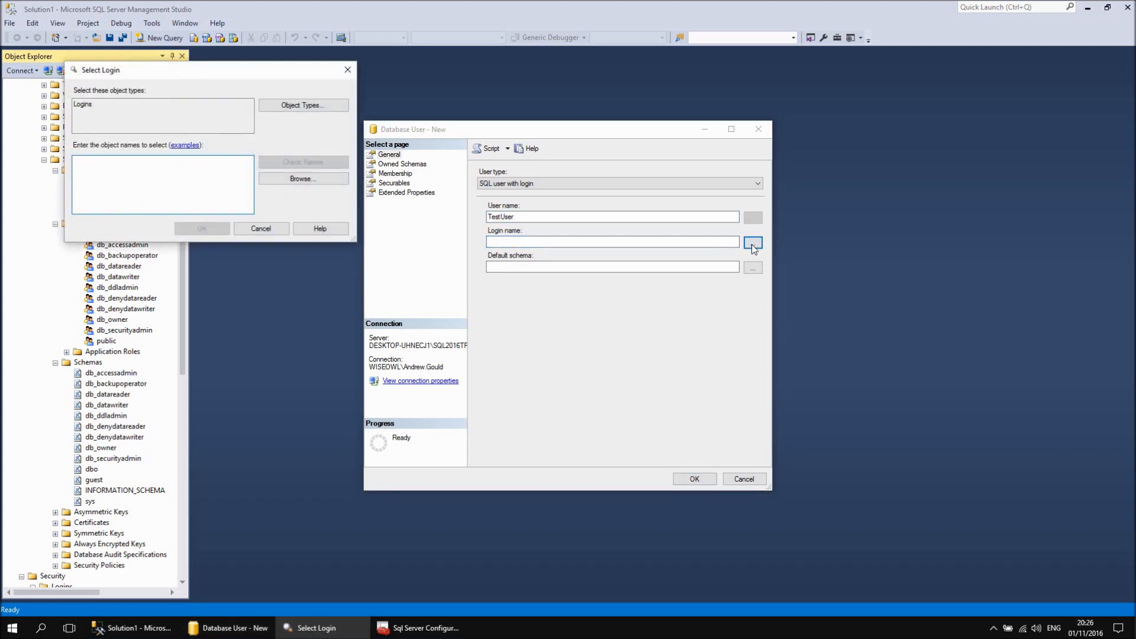
click(301, 181)
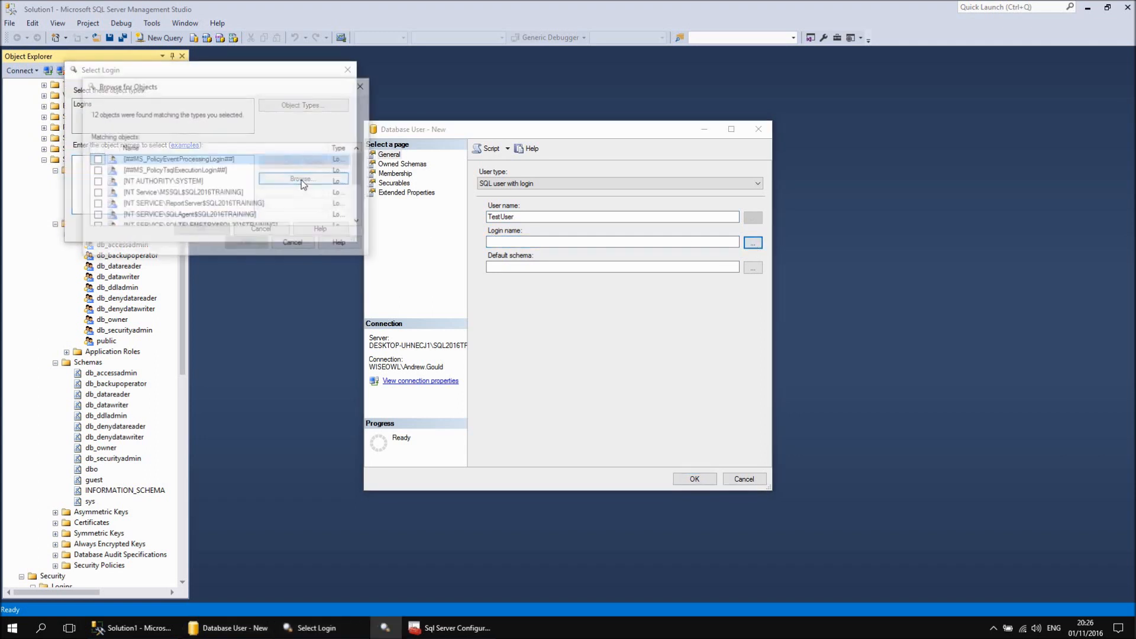
scroll(304, 183, down, 2)
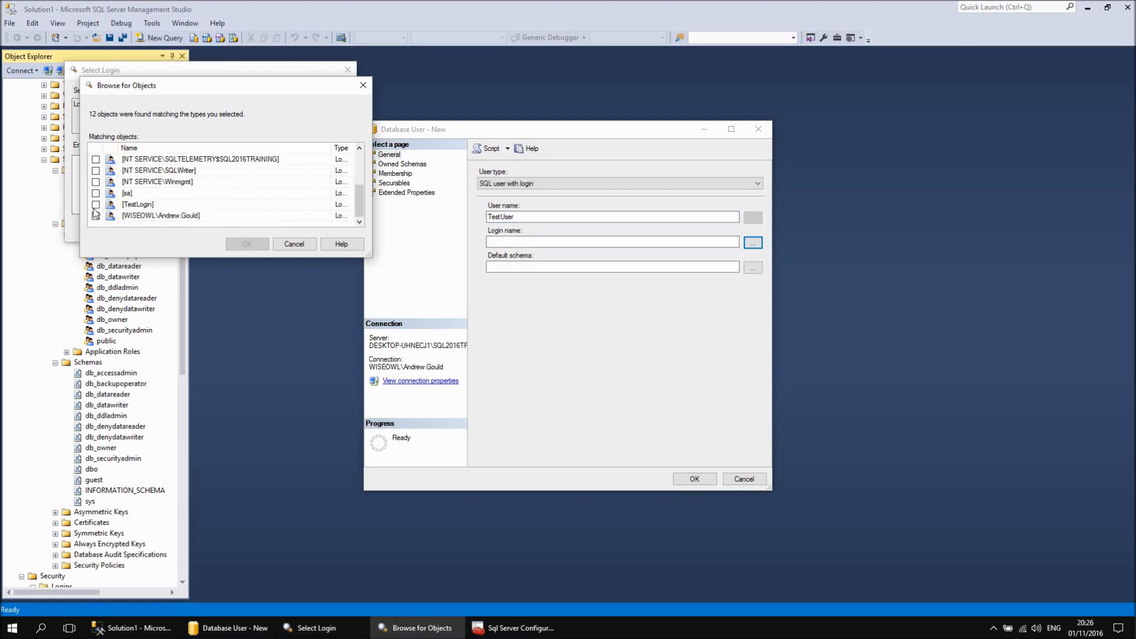
click(95, 204)
click(242, 243)
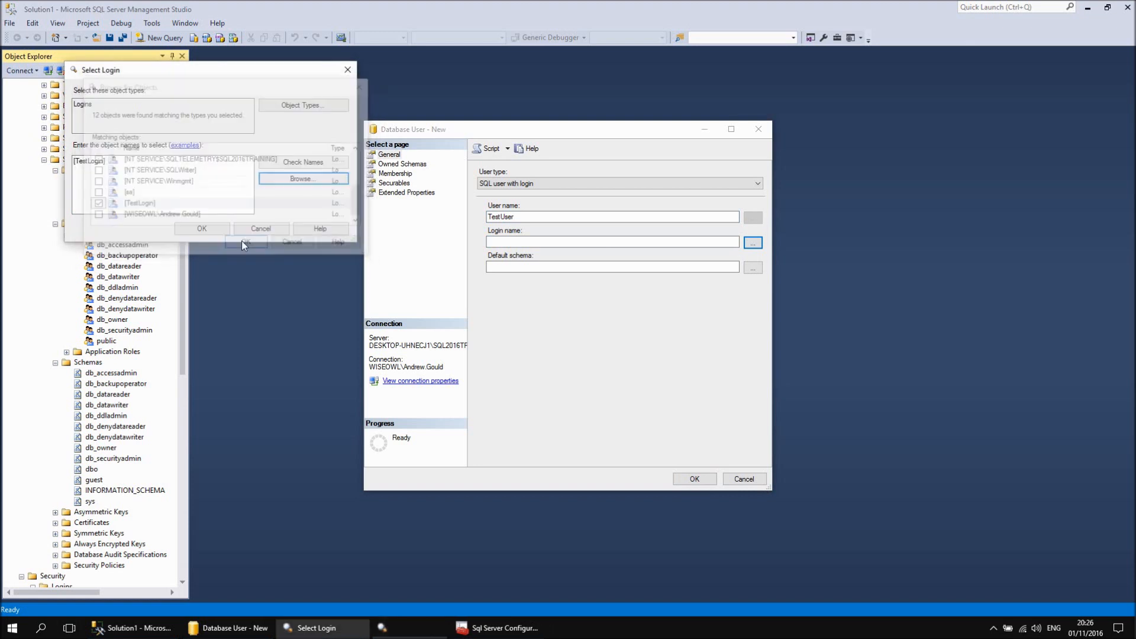
click(197, 228)
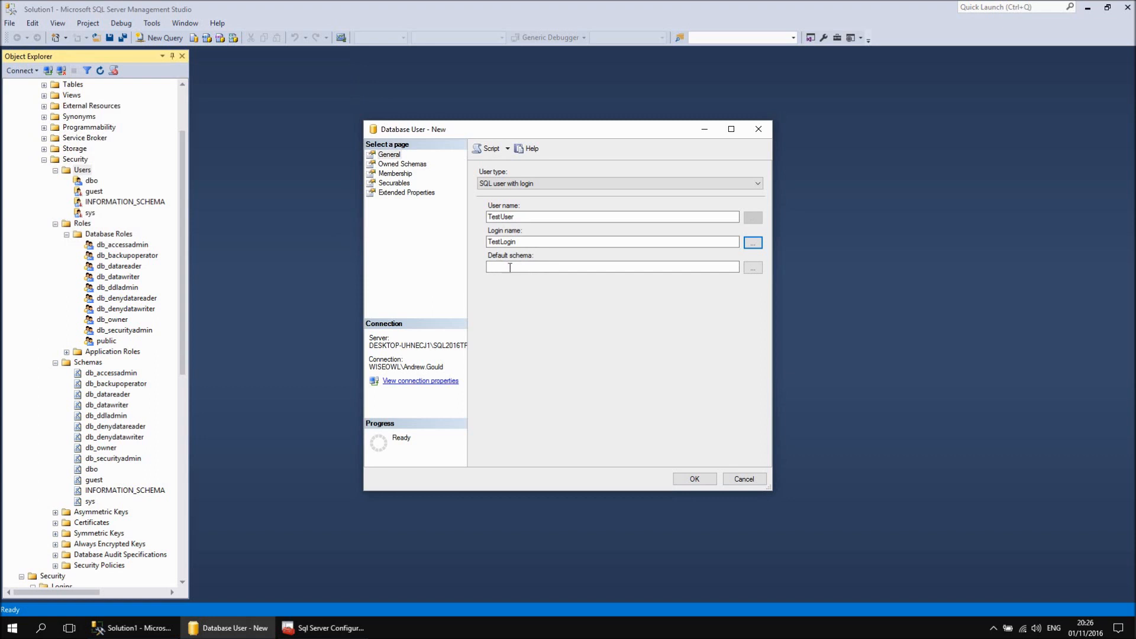
click(755, 271)
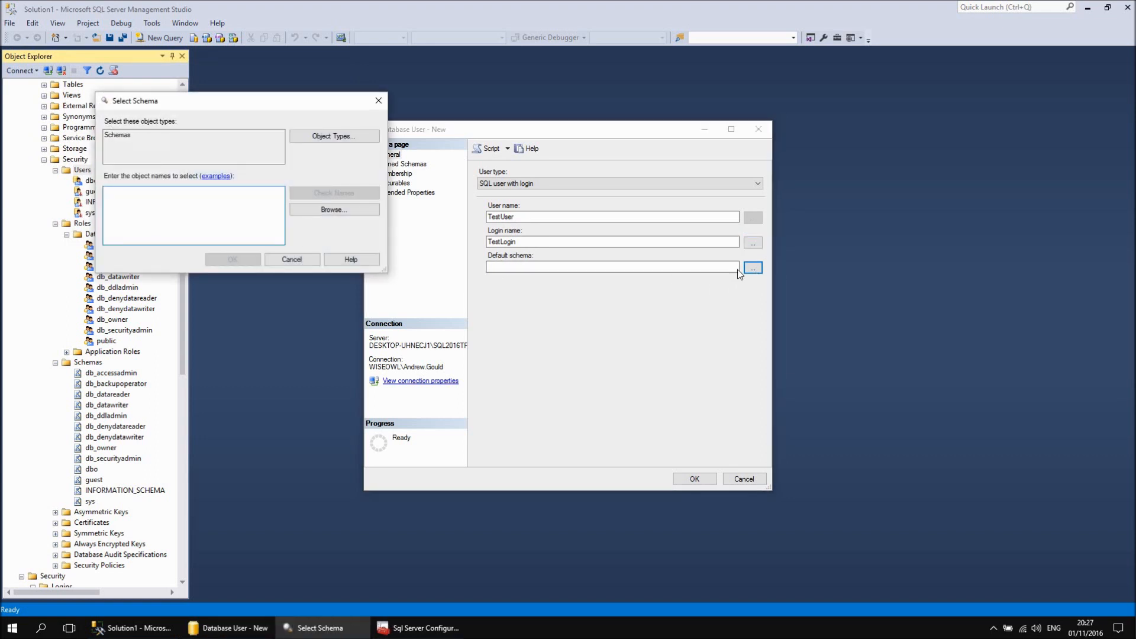
click(341, 212)
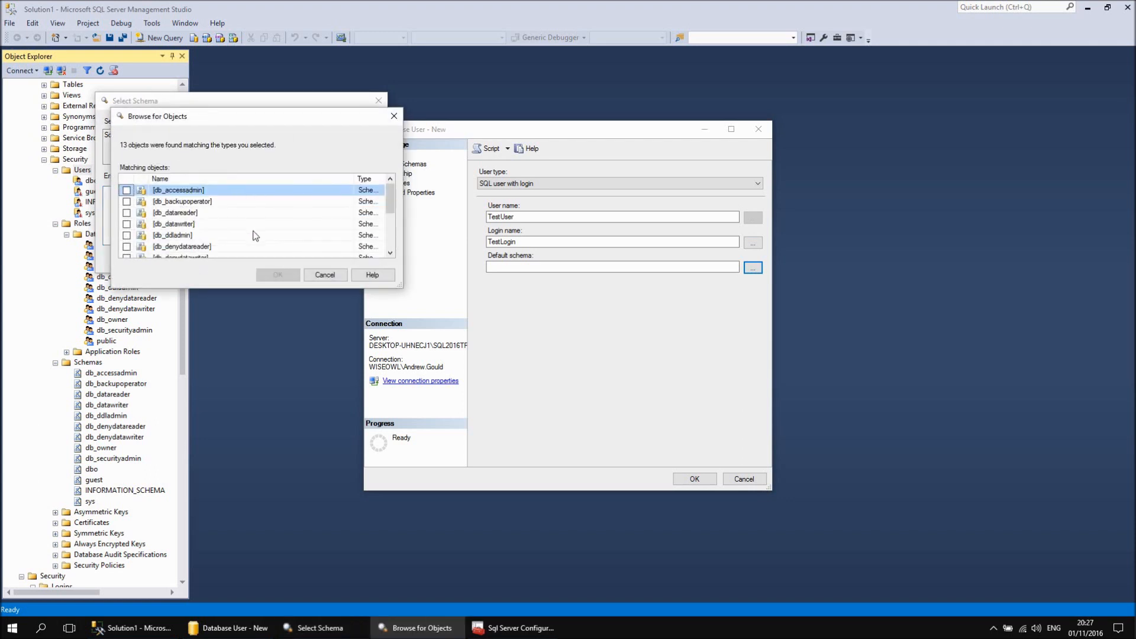
click(324, 276)
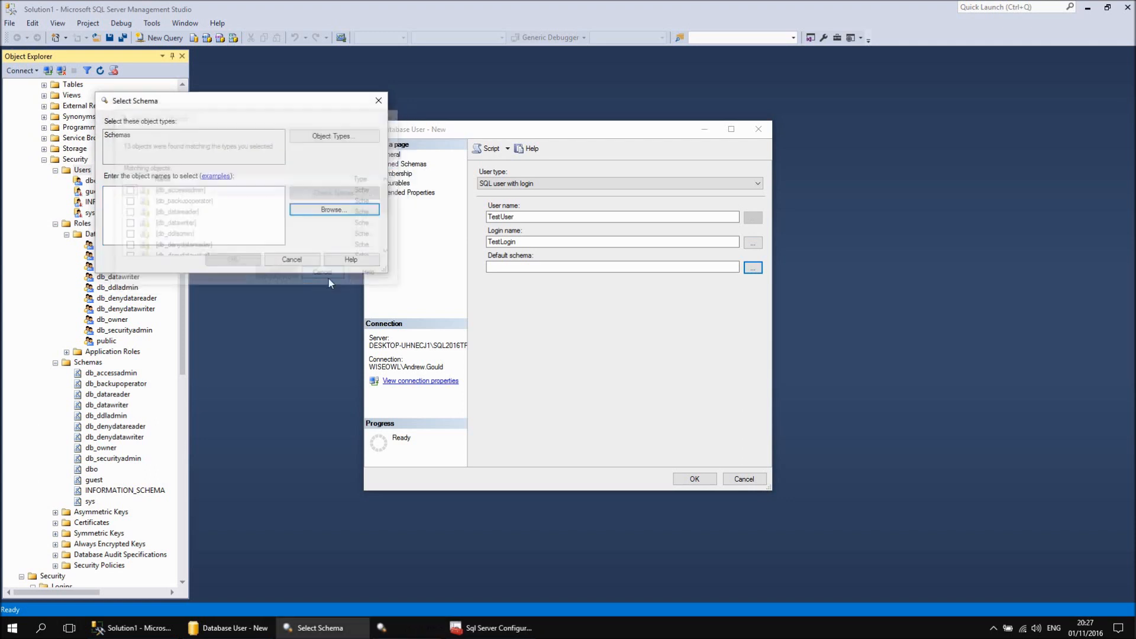
click(294, 260)
Step: Set the new user's default schema to TestSchema and review the list of schemas the user can own
key(shift+Tab)
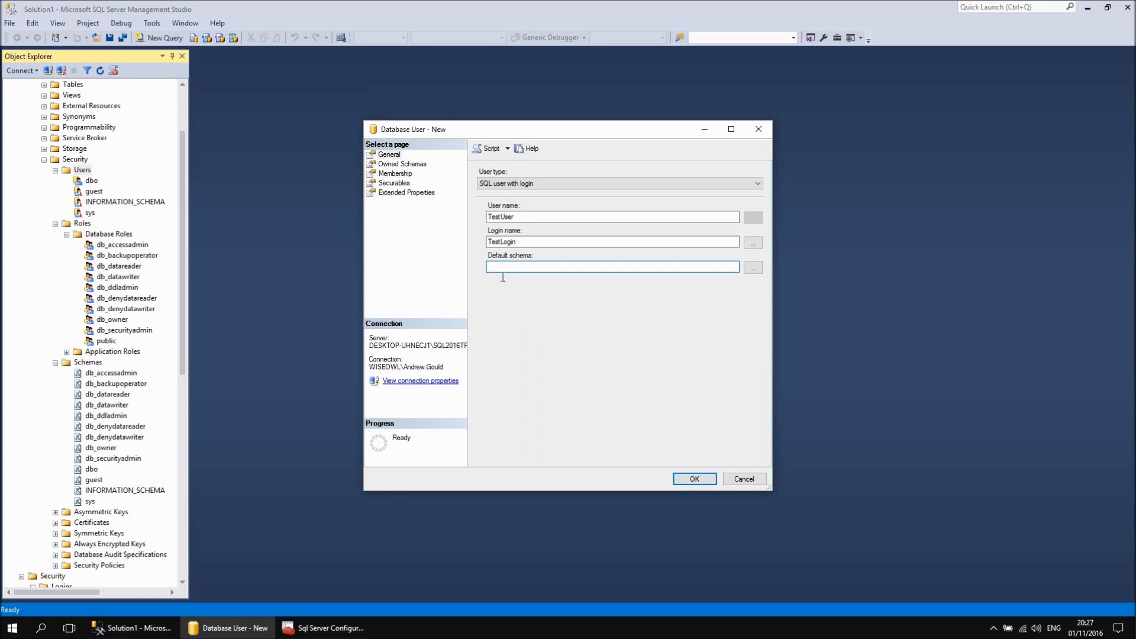
text(TestSchema)
click(418, 164)
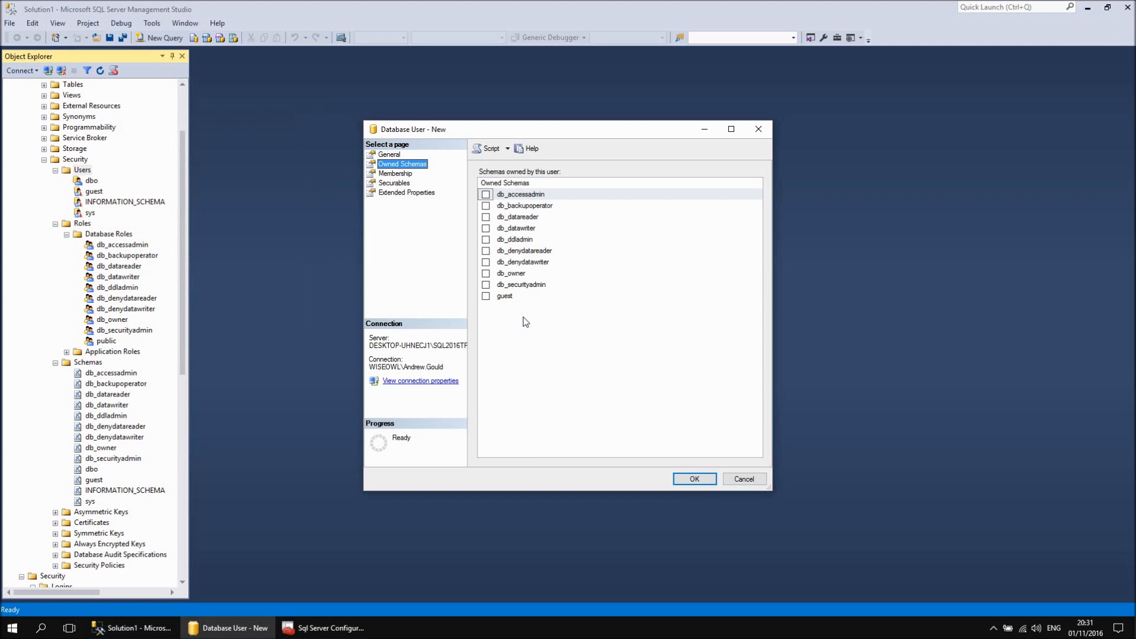
click(389, 155)
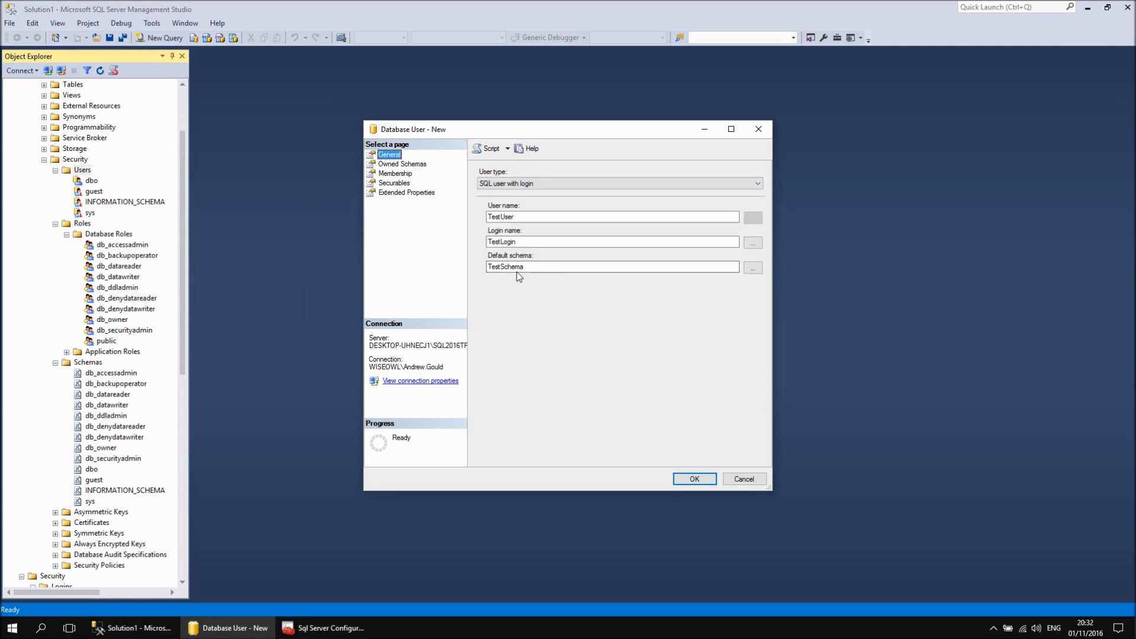
click(417, 167)
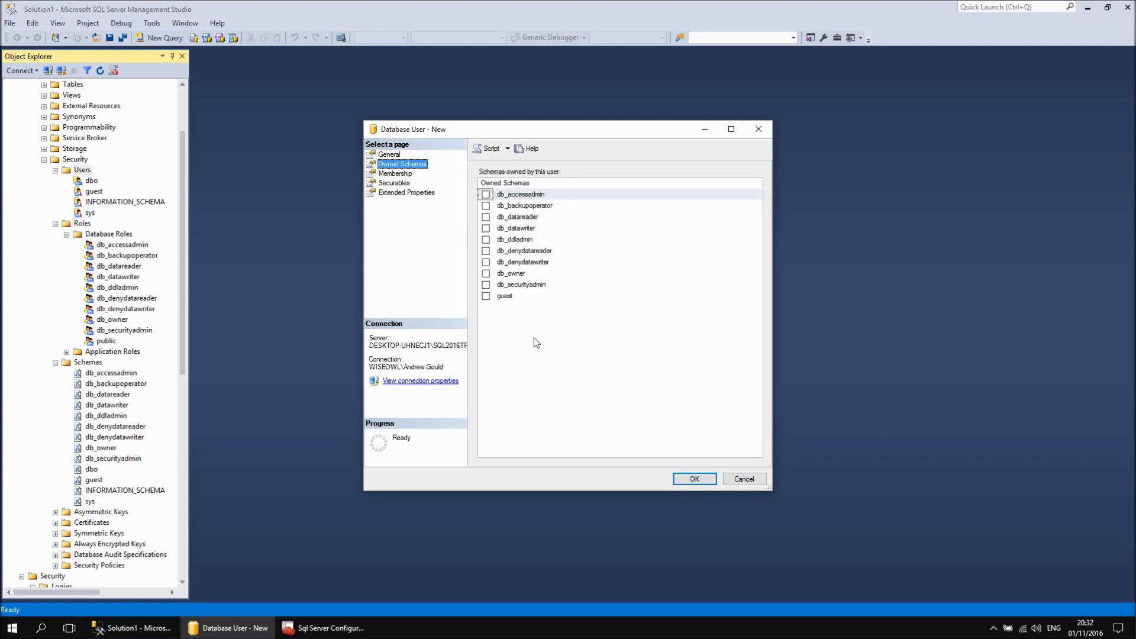
Step: Give TestUser membership of the db_datareader, db_datawriter and db_ddladmin database roles
click(406, 175)
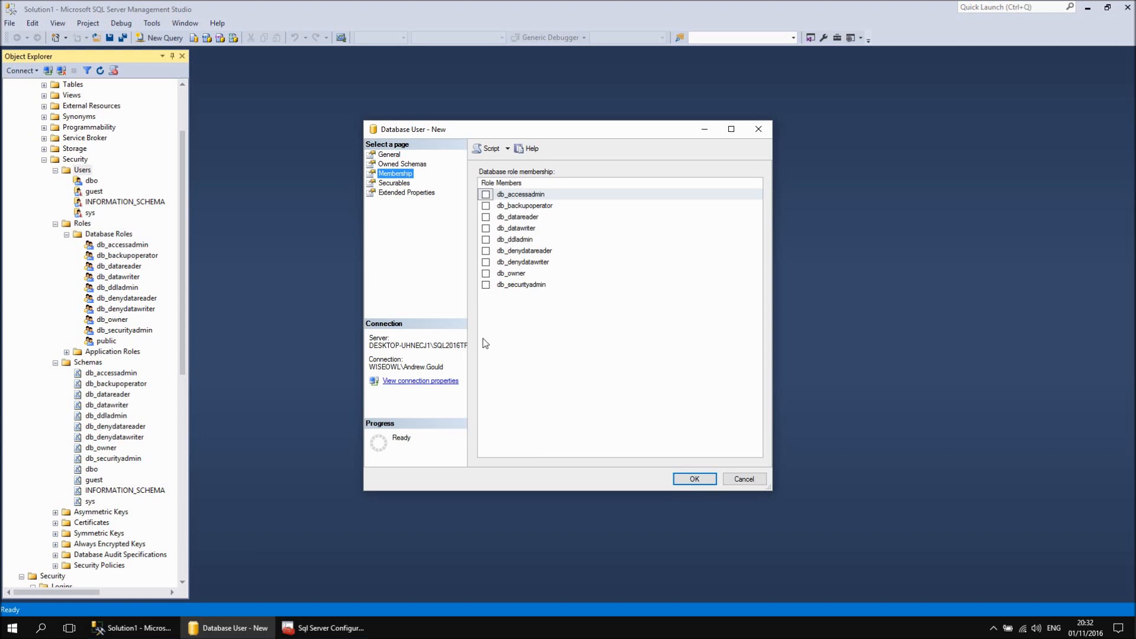
click(486, 217)
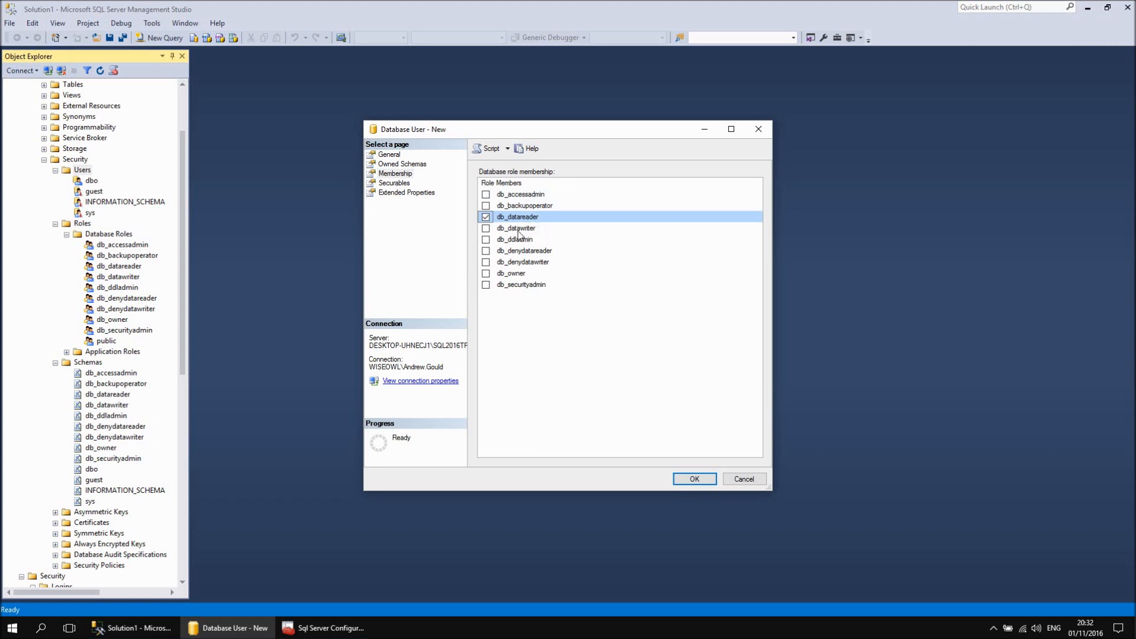
click(485, 228)
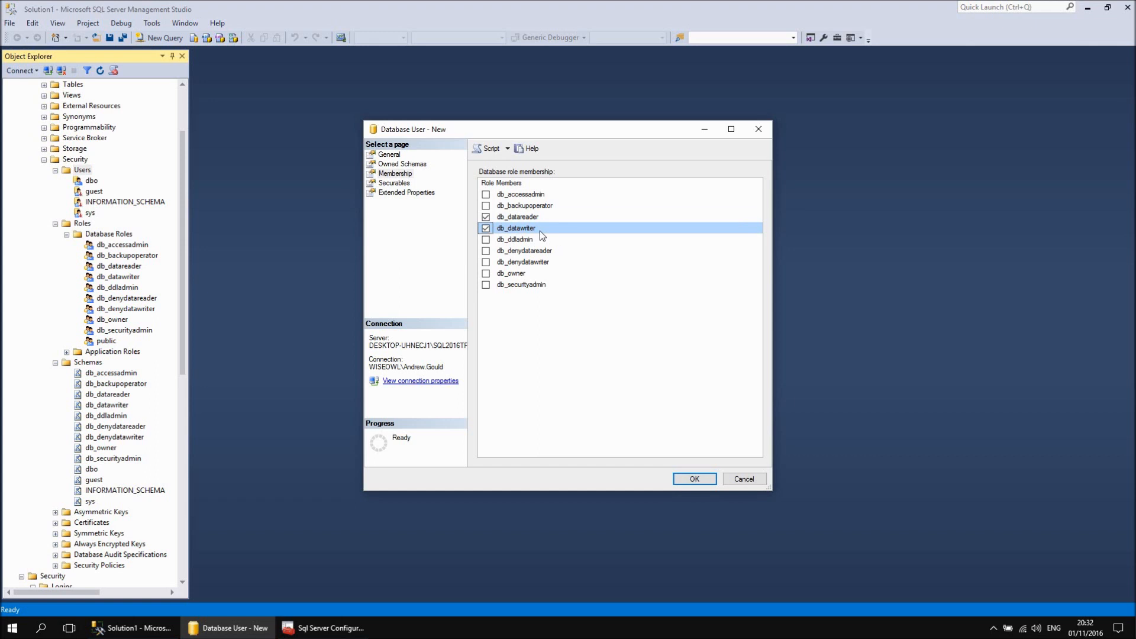
click(487, 240)
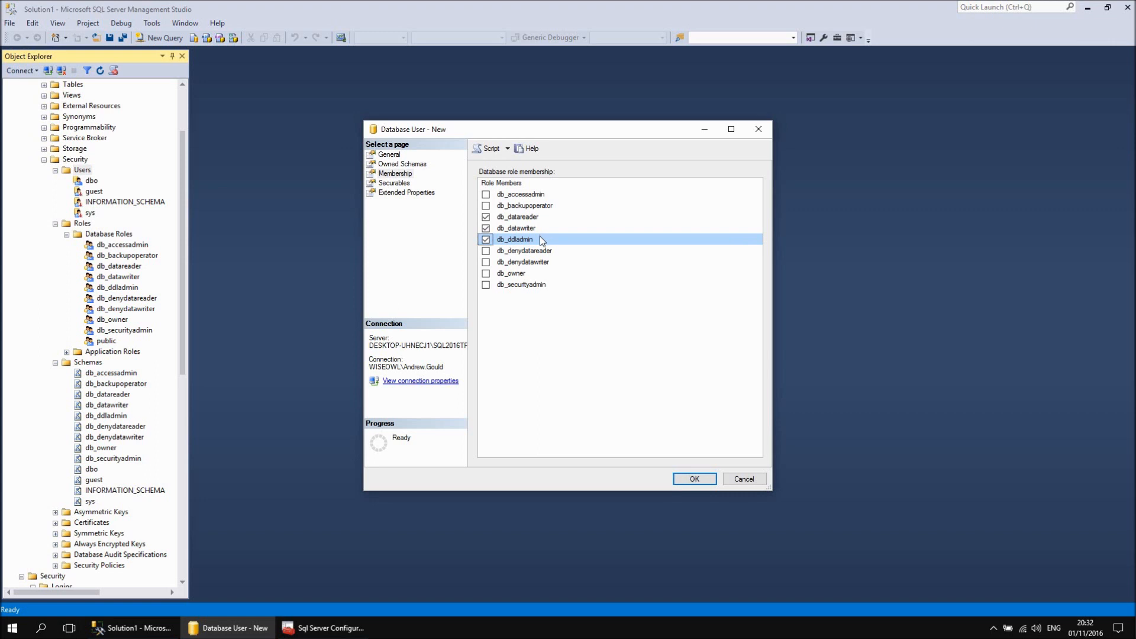
Step: Start adding specific objects to TestUser's securables, with the object type limited to stored procedures
click(395, 183)
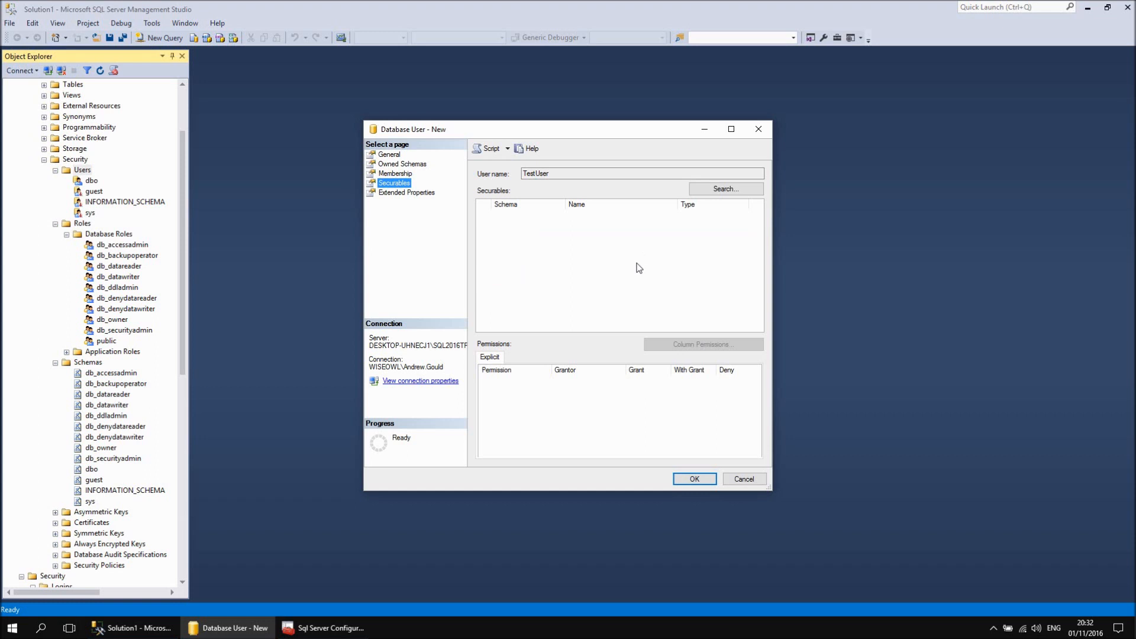
click(739, 187)
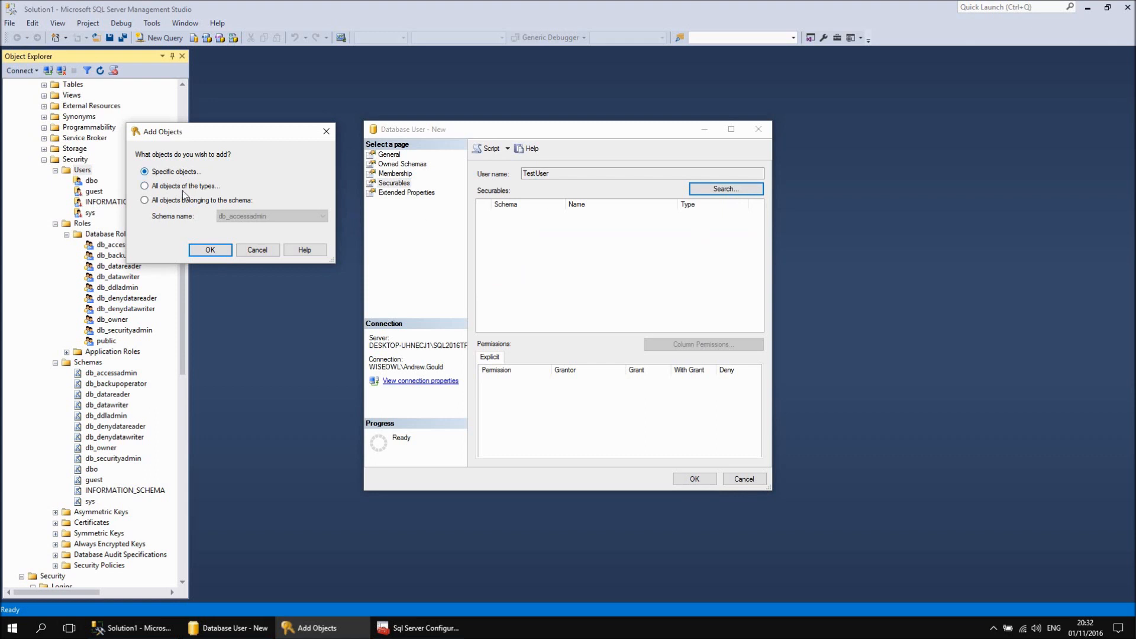
click(211, 250)
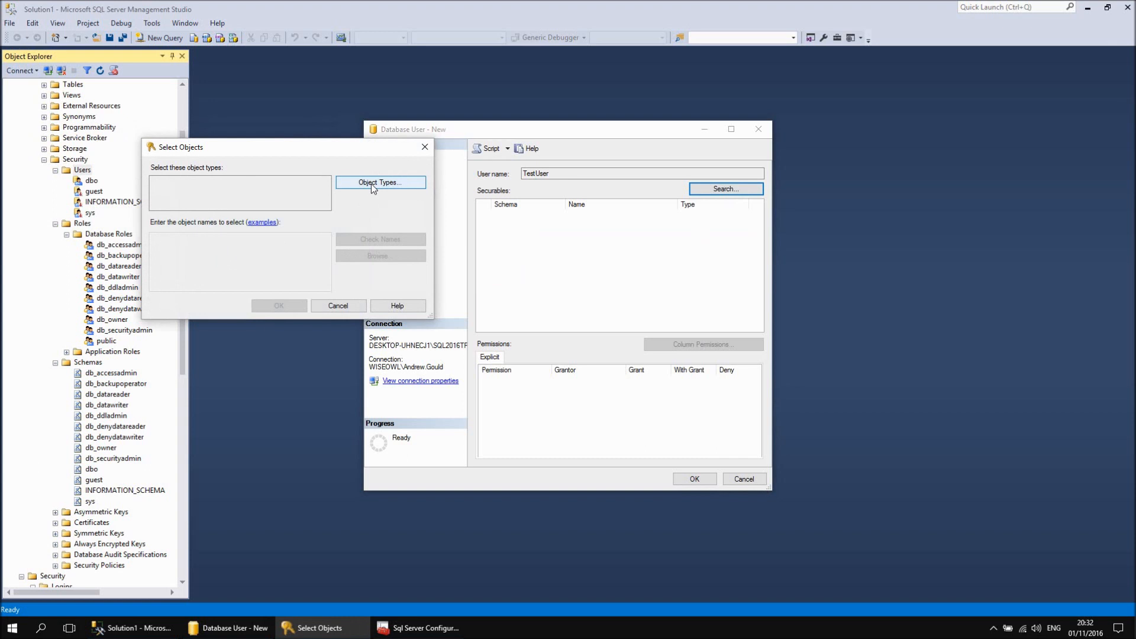
click(370, 184)
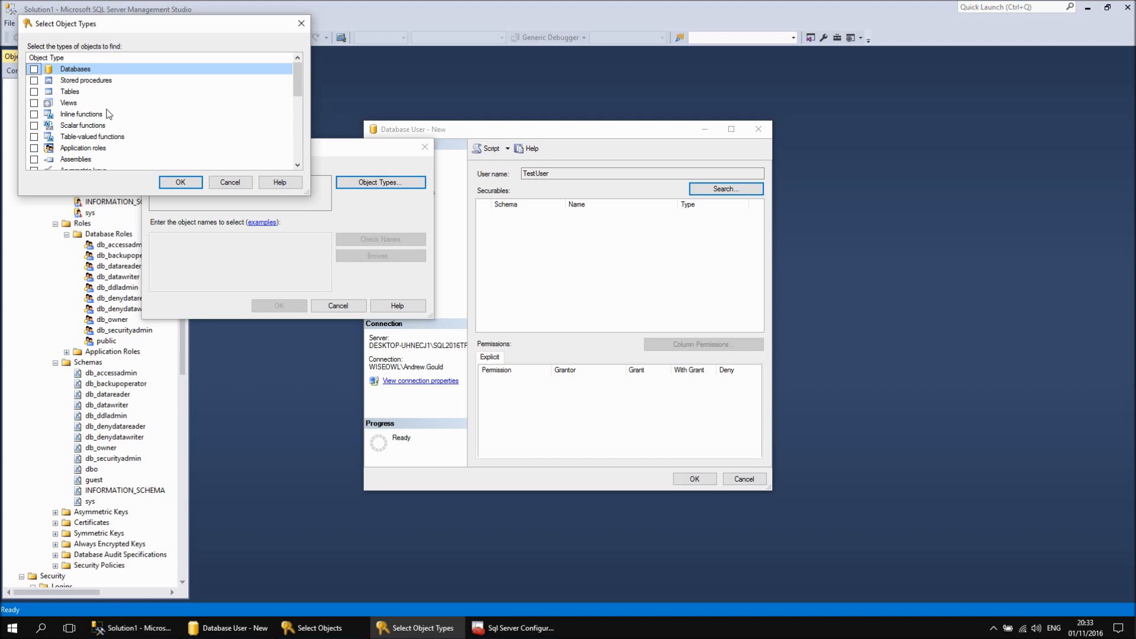
click(34, 81)
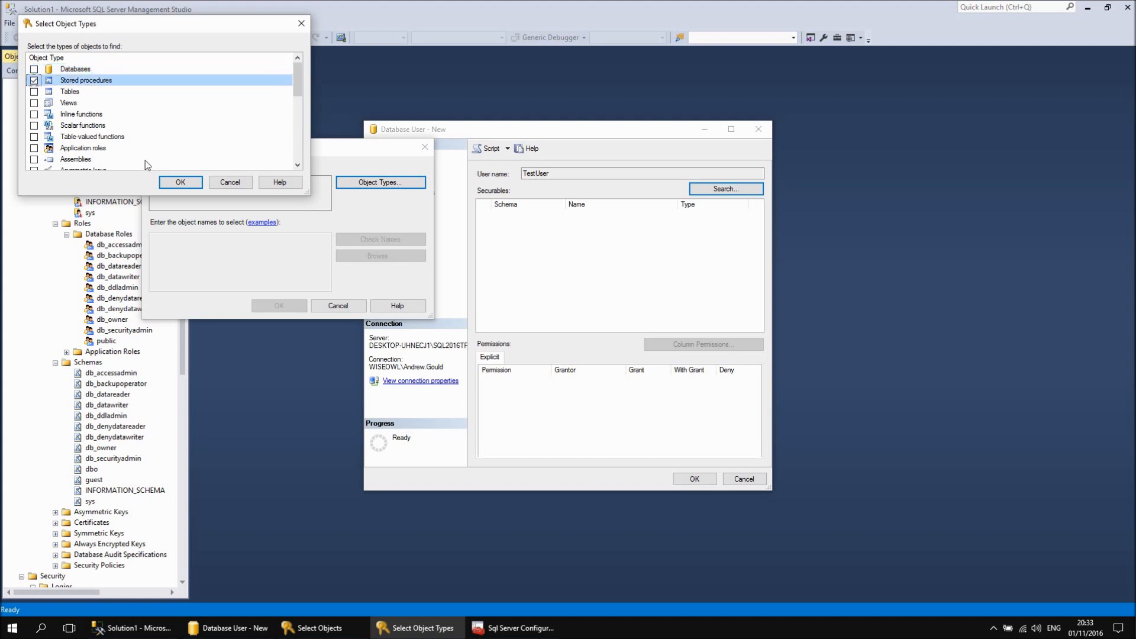
click(180, 182)
Step: Add the stored procedure sys.sp_add_agent_parameter to TestUser's securables and select it to view its permissions
click(367, 258)
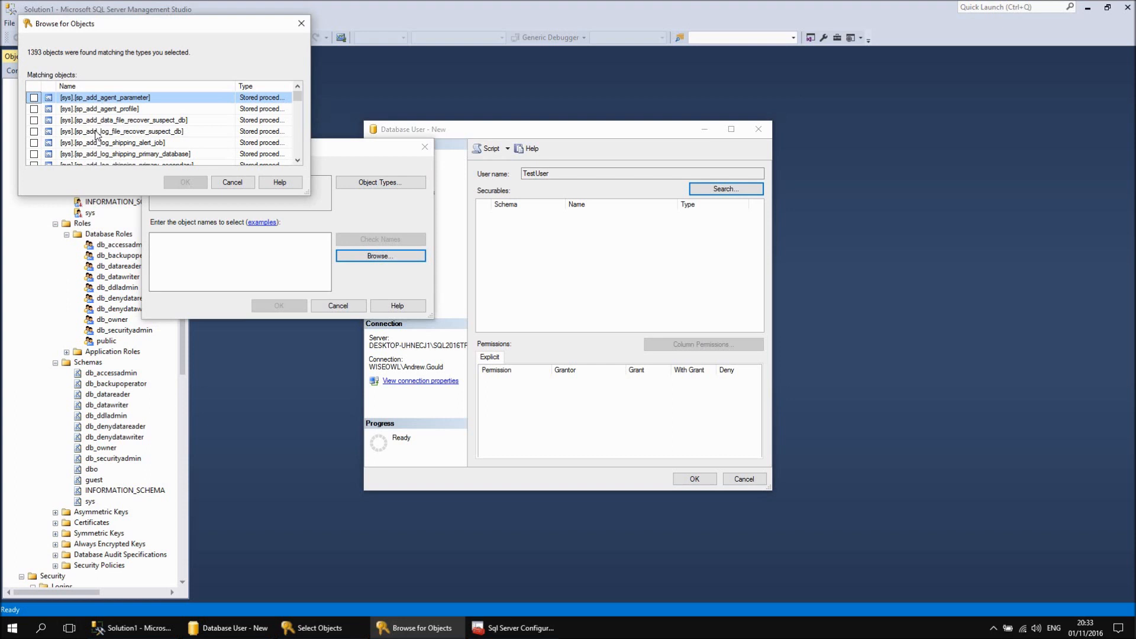
click(34, 97)
click(194, 185)
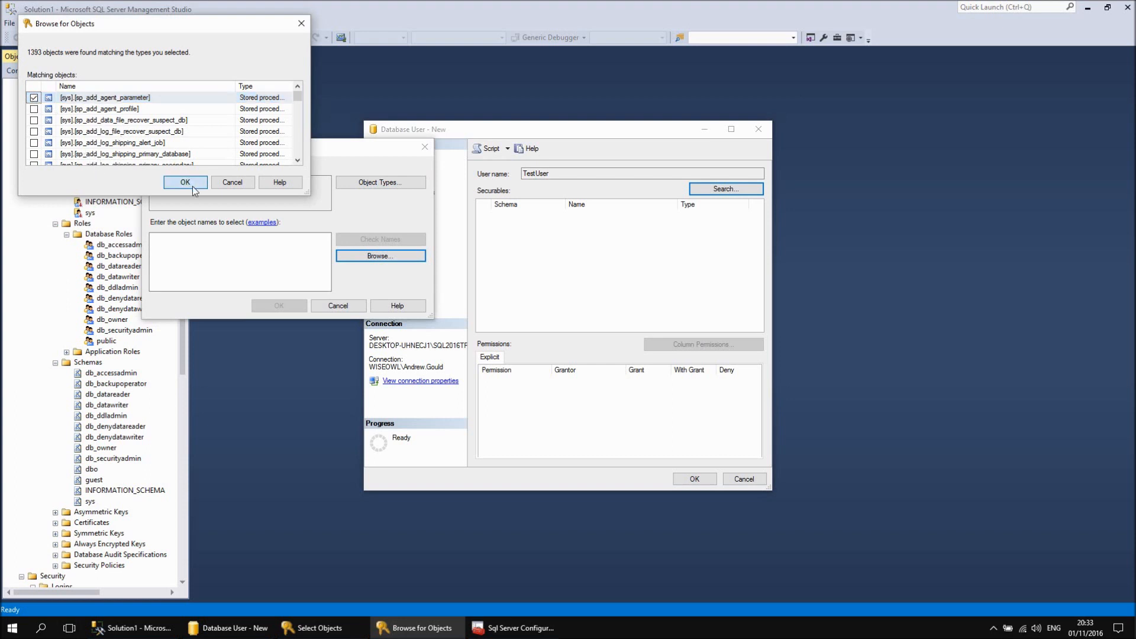
click(289, 308)
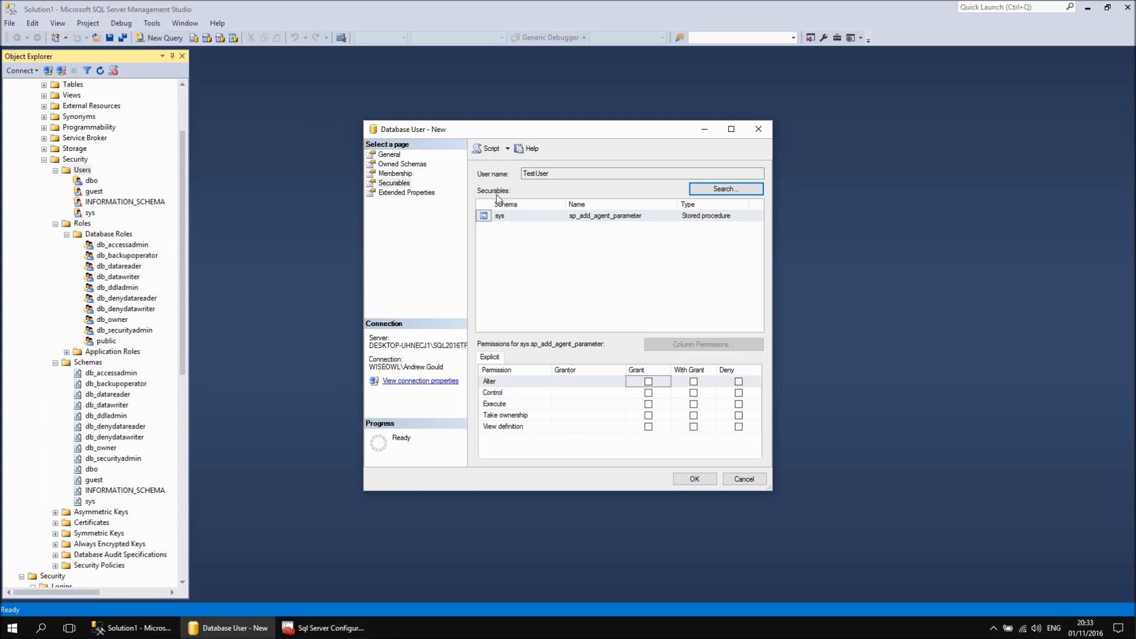
click(500, 217)
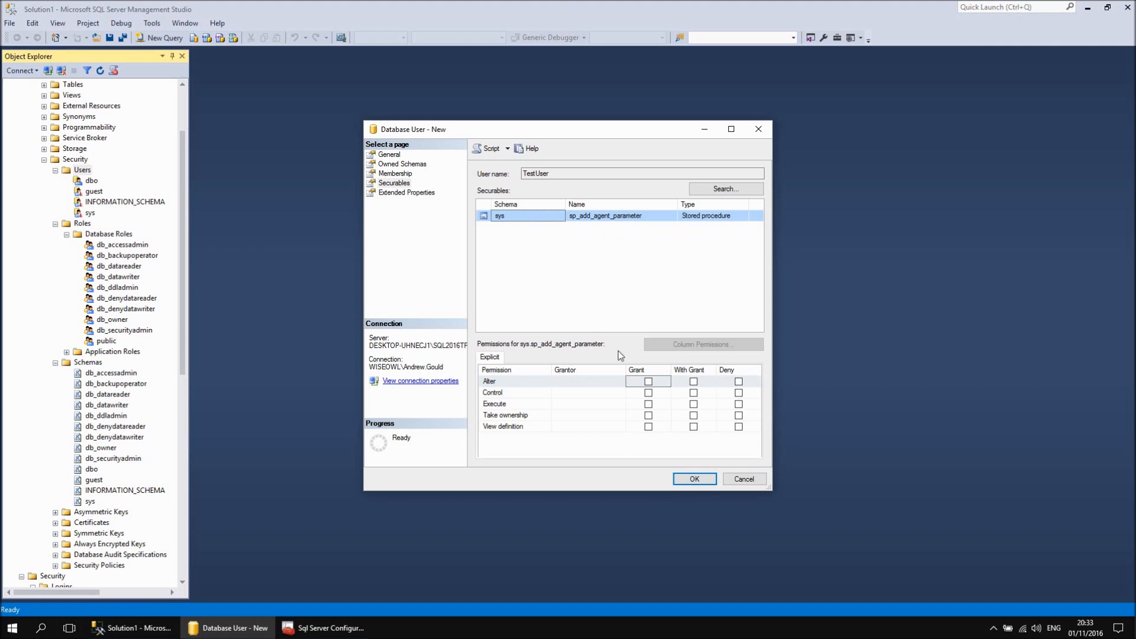
Step: Review TestUser's general settings and role membership, create the user and select it among TestDB's users
click(390, 154)
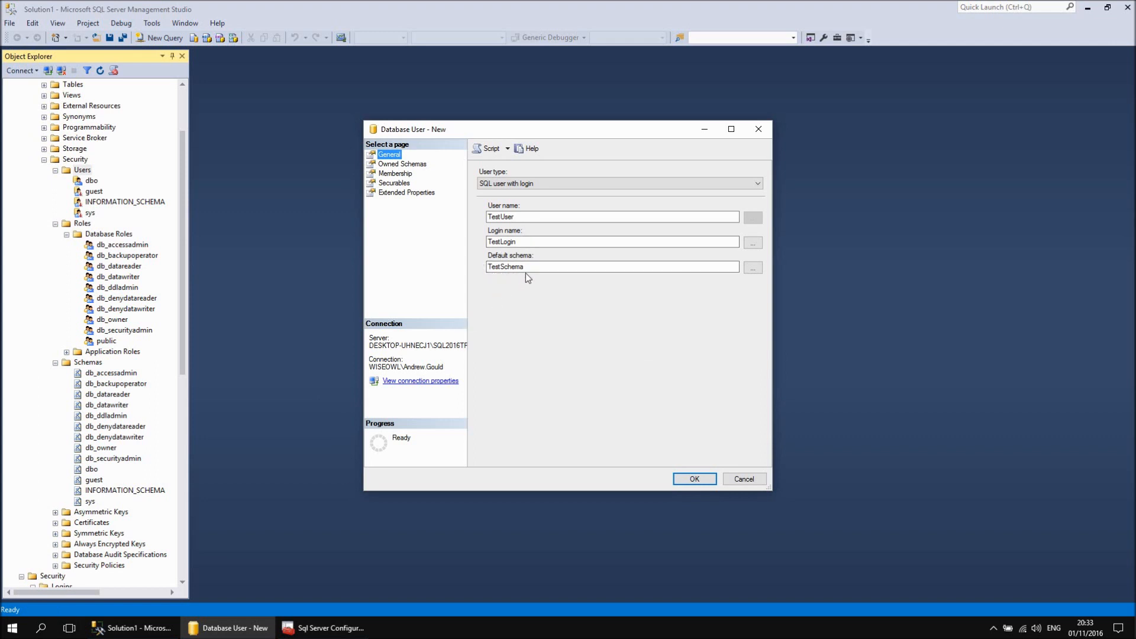
click(395, 173)
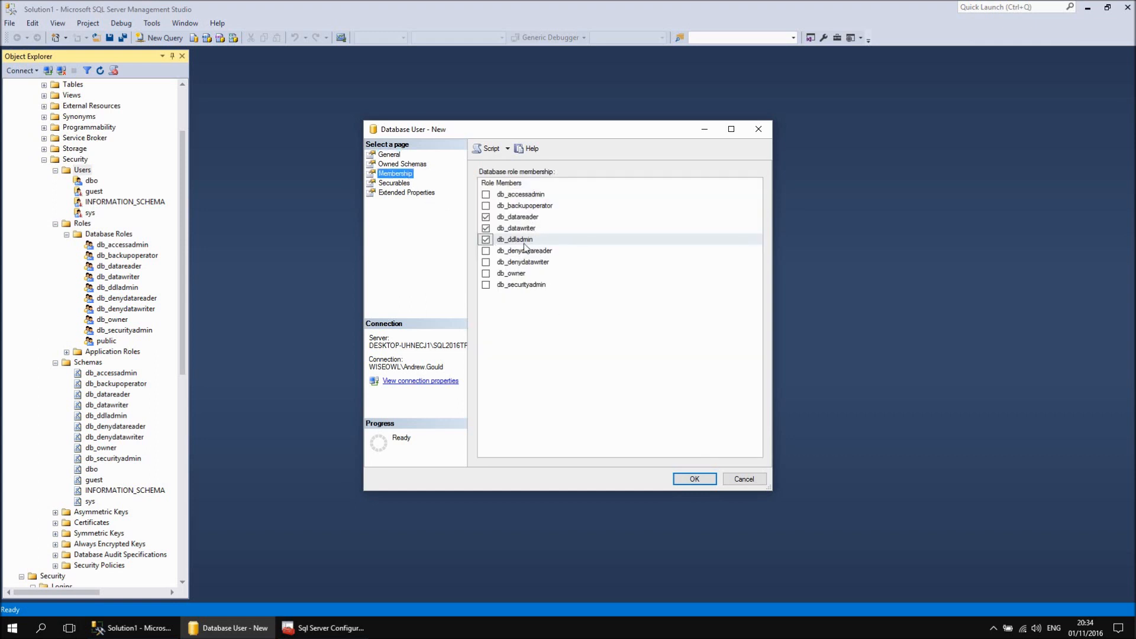
click(694, 481)
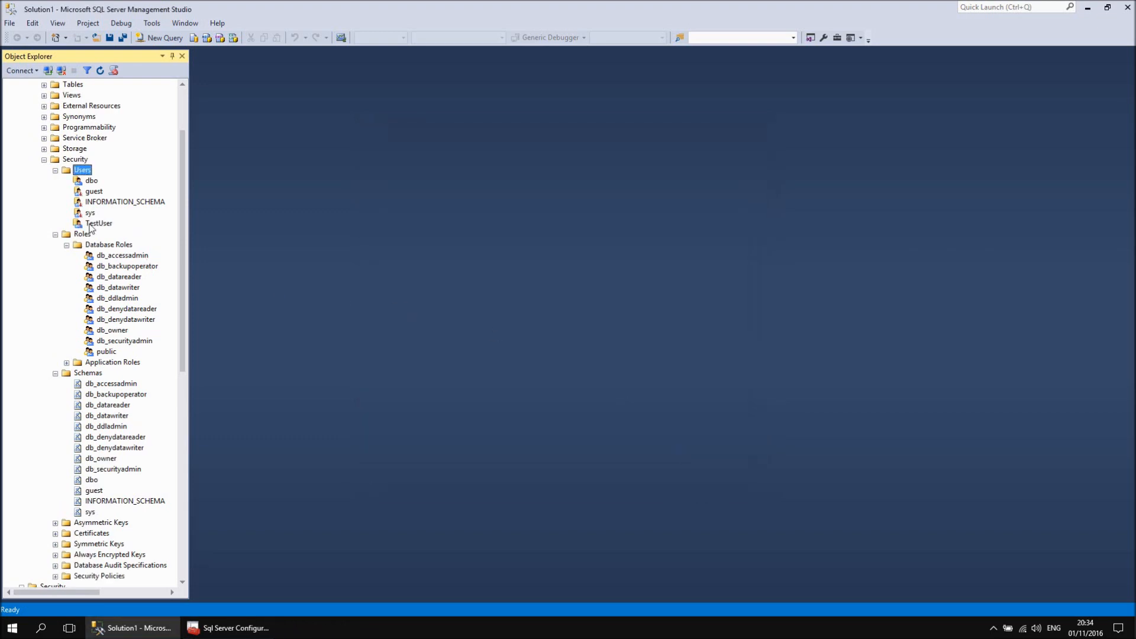
click(111, 225)
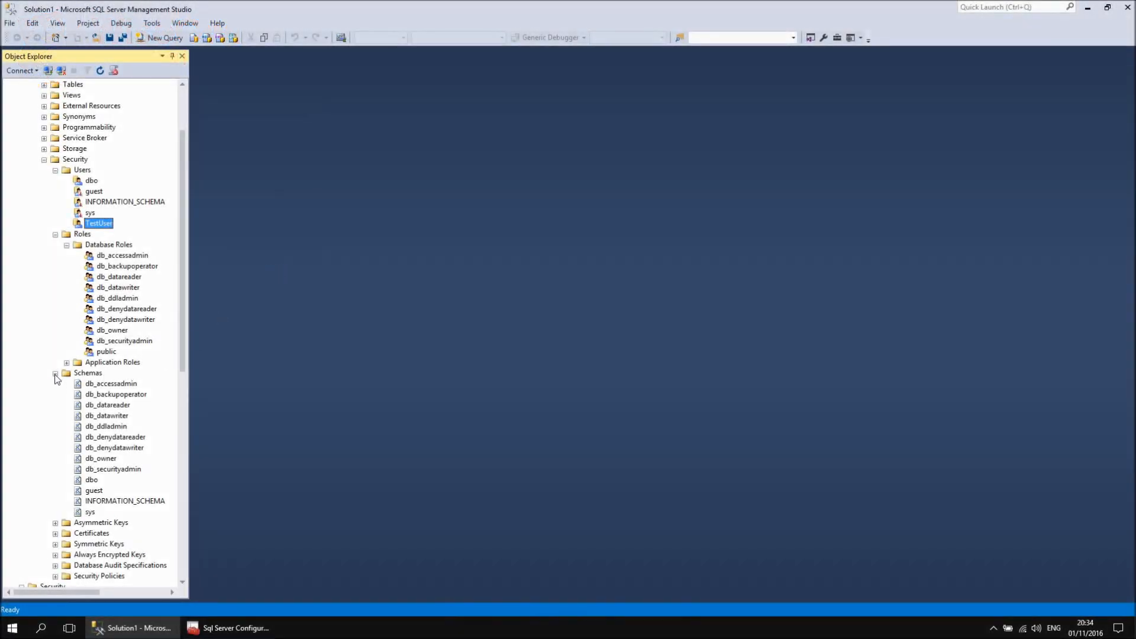
Step: Collapse TestDB's Schemas and Roles folders and the server-level Security folder in the object tree
click(55, 373)
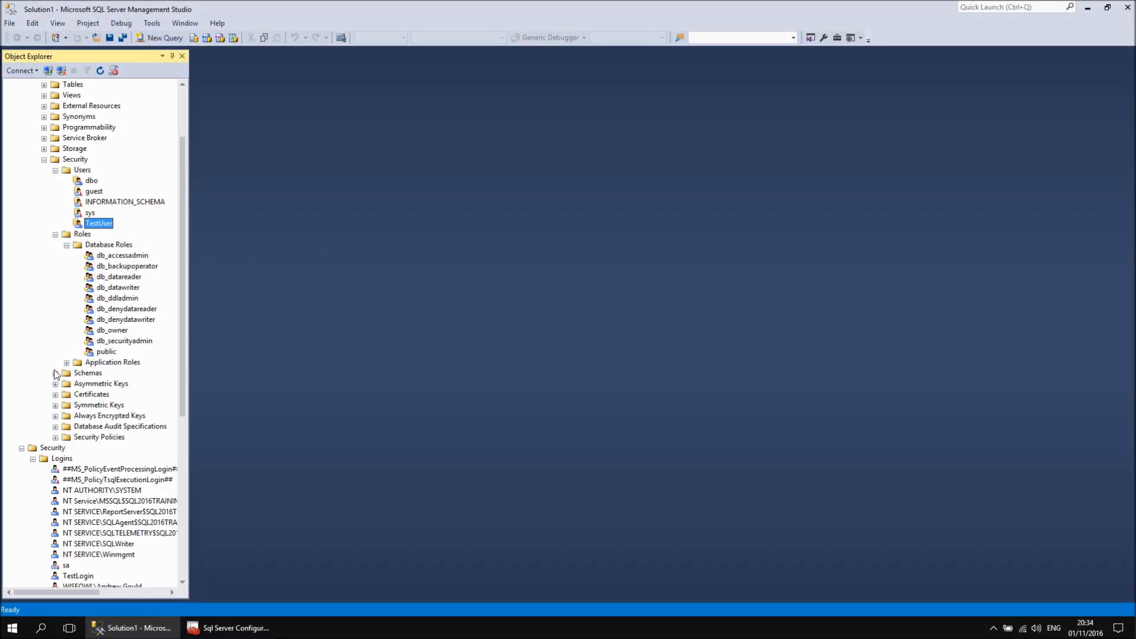
click(55, 234)
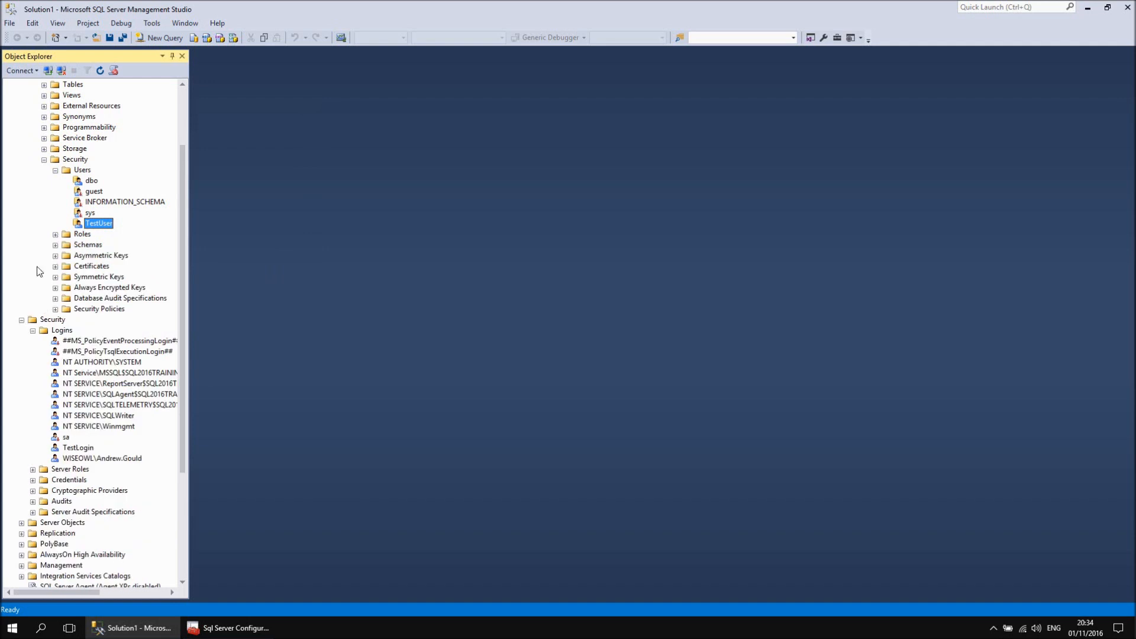
scroll(39, 289, up, 2)
scroll(36, 308, down, 2)
click(21, 320)
scroll(36, 322, up, 2)
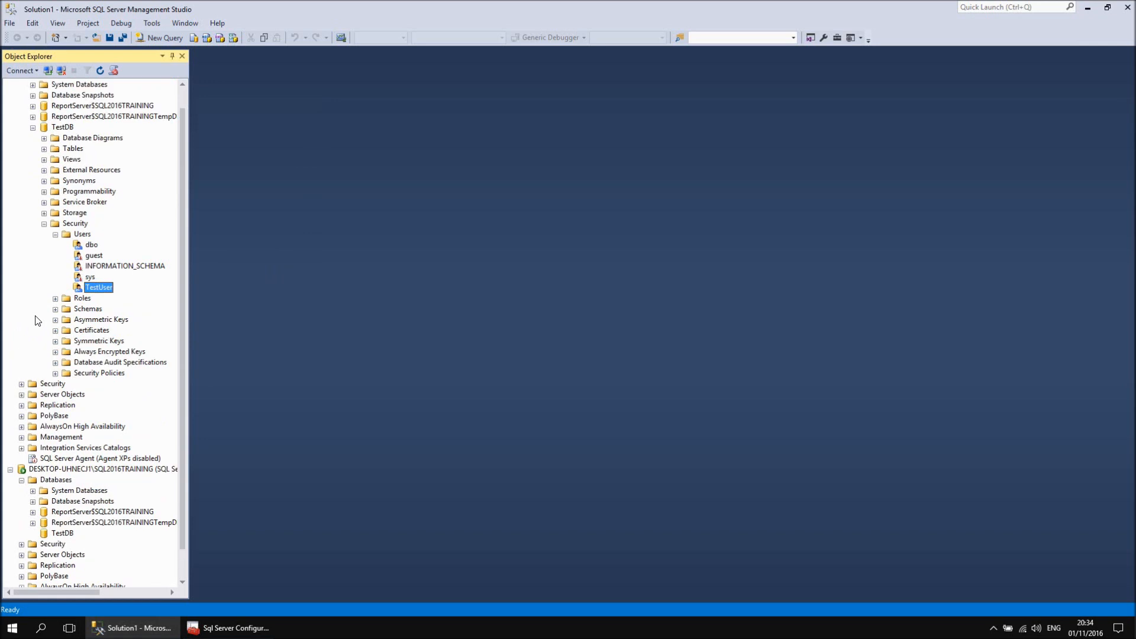
scroll(36, 320, down, 2)
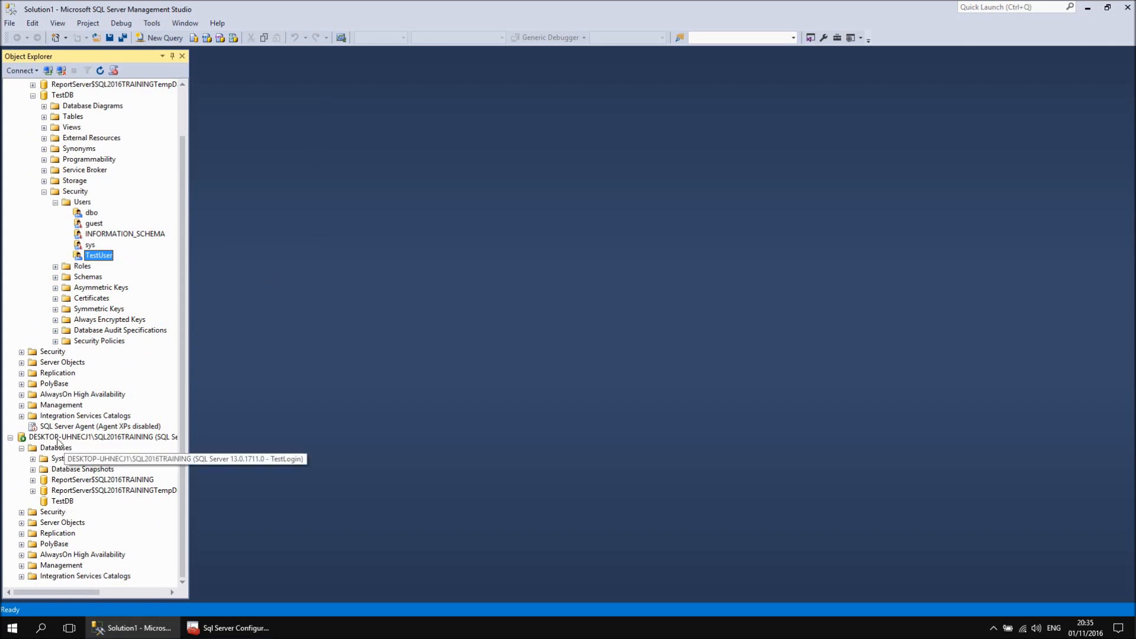
Step: Refresh the TestLogin server connection and expand its Databases folder and the TestDB database
right_click(56, 438)
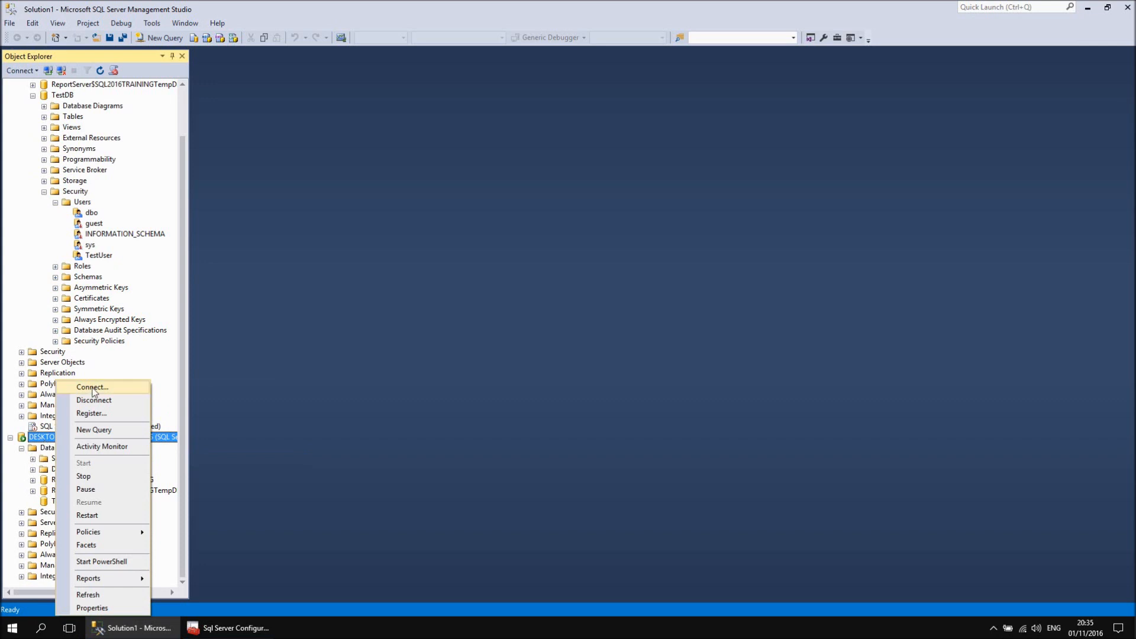
click(89, 594)
click(21, 501)
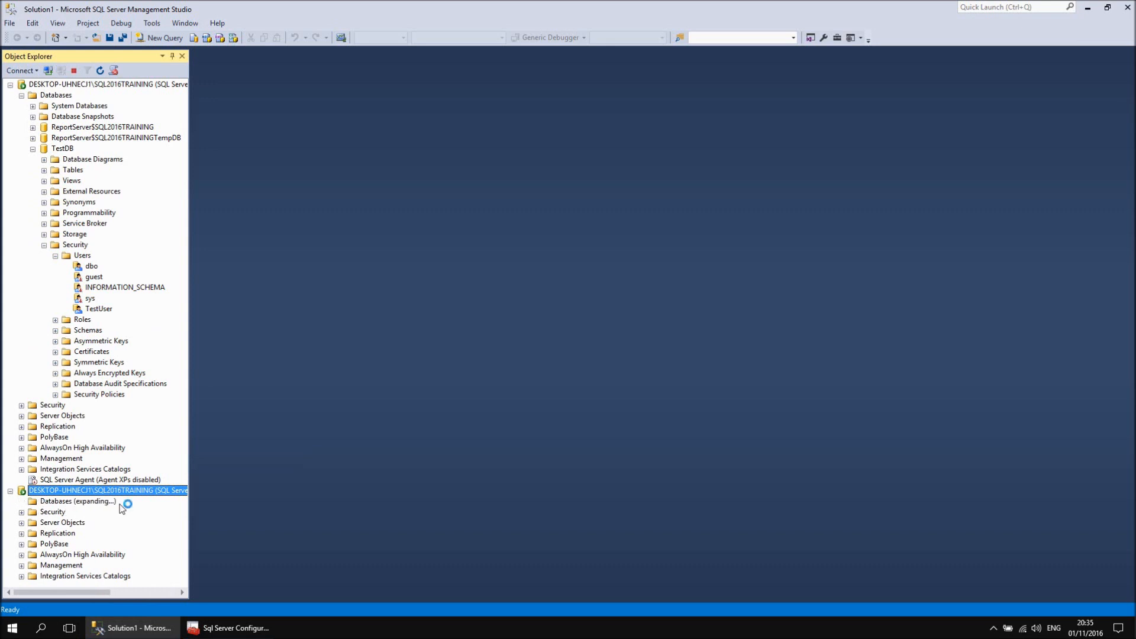
scroll(123, 509, down, 1)
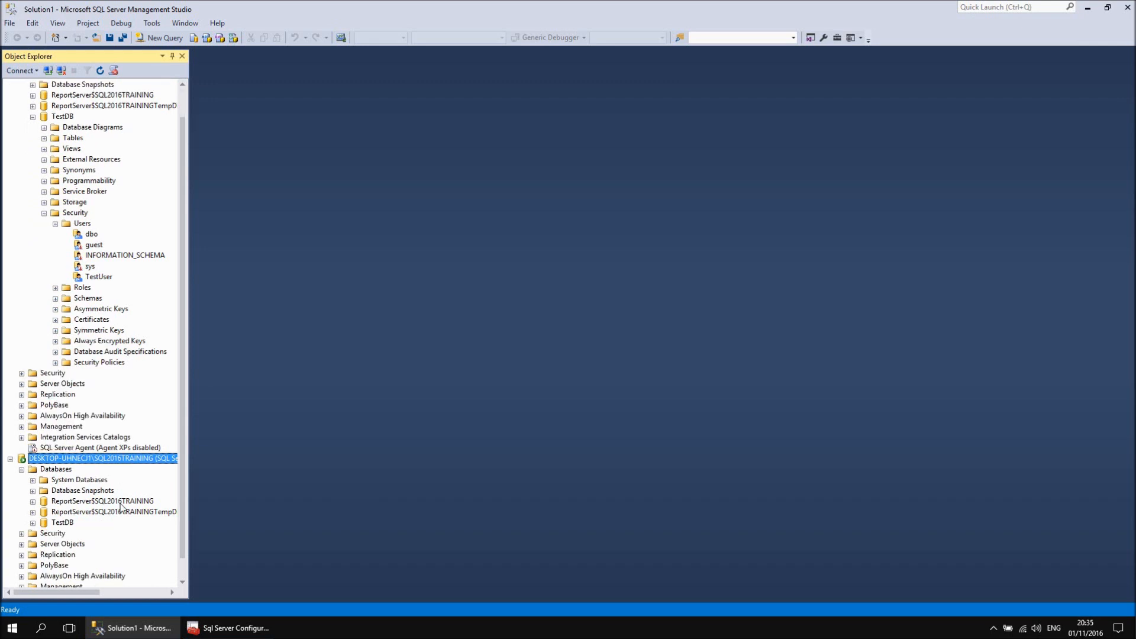
click(33, 523)
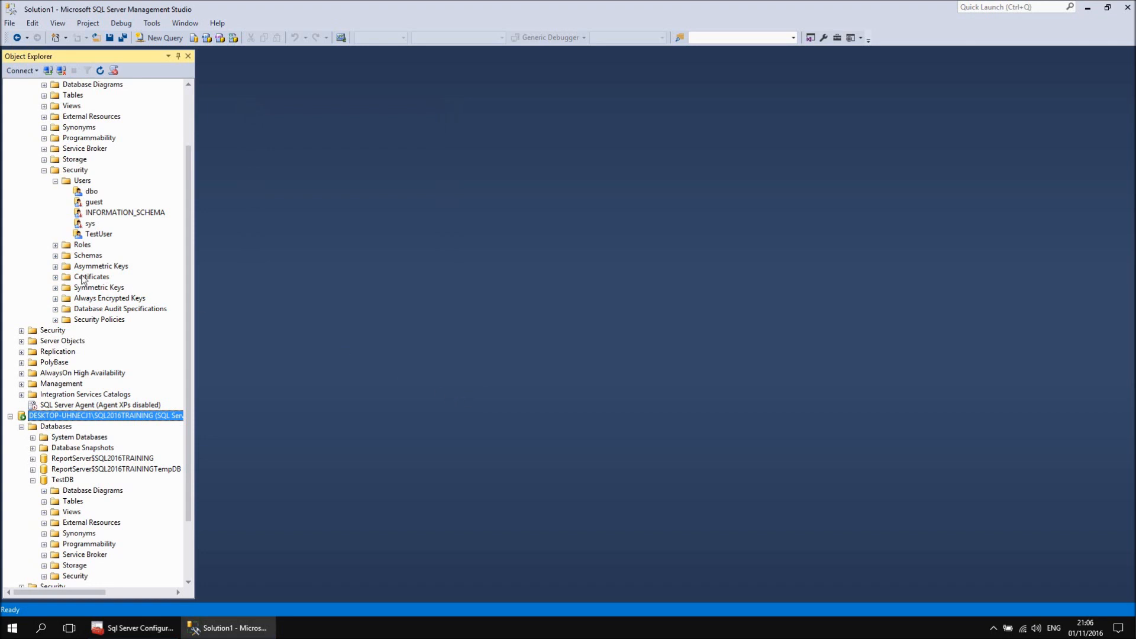
Step: Start a new schema in TestDB under the administrator's connection and name it TestSchema
click(55, 256)
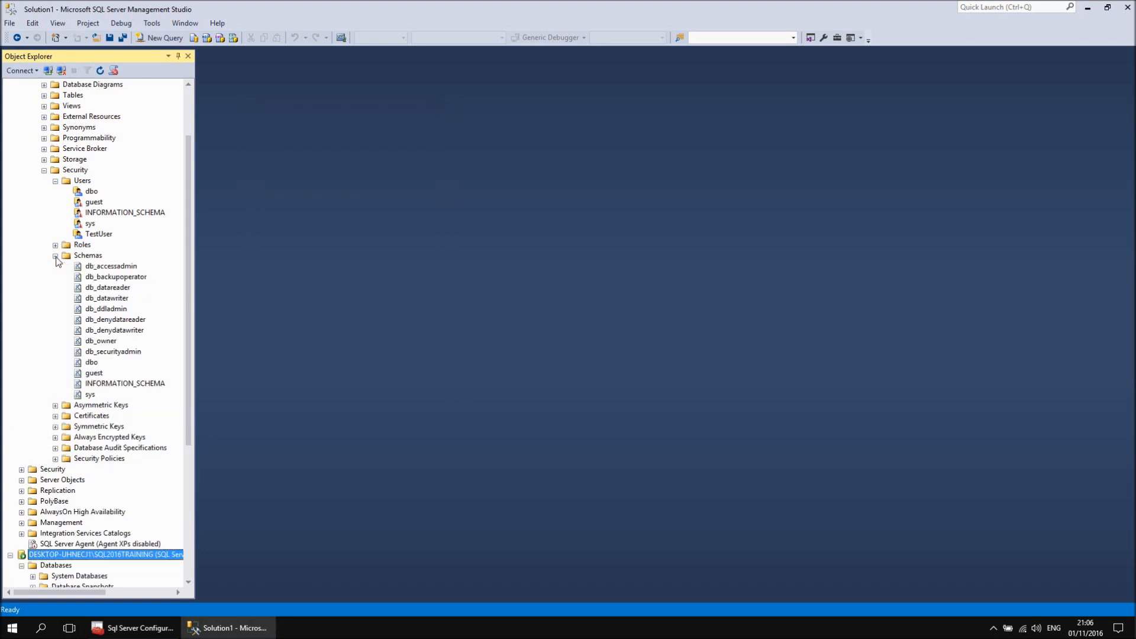
right_click(89, 256)
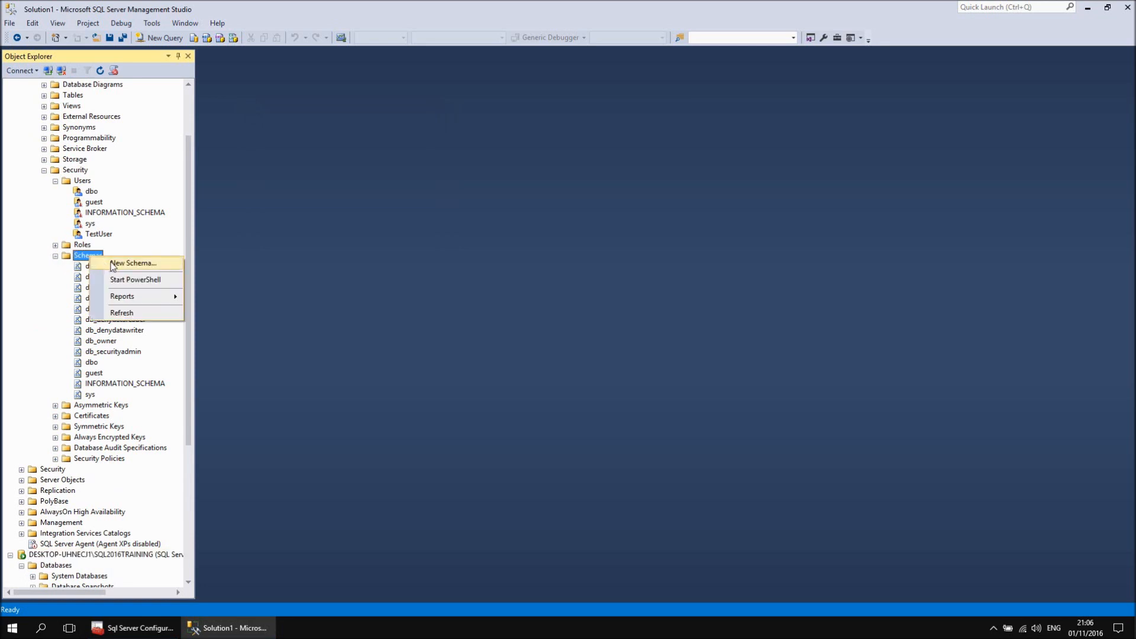
click(113, 265)
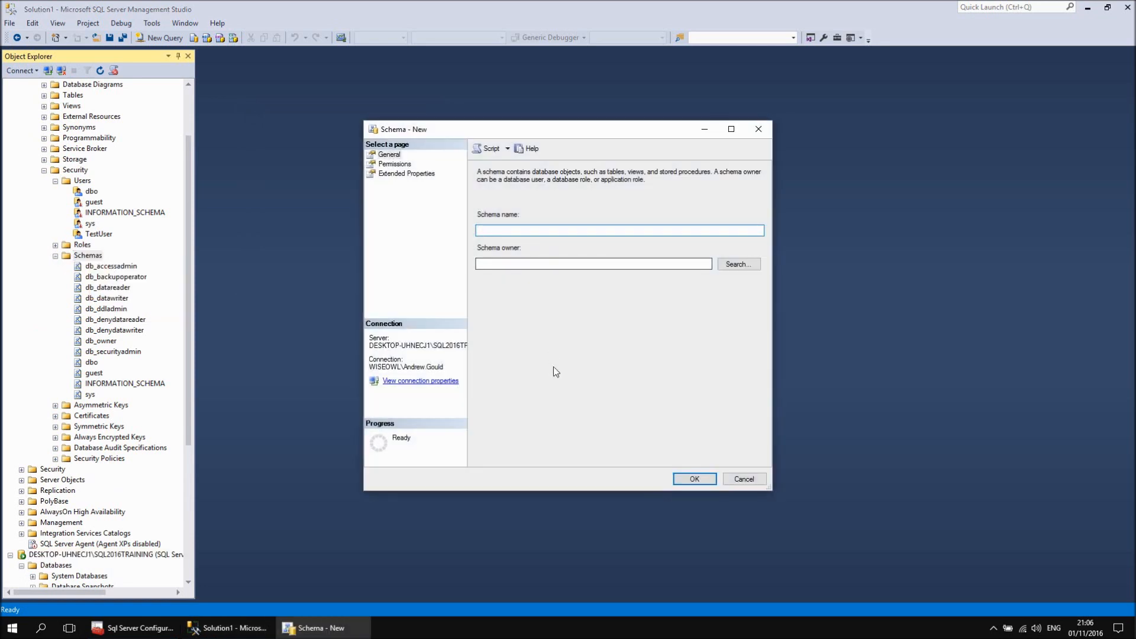
text(TesetSc)
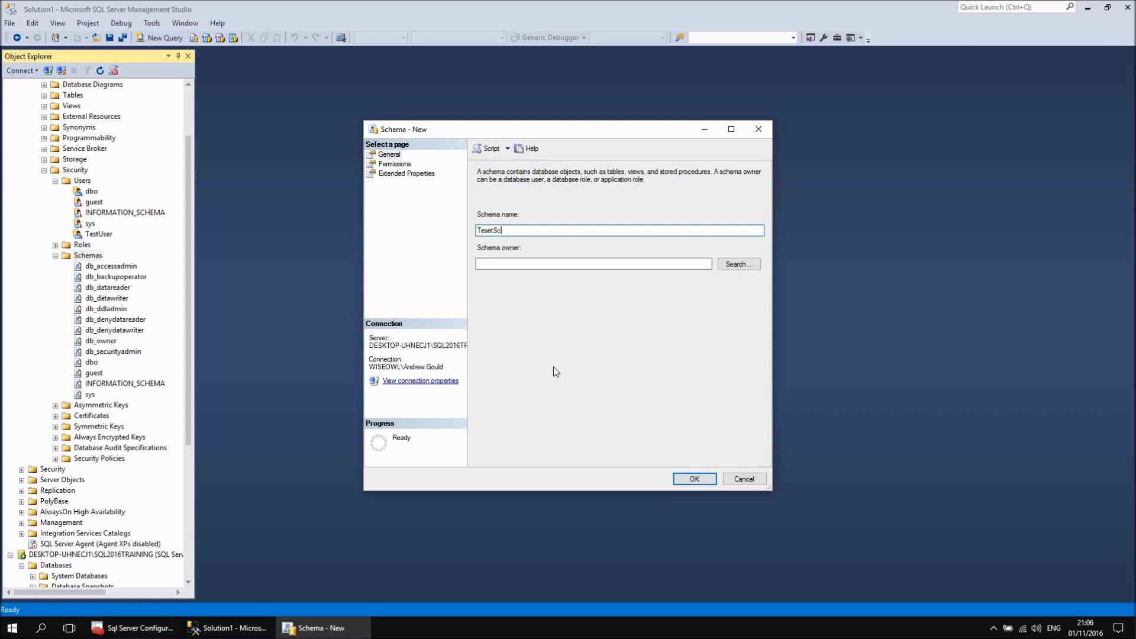
key(BackSpace)
key(BackSpace)
key(BackSpace)
key(BackSpace)
key(BackSpace)
text(stSchema)
Step: Set the owner of the new schema to TestUser by browsing the available roles and users
click(519, 265)
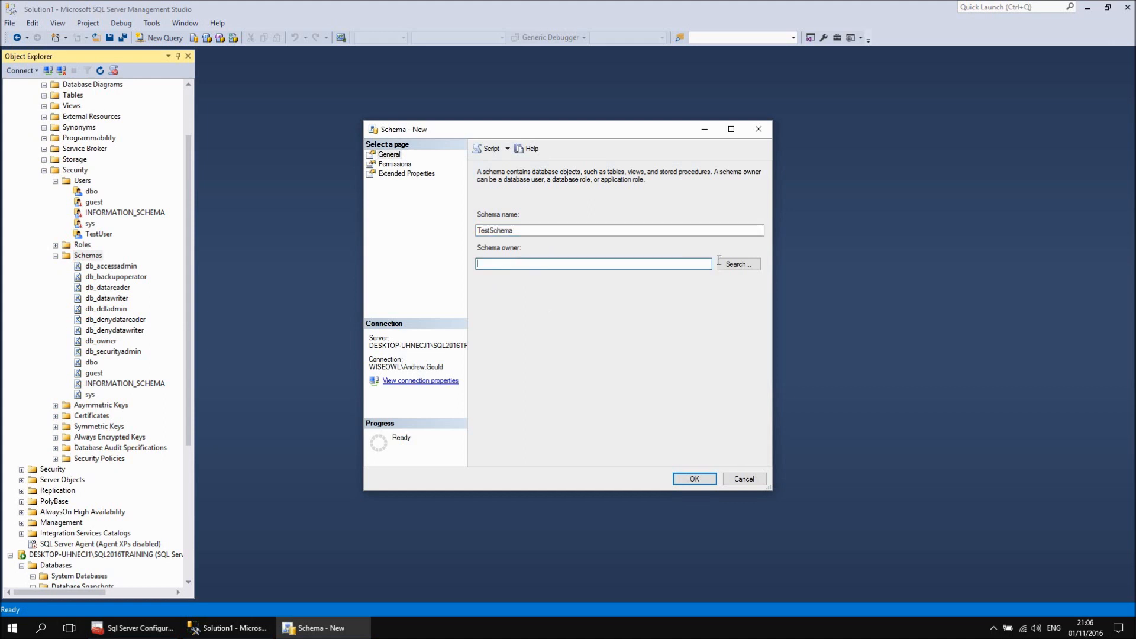
click(741, 264)
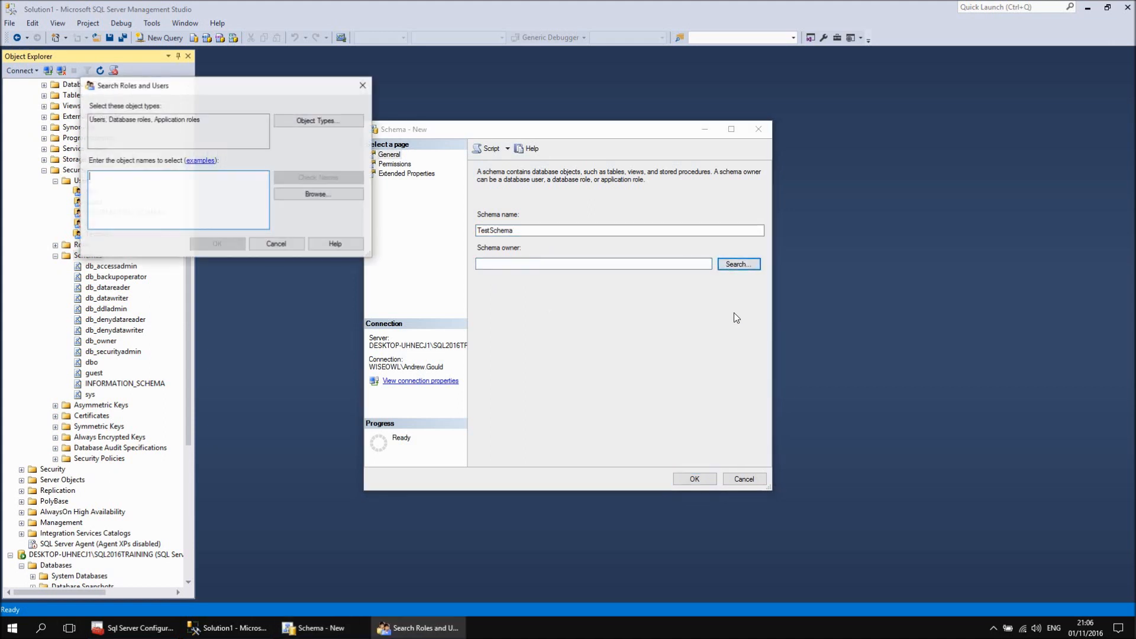
click(329, 195)
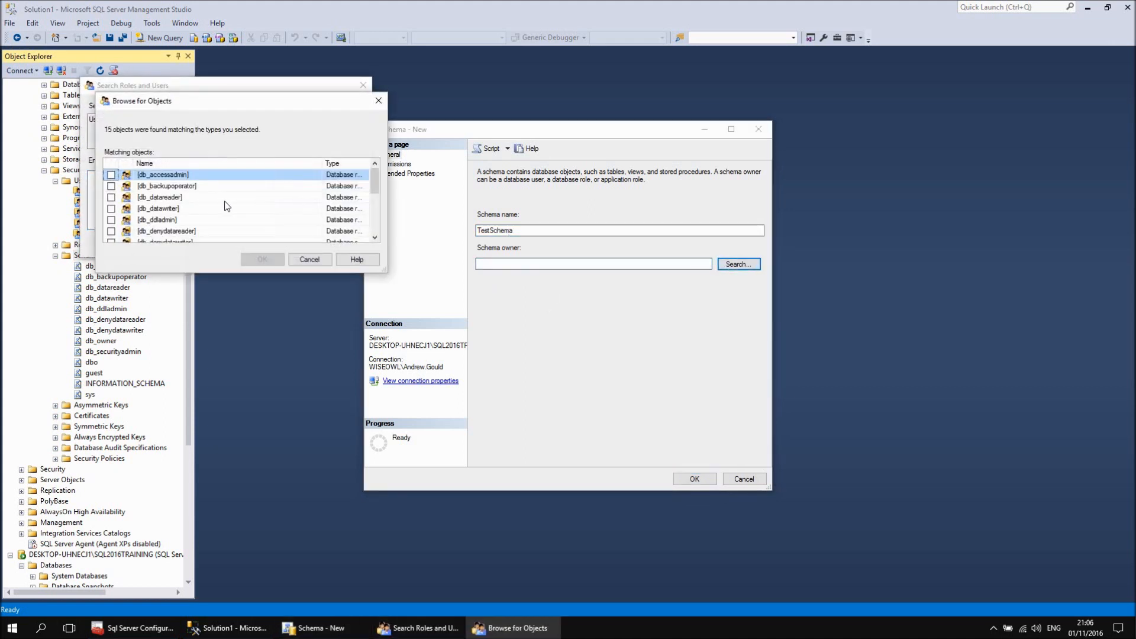
scroll(223, 202, down, 2)
scroll(223, 202, down, 1)
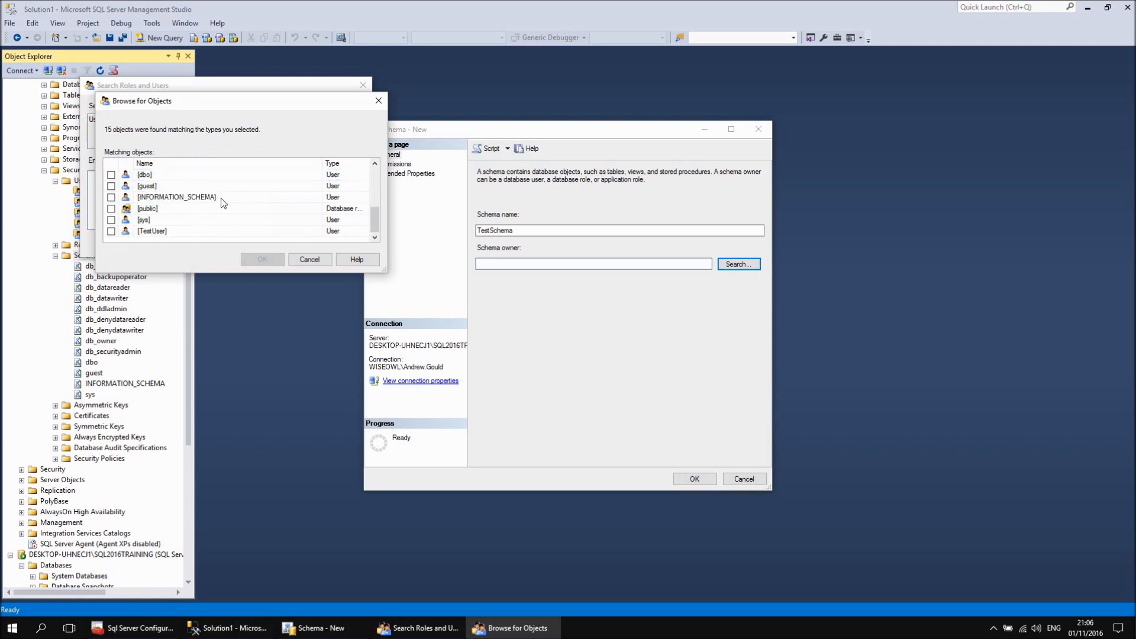
scroll(269, 223, up, 2)
scroll(243, 204, down, 2)
click(112, 231)
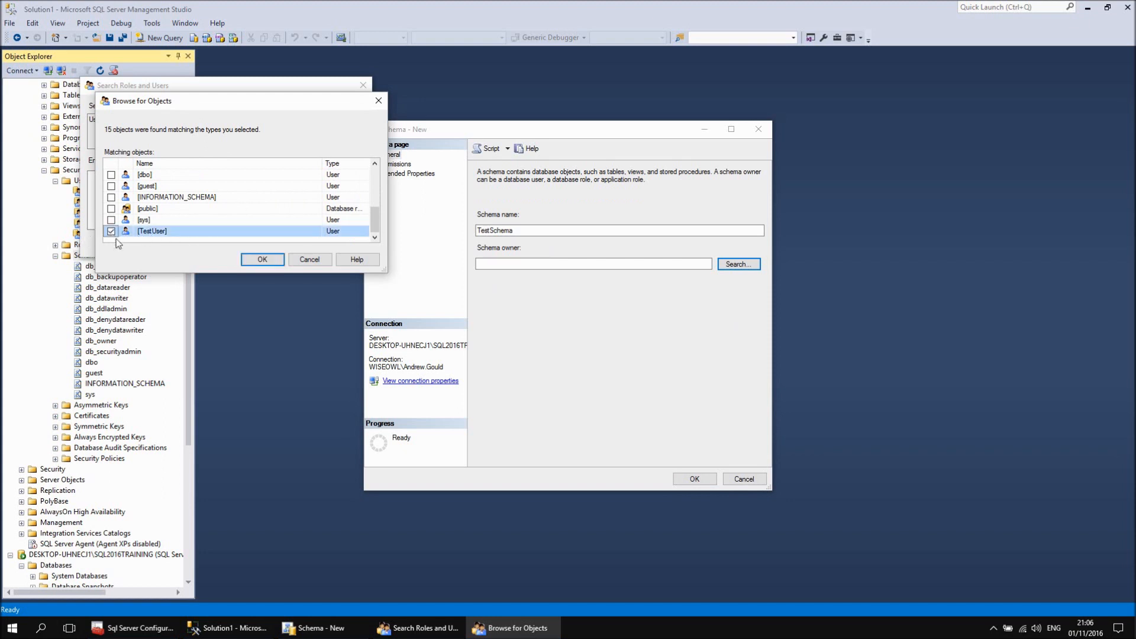
click(253, 260)
click(221, 243)
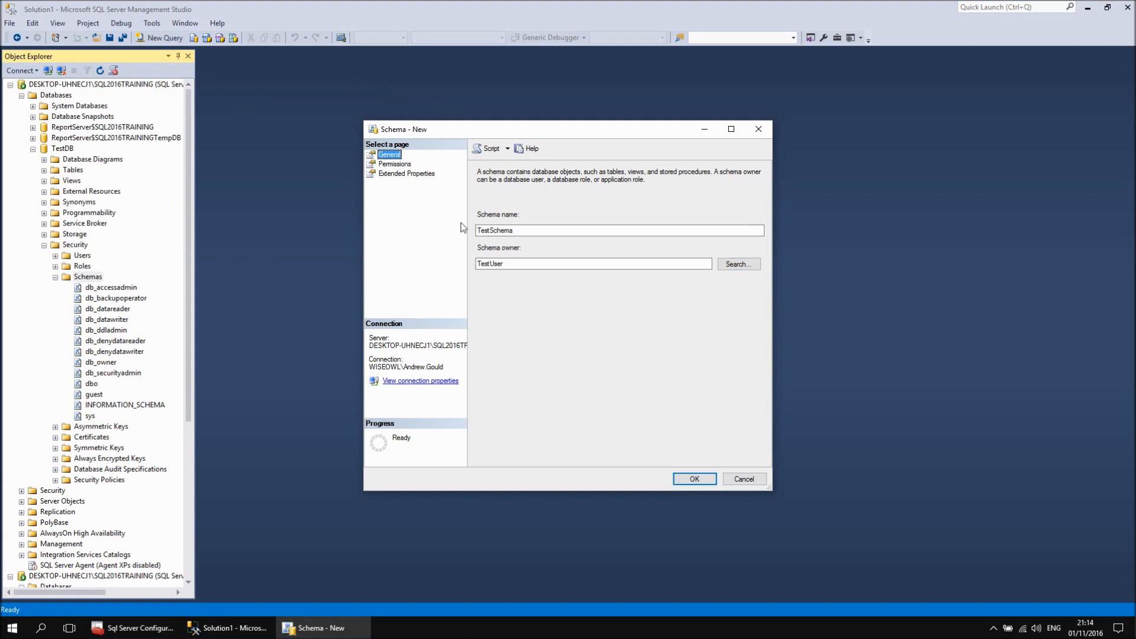
Step: Add TestUser to the new schema's permissions by browsing the users and roles, and create TestSchema
click(402, 165)
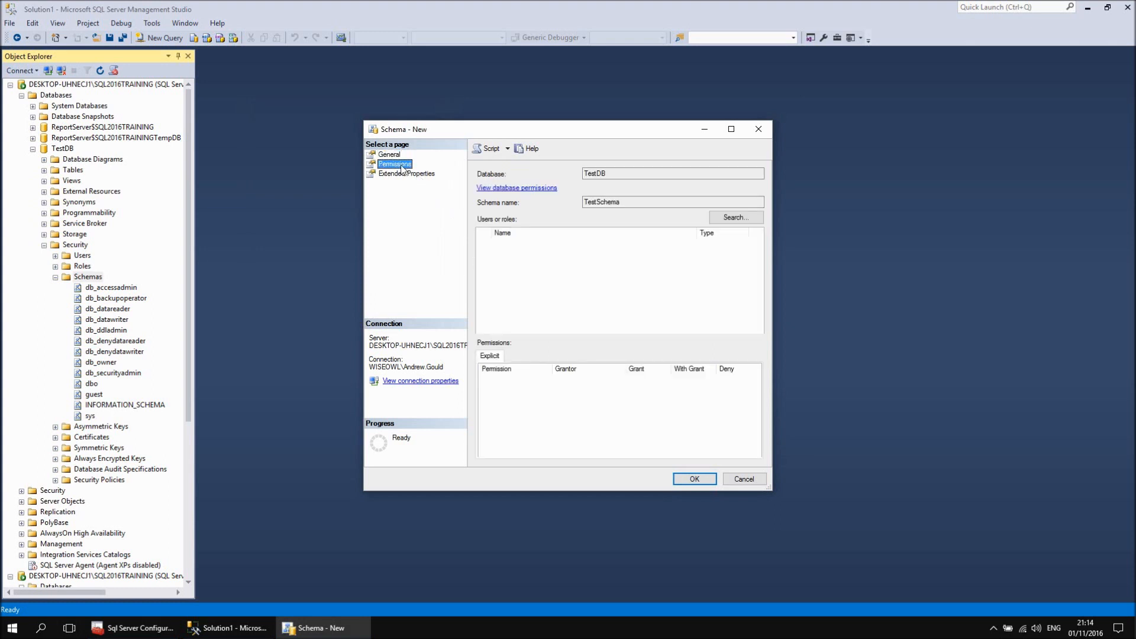
click(736, 218)
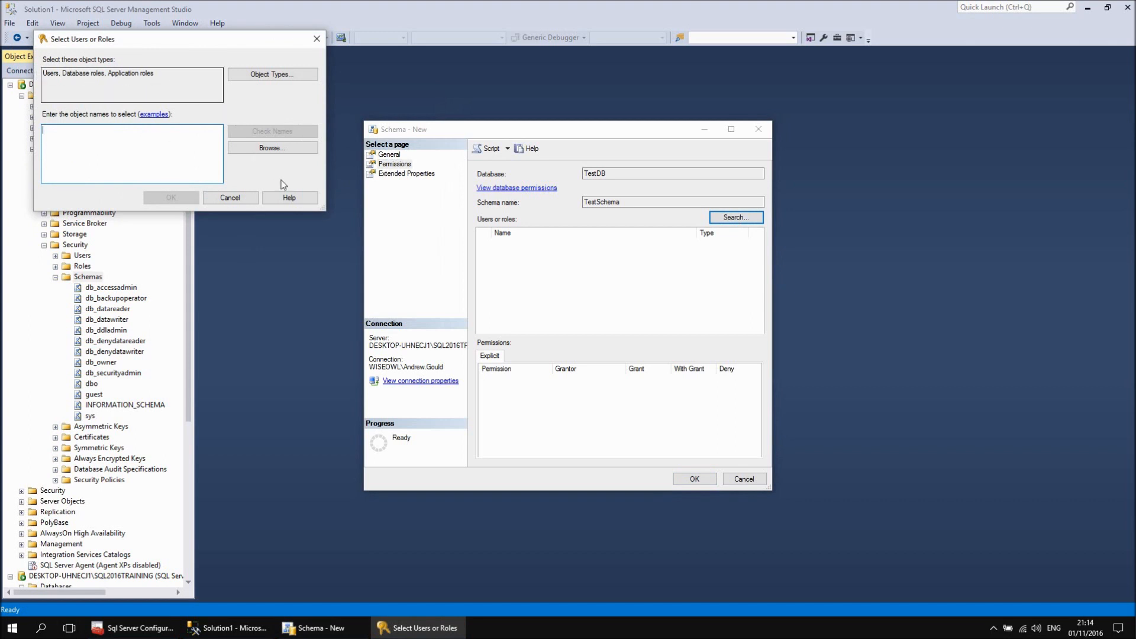
click(272, 149)
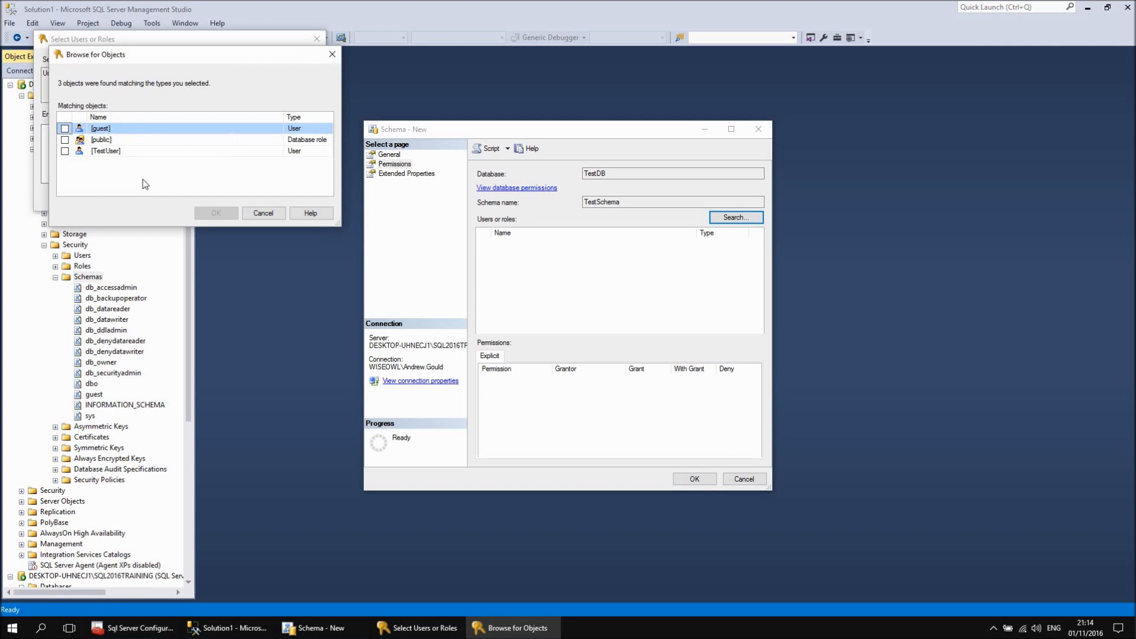
click(65, 152)
click(210, 213)
click(186, 199)
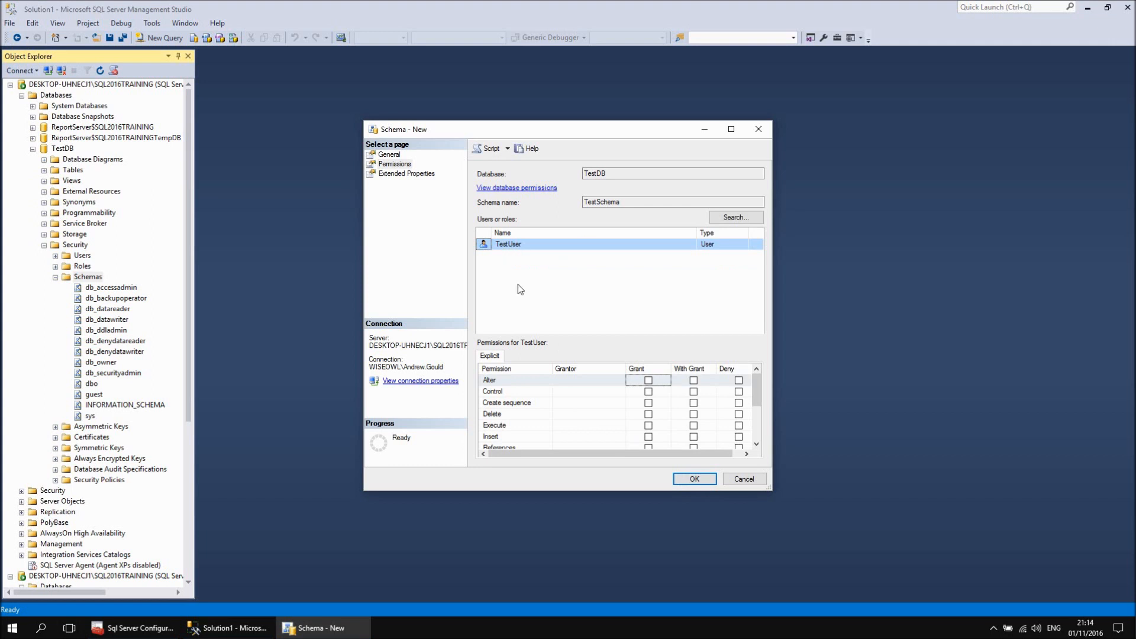
click(695, 478)
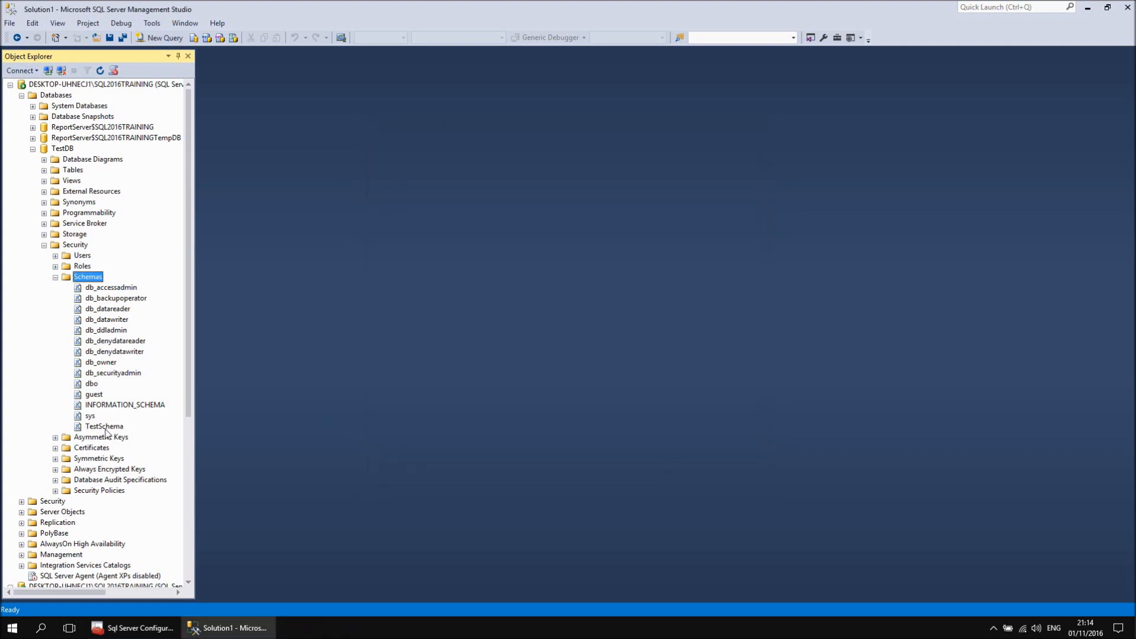
Step: Check TestUser's default schema and owned schemas in the properties of that TestDB user
click(55, 256)
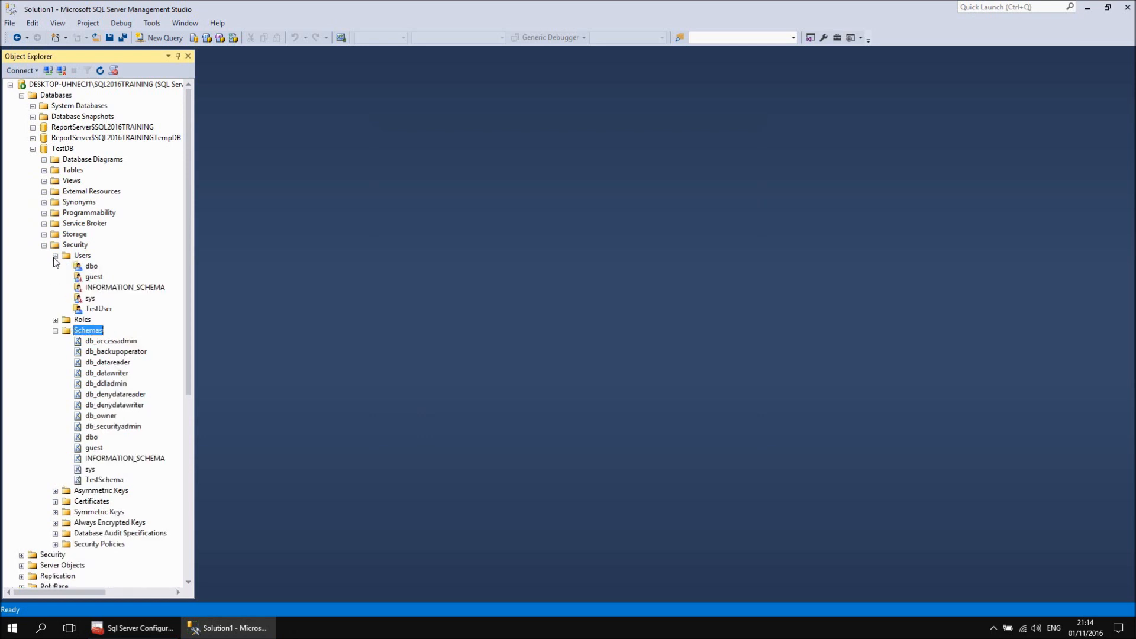
right_click(93, 309)
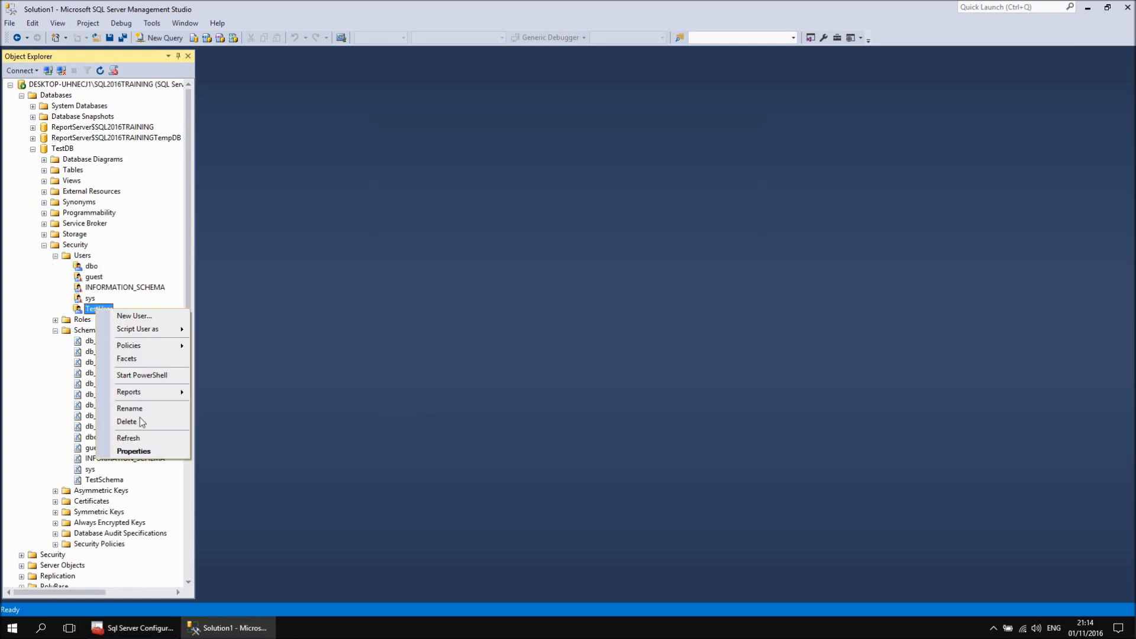
click(146, 453)
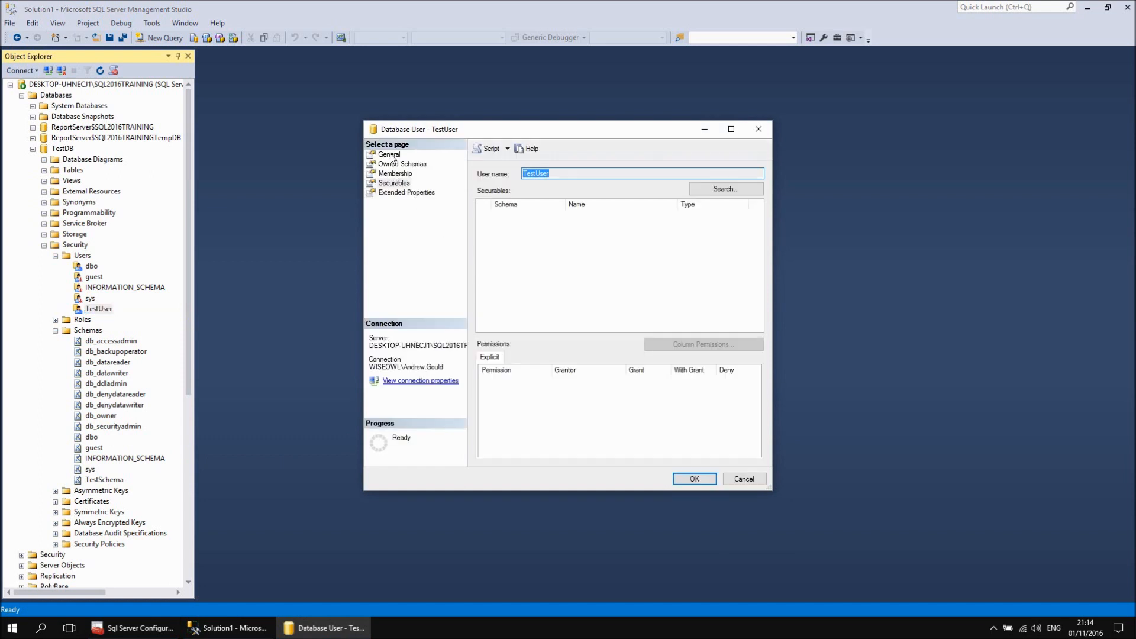
click(389, 156)
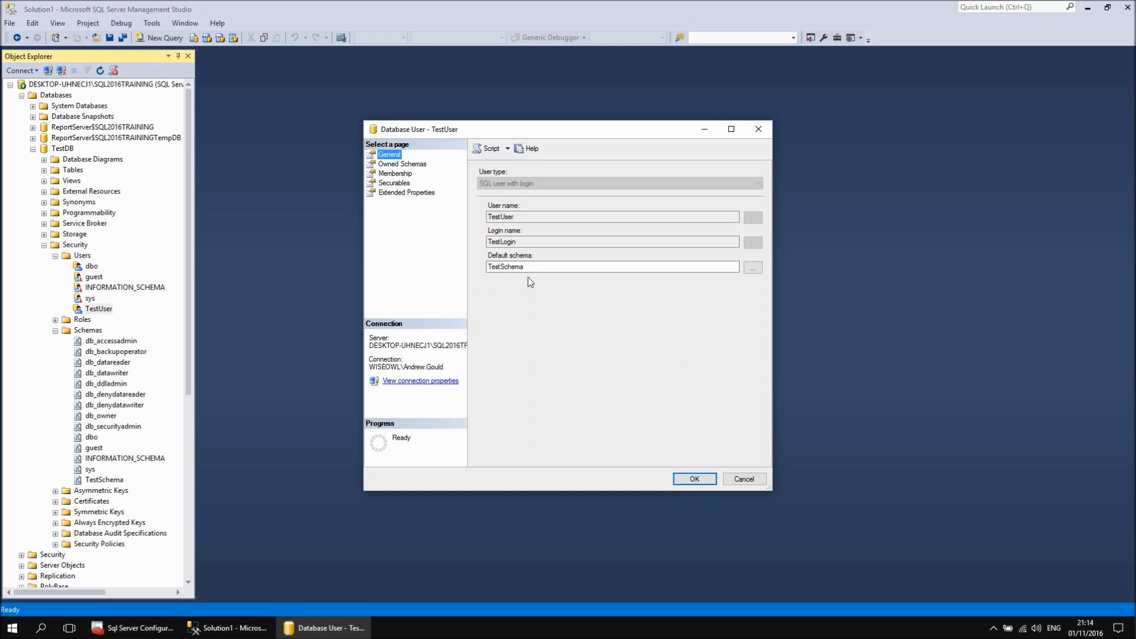
click(402, 163)
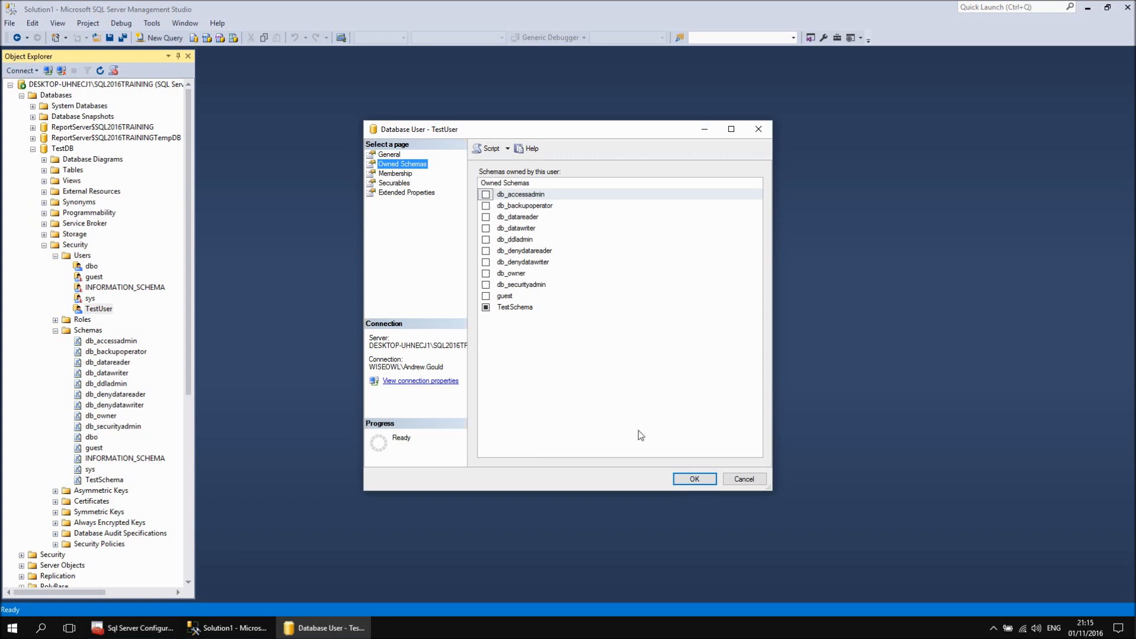
click(690, 479)
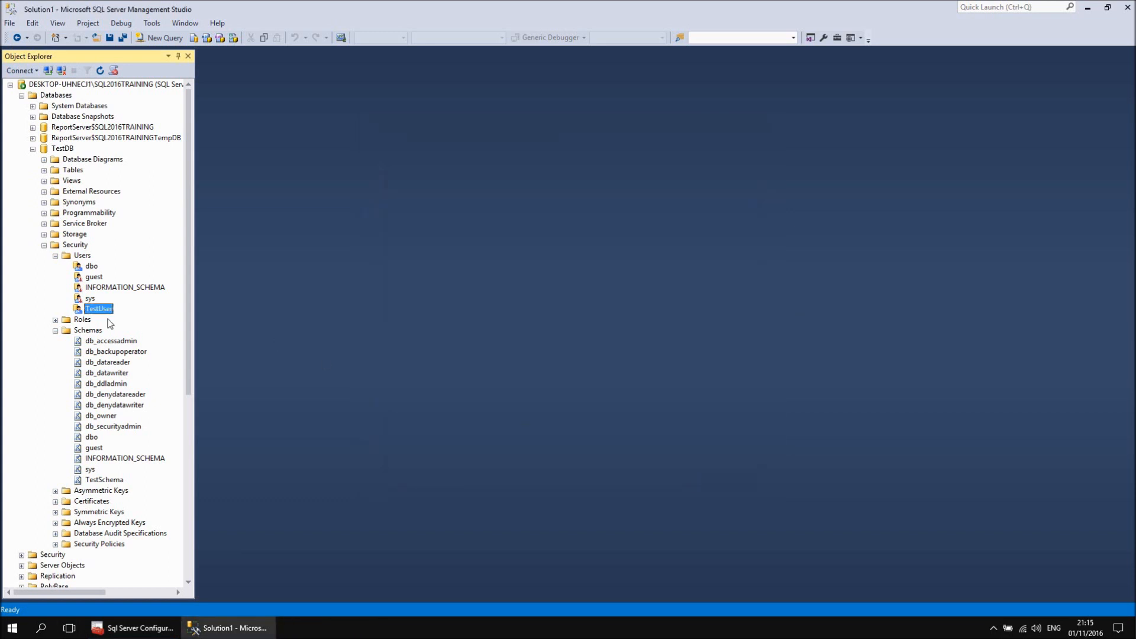
Step: Collapse TestDB's Schemas, Users and Security folders and widen the object tree until the connection names are readable
click(55, 330)
click(55, 255)
click(44, 245)
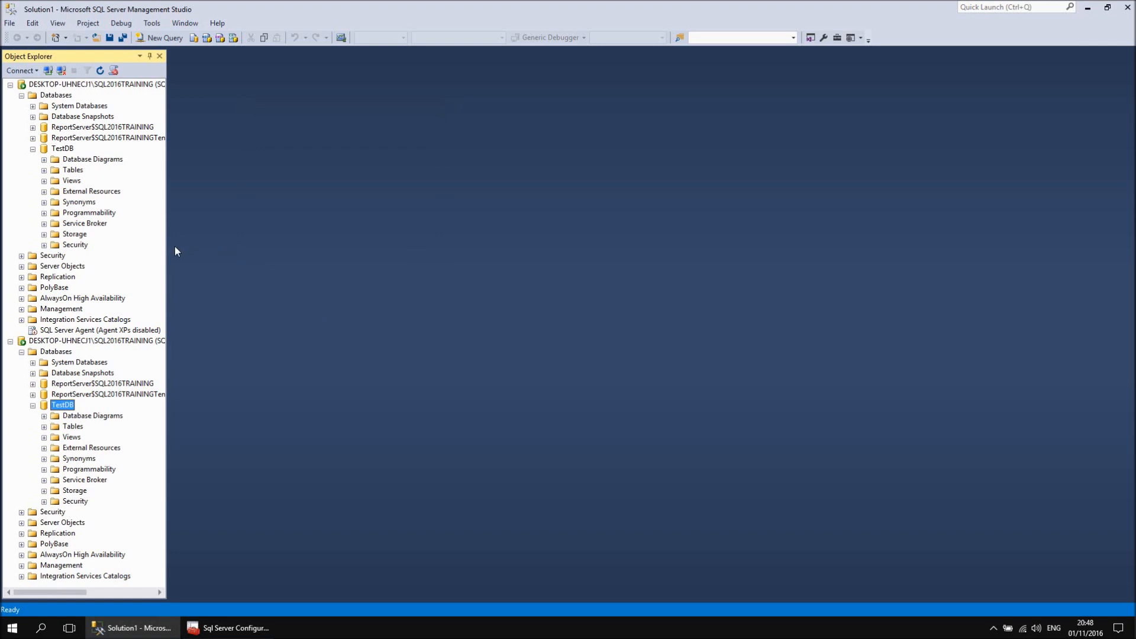
drag(167, 246, 226, 249)
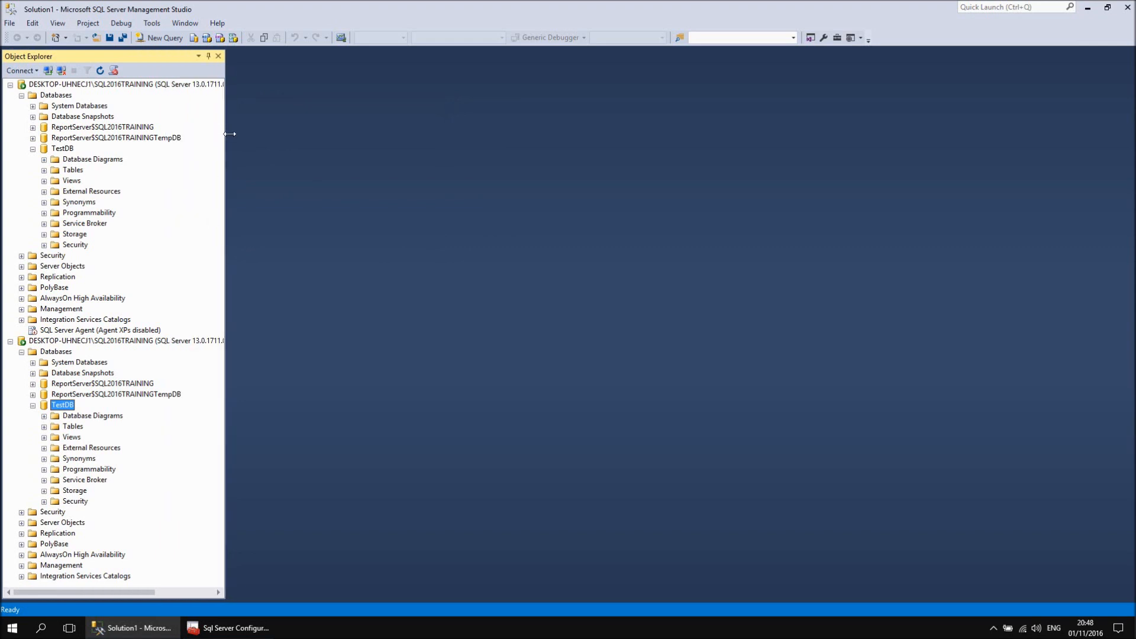
drag(225, 134, 227, 135)
drag(279, 140, 289, 139)
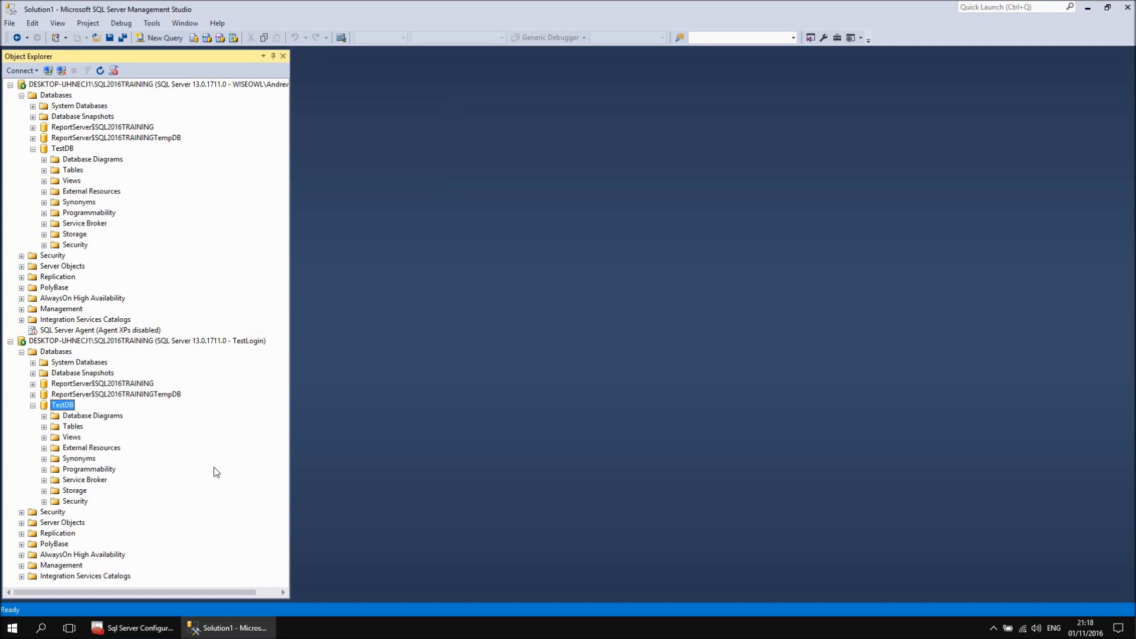
Step: Start a new table in TestDB under the TestLogin connection and display the table's properties
click(44, 426)
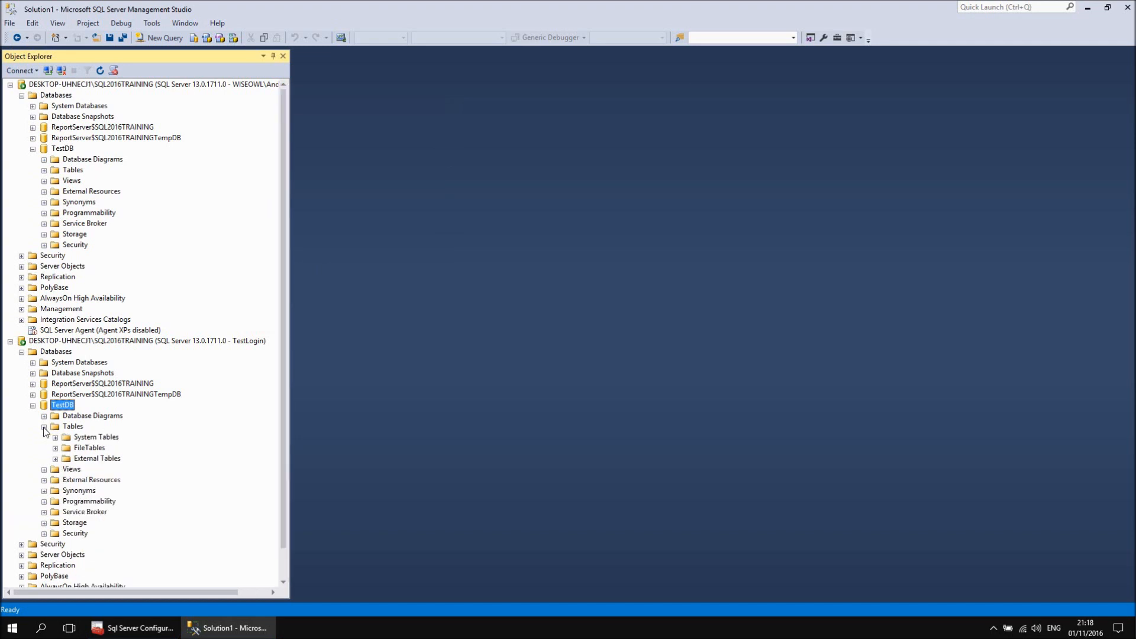
right_click(75, 431)
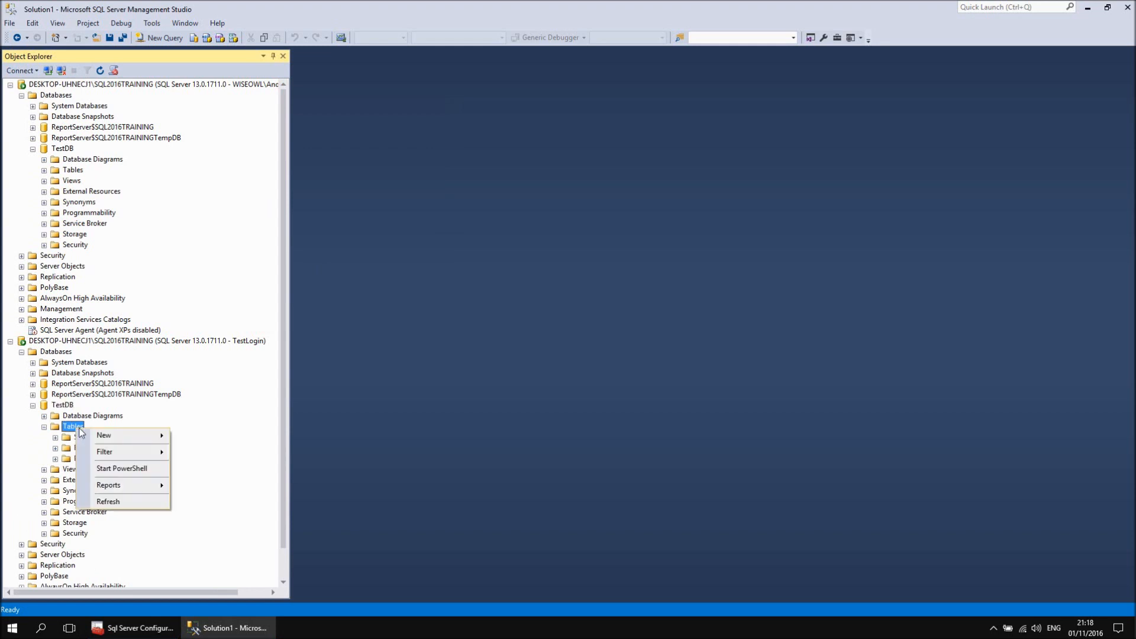
mouse_move(124, 437)
click(201, 438)
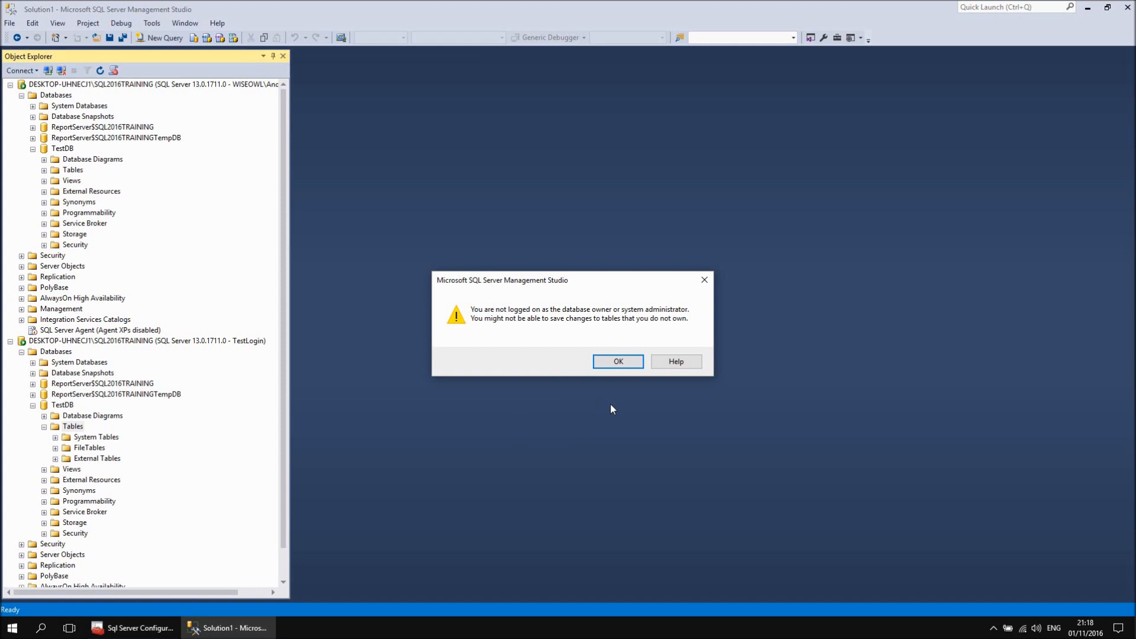
click(618, 362)
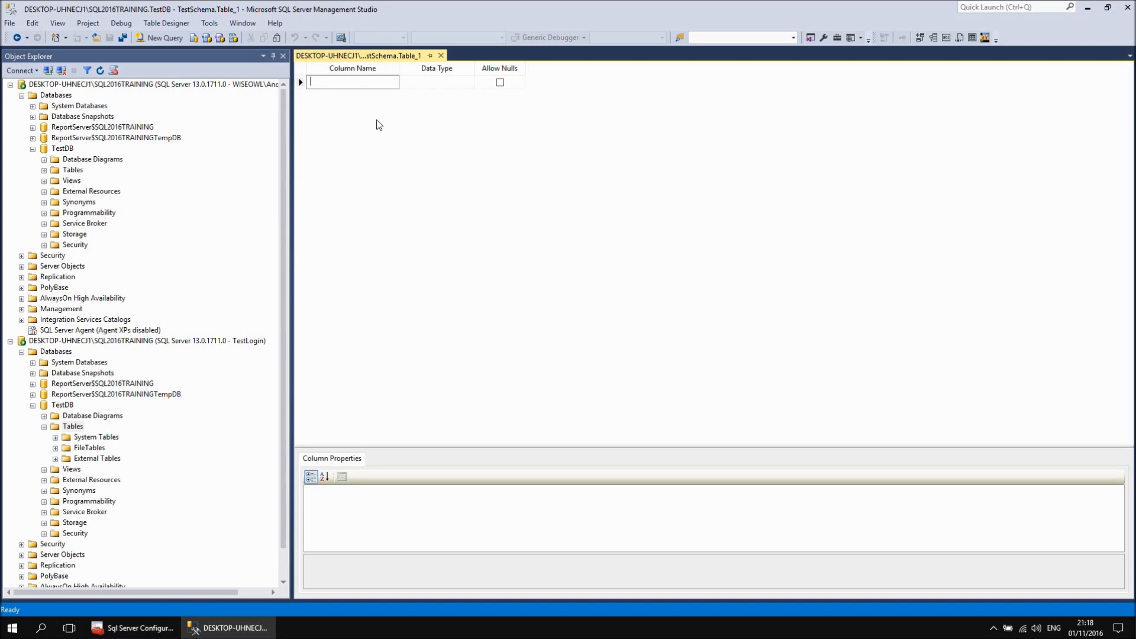
click(57, 24)
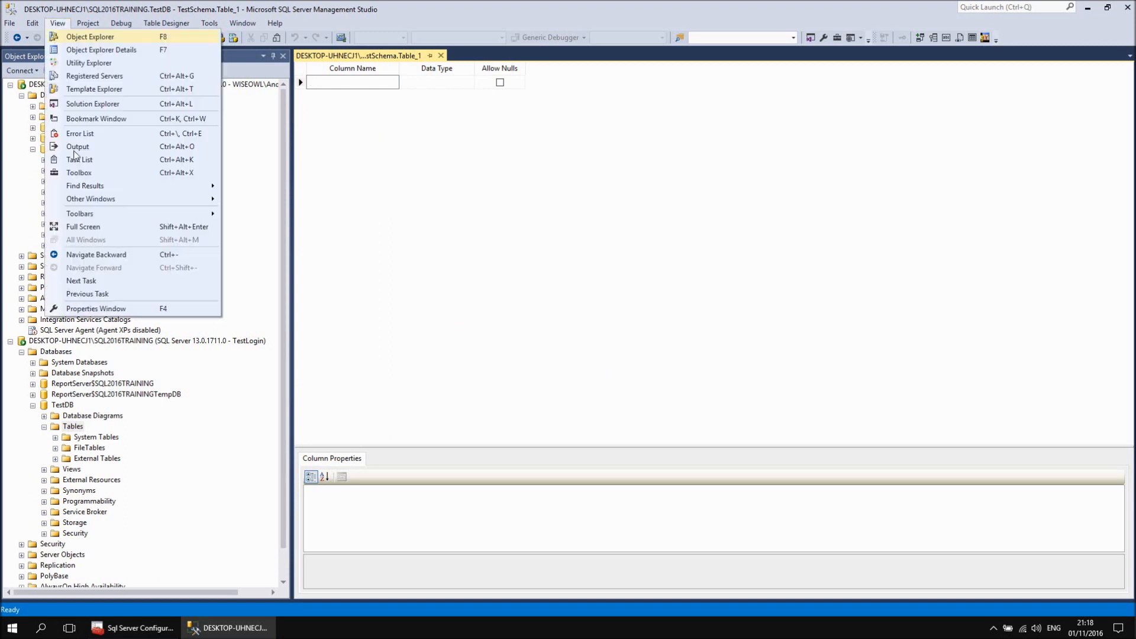
click(123, 309)
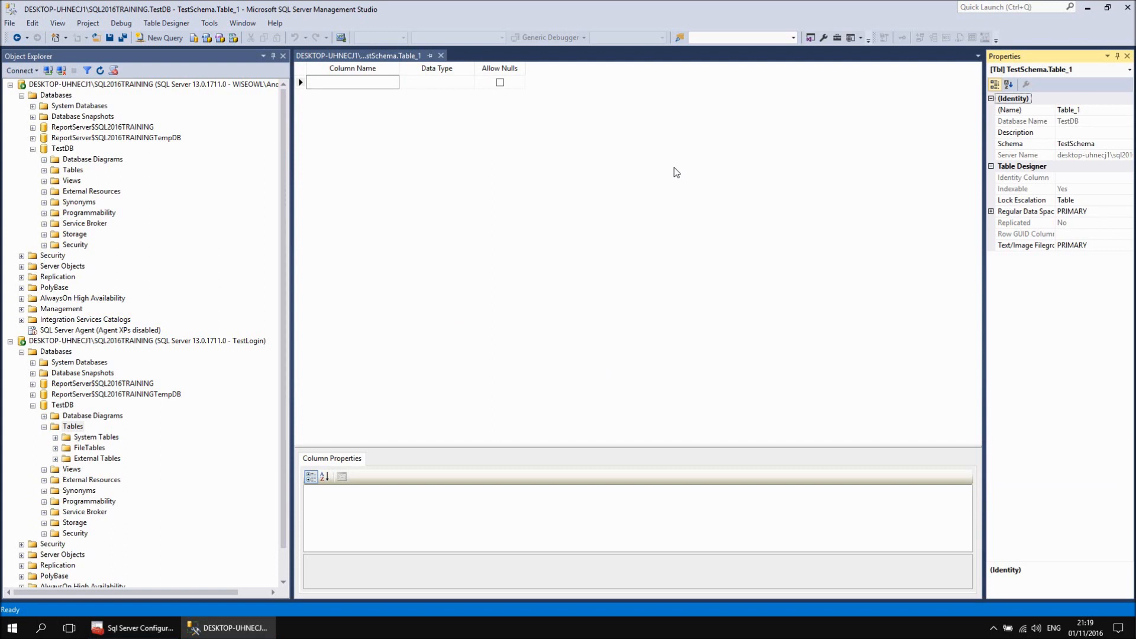
Step: Add a column named TestColumn1 with data type nchar(10), and close and save the table as Table_1
click(326, 83)
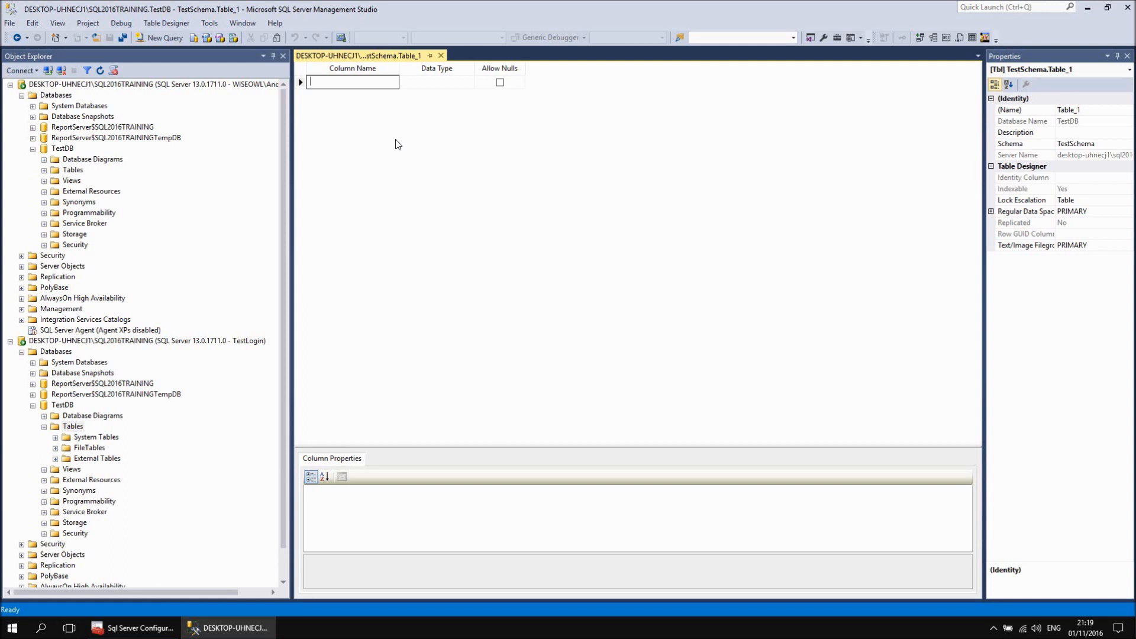
text(TestColumn1)
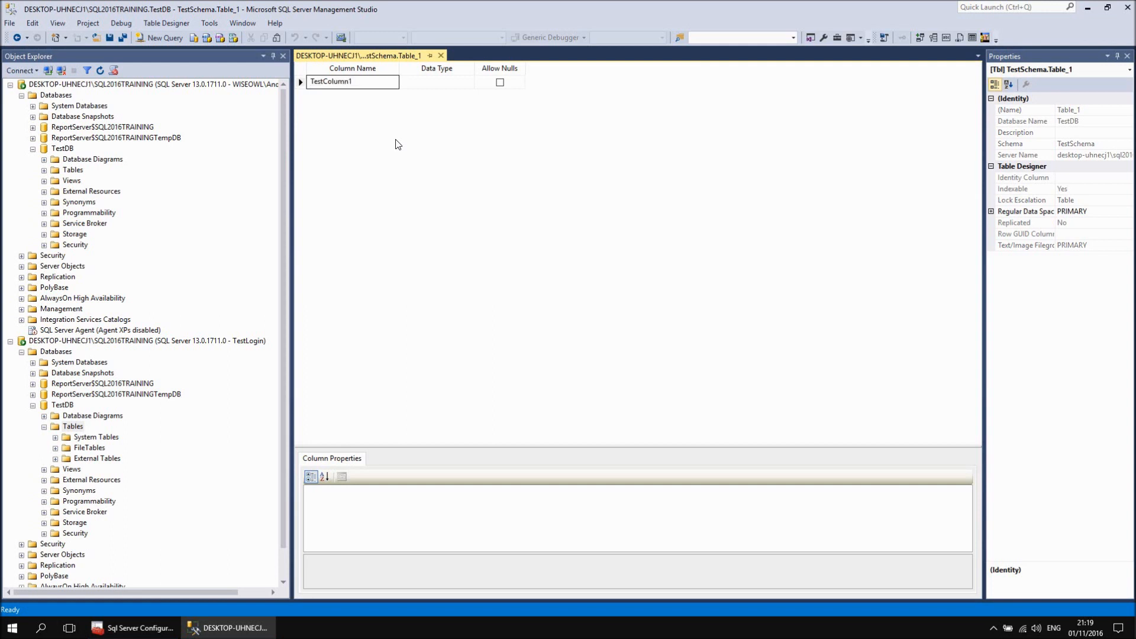
key(Tab)
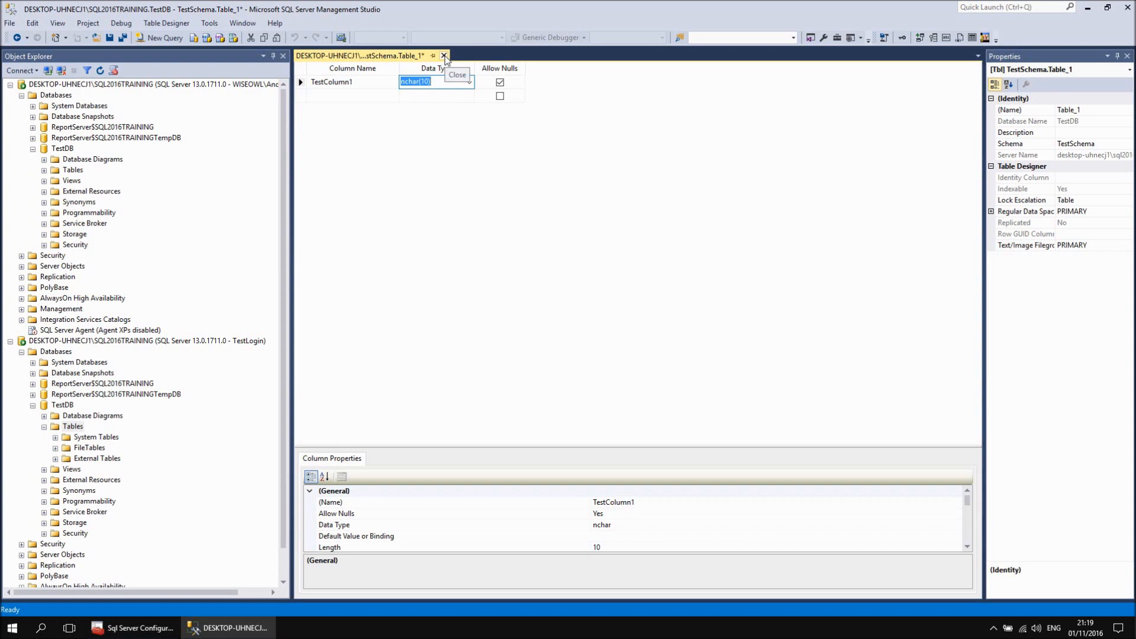
click(443, 56)
click(551, 385)
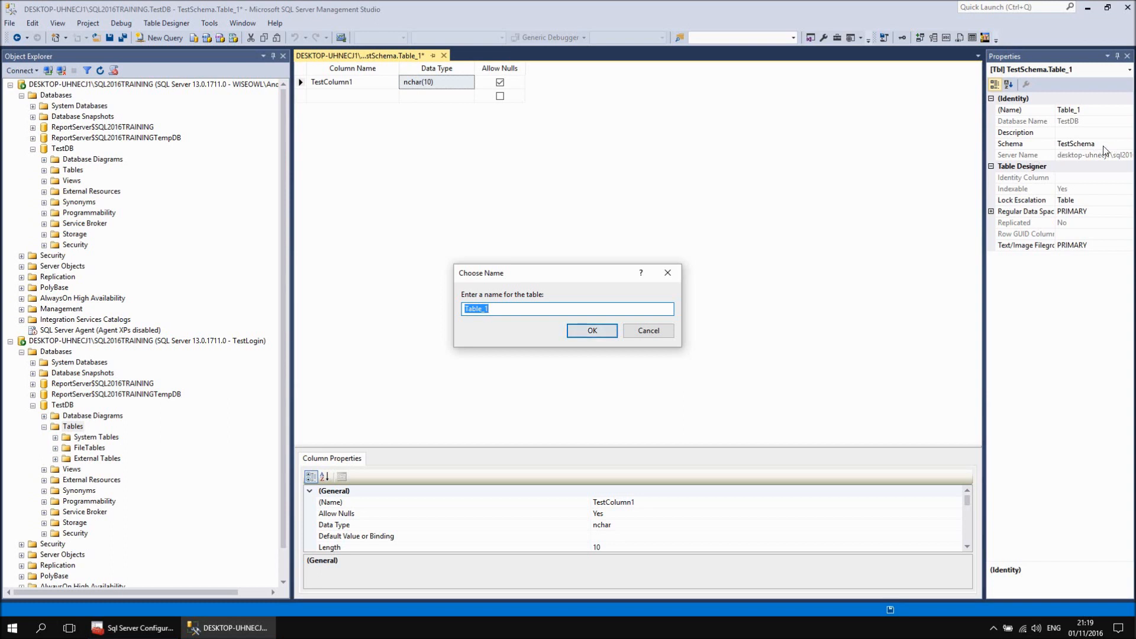
click(591, 330)
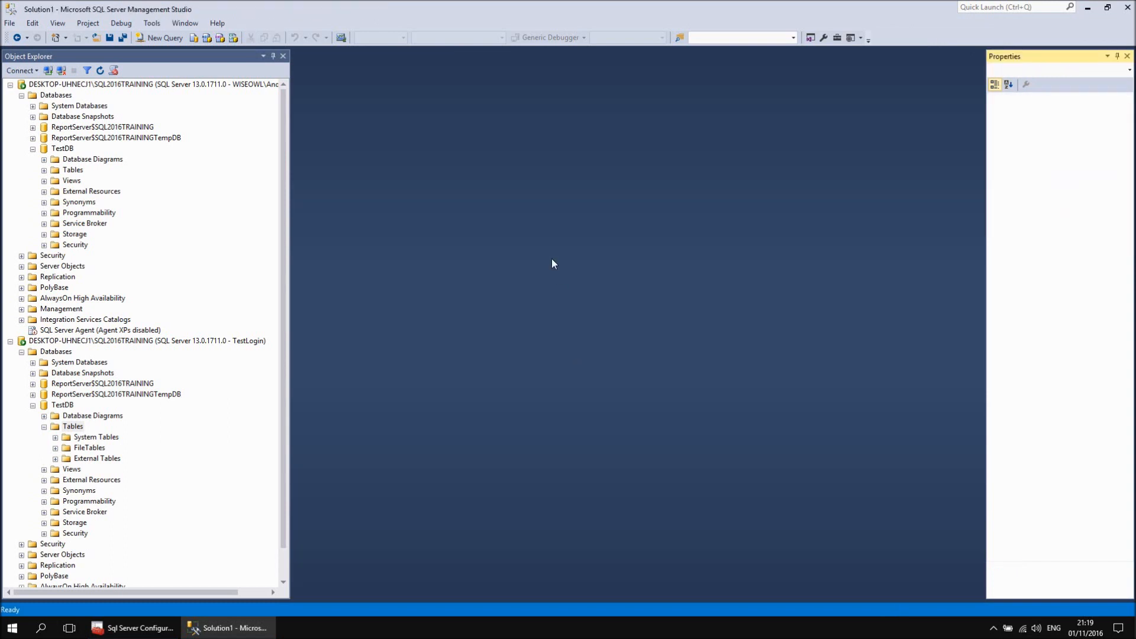
Step: Refresh TestDB's Tables folder under TestLogin and expand the Tables folder under the administrator's connection
right_click(74, 427)
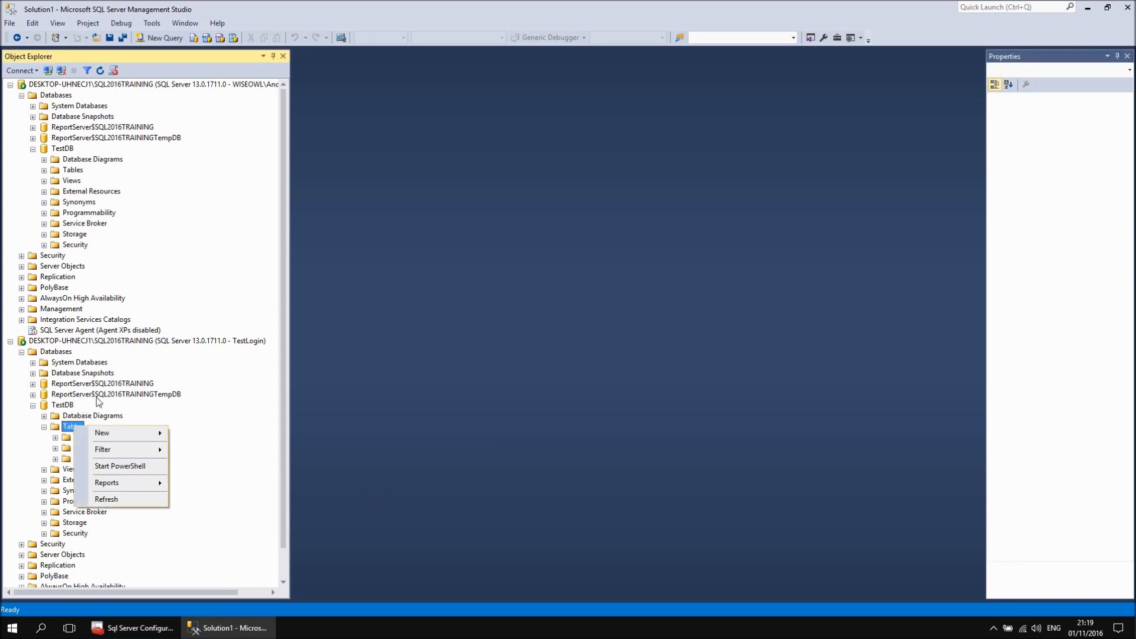
click(105, 499)
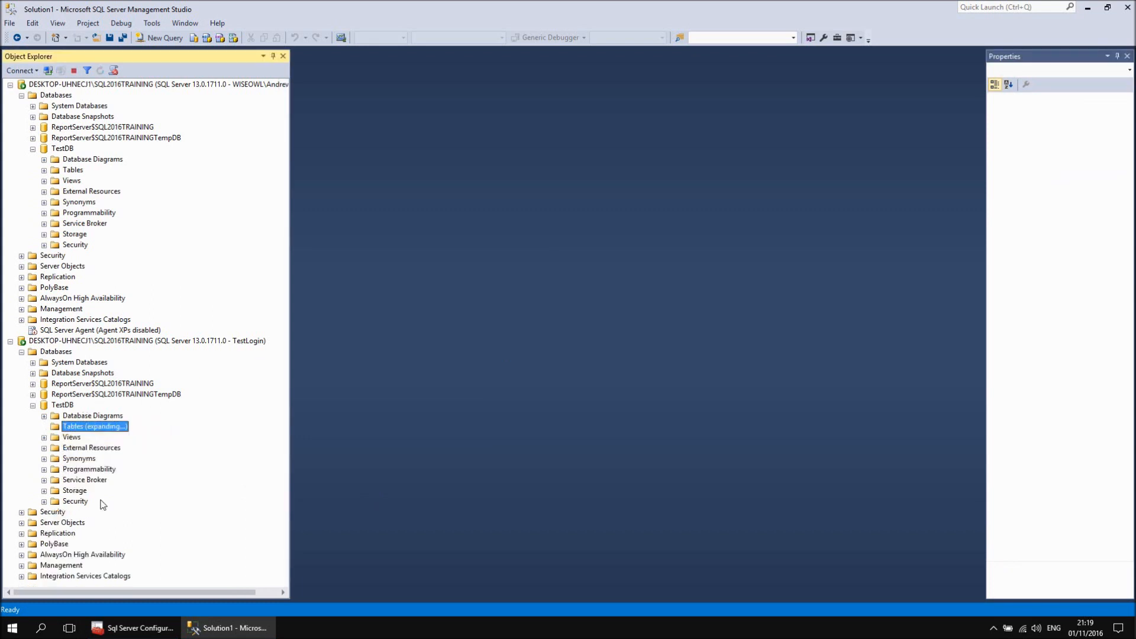
click(44, 171)
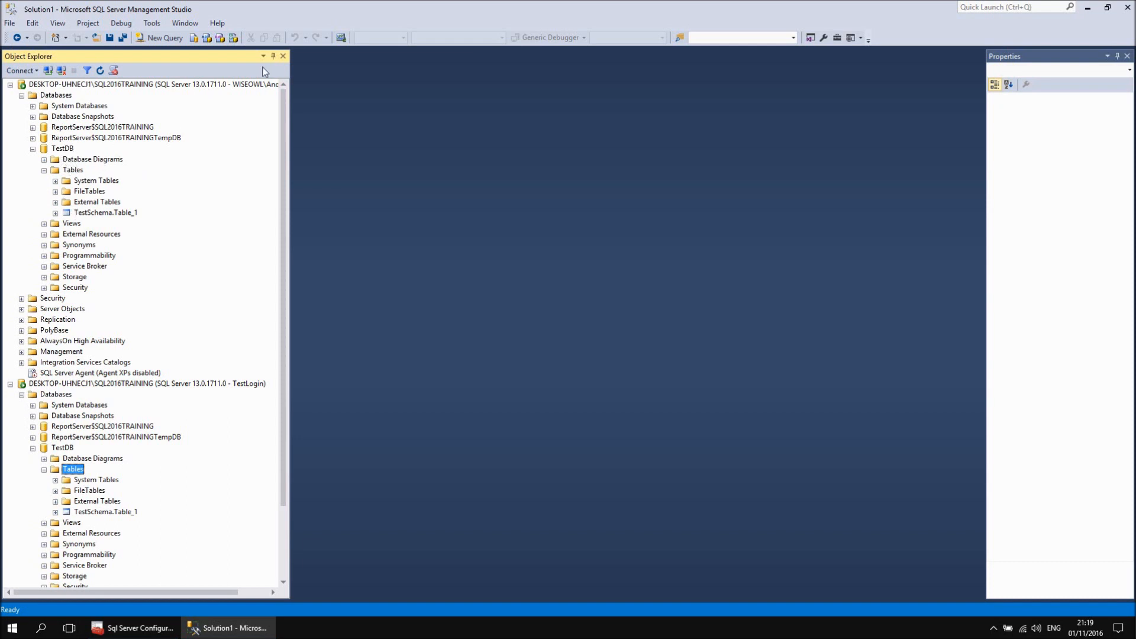
Step: Start a new table in TestDB under the administrator's connection with dbo as its schema
right_click(75, 175)
mouse_move(119, 179)
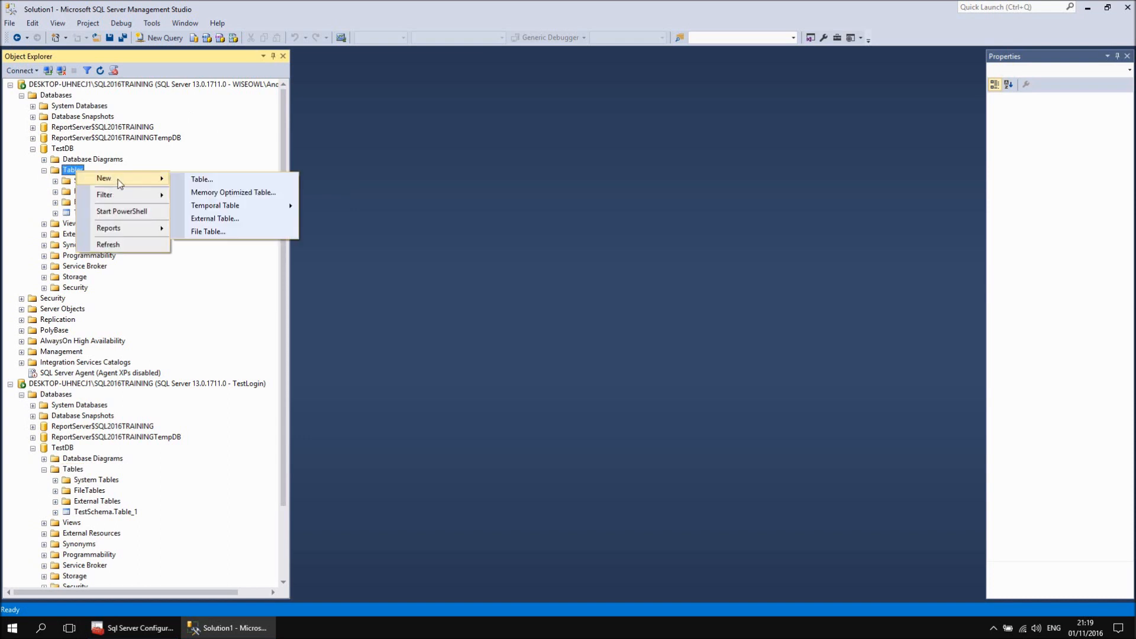
click(202, 179)
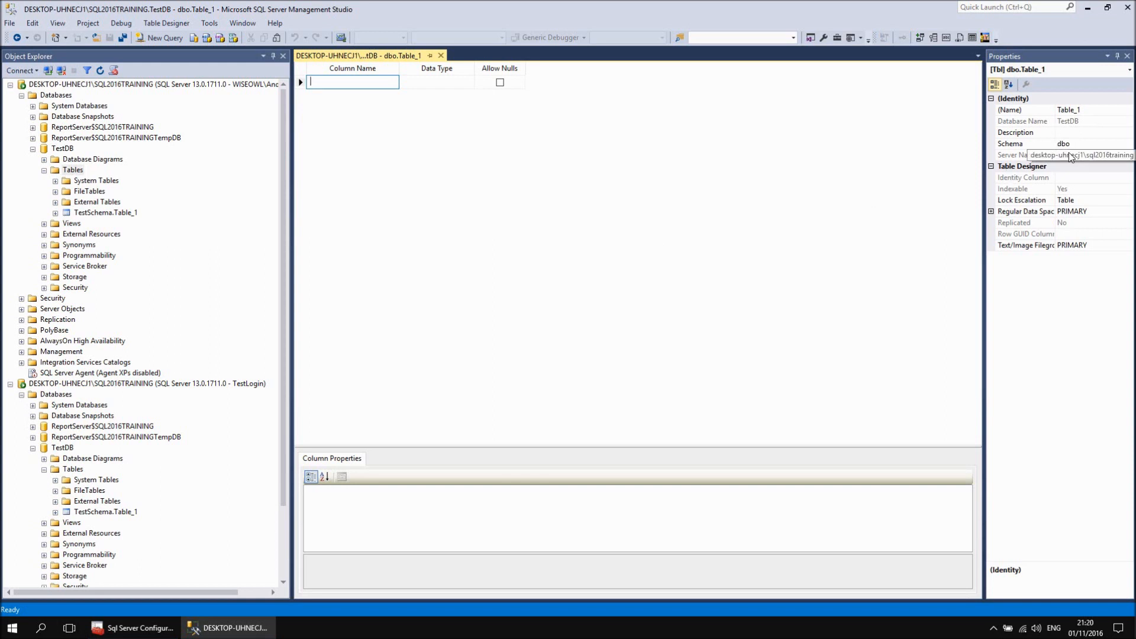
click(1087, 145)
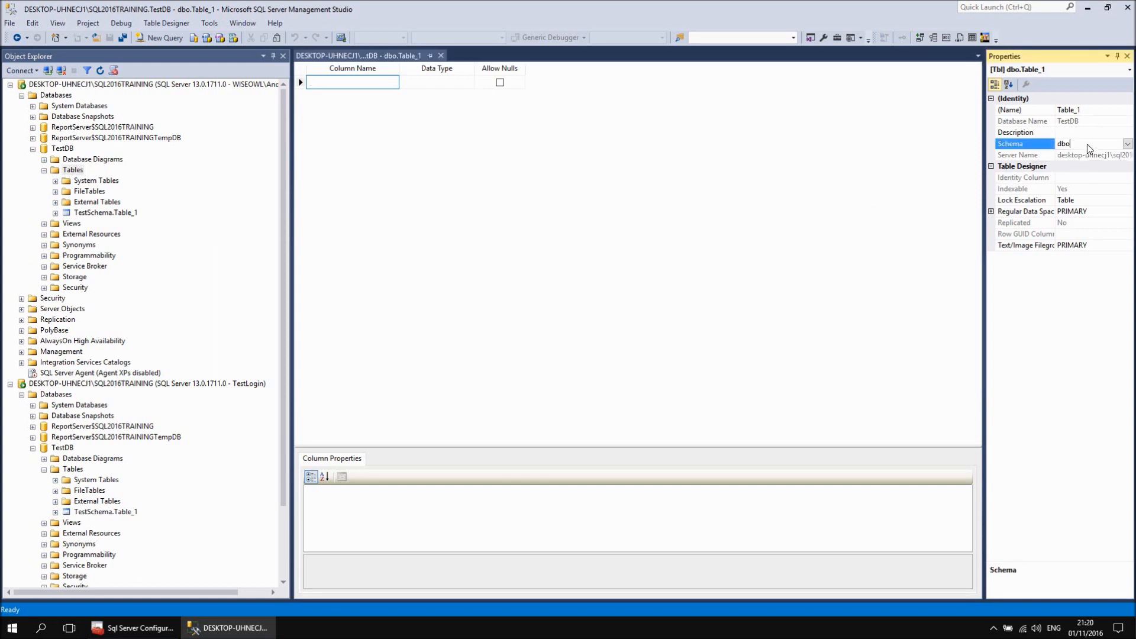
click(1127, 144)
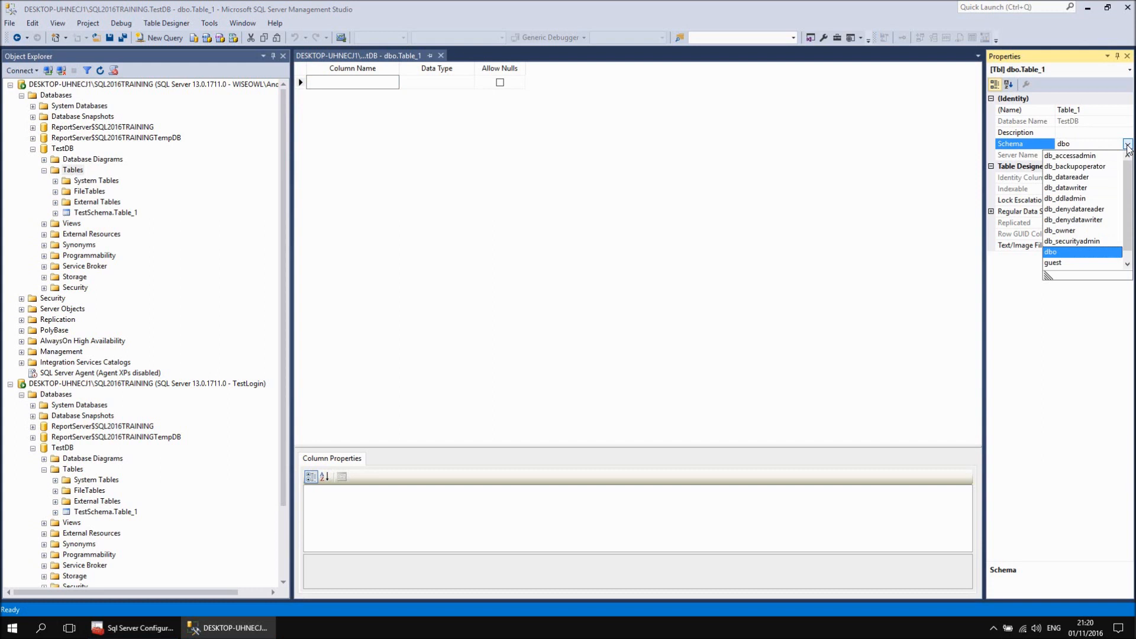
click(1063, 255)
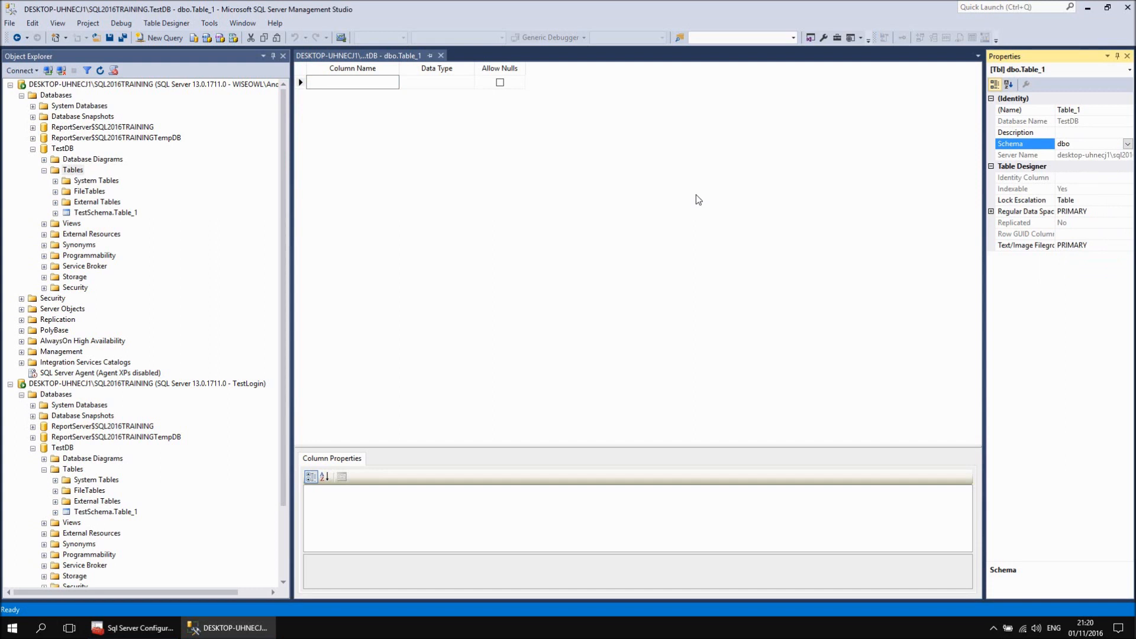
Step: Add a column named TestColumn2 with data type nchar(10), and close and save the table as Table_1
click(334, 98)
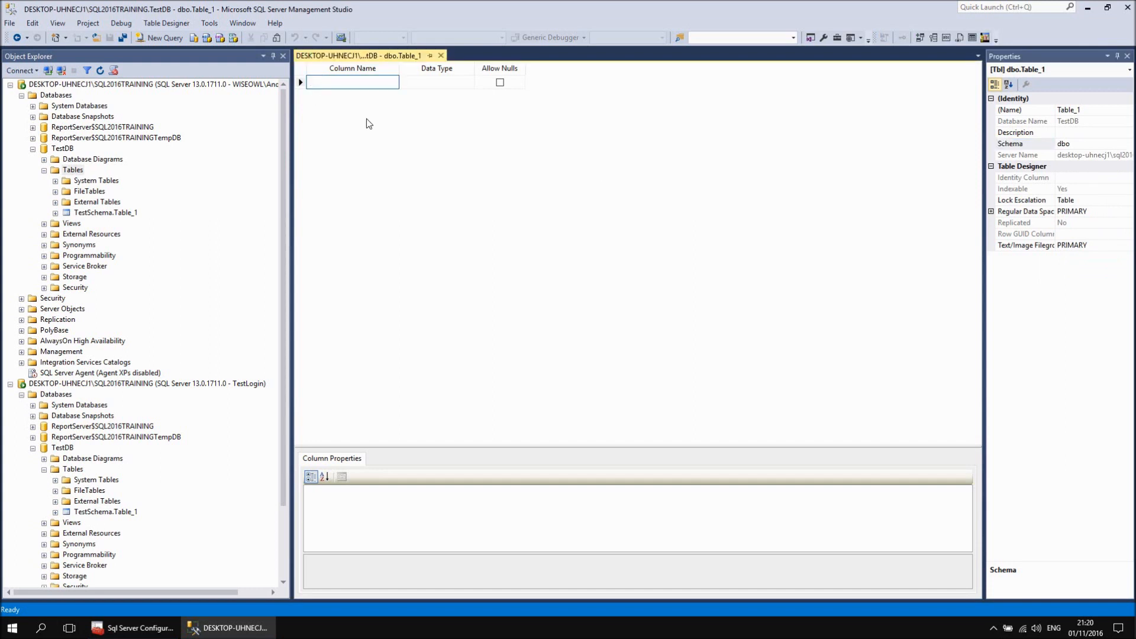
text(TestColum)
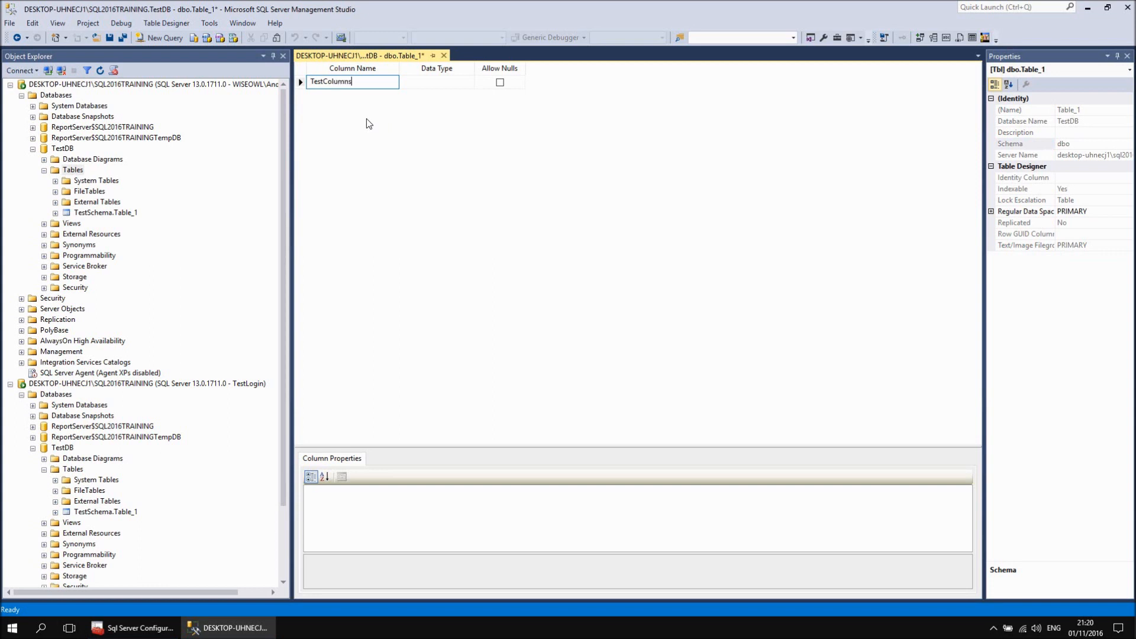
text(n2)
key(Tab)
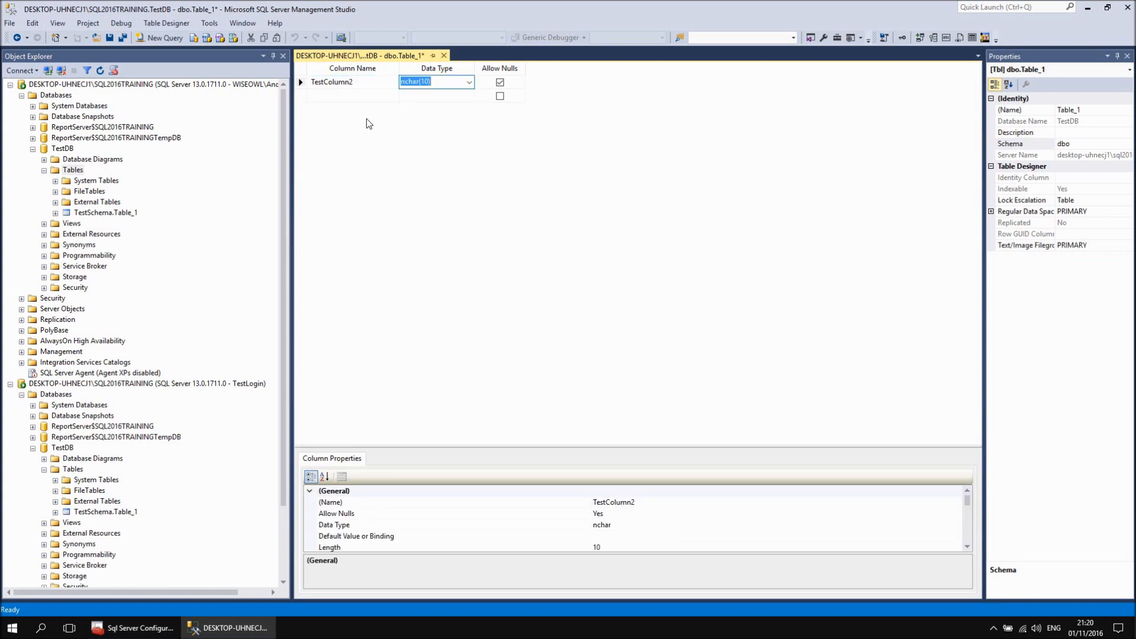
click(443, 55)
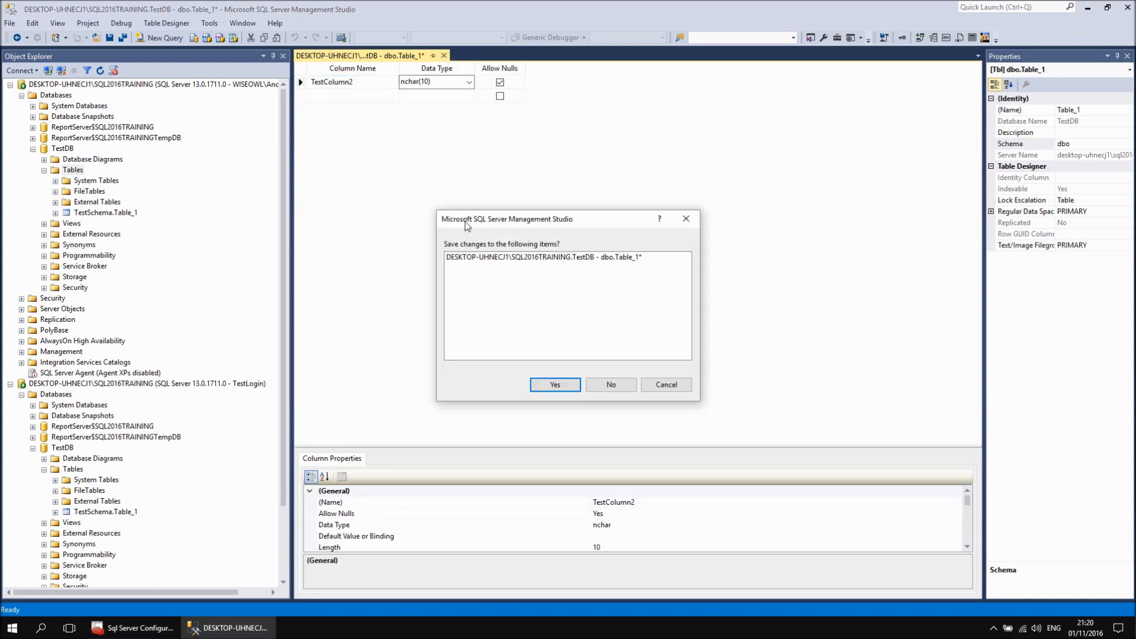
click(555, 384)
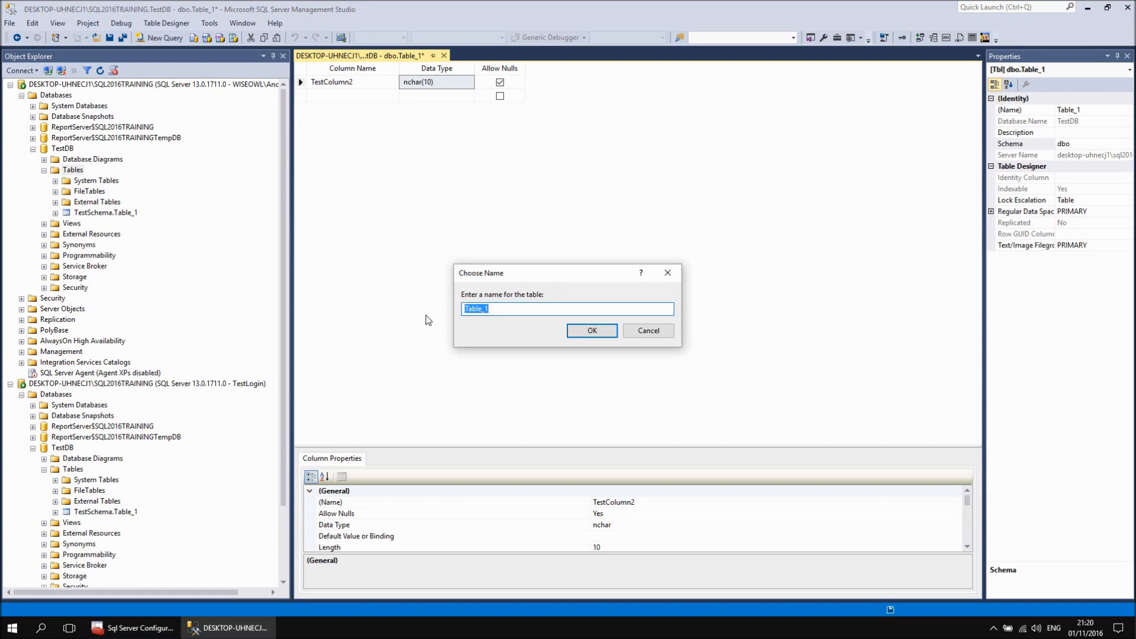
click(591, 330)
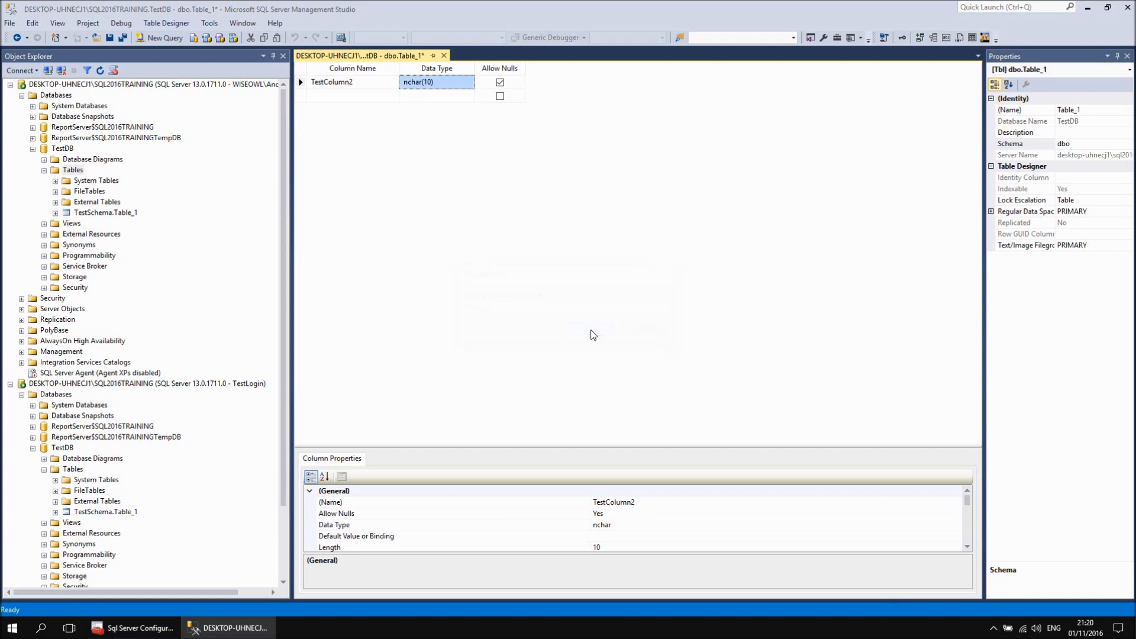
Step: Refresh TestDB's Tables folder under both the administrator's and the TestLogin connections
right_click(74, 170)
click(119, 244)
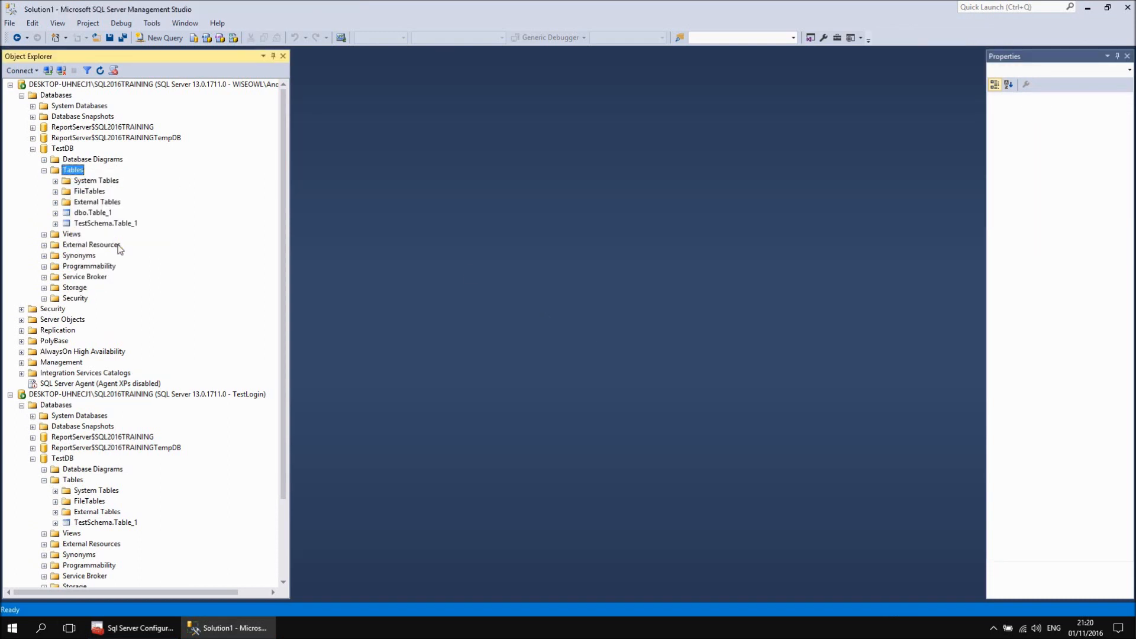
right_click(79, 480)
click(124, 559)
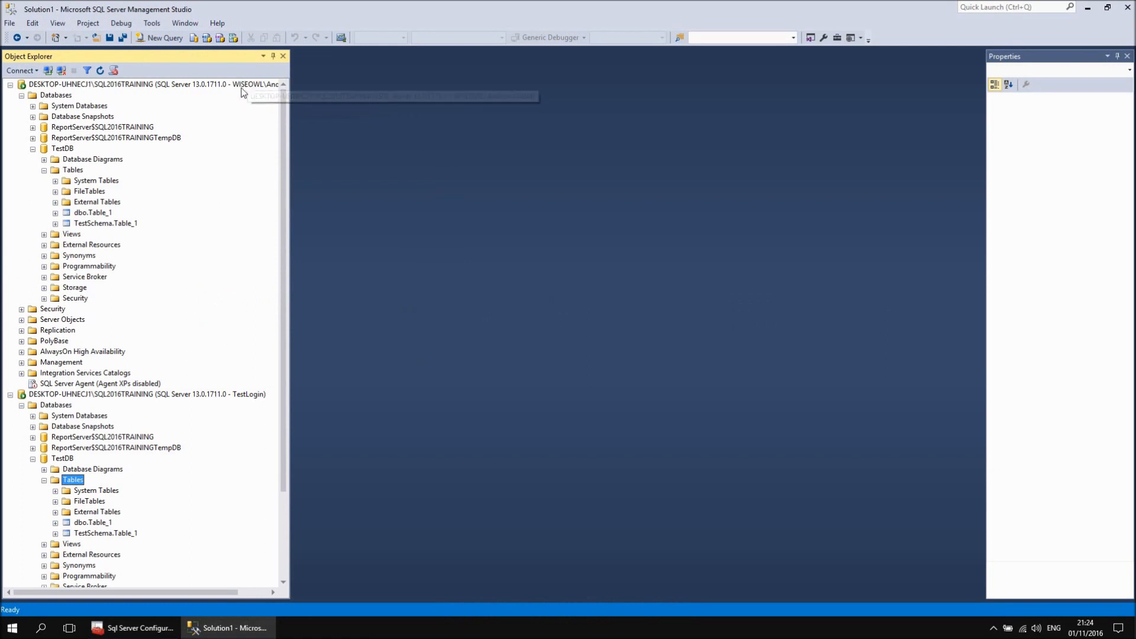
Step: Remove TestUser from the db_ddladmin role in TestDB under the administrator's connection, and collapse the database's Security folder
click(45, 299)
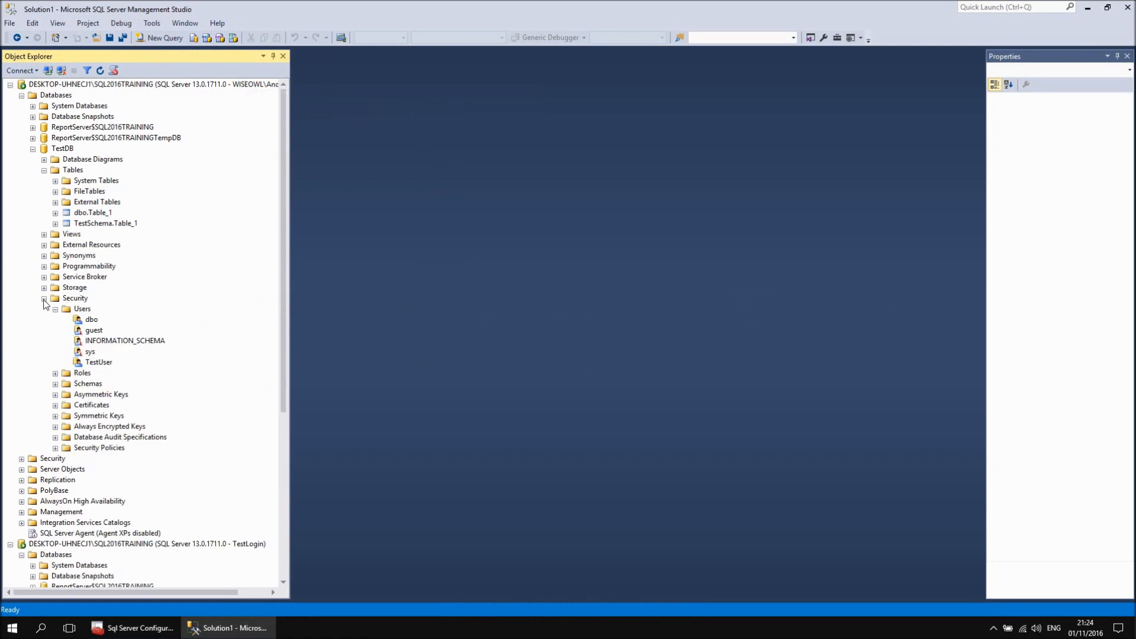
right_click(104, 365)
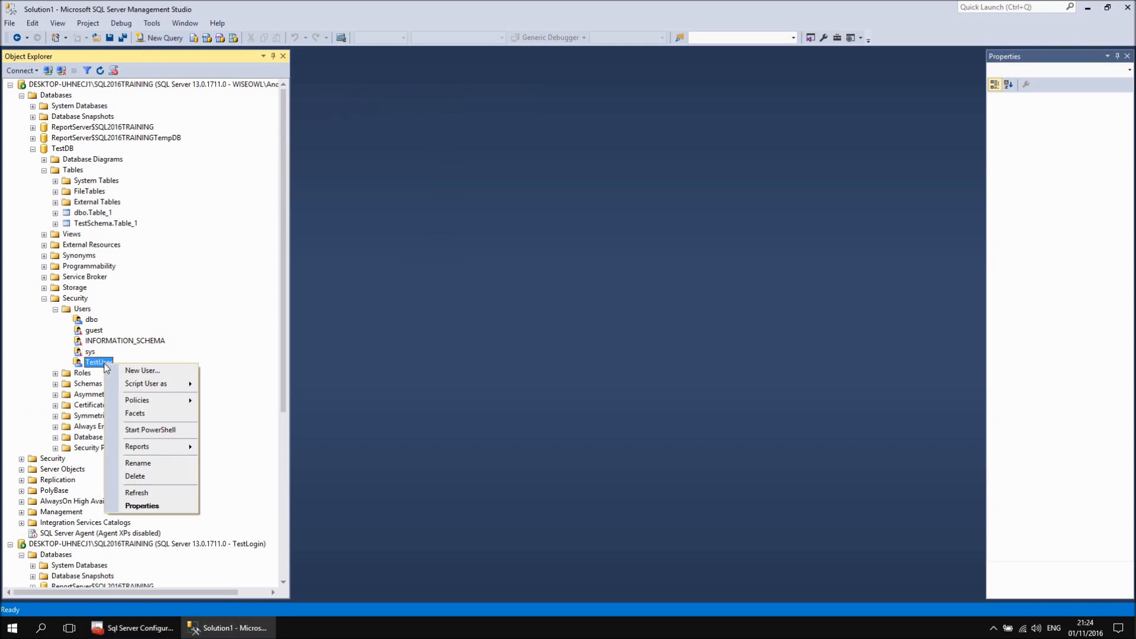
click(162, 506)
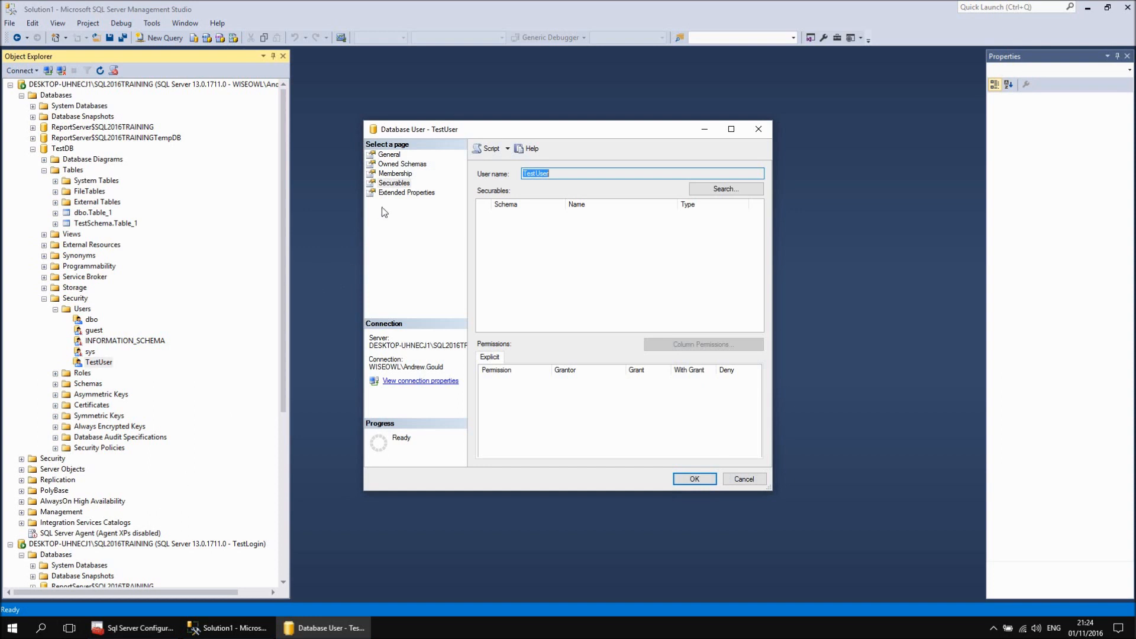
click(395, 174)
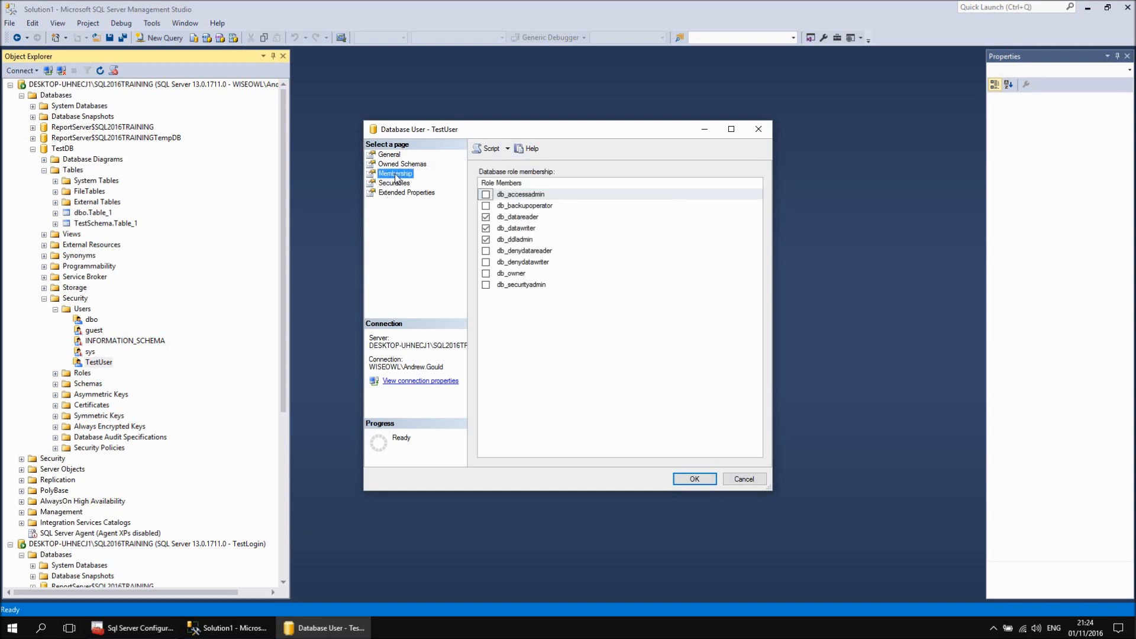
click(486, 240)
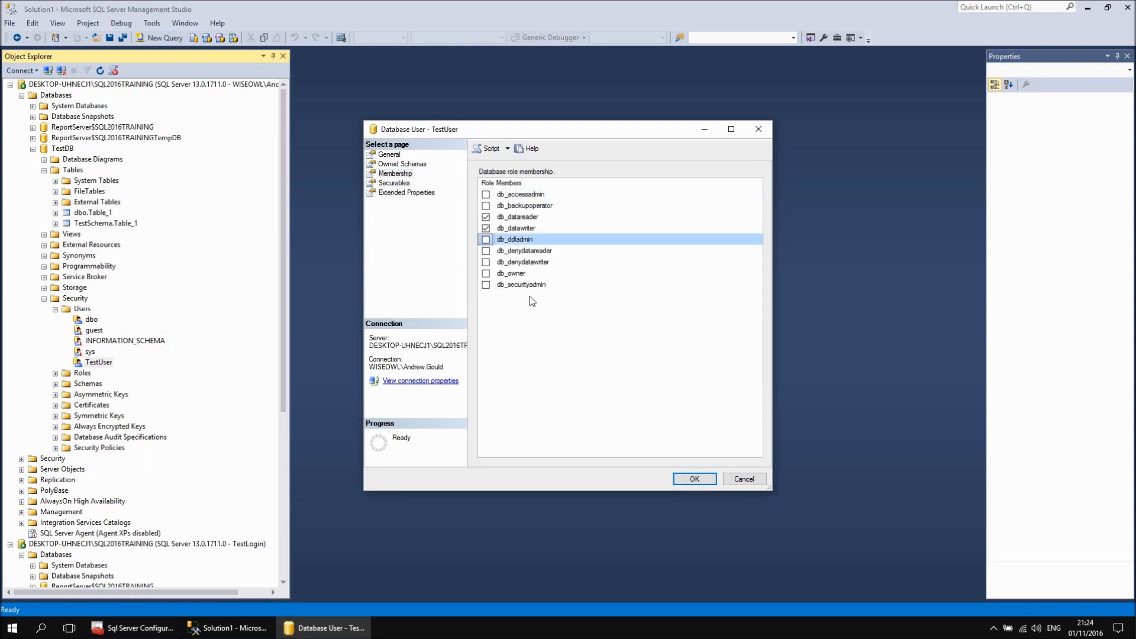
click(694, 480)
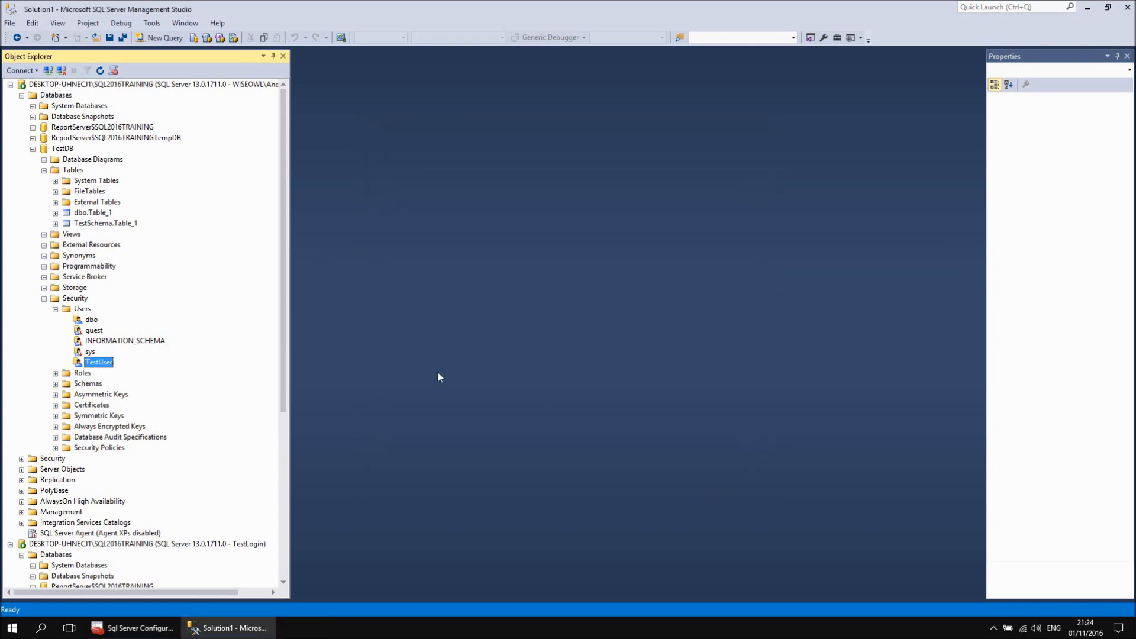
click(43, 300)
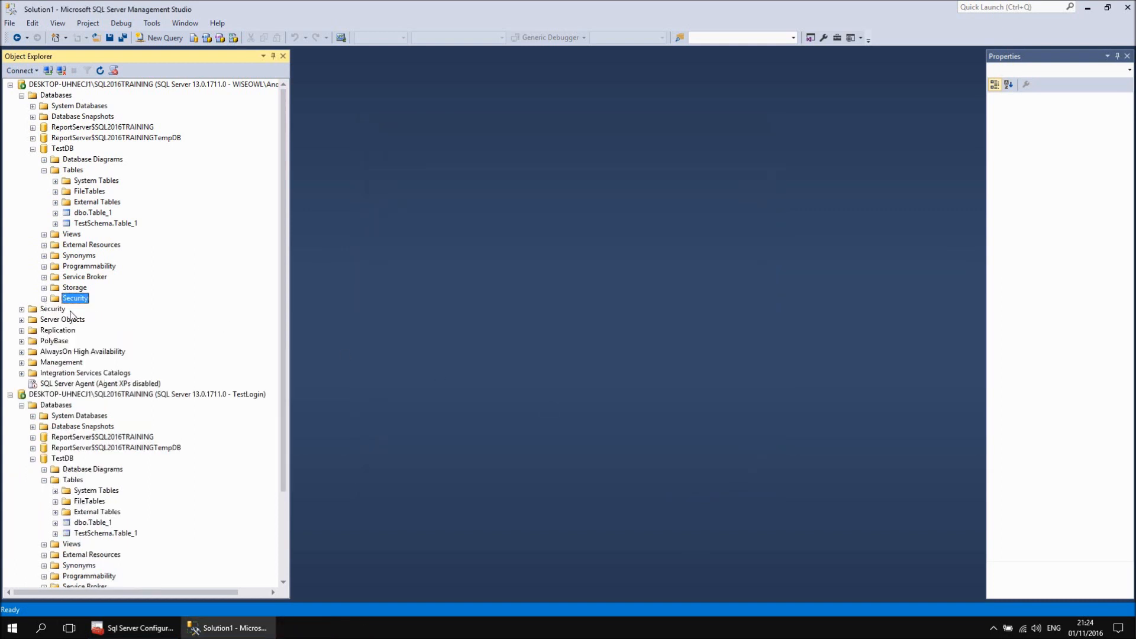
Step: Start a new table in TestDB under the TestLogin connection, accepting the permission warning
click(73, 480)
right_click(73, 482)
mouse_move(101, 487)
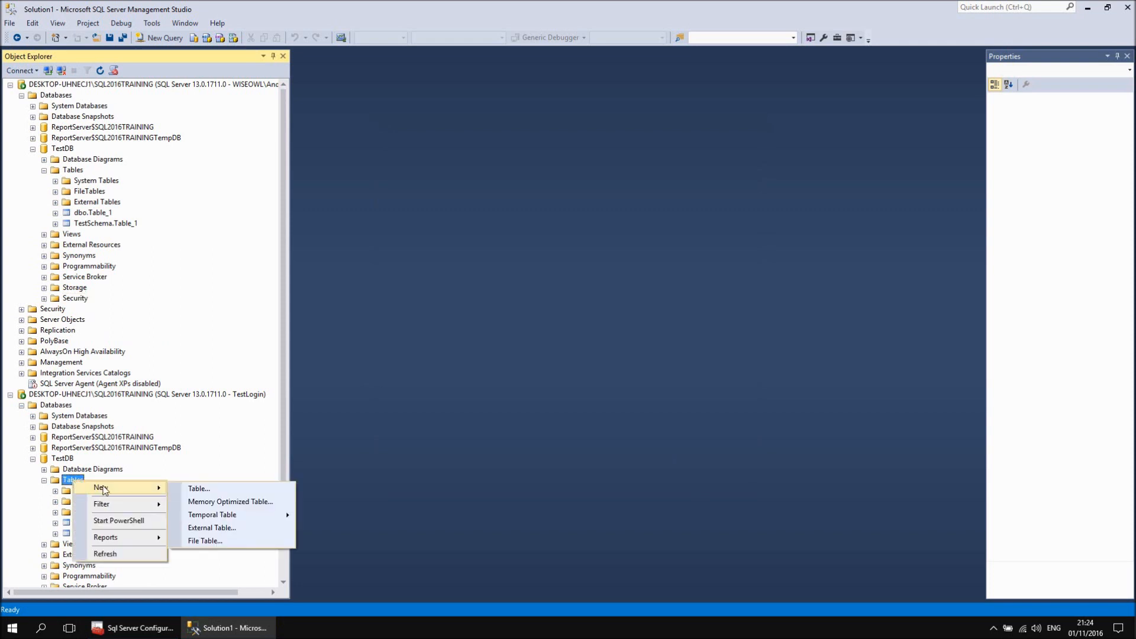
click(198, 488)
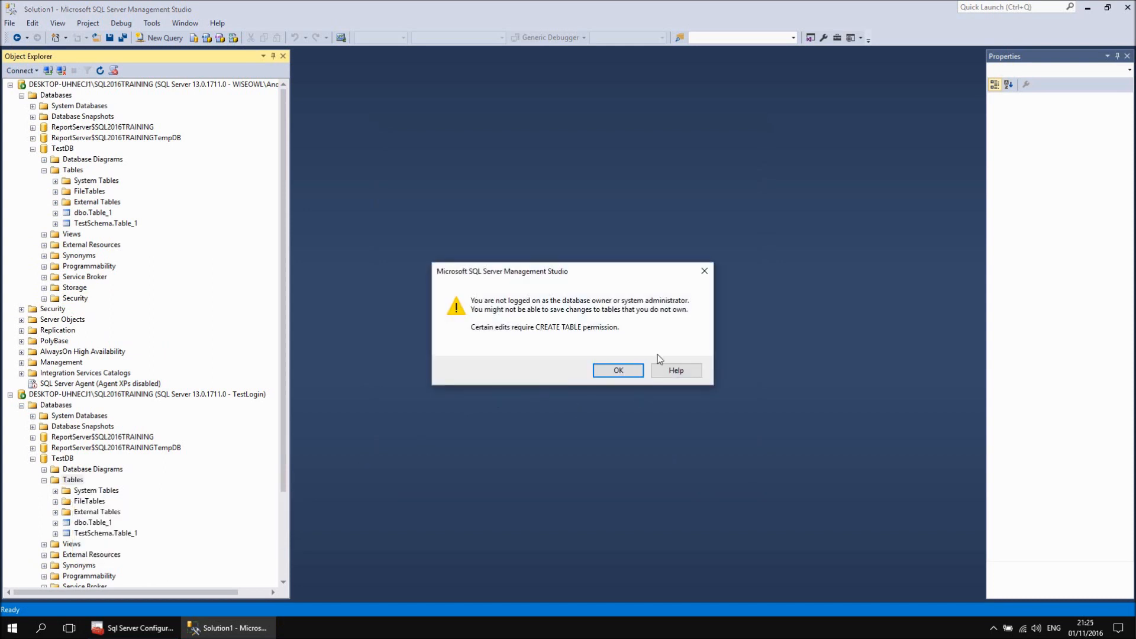
click(617, 371)
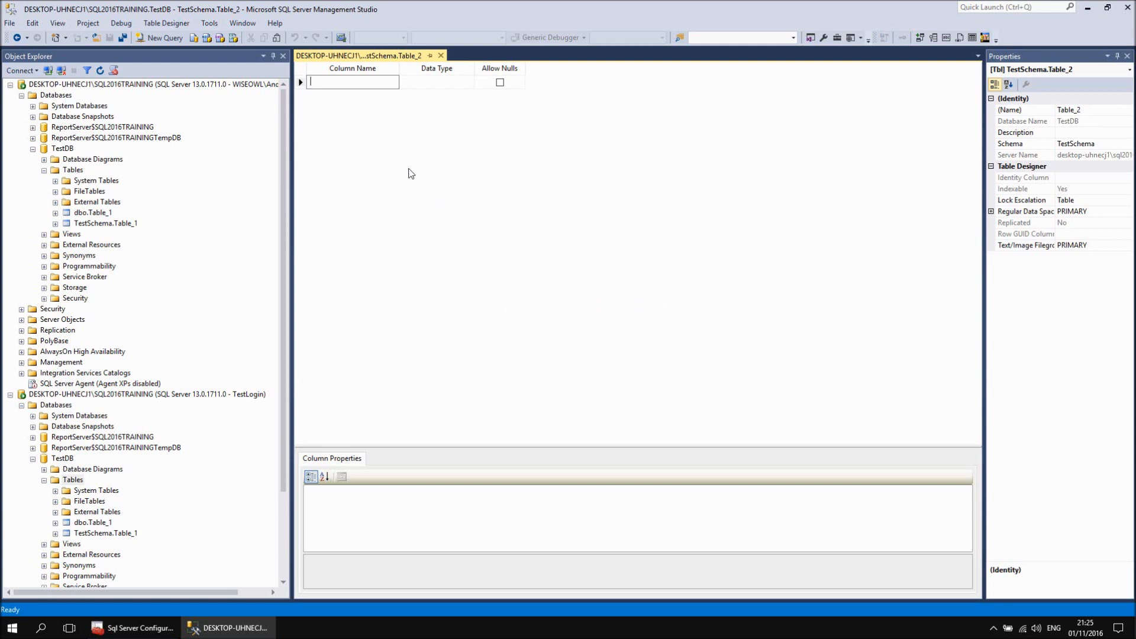
Step: Add a column named TestCOlumn3 with data type nchar(10), and try to close and save the table as Table_2
text(TestCOlumn3)
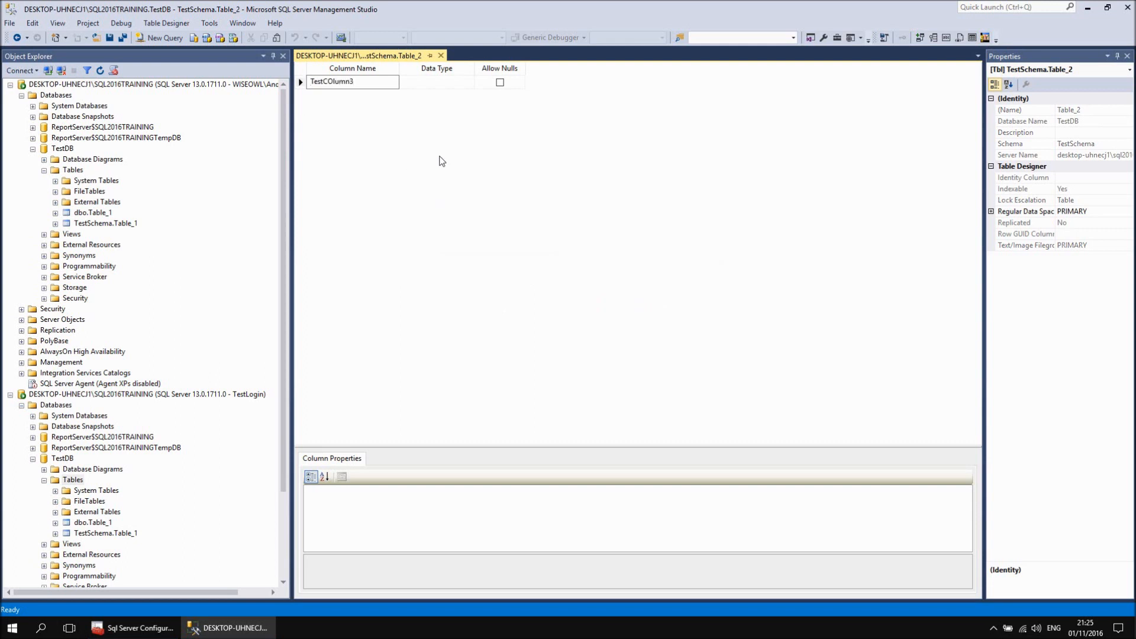
key(Tab)
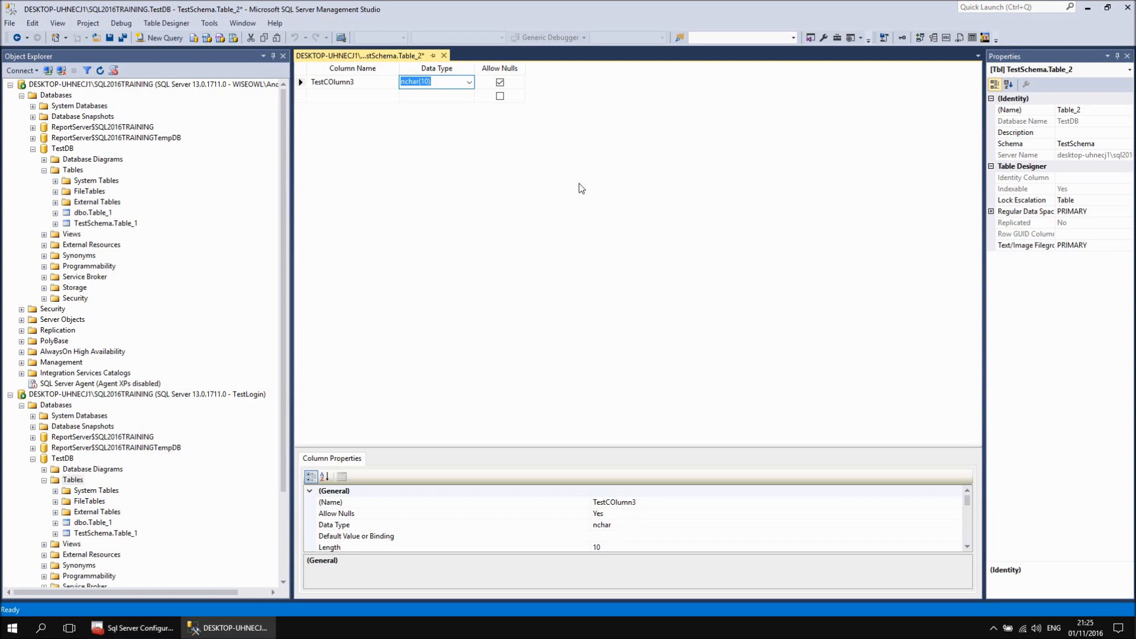
click(444, 56)
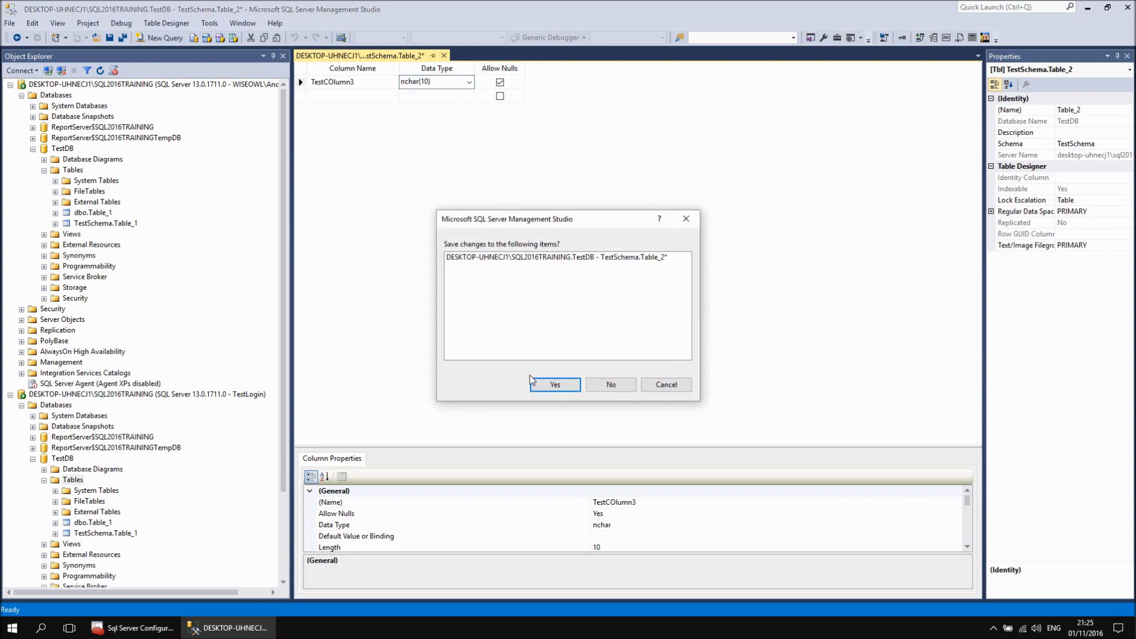
click(544, 384)
click(589, 329)
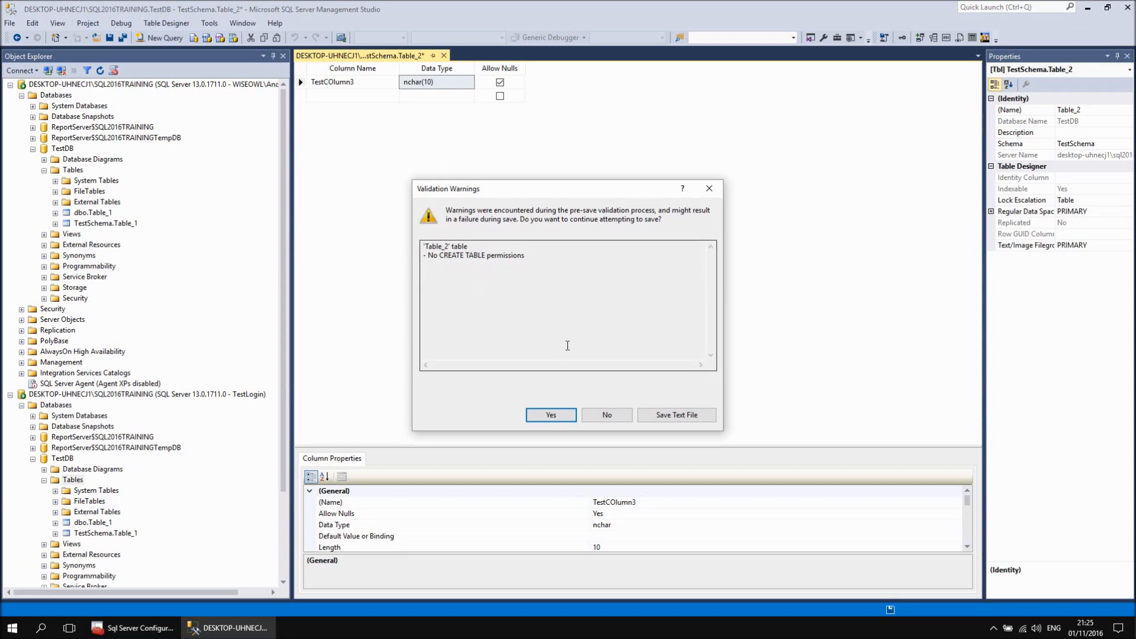
click(607, 415)
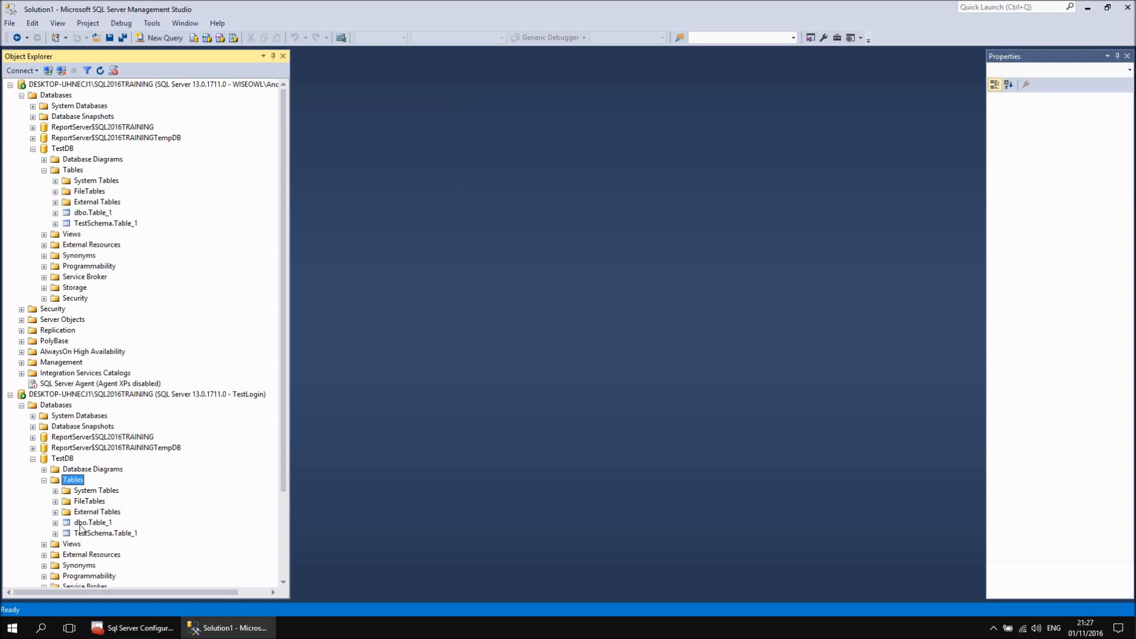
Step: Try to delete dbo.Table_1 from TestDB under the TestLogin connection, and view the error details before cancelling
right_click(99, 526)
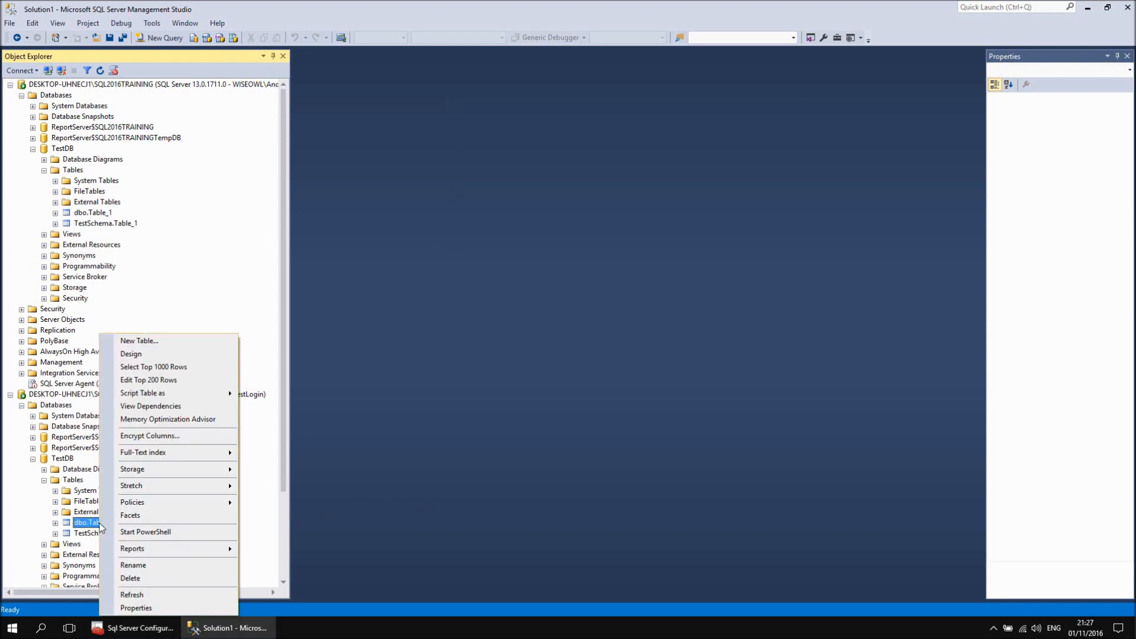
click(140, 577)
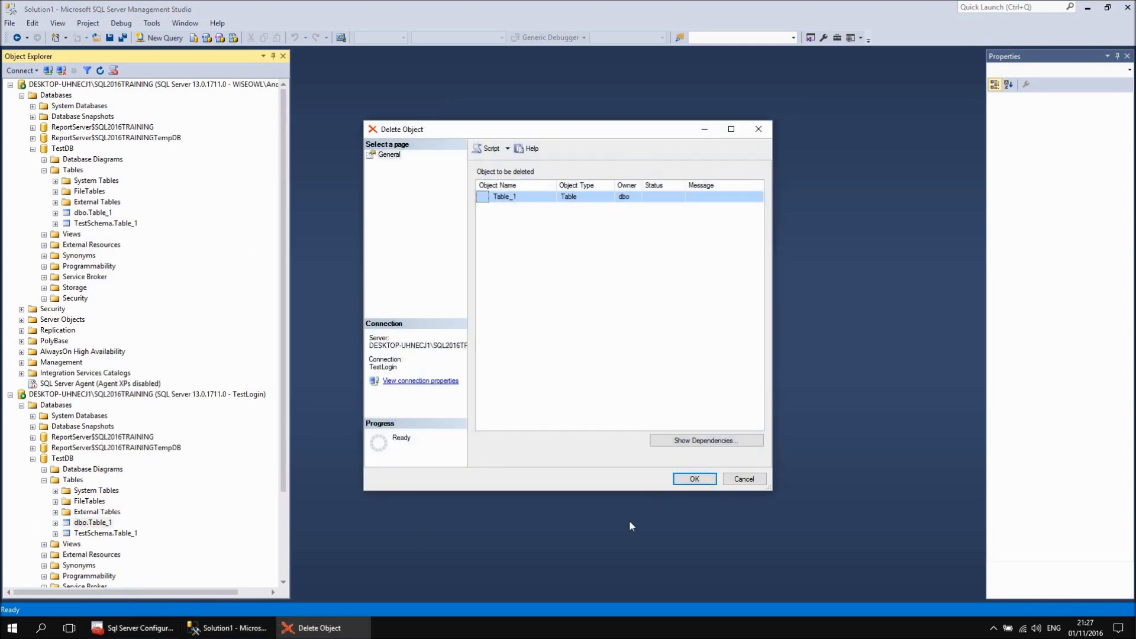
click(693, 478)
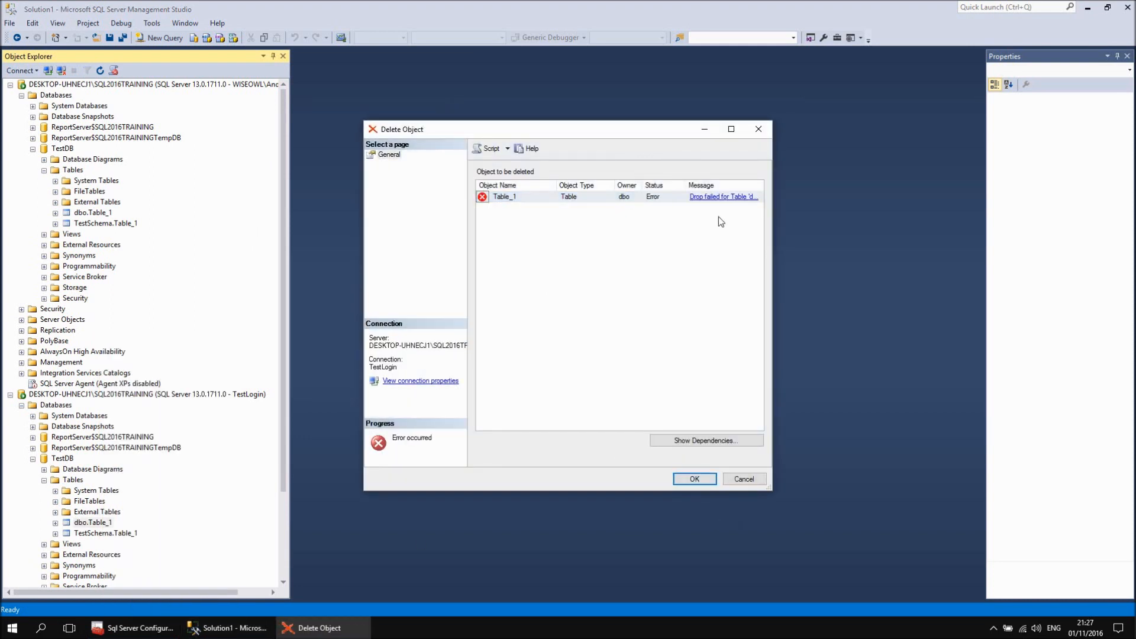
click(717, 197)
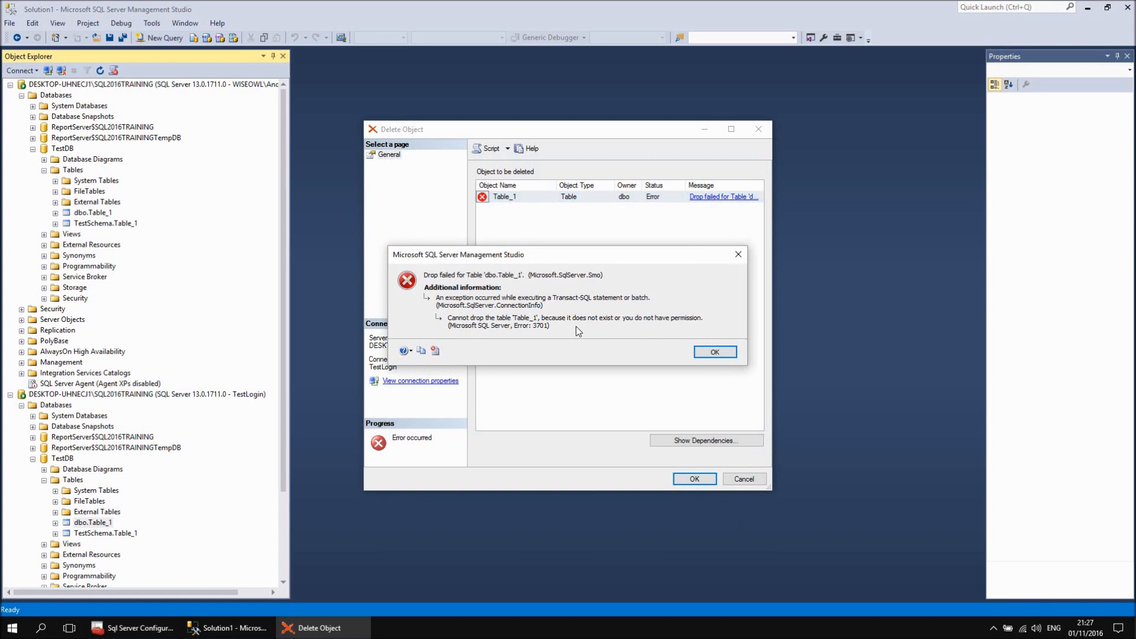
click(713, 351)
click(735, 480)
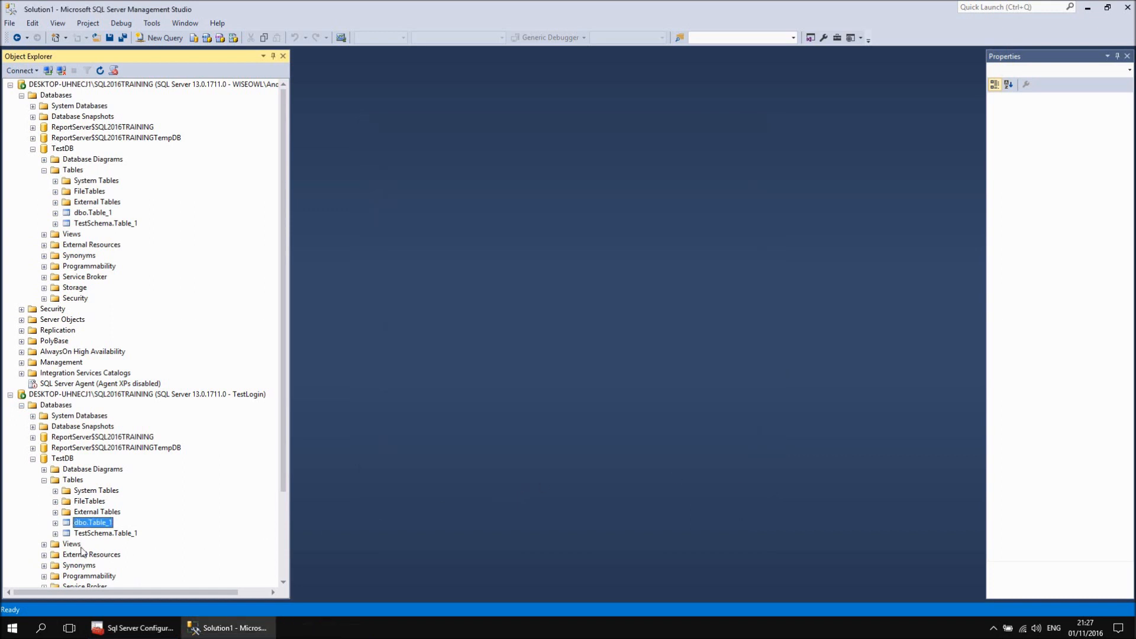
Step: Delete TestSchema.Table_1 from TestDB under the TestLogin connection
right_click(125, 535)
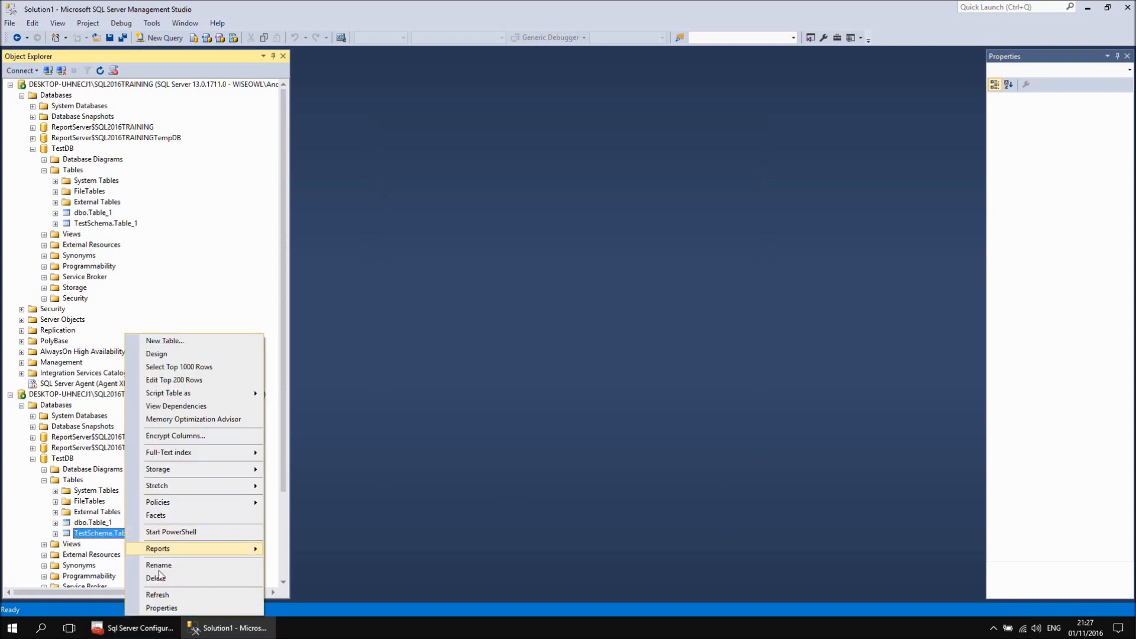
click(156, 578)
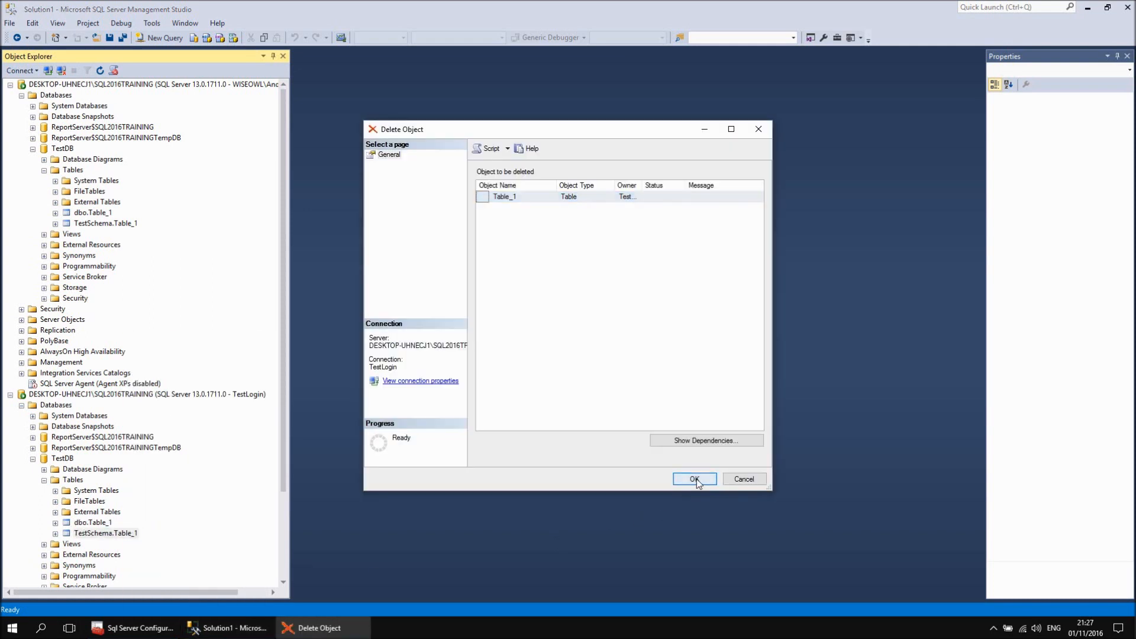
click(694, 479)
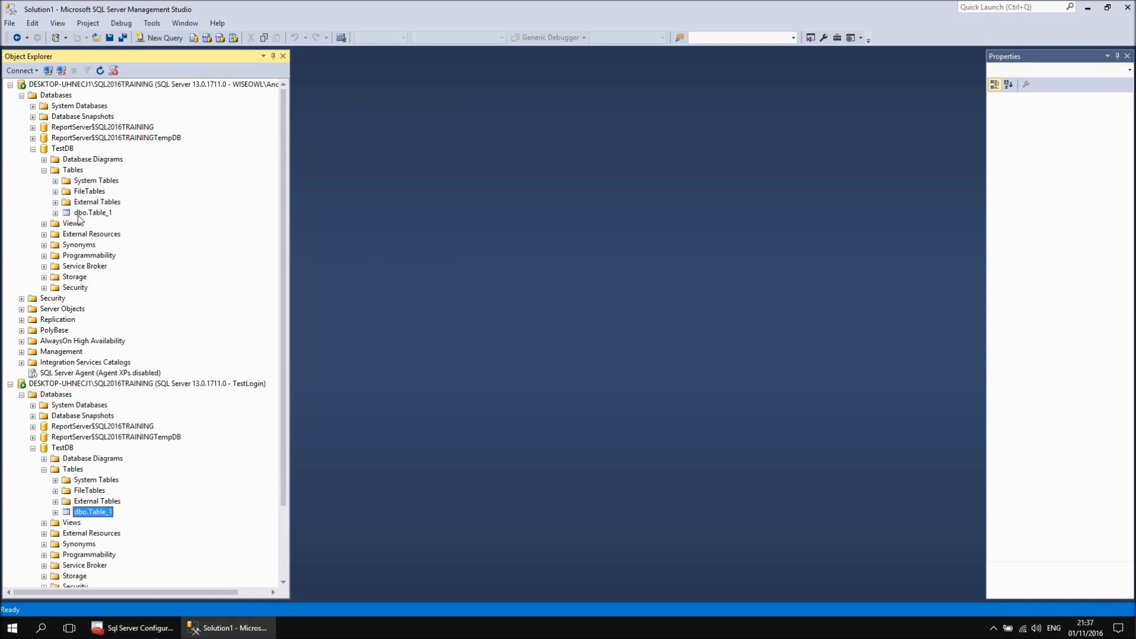
Step: Start a new table in TestDB under the WISEOWL connection and add a column named qwer with data type nchar(10)
right_click(72, 171)
mouse_move(99, 180)
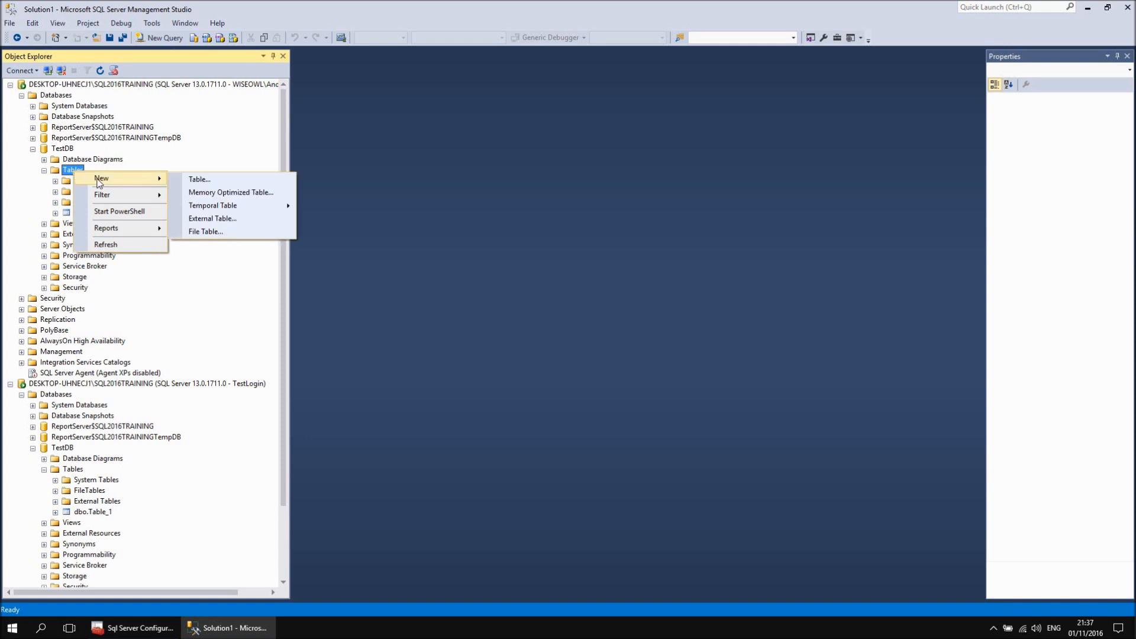
click(208, 179)
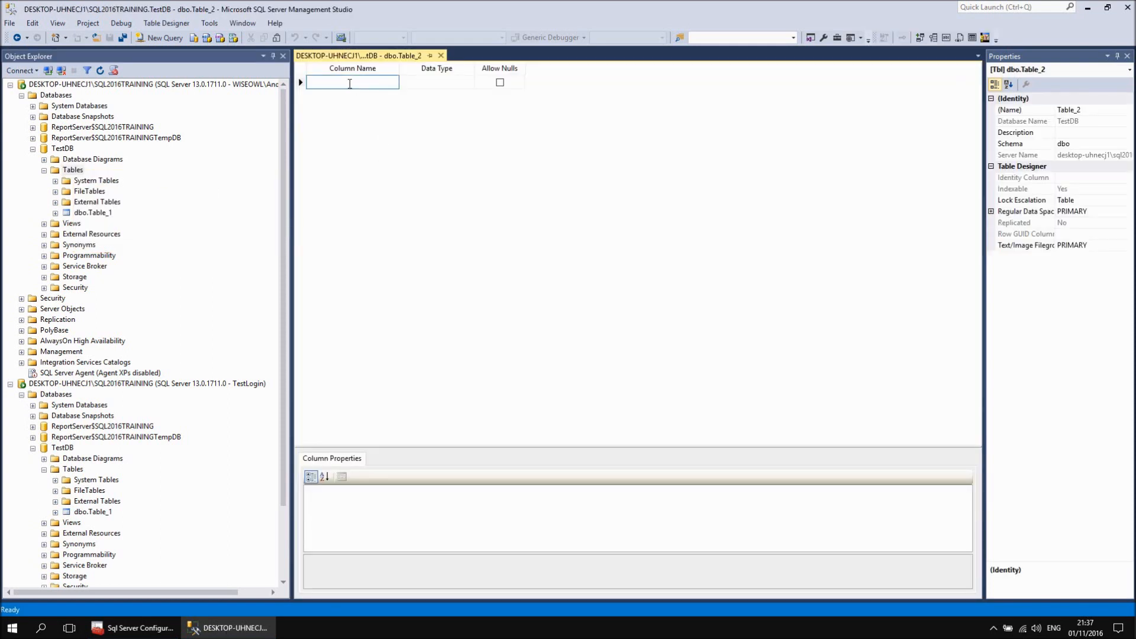
text(qwer)
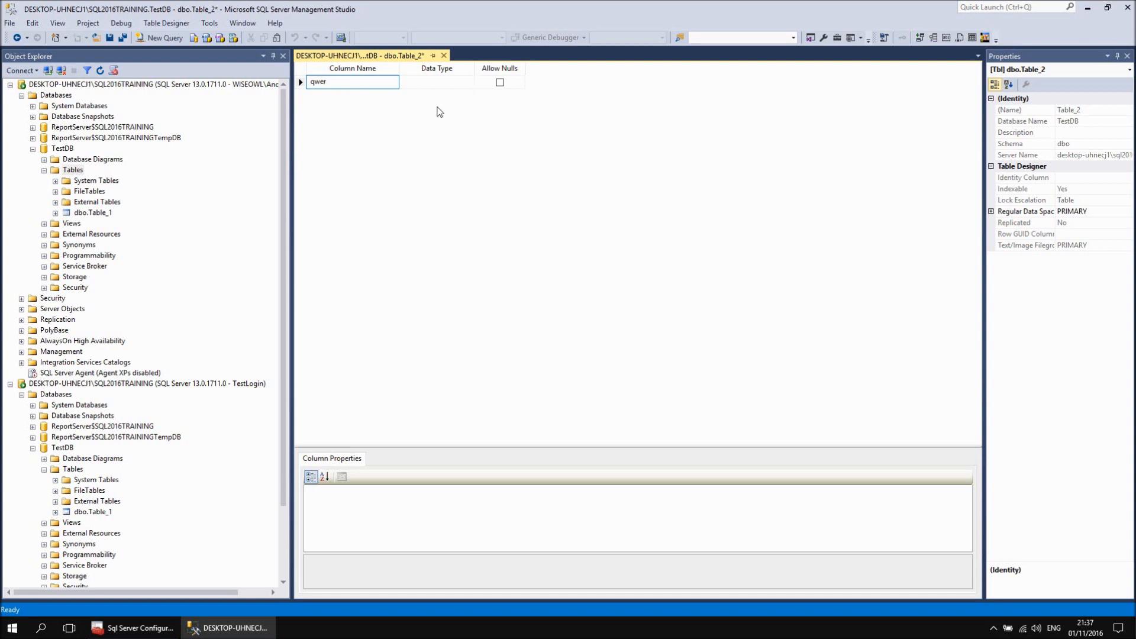
click(430, 86)
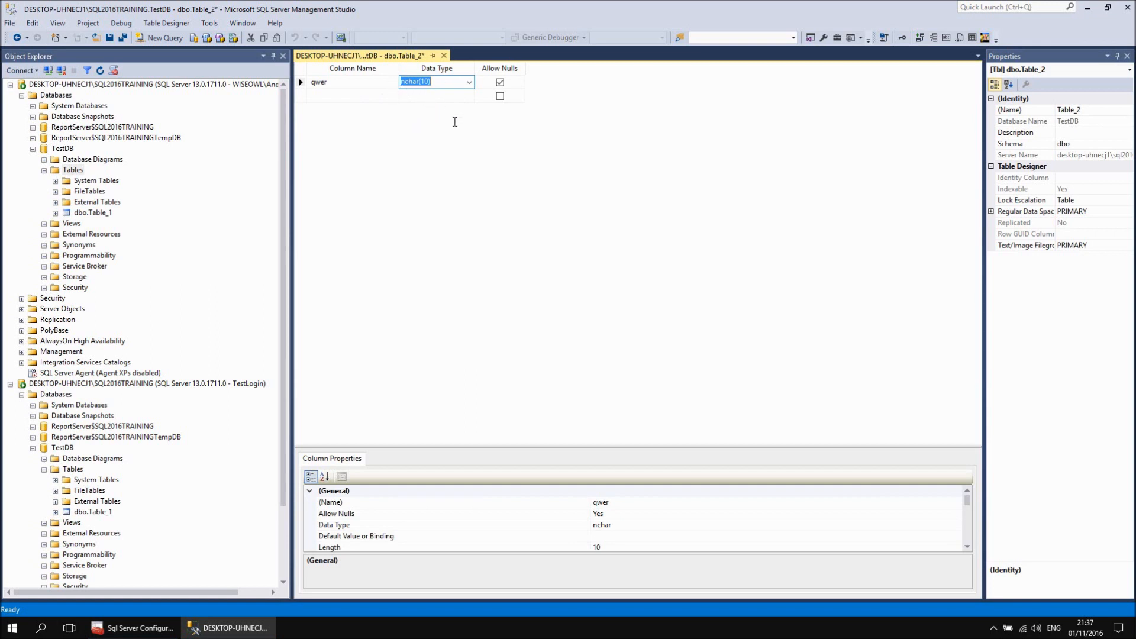
Step: Set the new table's schema to TestSchema, then close and save it as Table_2
click(1081, 144)
click(1128, 145)
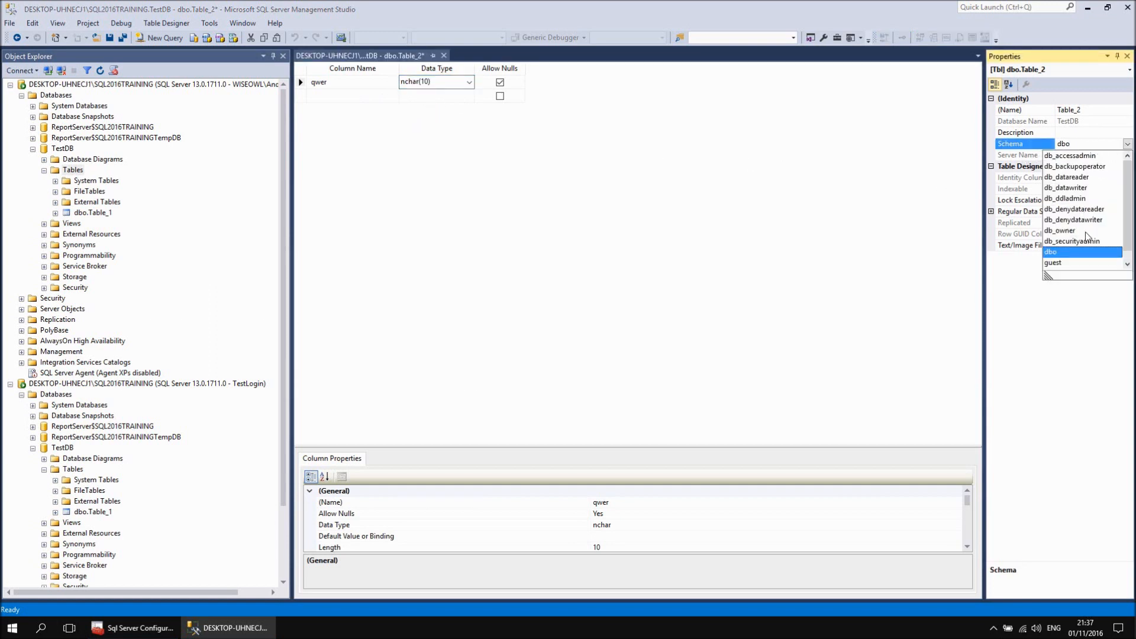
click(1072, 263)
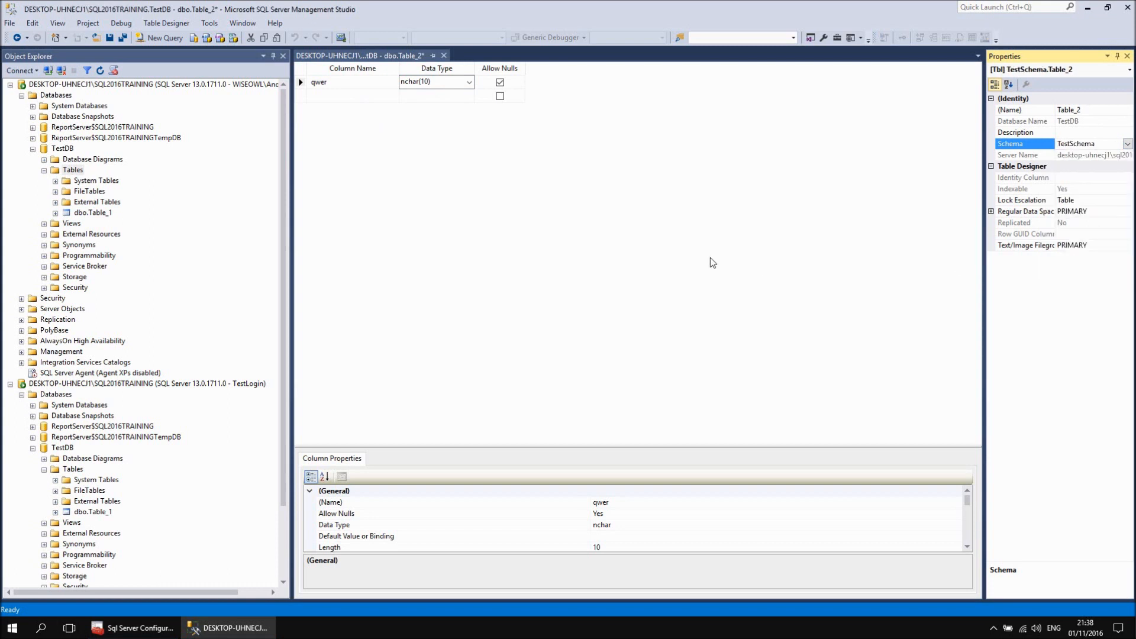
click(444, 55)
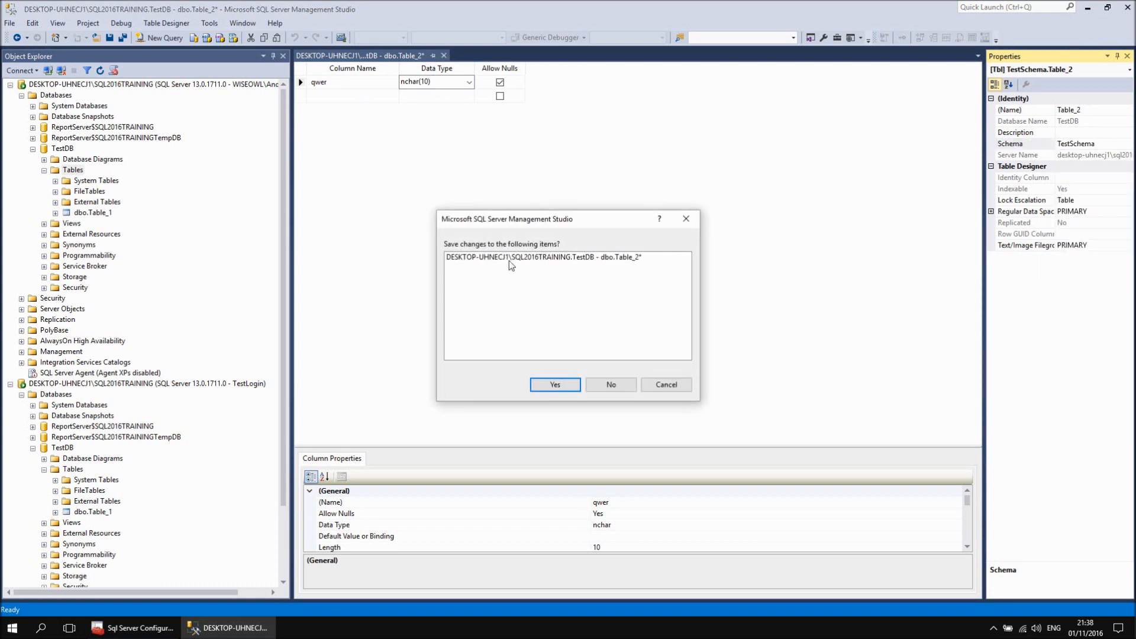
click(555, 385)
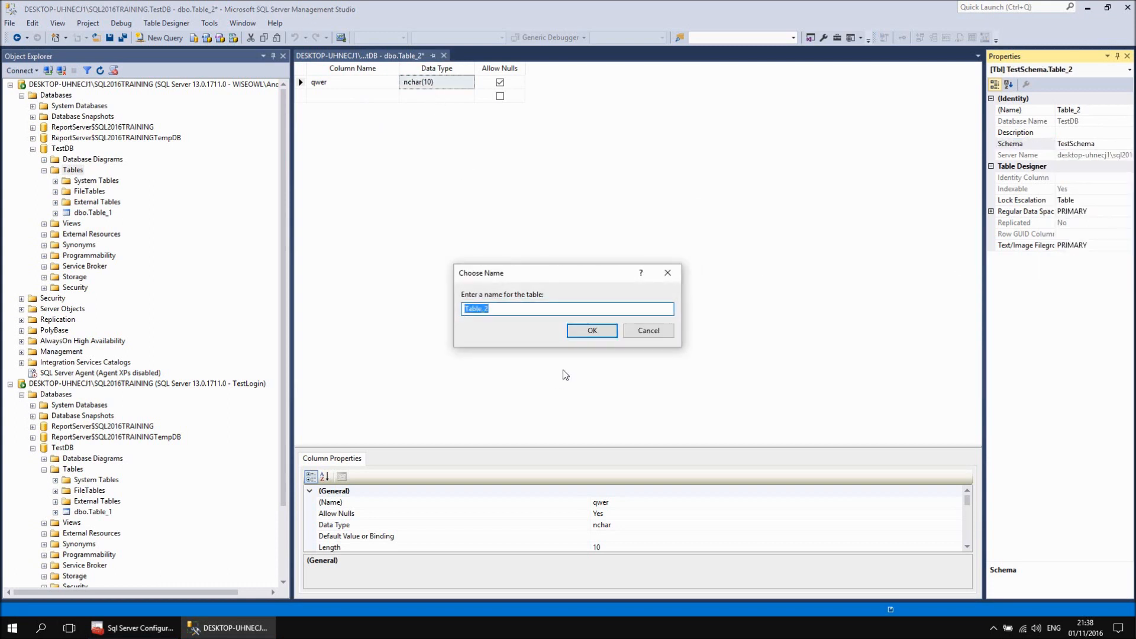
click(593, 329)
Step: Refresh the list of TestDB tables under both the WISEOWL and TestLogin connections
right_click(66, 172)
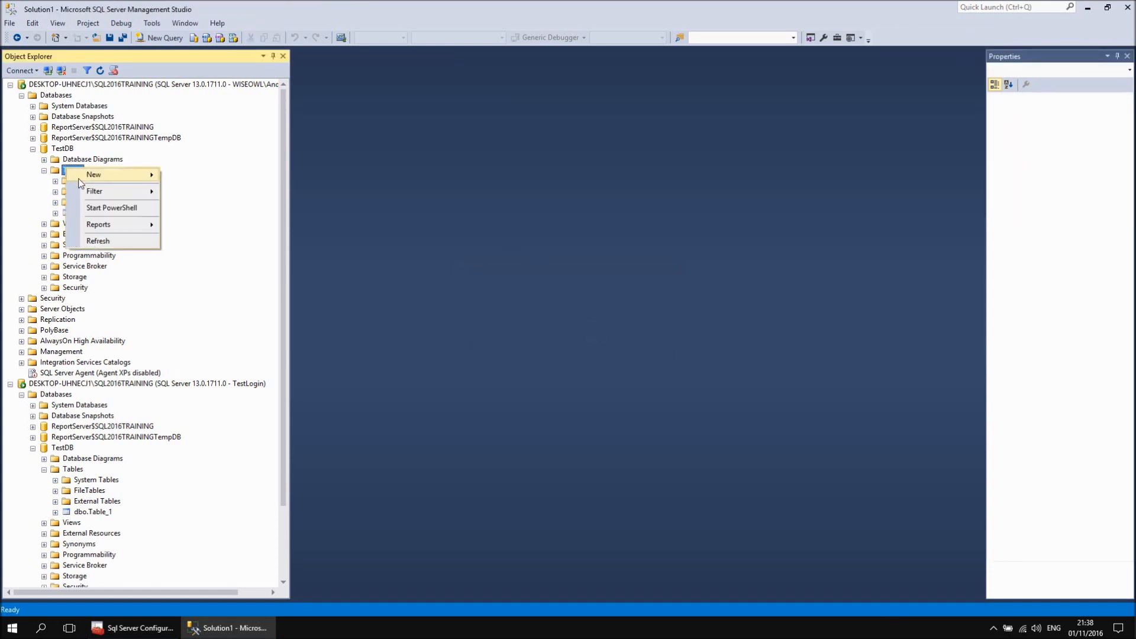
click(115, 245)
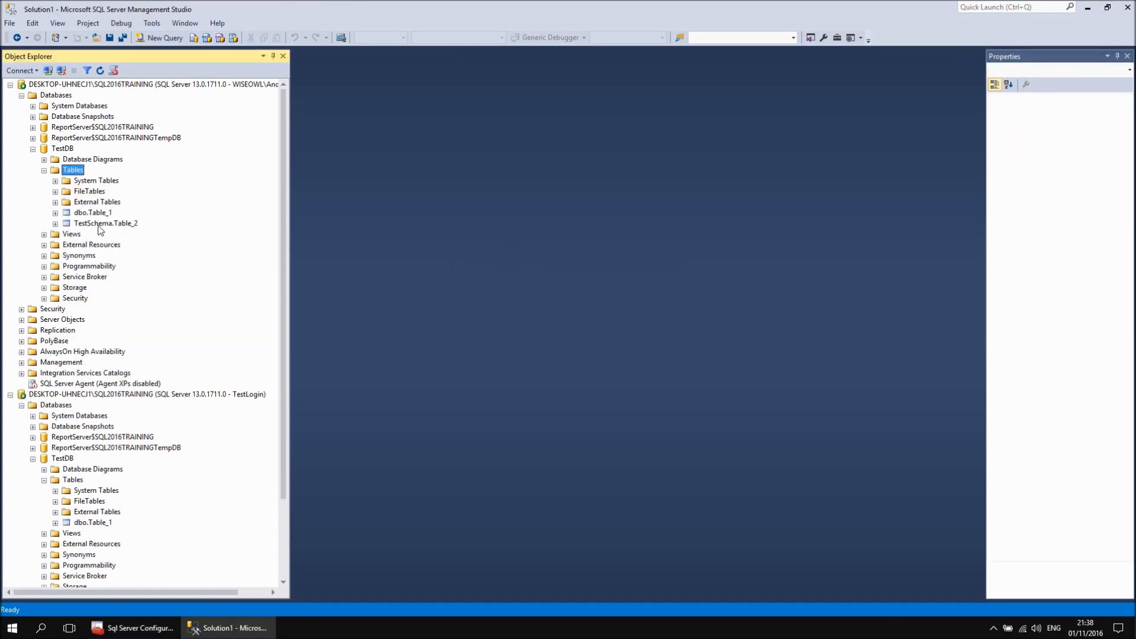
right_click(76, 479)
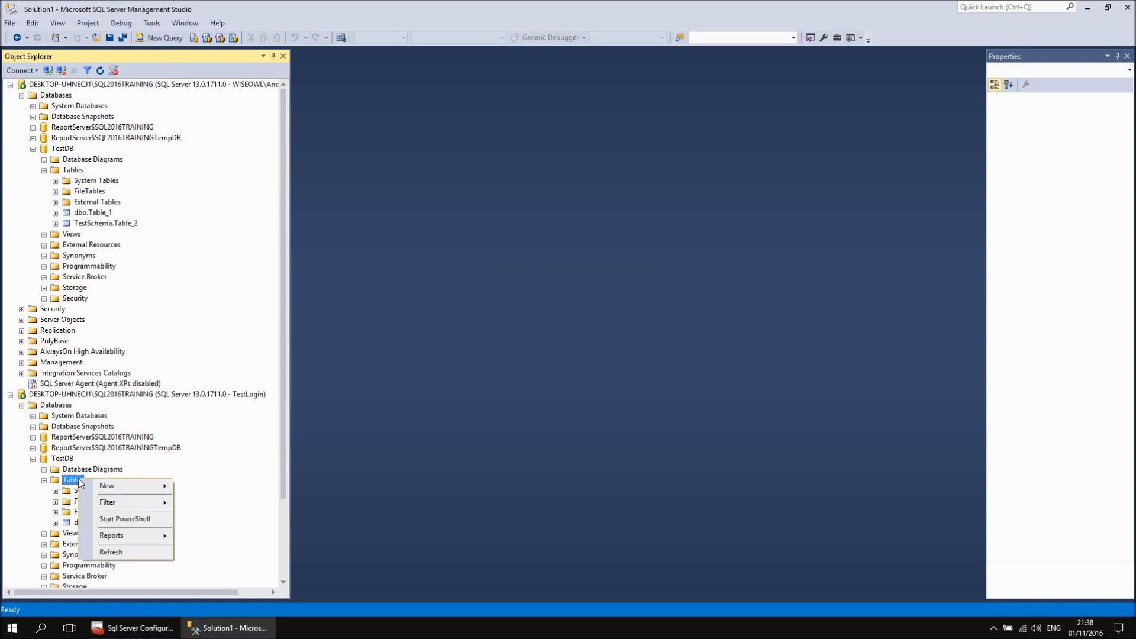
click(117, 552)
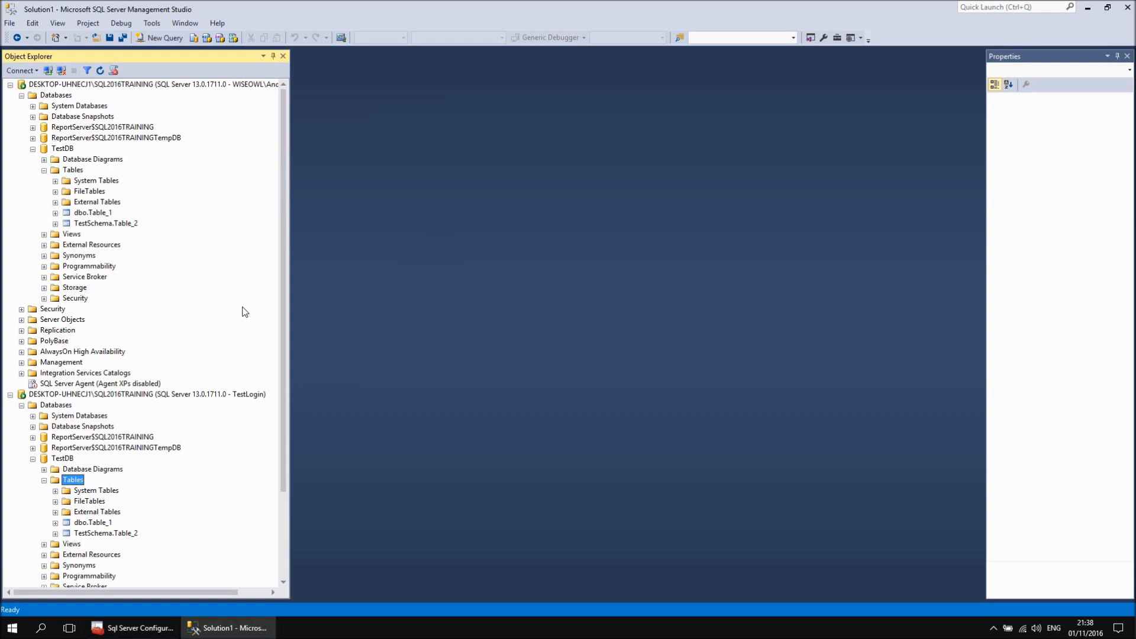
Step: Change the owner of TestSchema in TestDB to dbo under the WISEOWL connection
click(44, 299)
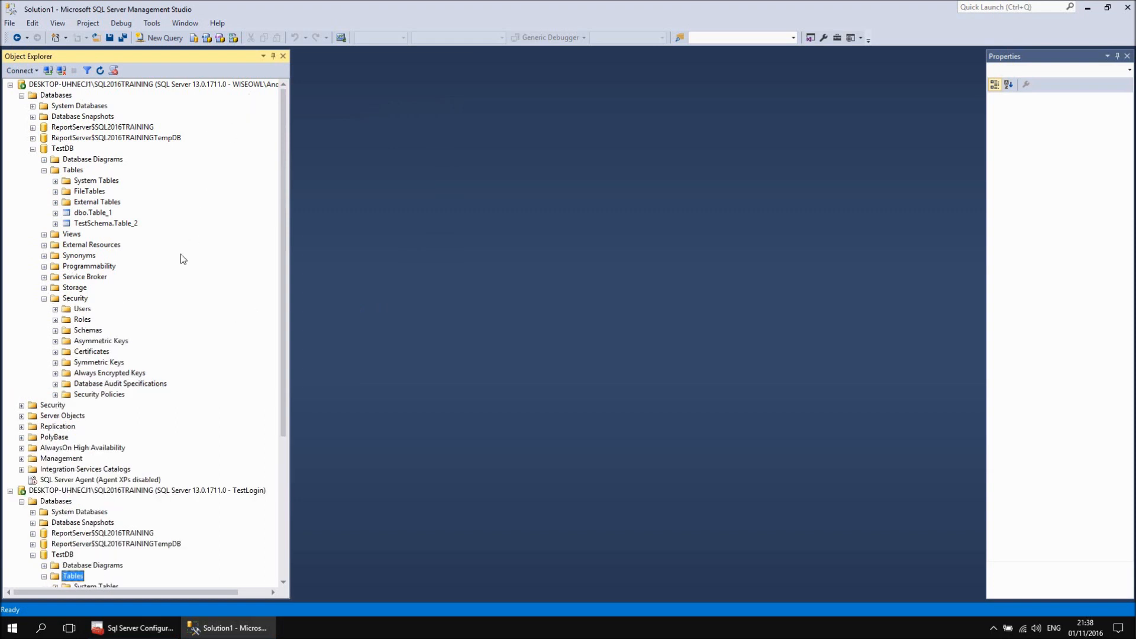
click(55, 330)
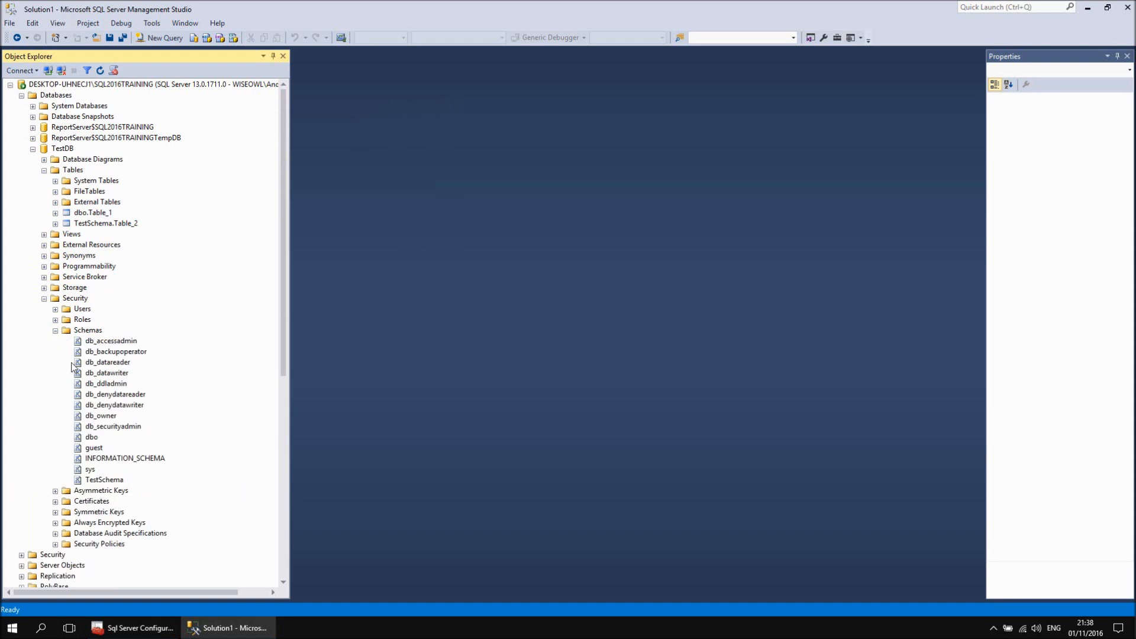
right_click(111, 484)
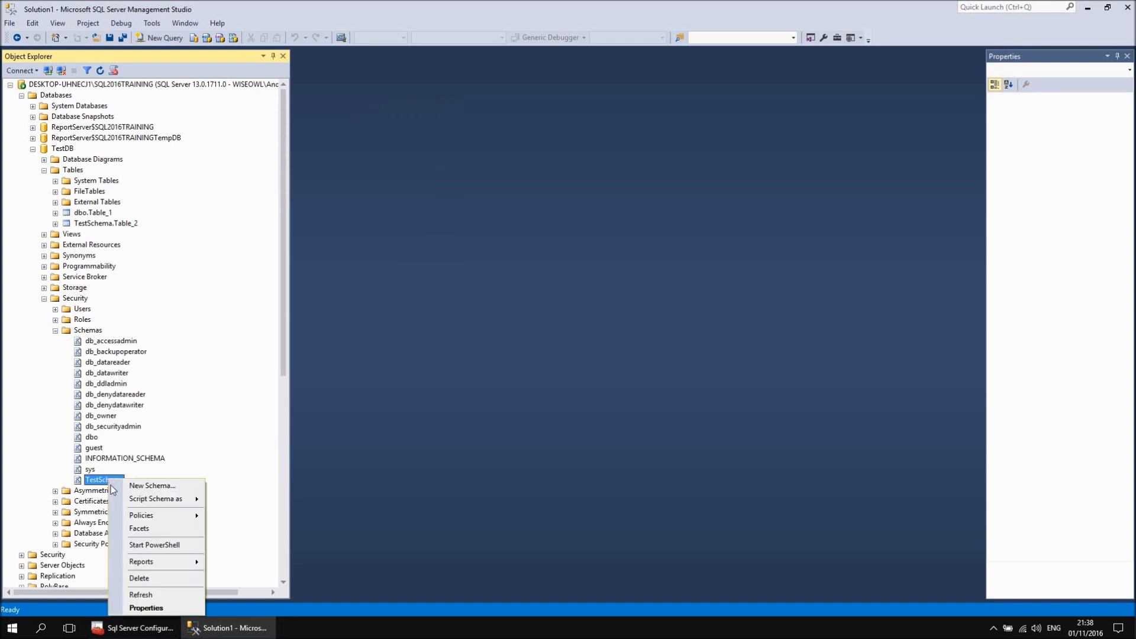
click(151, 607)
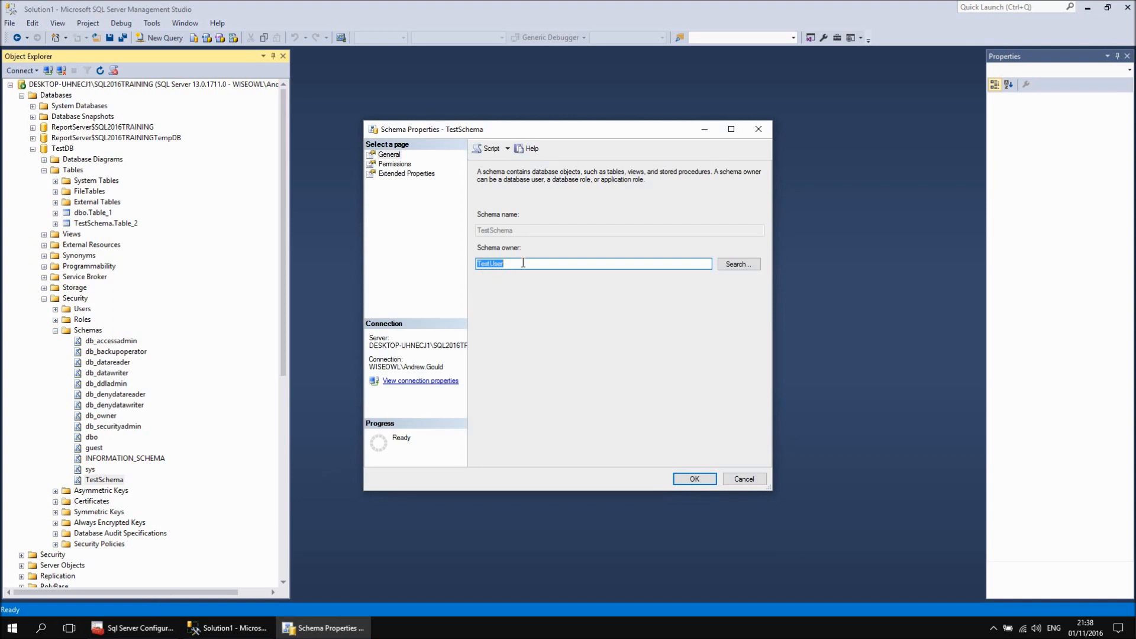
click(734, 265)
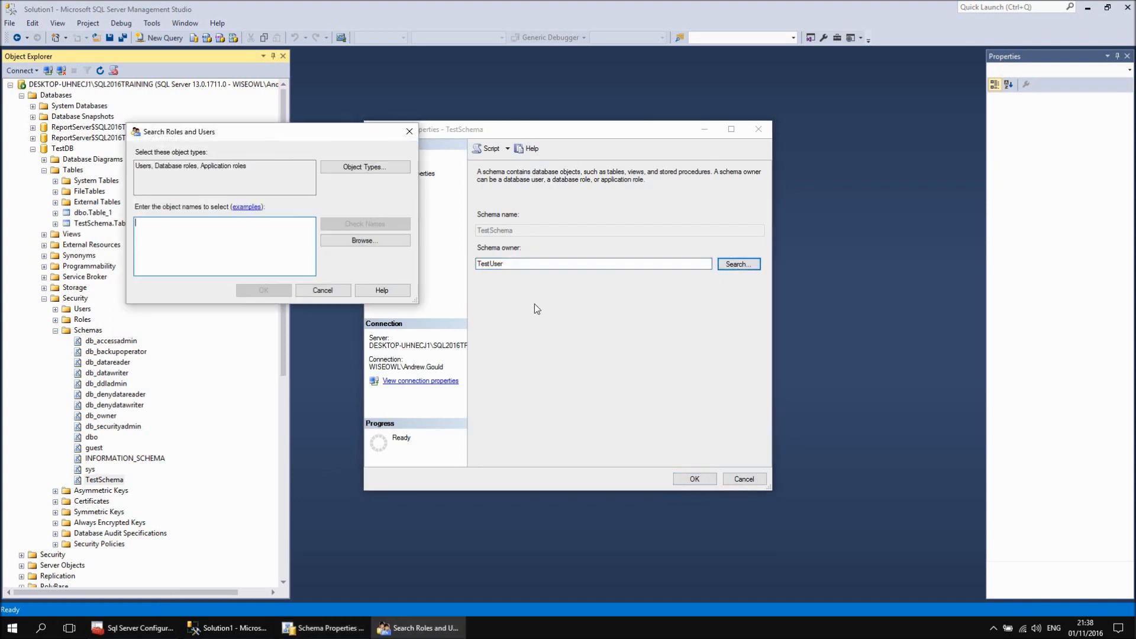
click(382, 242)
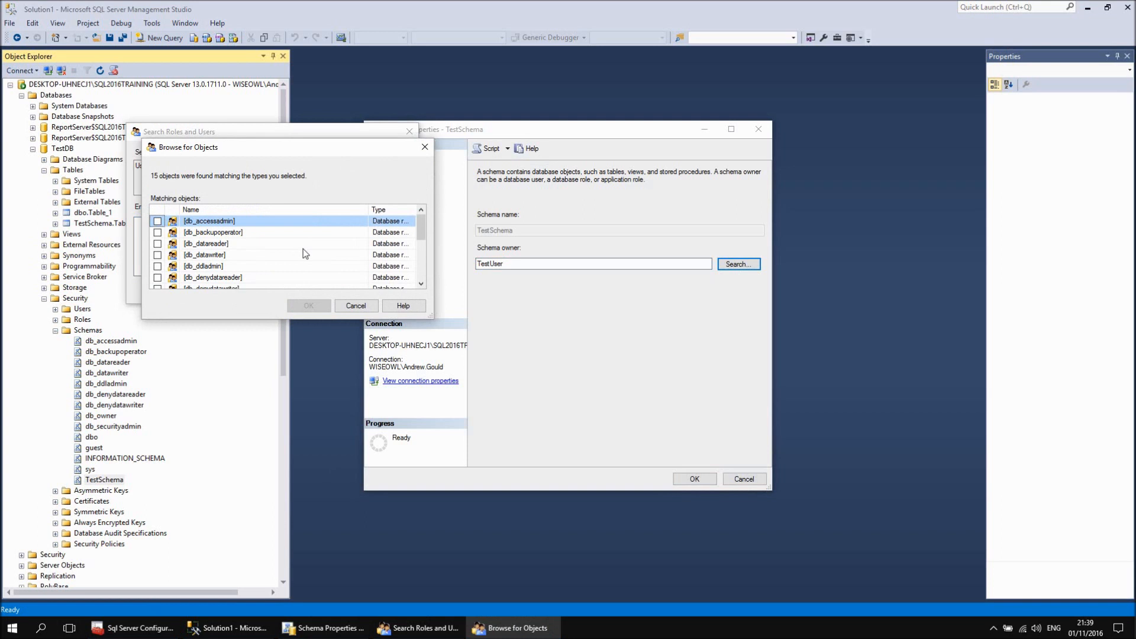
scroll(299, 260, down, 3)
click(157, 221)
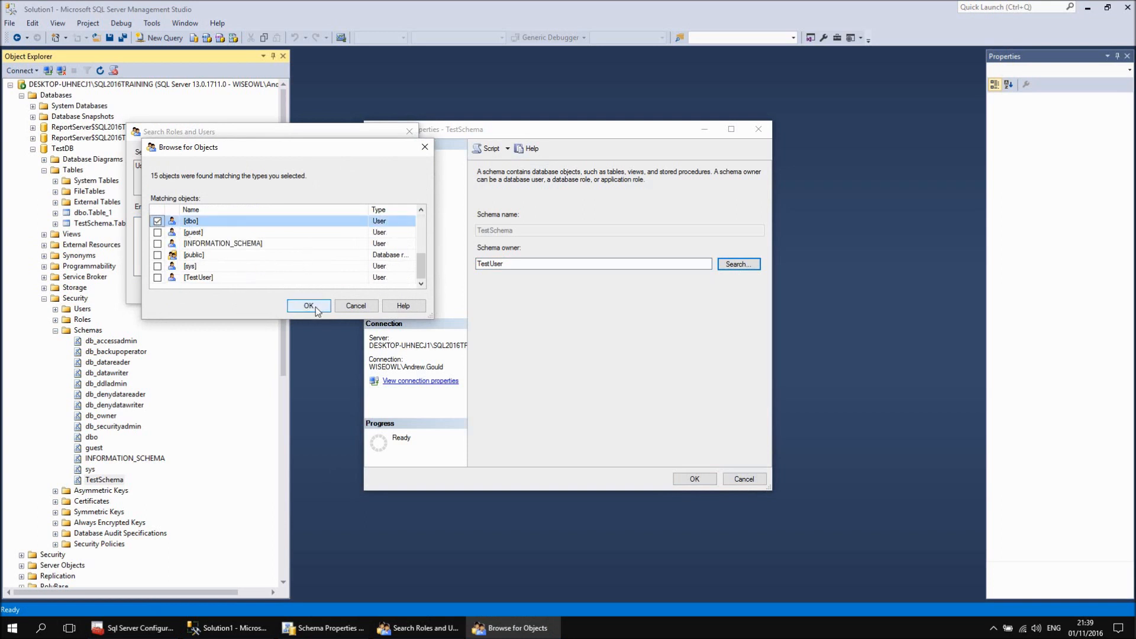
click(309, 306)
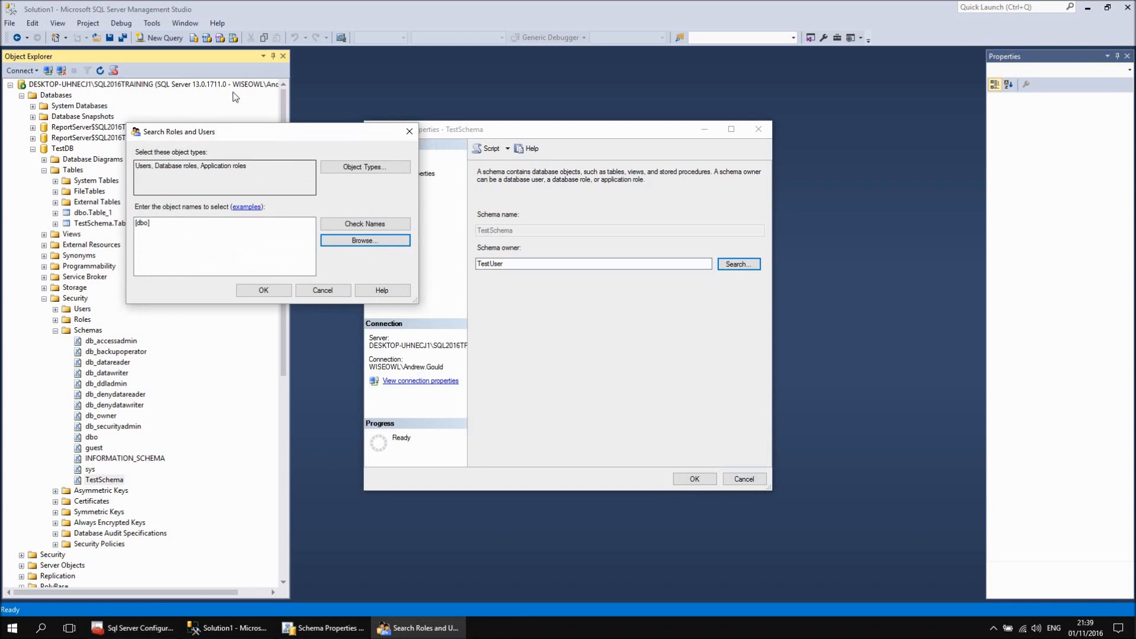
click(263, 290)
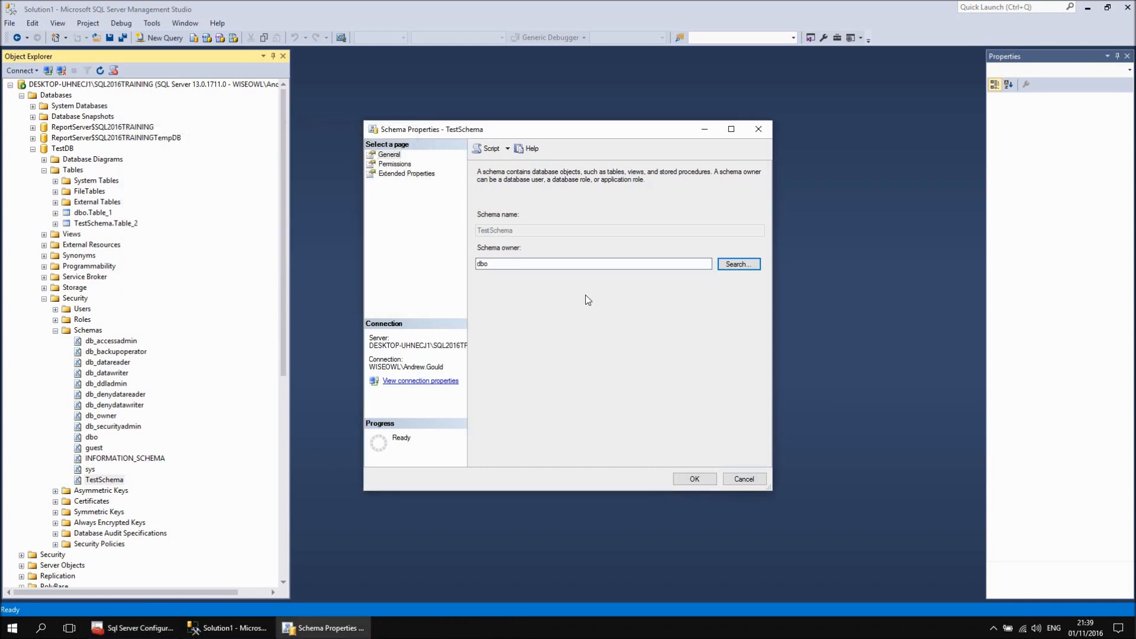
click(694, 479)
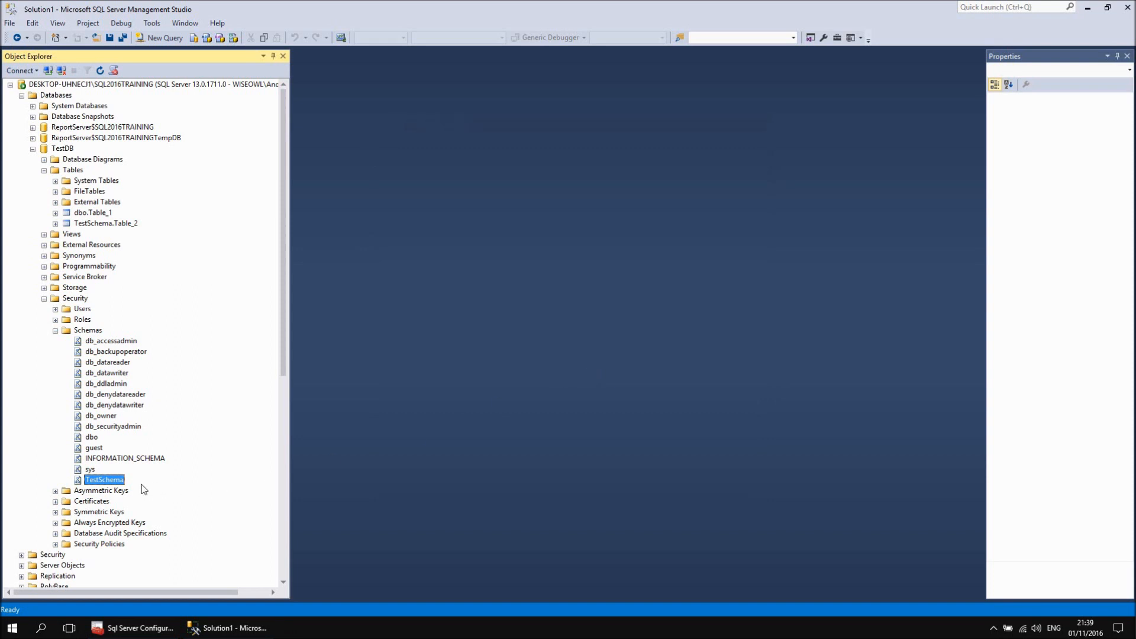
Step: Reopen the TestSchema properties and add TestUser to the users listed in its permissions
right_click(116, 481)
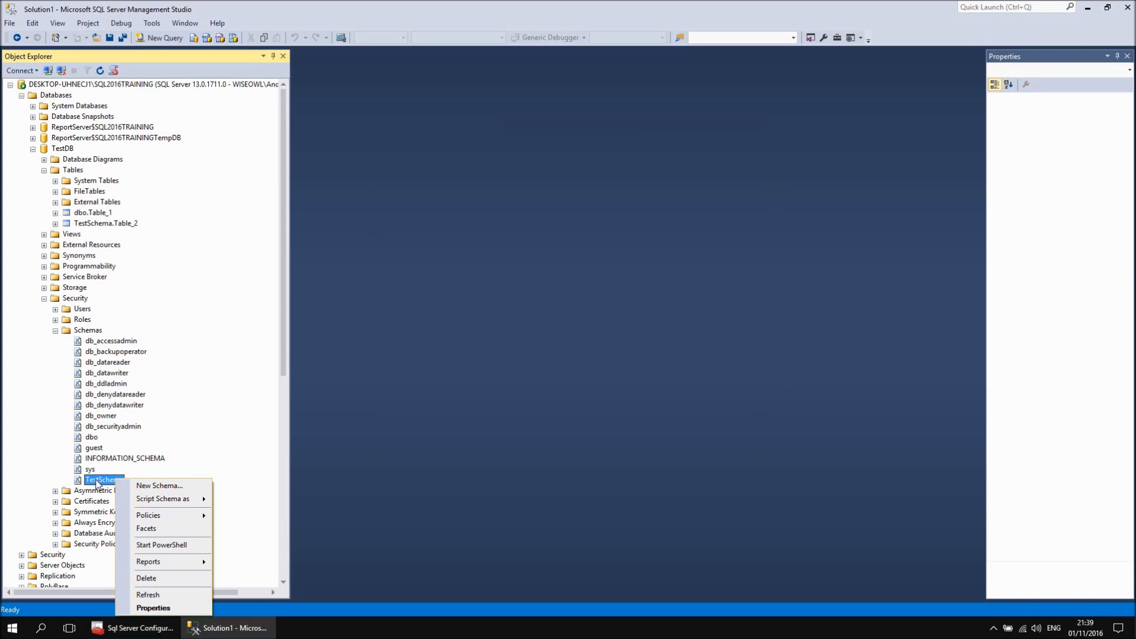
click(163, 607)
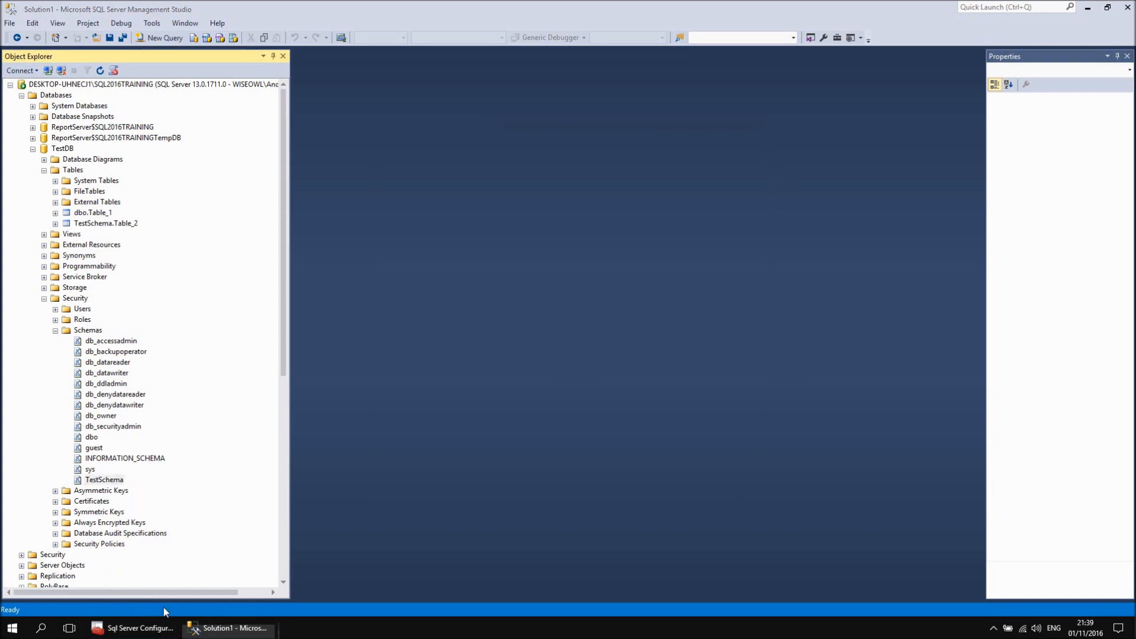
click(395, 164)
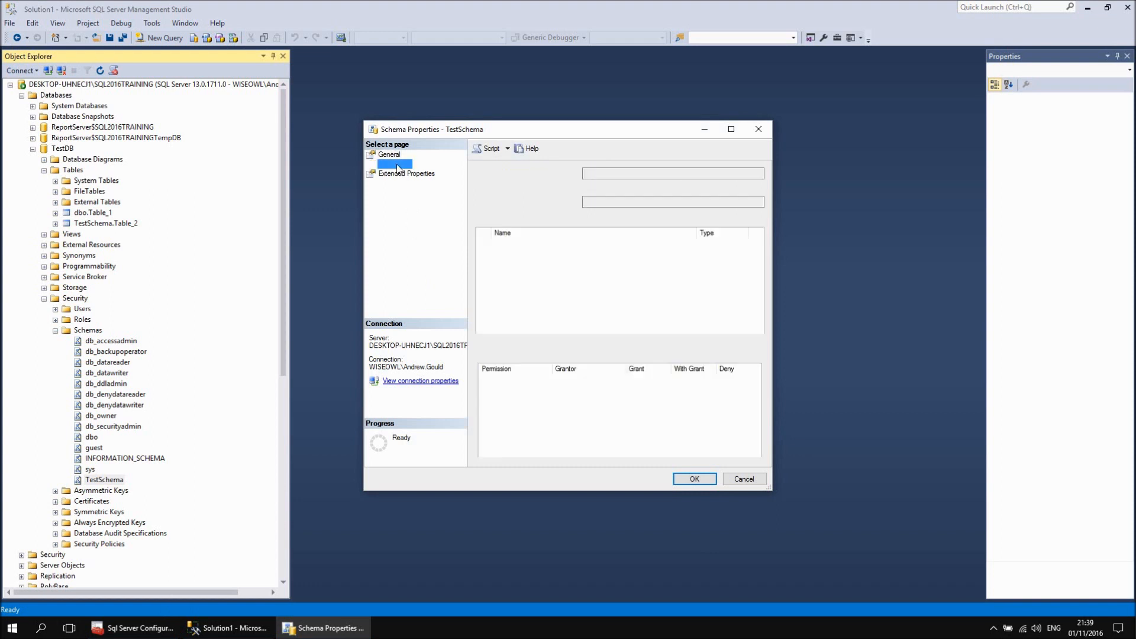
click(731, 218)
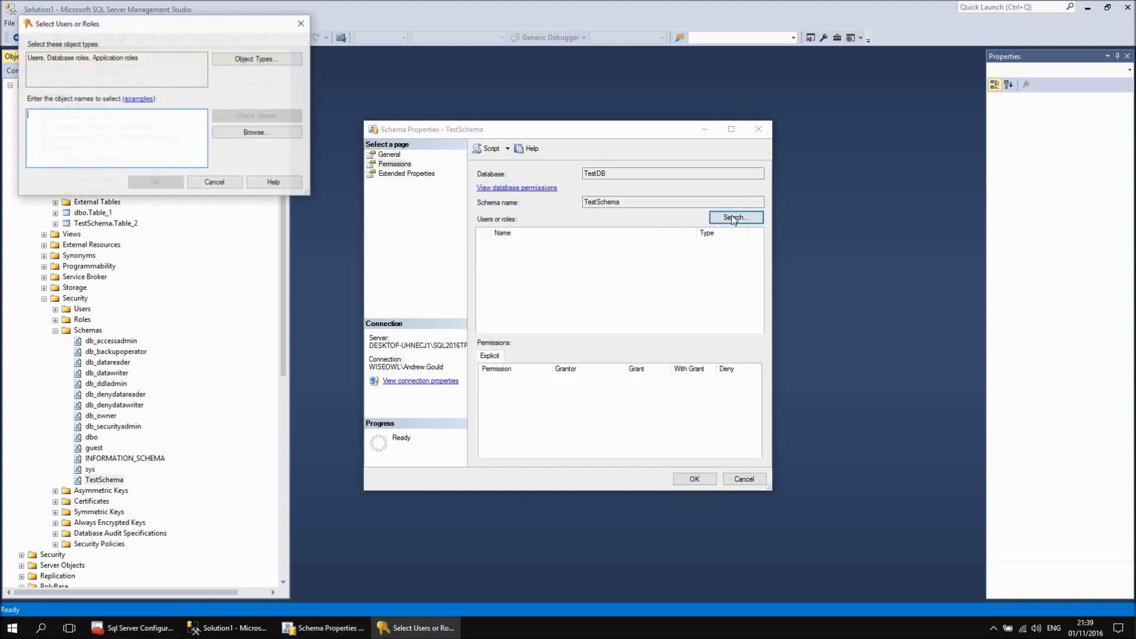
click(256, 132)
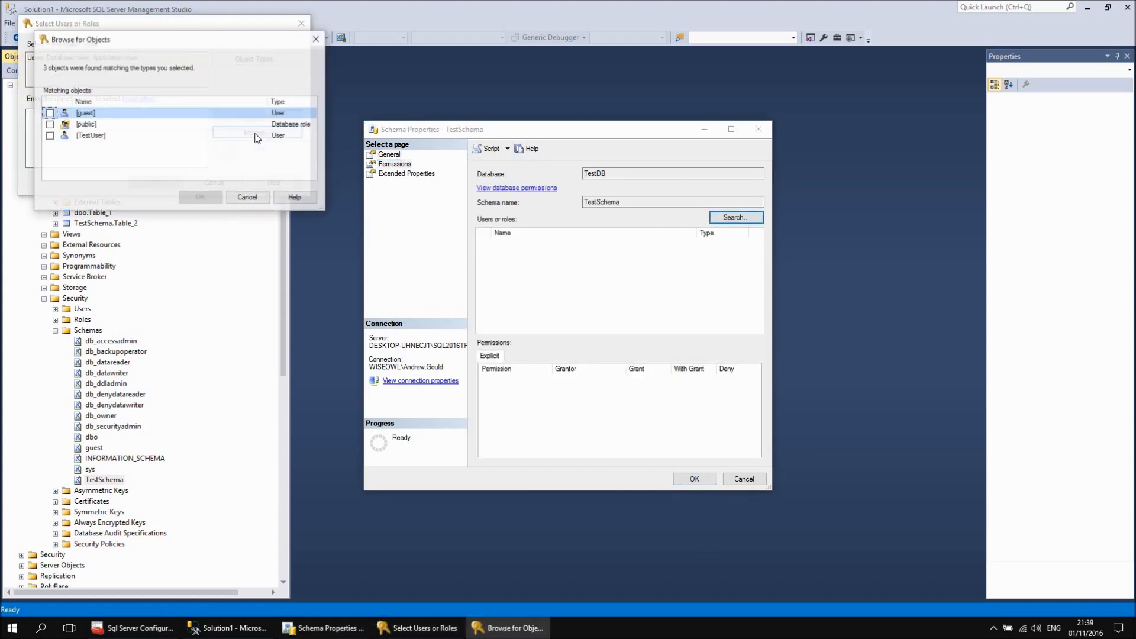
click(50, 136)
click(189, 201)
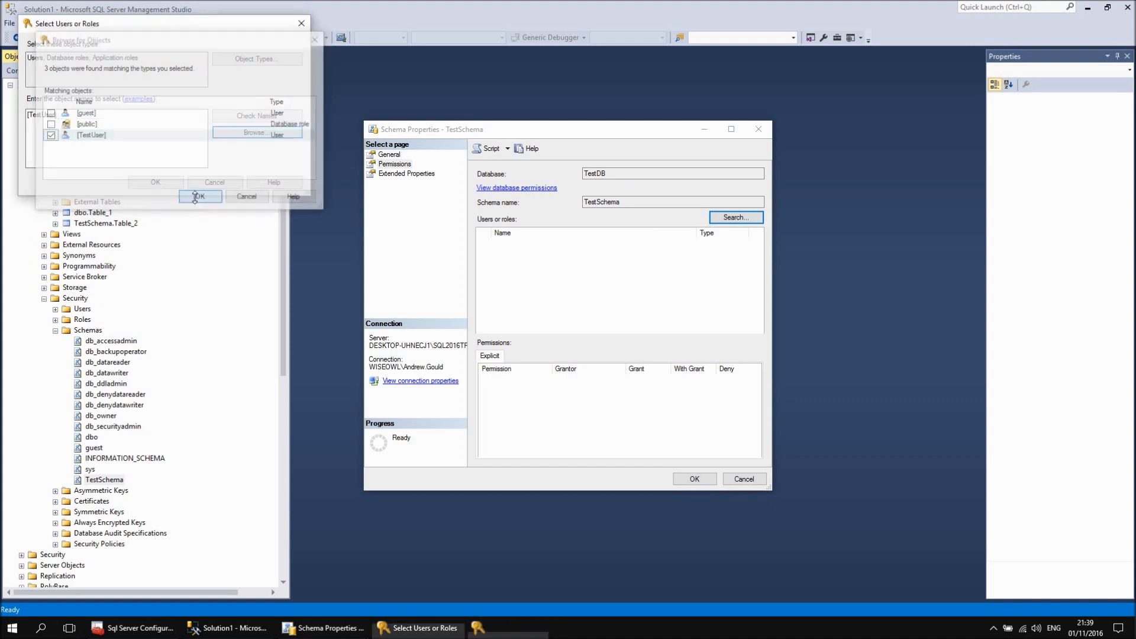
click(149, 182)
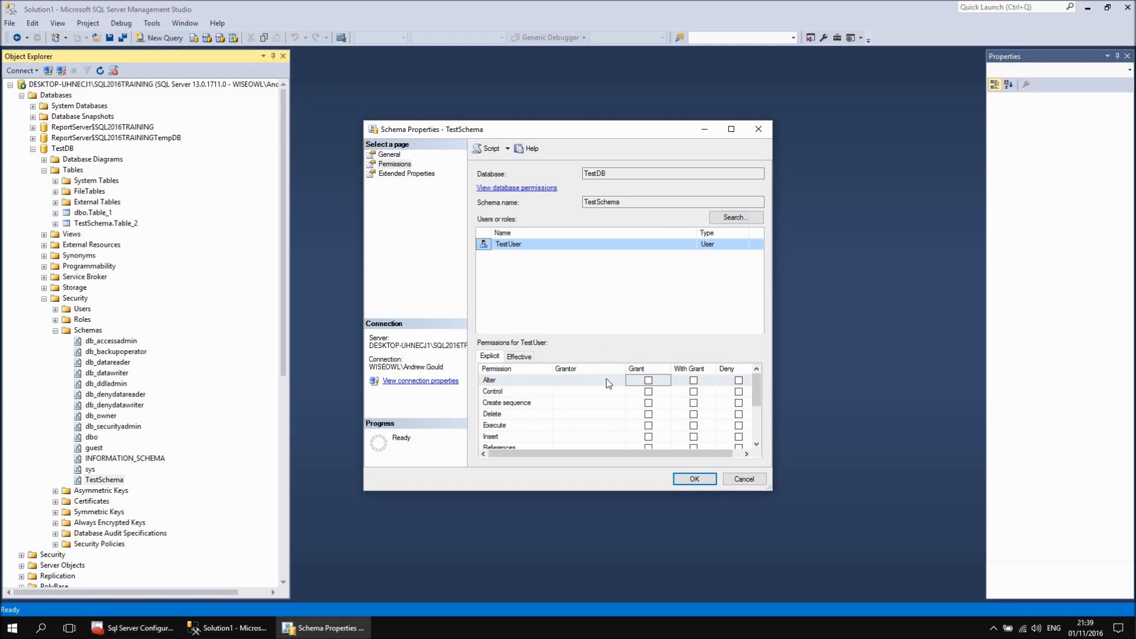
Step: Grant TestUser the Alter permission on TestSchema, review the other available permissions, and apply the change
click(648, 380)
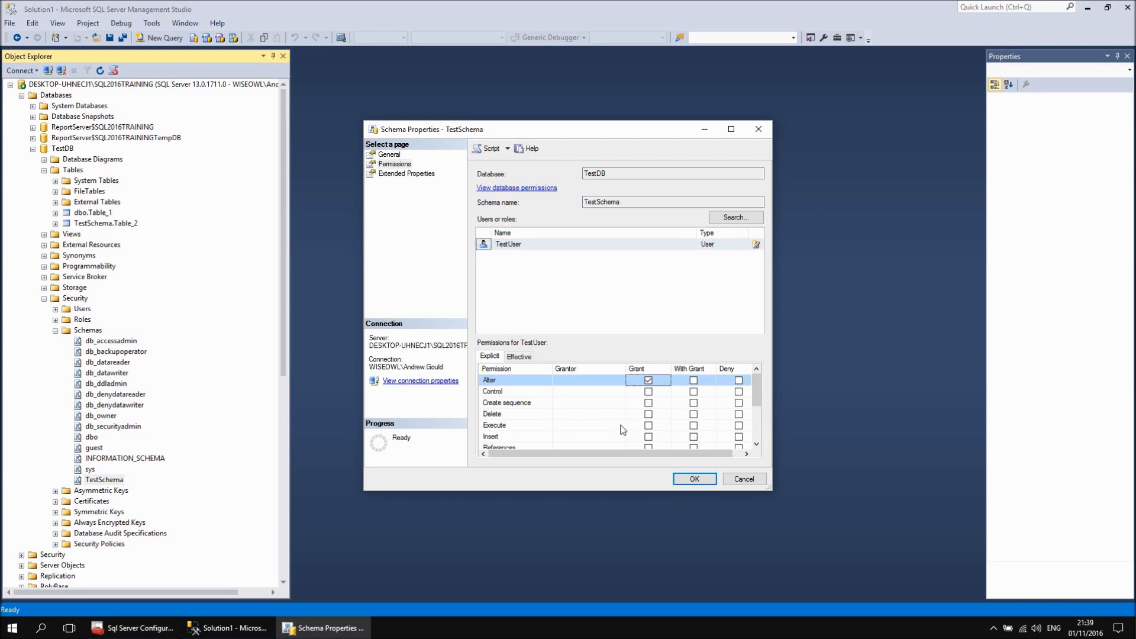
scroll(618, 428, down, 1)
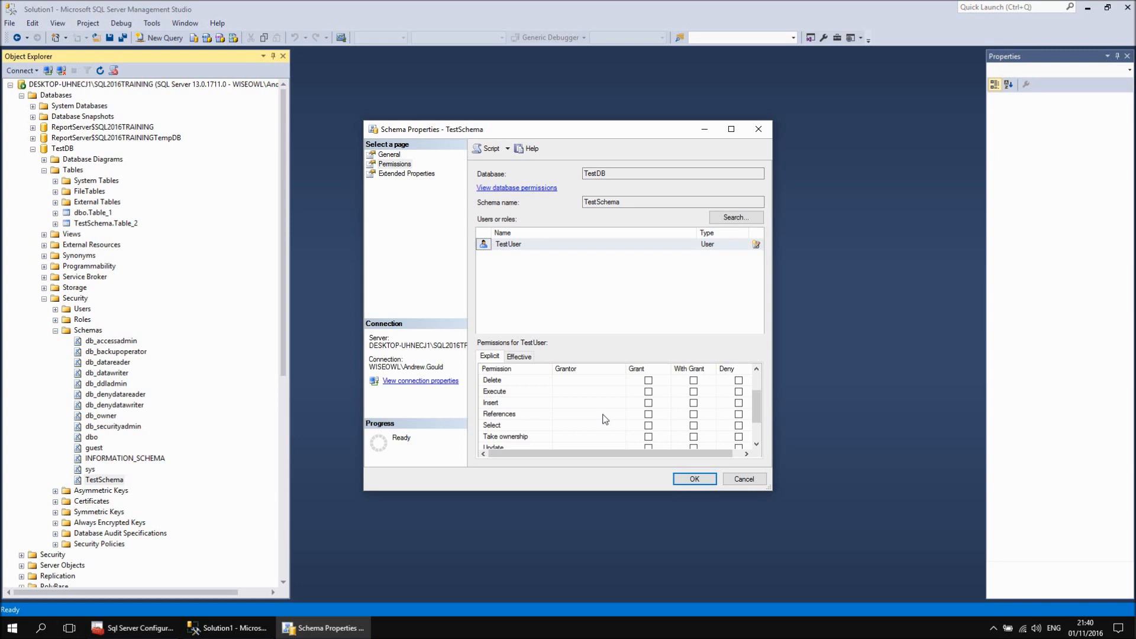
scroll(610, 419, down, 1)
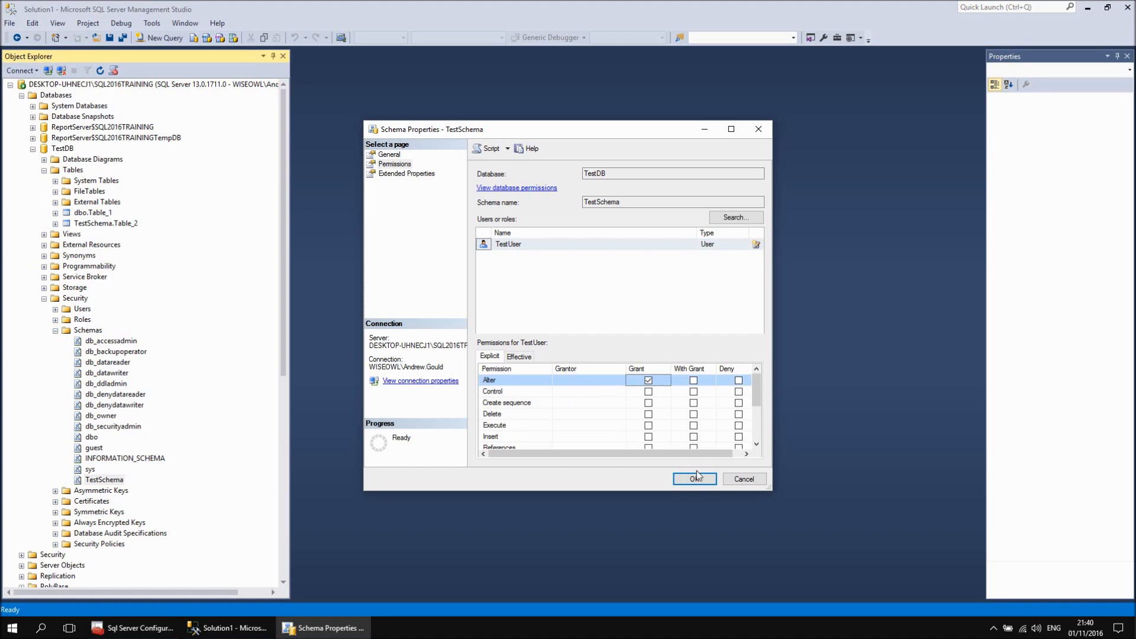
click(695, 478)
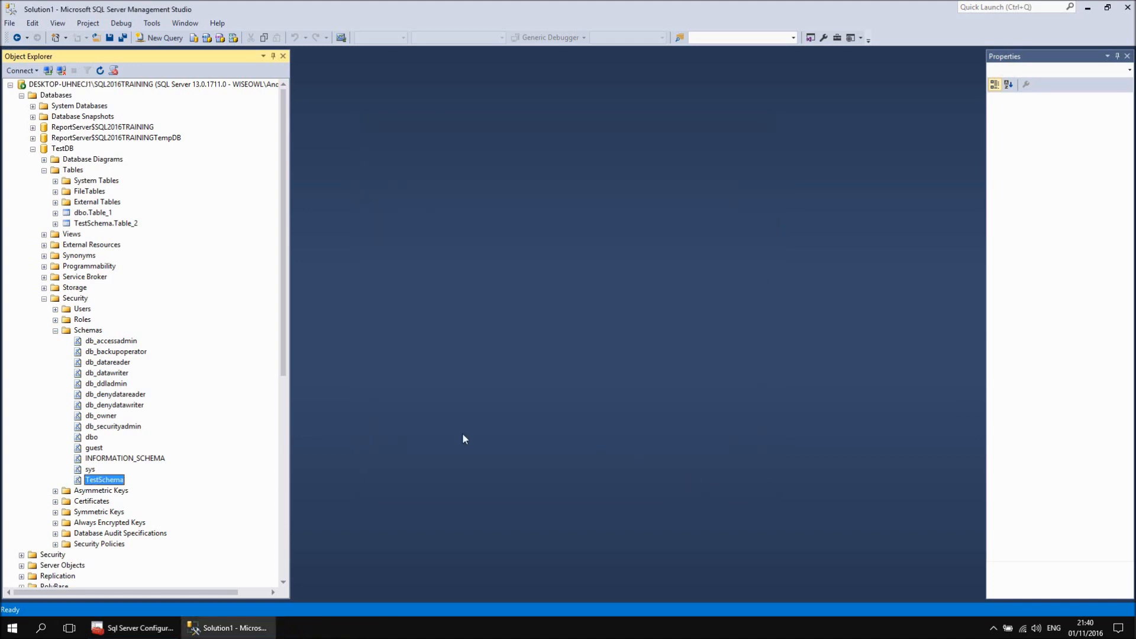
Step: Try to open the design of dbo.Table_1 in TestDB for editing under the TestLogin connection, then close it
scroll(216, 391, down, 5)
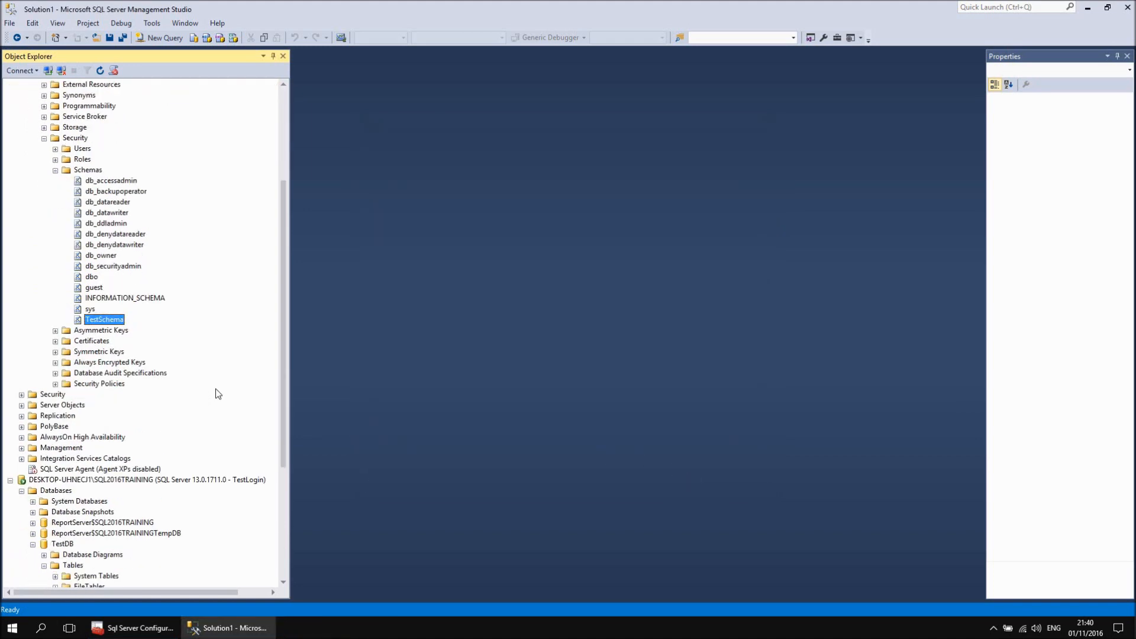
scroll(217, 393, down, 6)
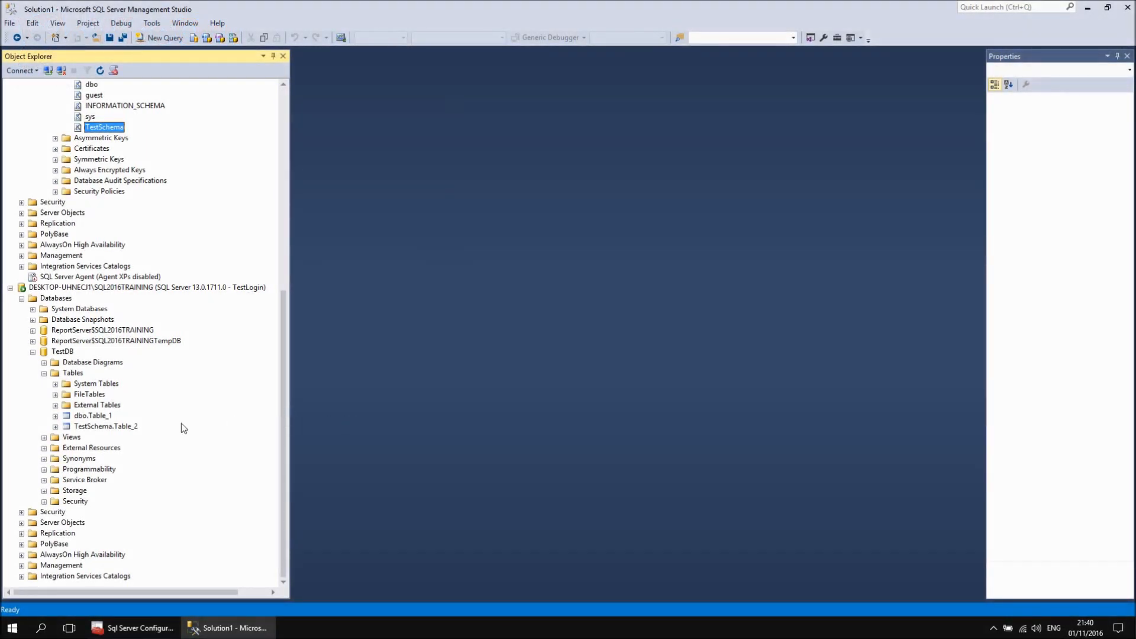
right_click(99, 419)
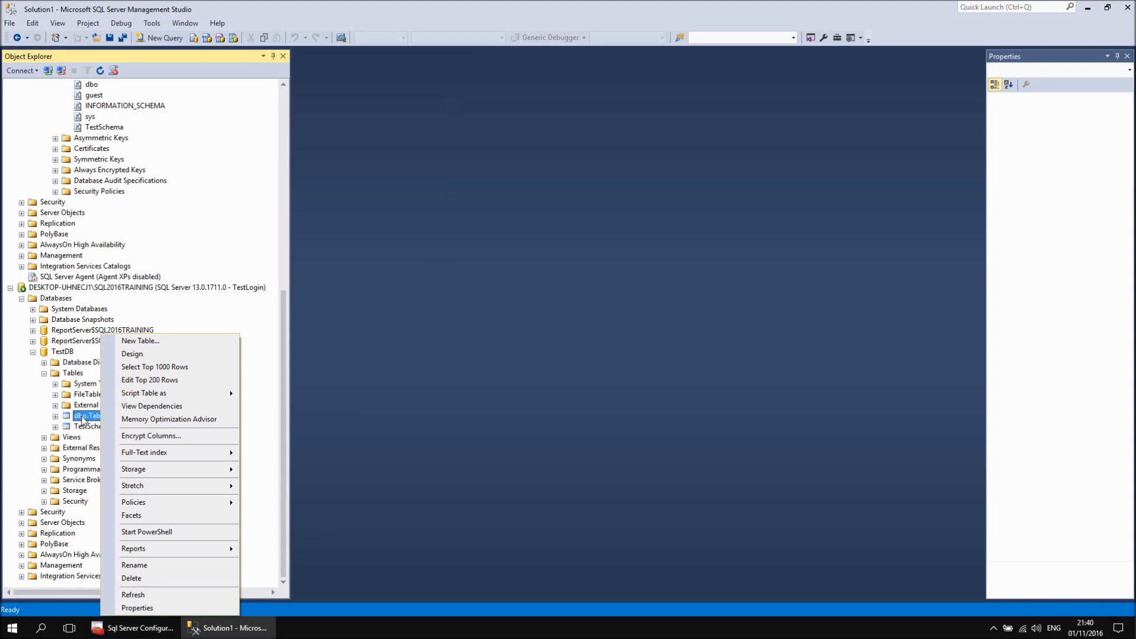
click(132, 354)
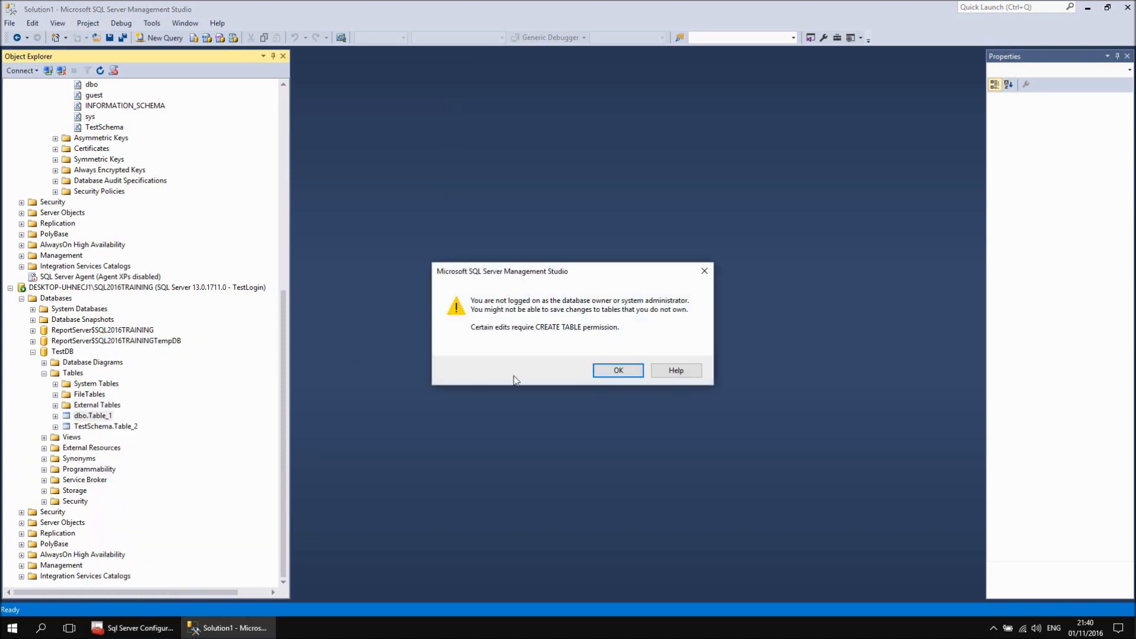
click(629, 375)
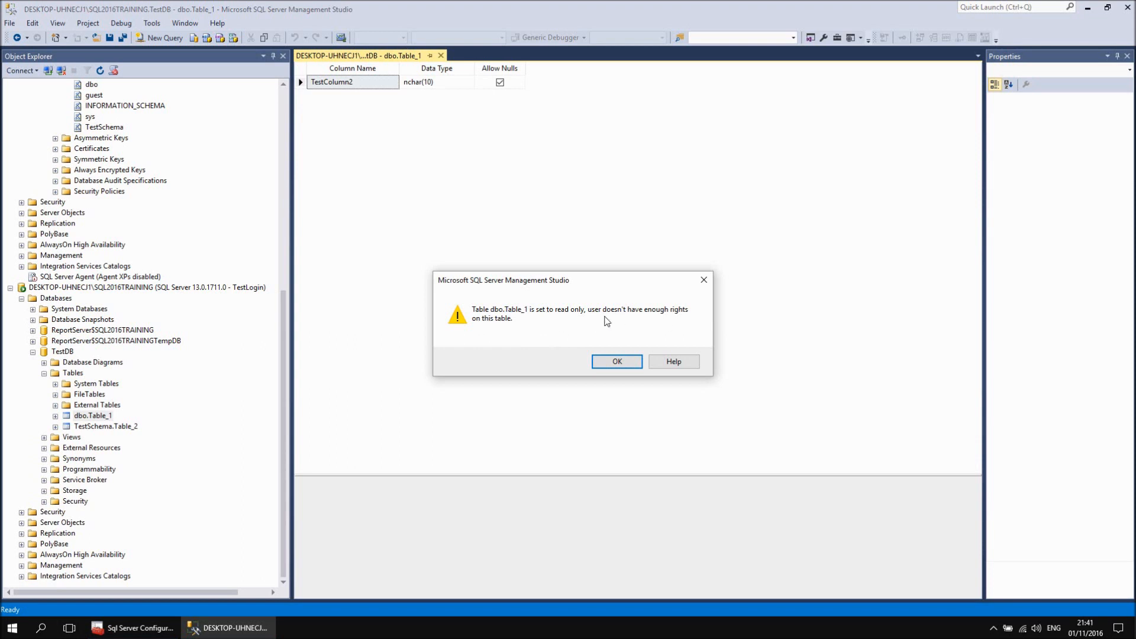
click(616, 362)
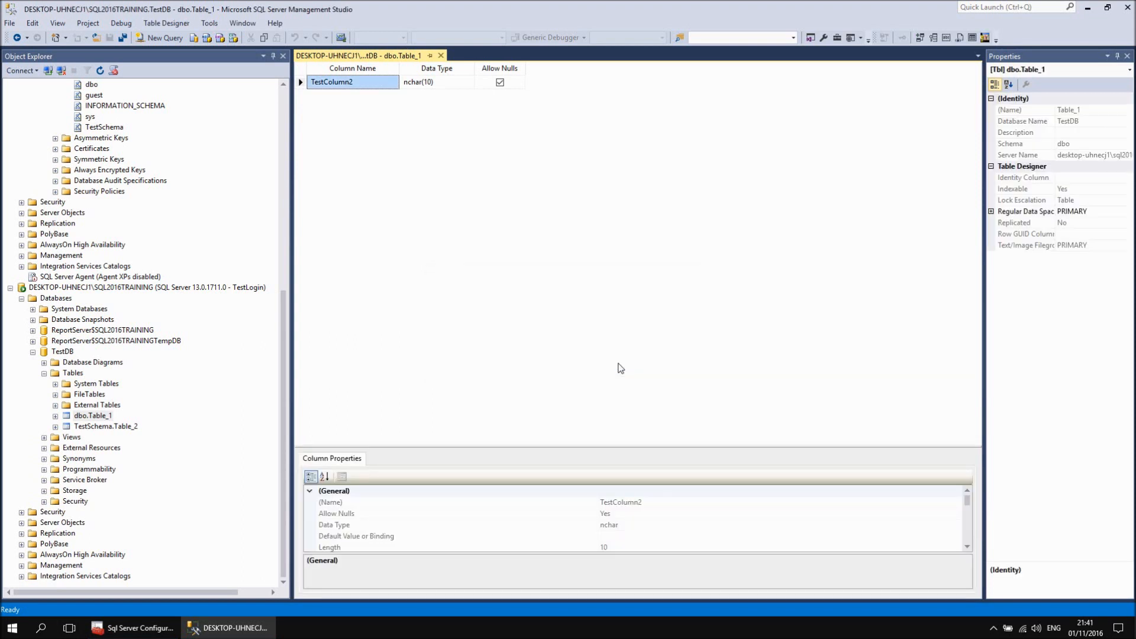
click(440, 55)
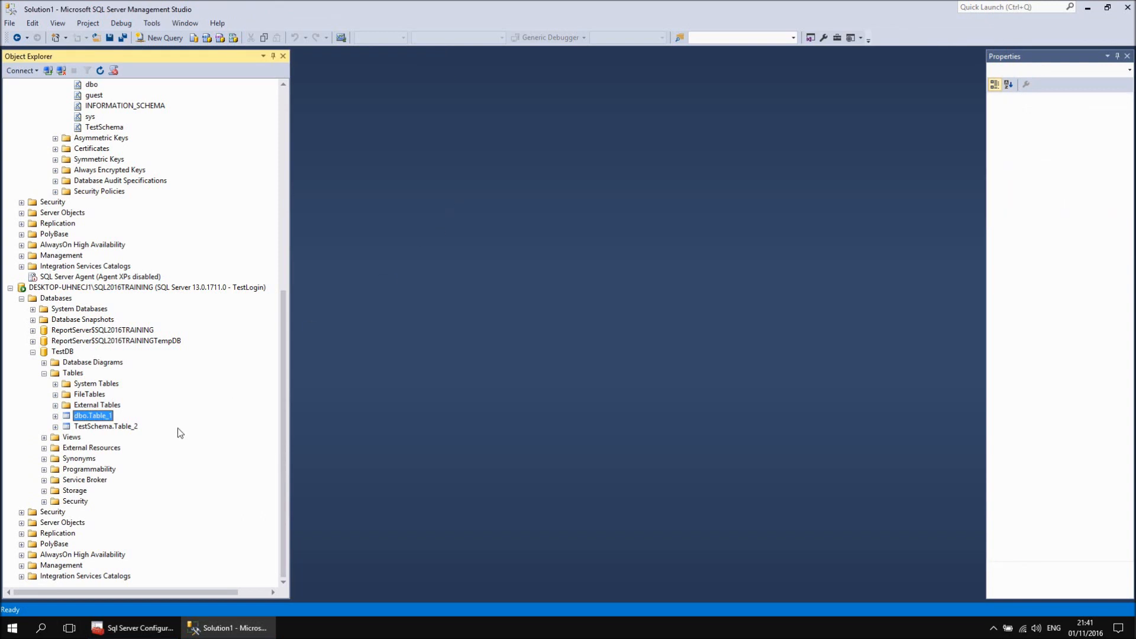
Step: Add a column named asdf with data type nchar(10) to TestSchema.Table_2 under the TestLogin connection and save the table
right_click(92, 427)
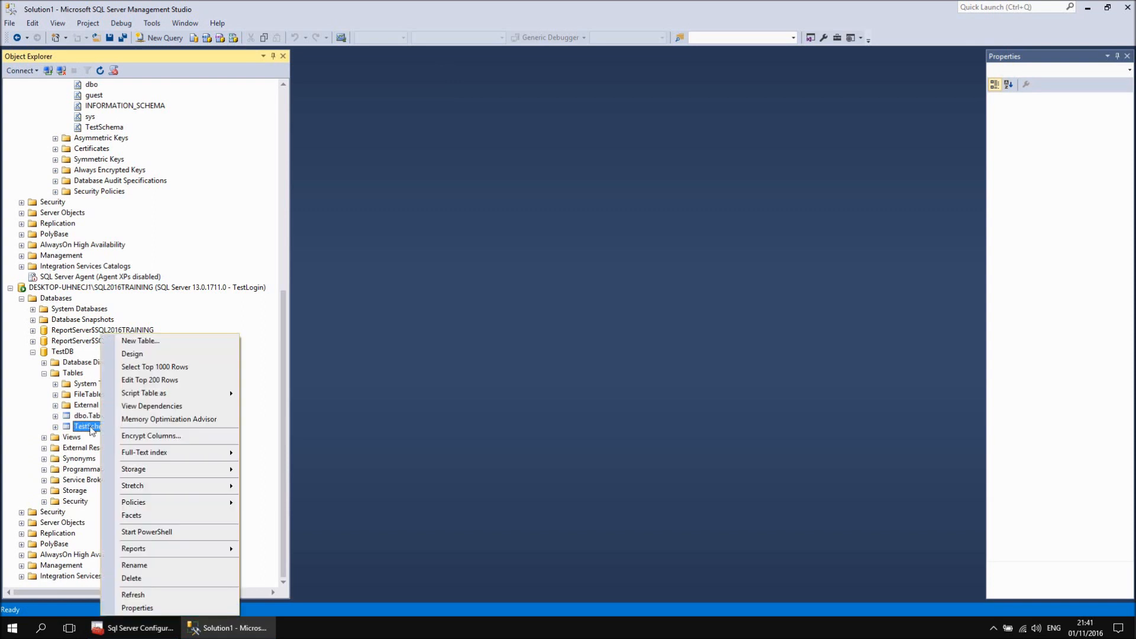
click(137, 353)
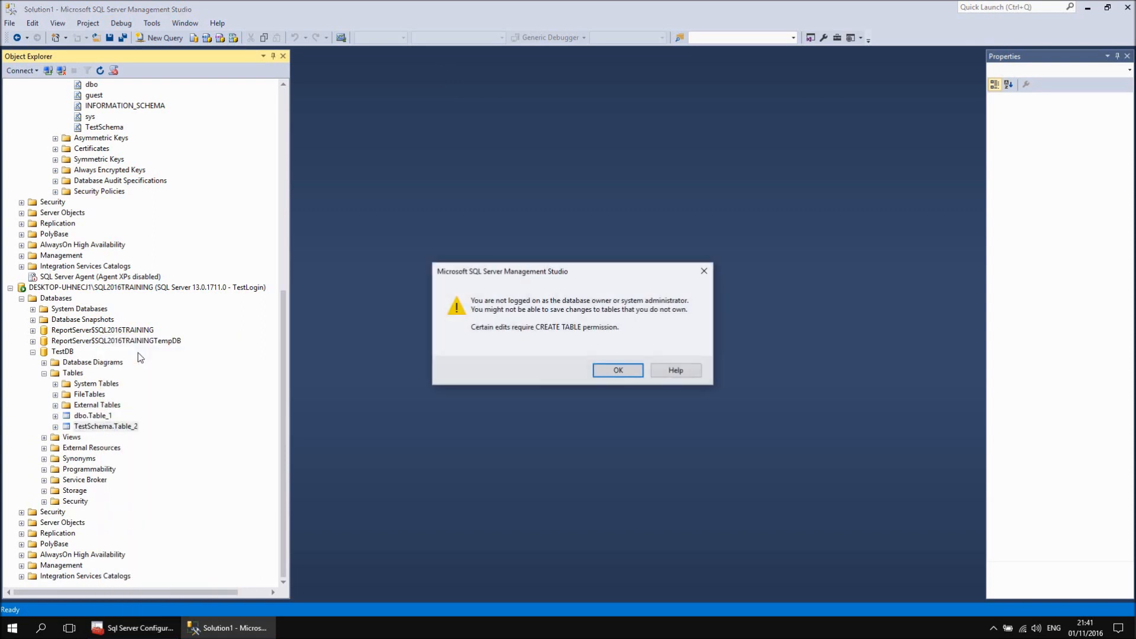
click(609, 374)
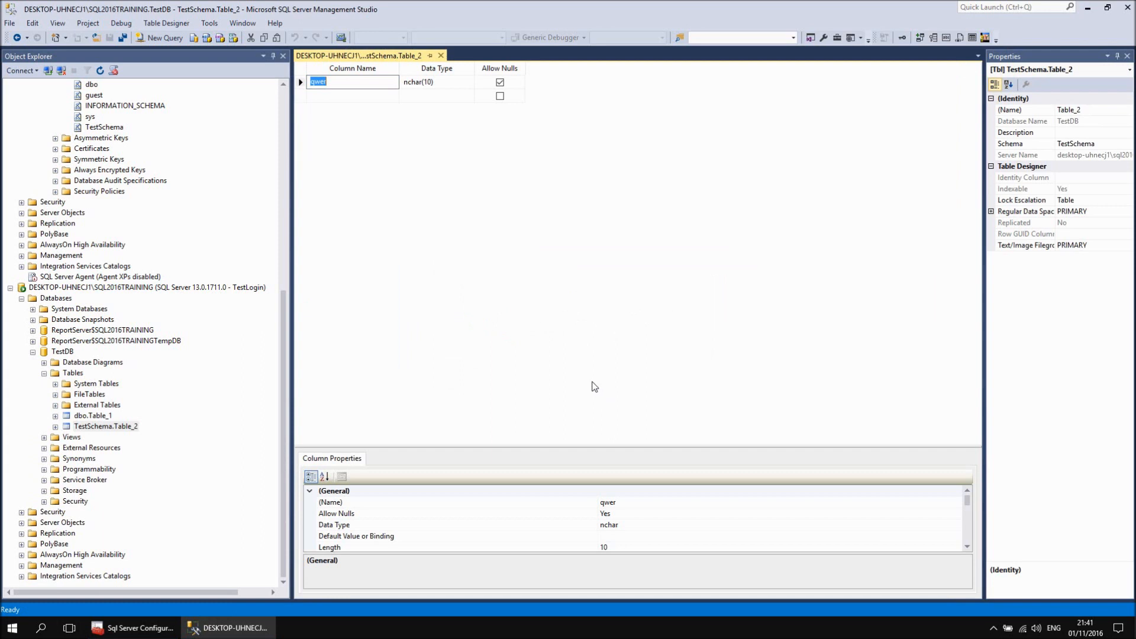
click(338, 96)
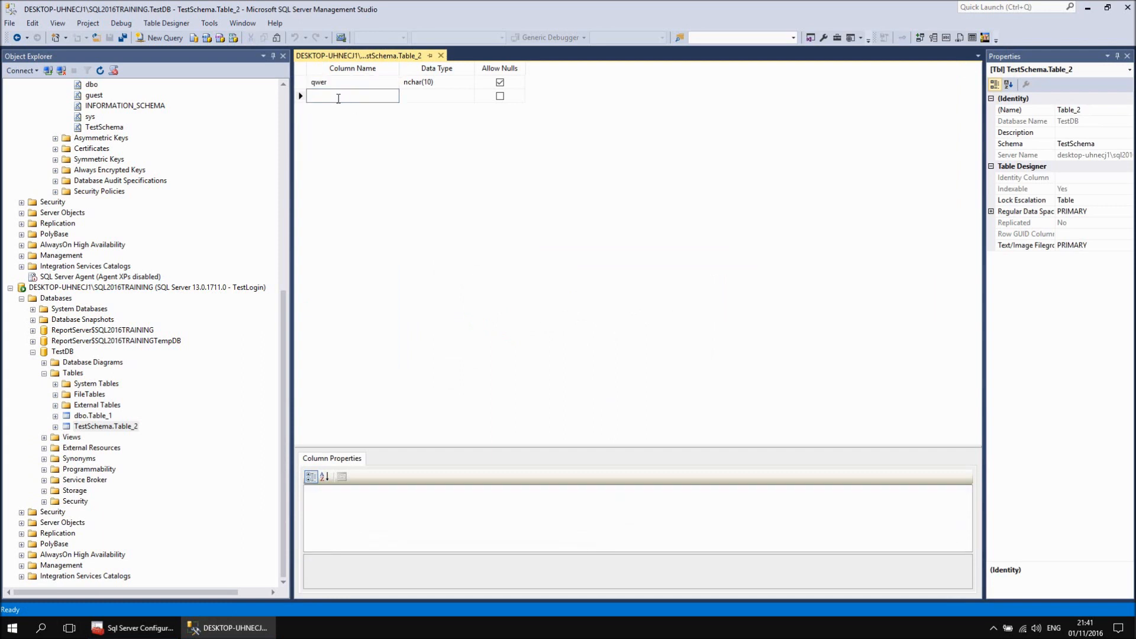
text(asdf)
click(420, 101)
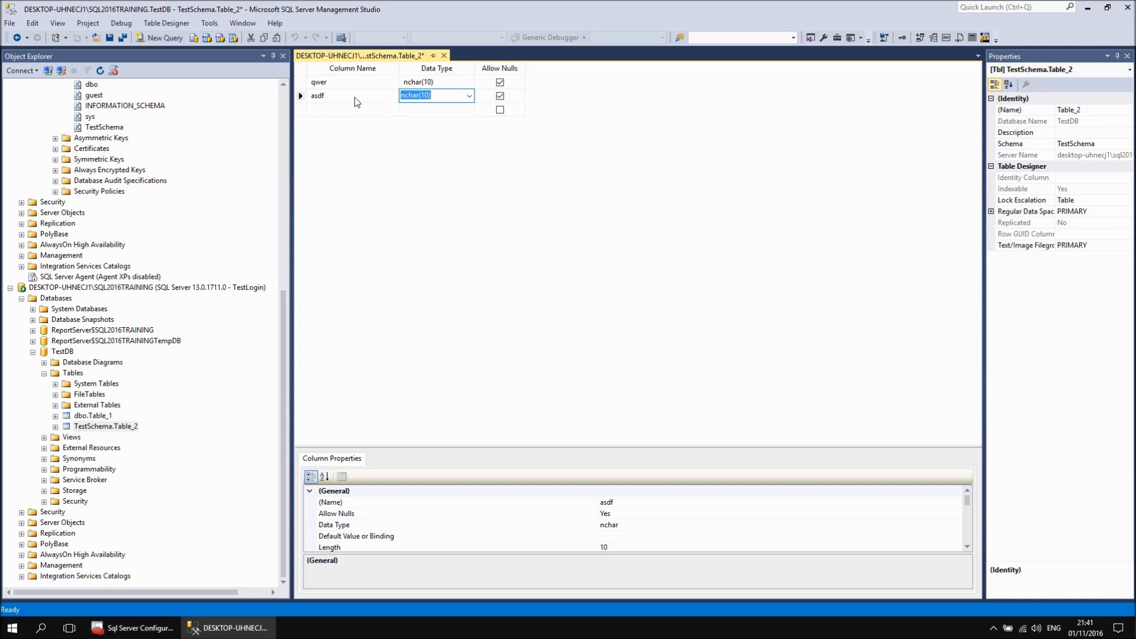
click(445, 56)
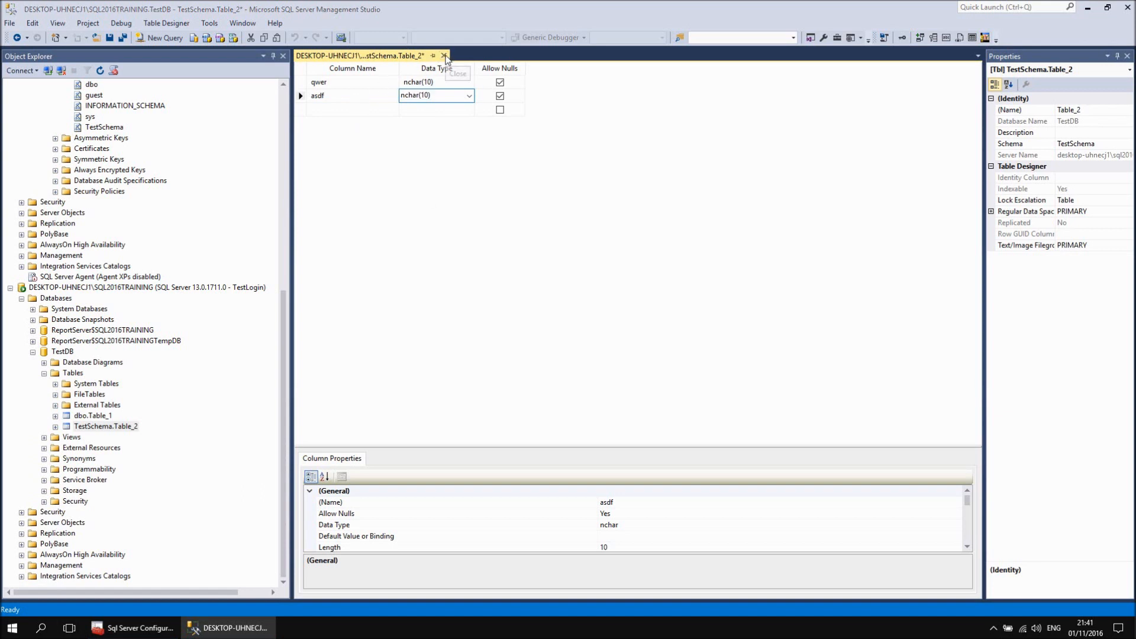
click(547, 385)
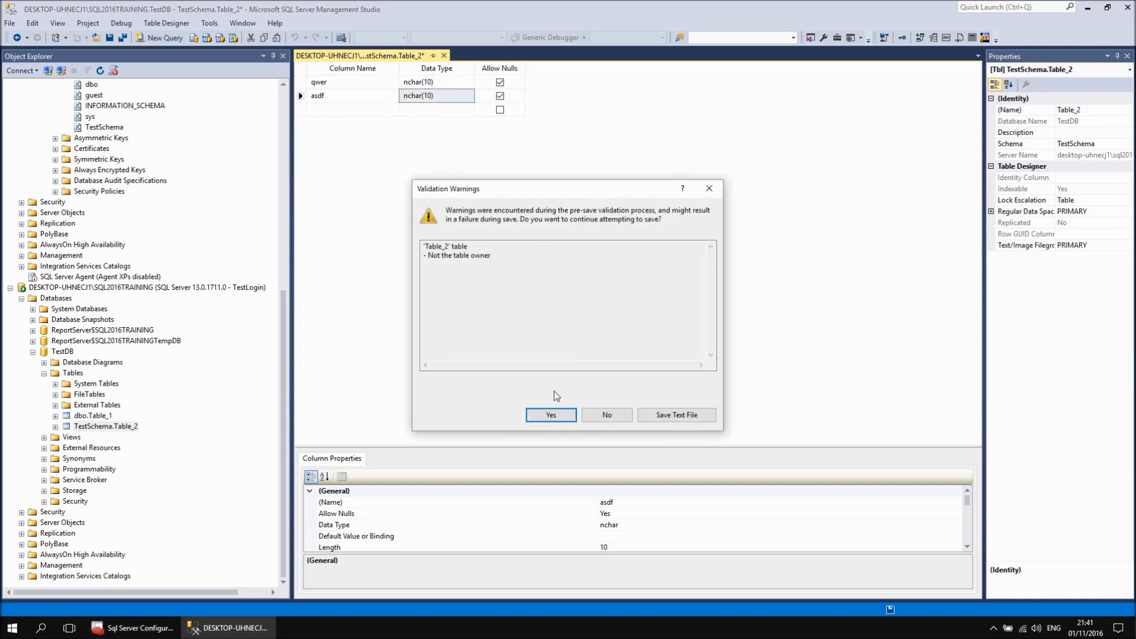
click(551, 415)
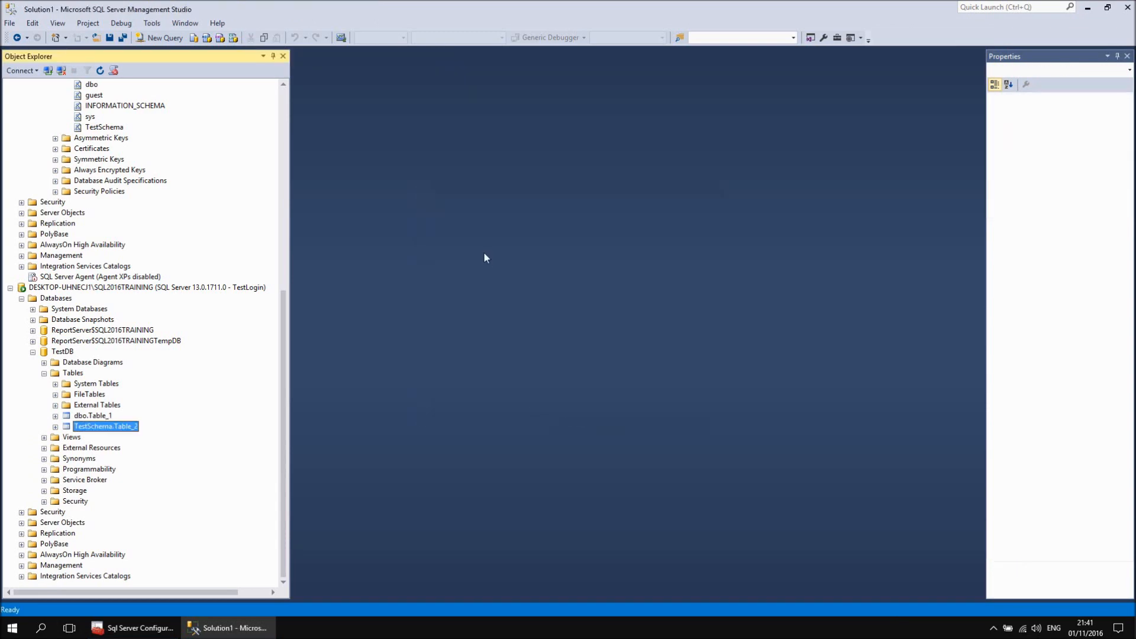
Step: Check the columns of TestSchema.Table_2 under the TestLogin connection
click(56, 427)
click(66, 438)
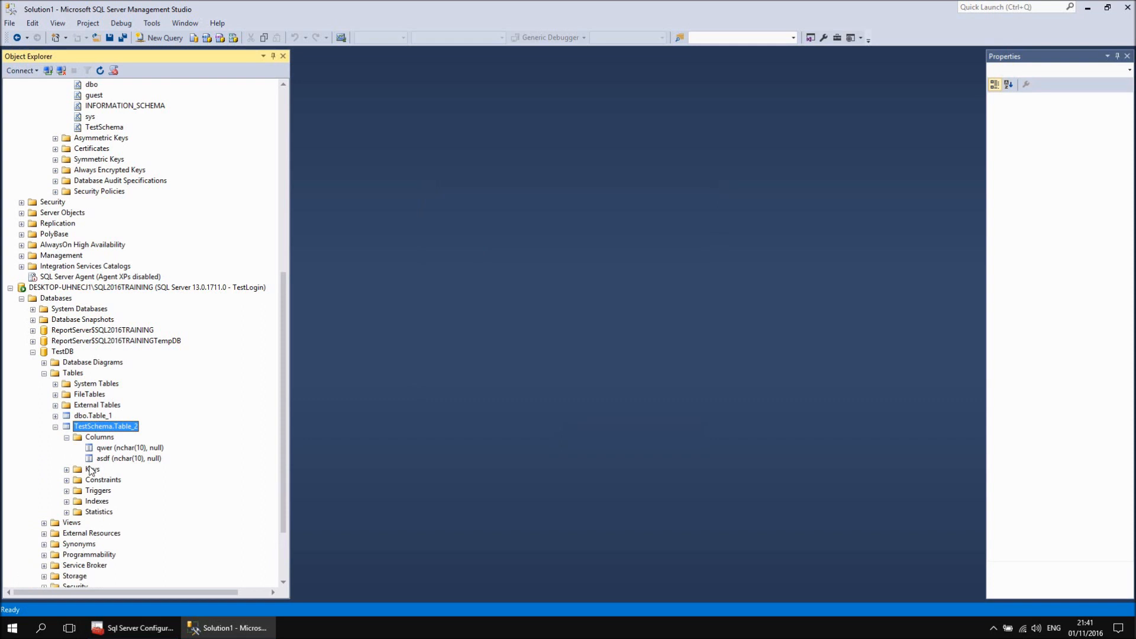
click(67, 438)
click(55, 426)
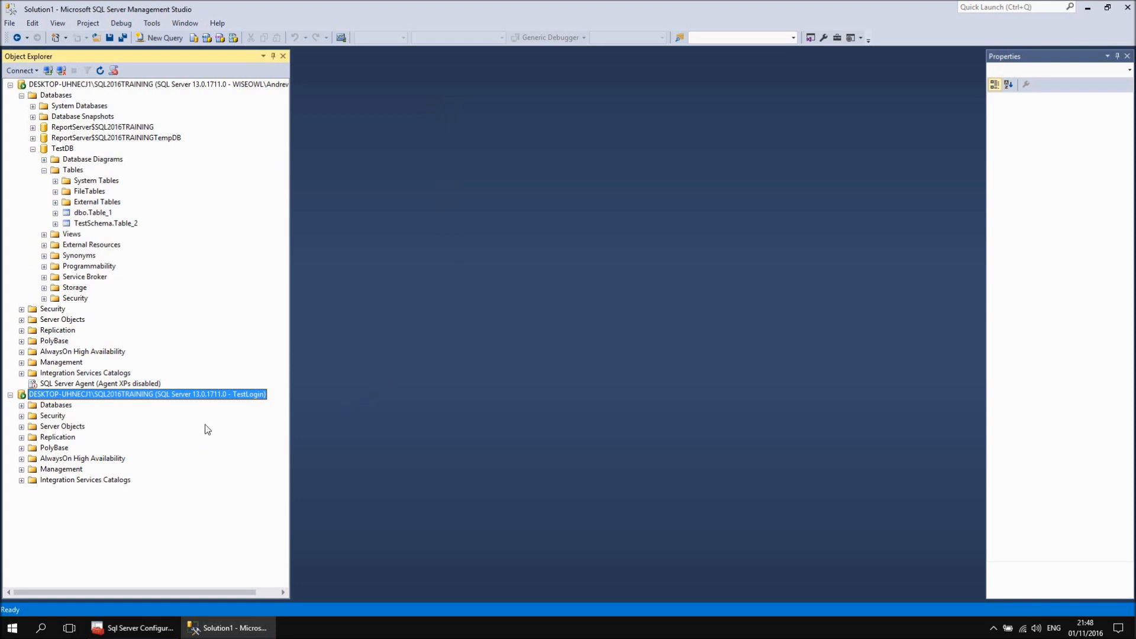
Step: Disconnect the TestLogin connection and set the server authentication of the WISEOWL connection to Windows Authentication mode
right_click(232, 400)
click(264, 403)
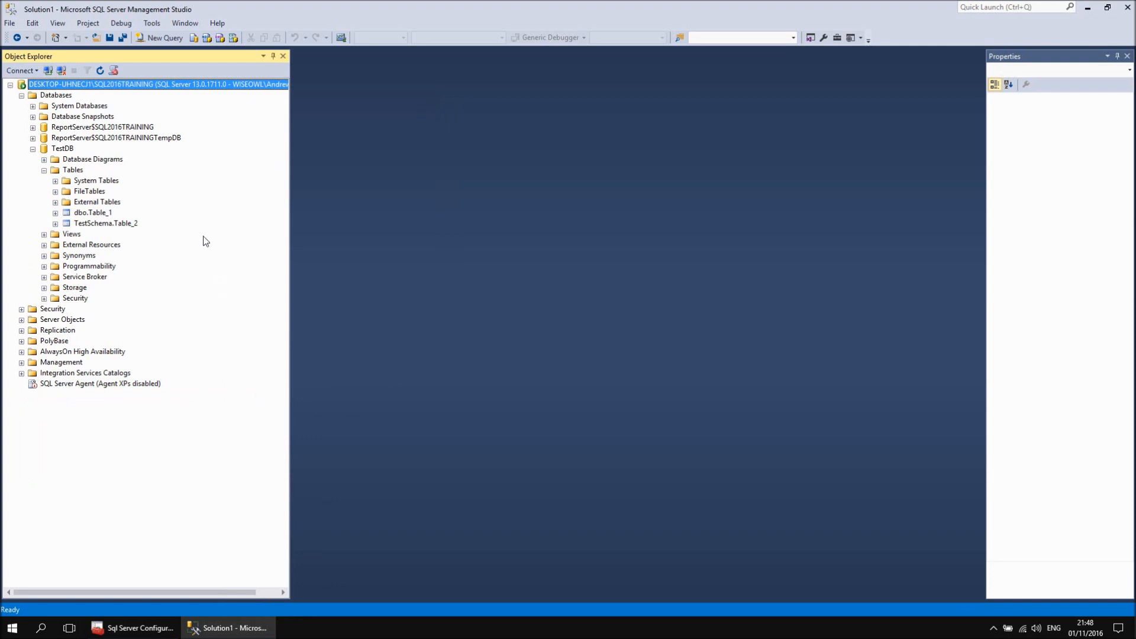
right_click(98, 88)
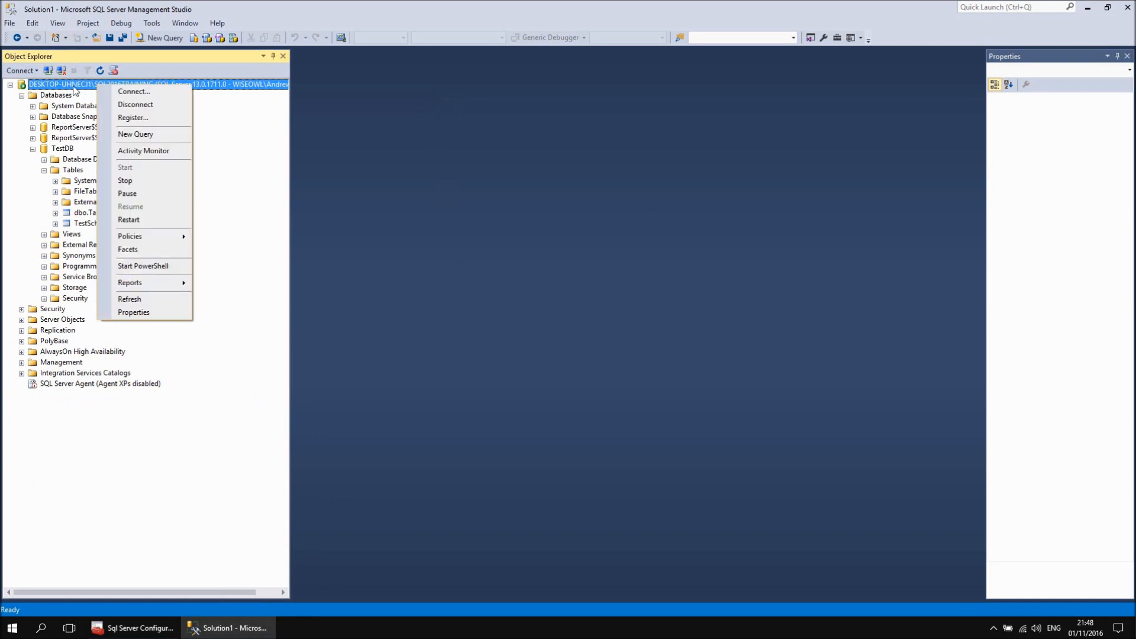
click(135, 313)
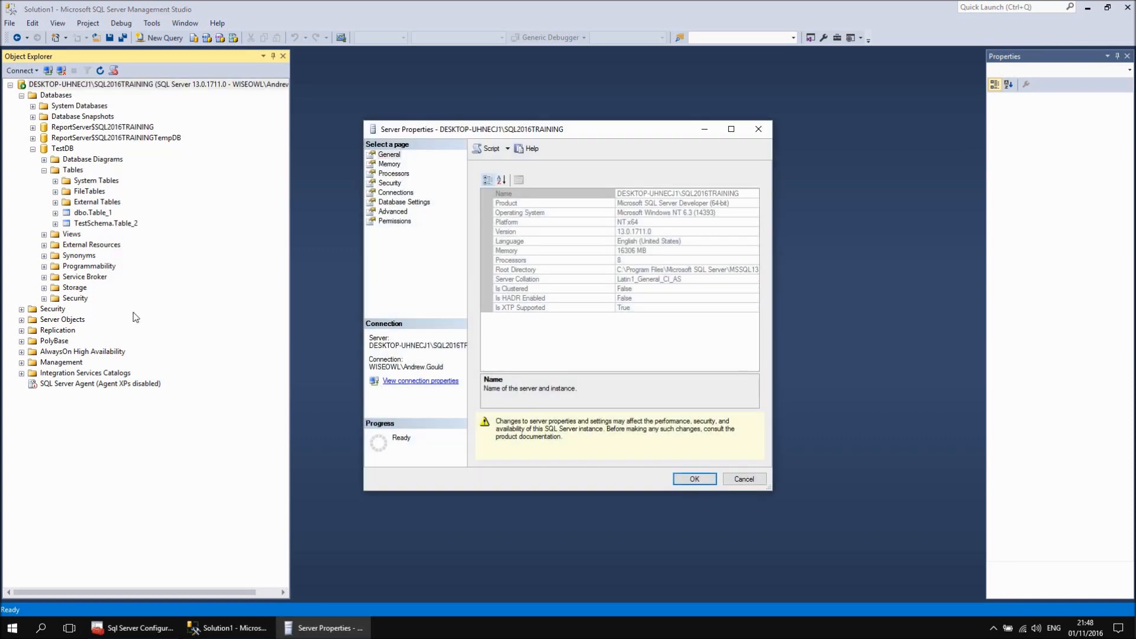
click(396, 183)
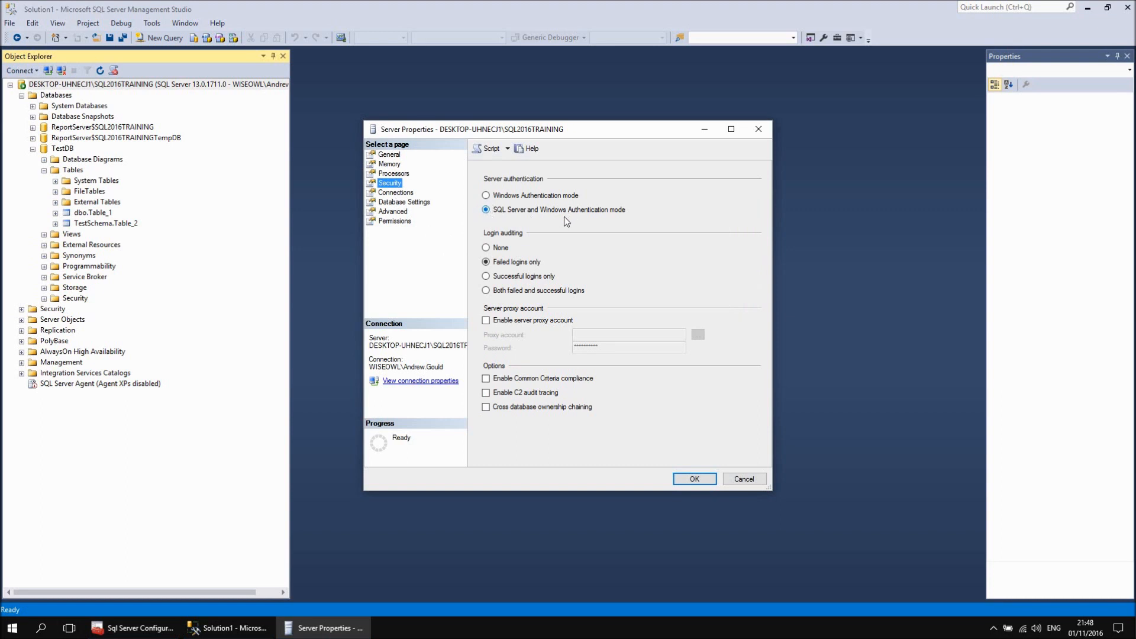
click(486, 196)
click(697, 478)
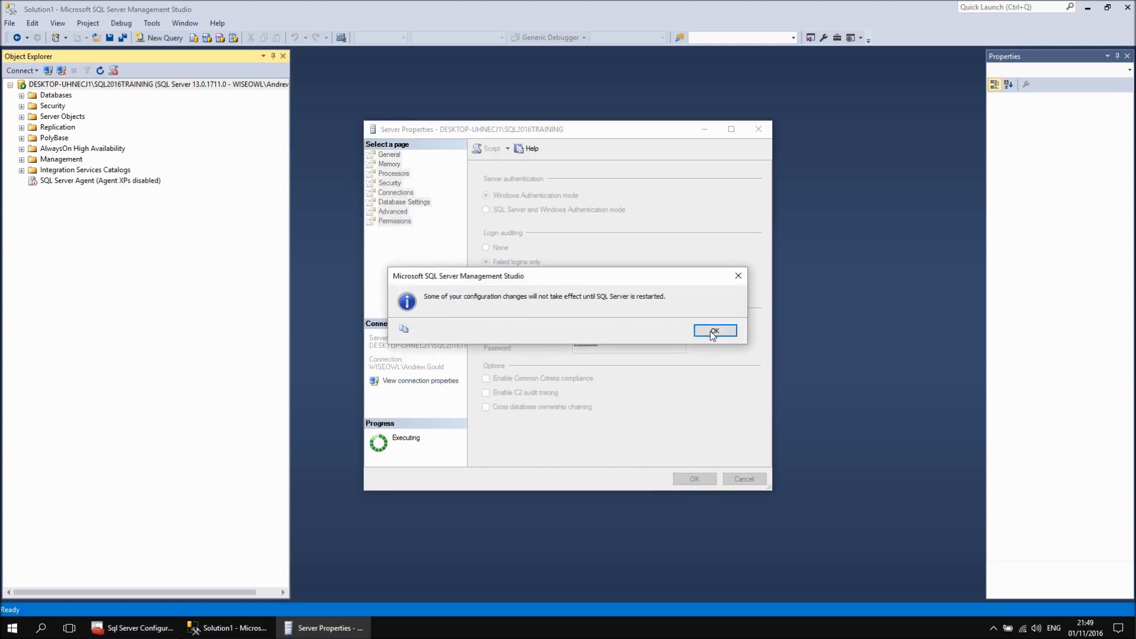
click(715, 331)
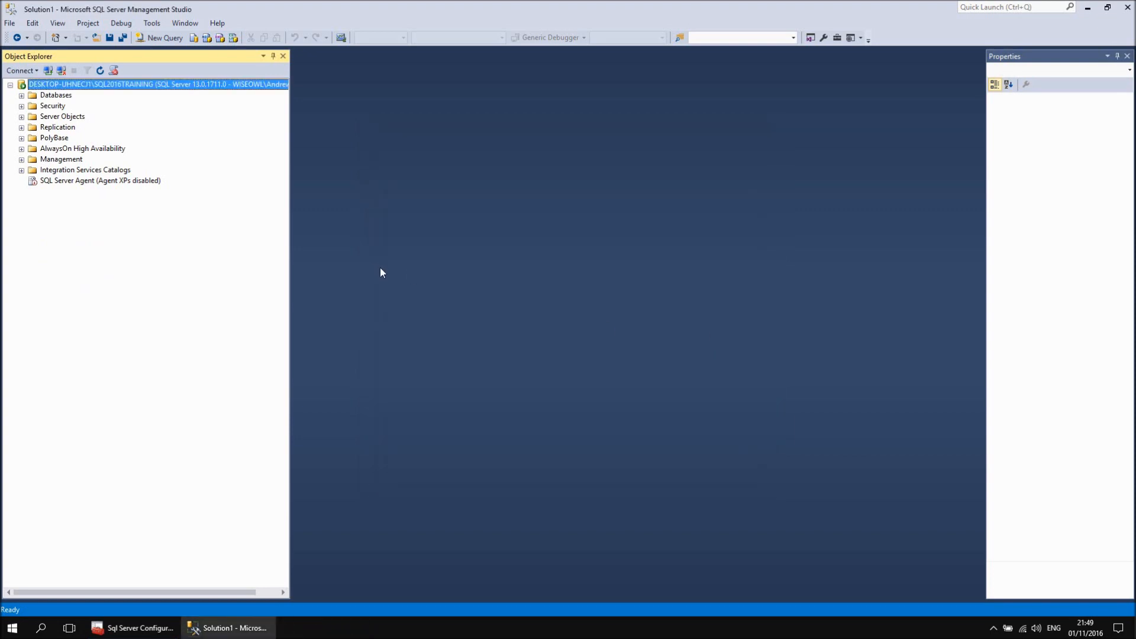
Step: Switch to SQL Server Configuration Manager and restart the SQL Server (SQL2016TRAINING) service
click(168, 626)
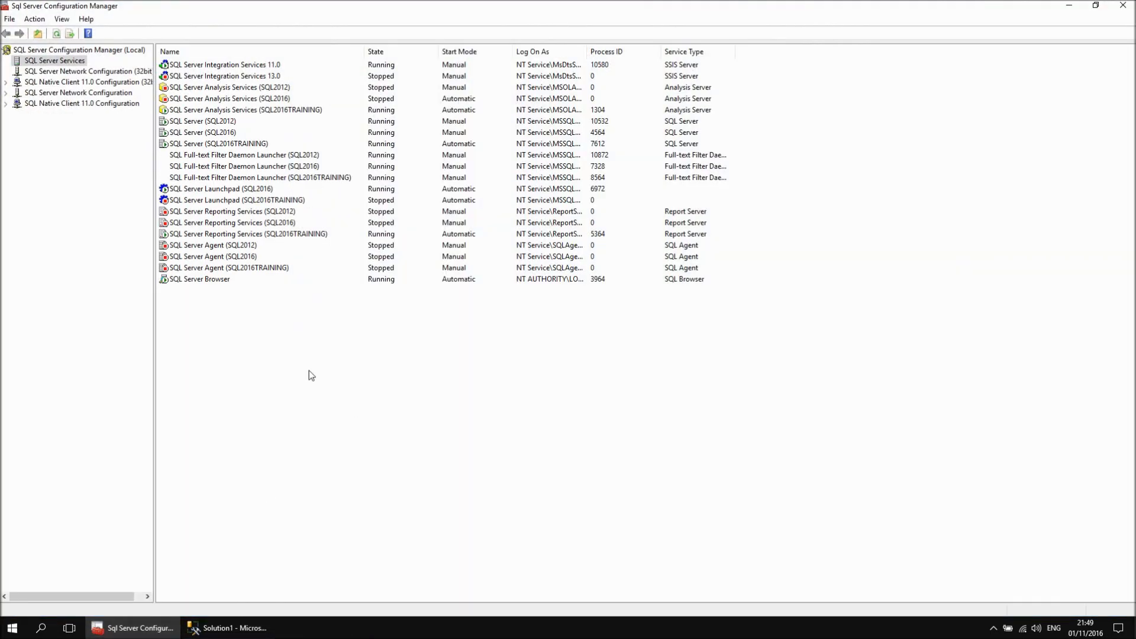
right_click(216, 145)
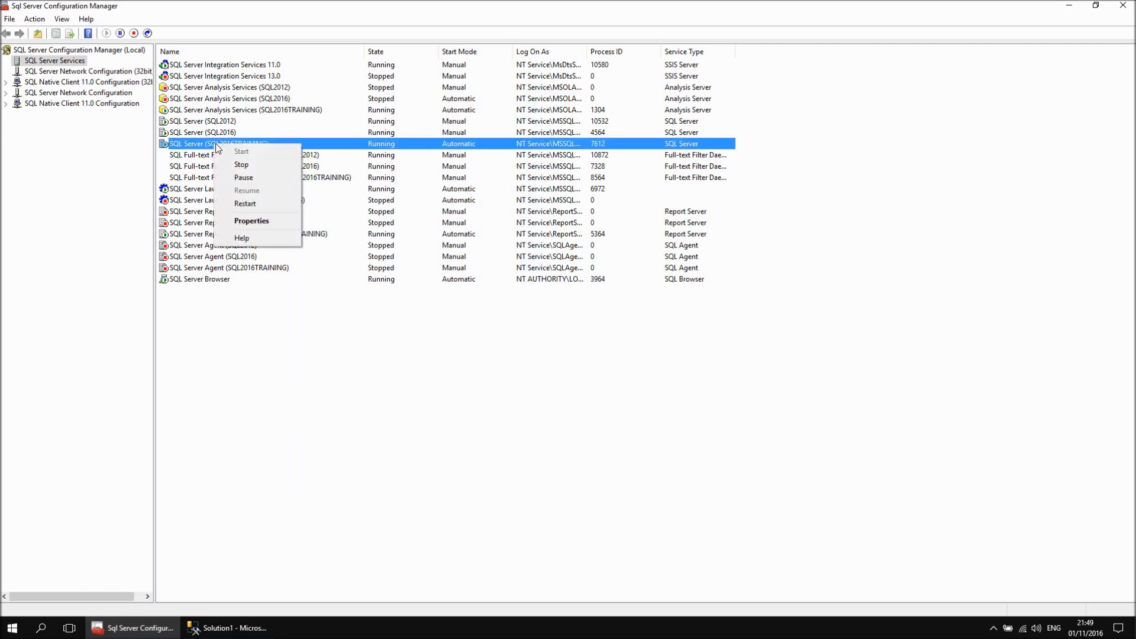
click(229, 201)
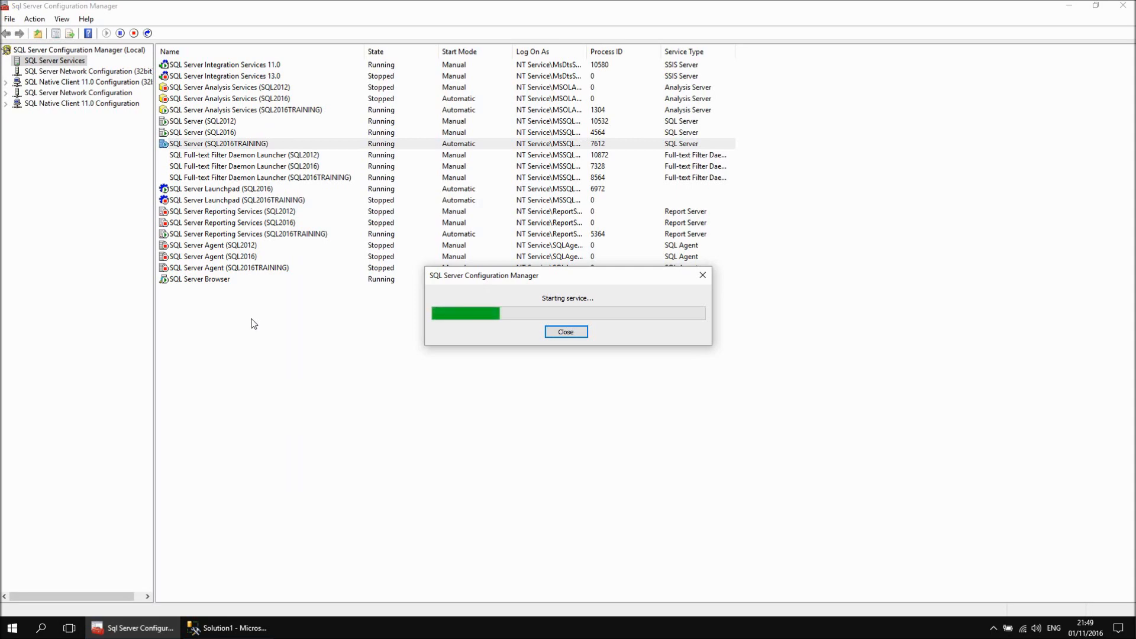
Step: Return to SQL Server Management Studio and delete the TestDB database
click(229, 629)
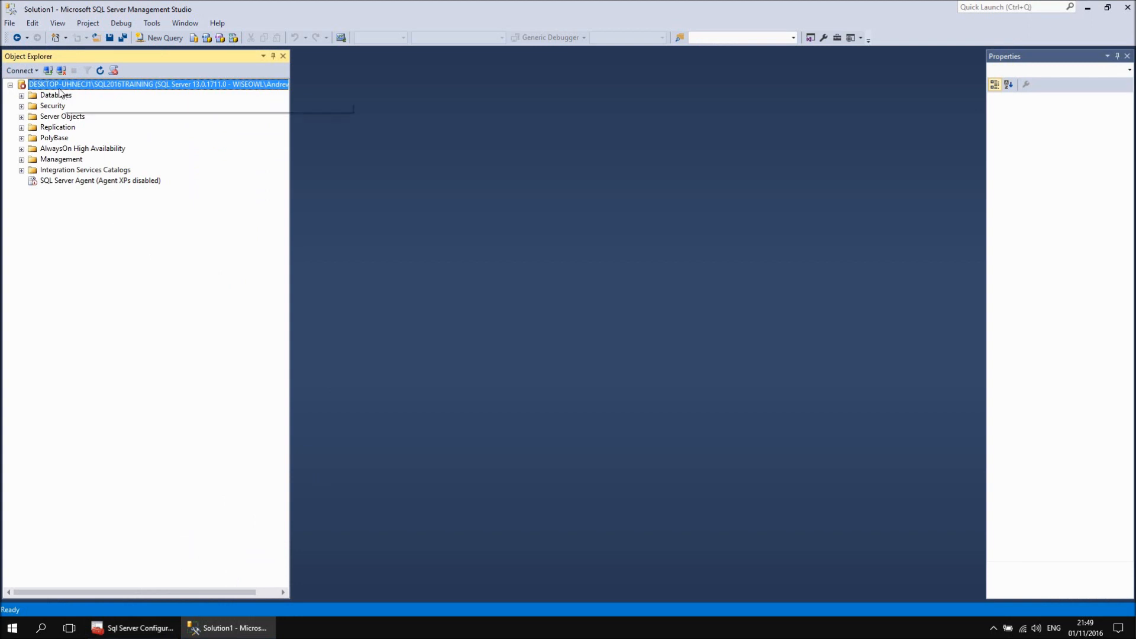
click(21, 96)
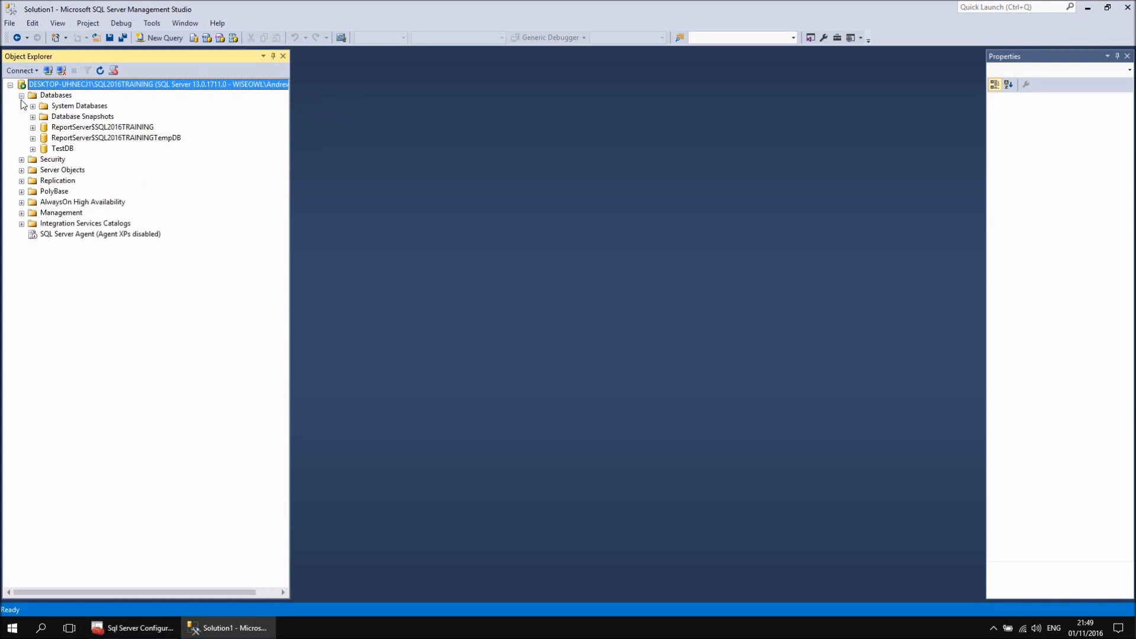
click(59, 149)
right_click(59, 151)
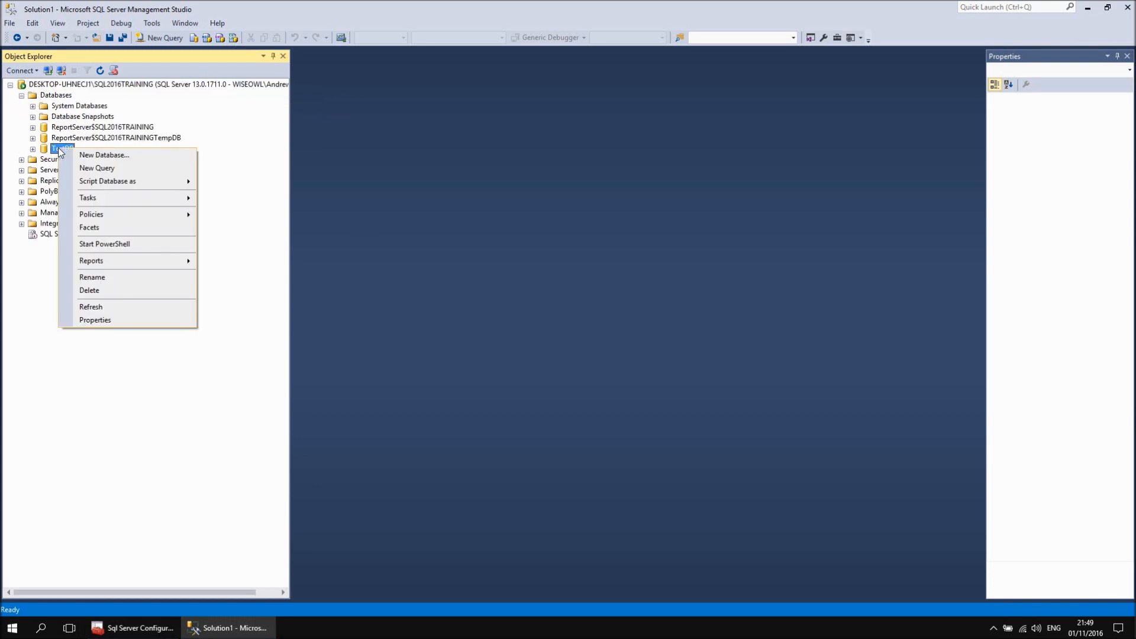
click(108, 292)
click(695, 478)
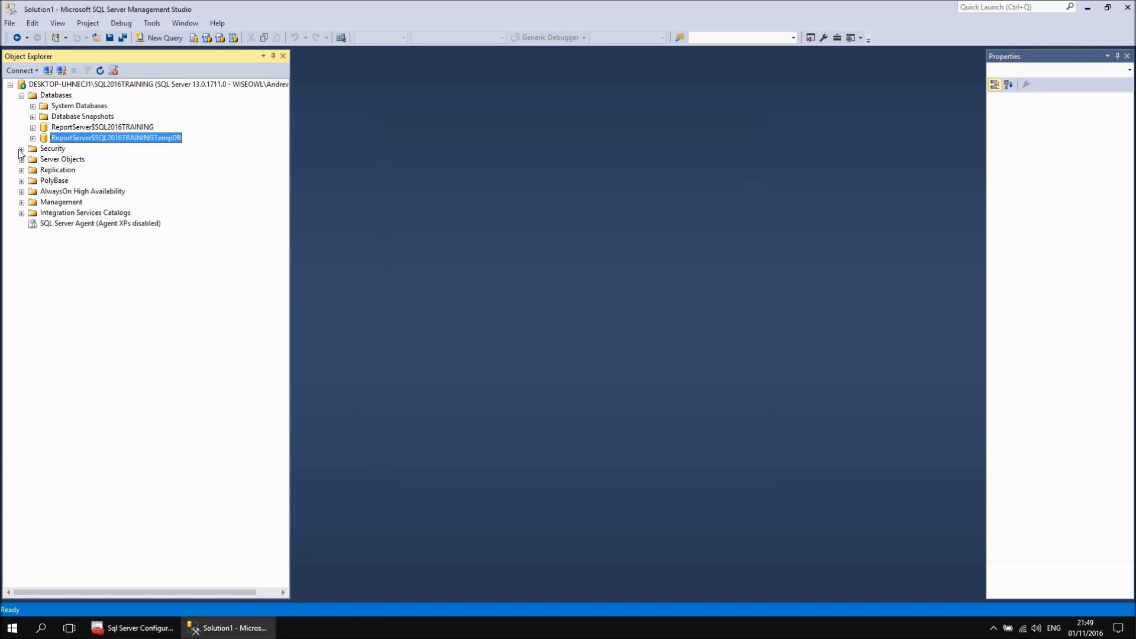
Step: Delete TestLogin from the server's security logins and collapse the Security folder
click(21, 149)
click(33, 160)
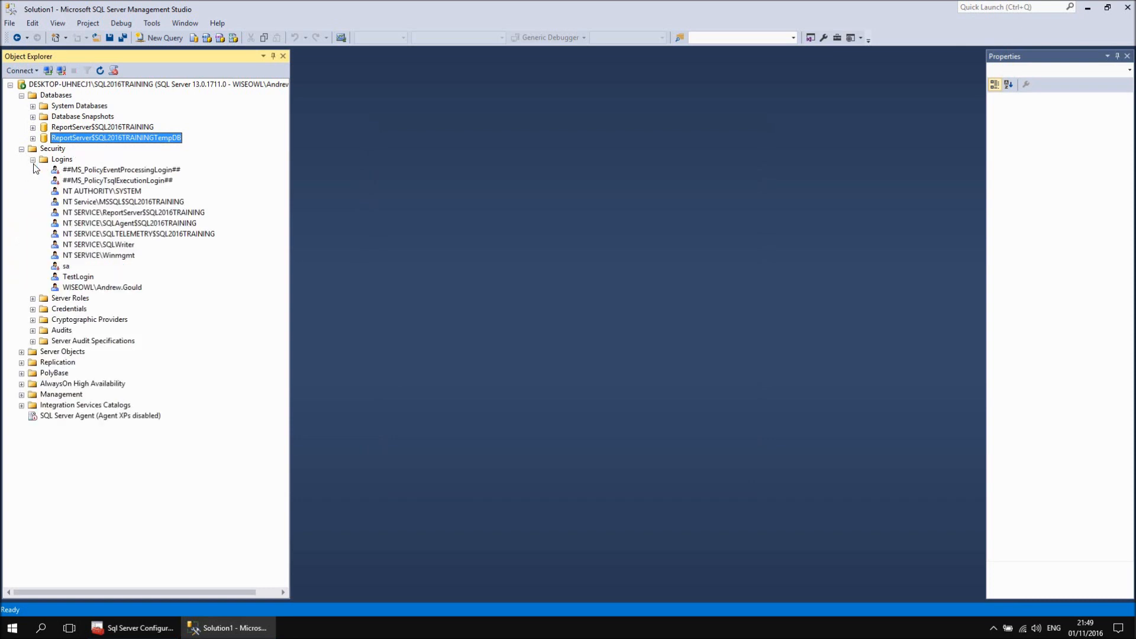
right_click(93, 278)
click(134, 389)
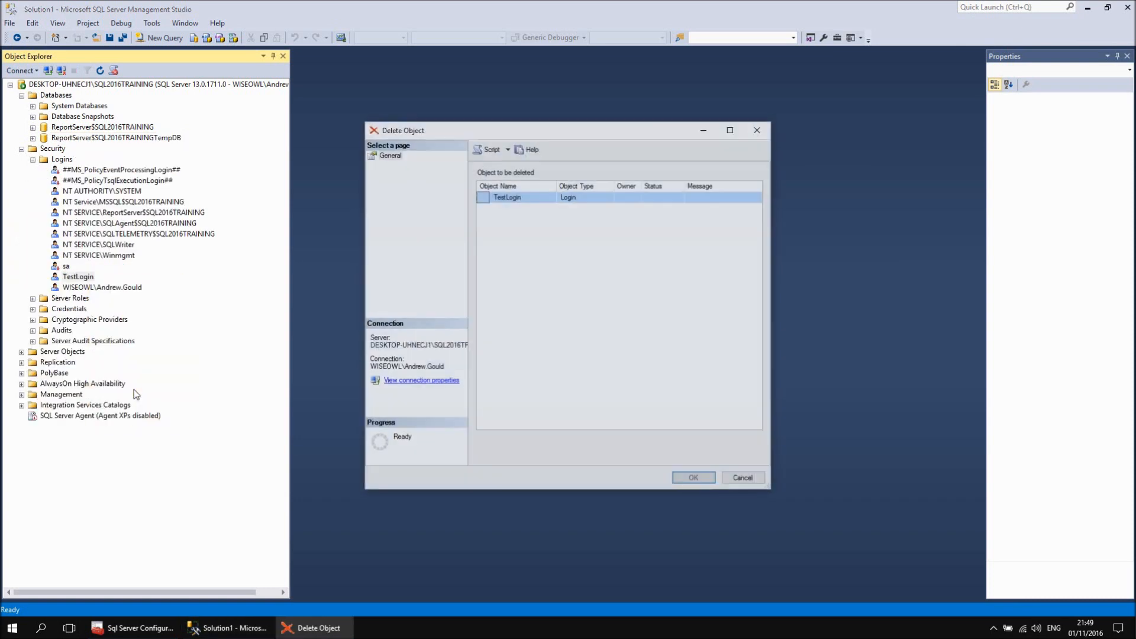
click(689, 481)
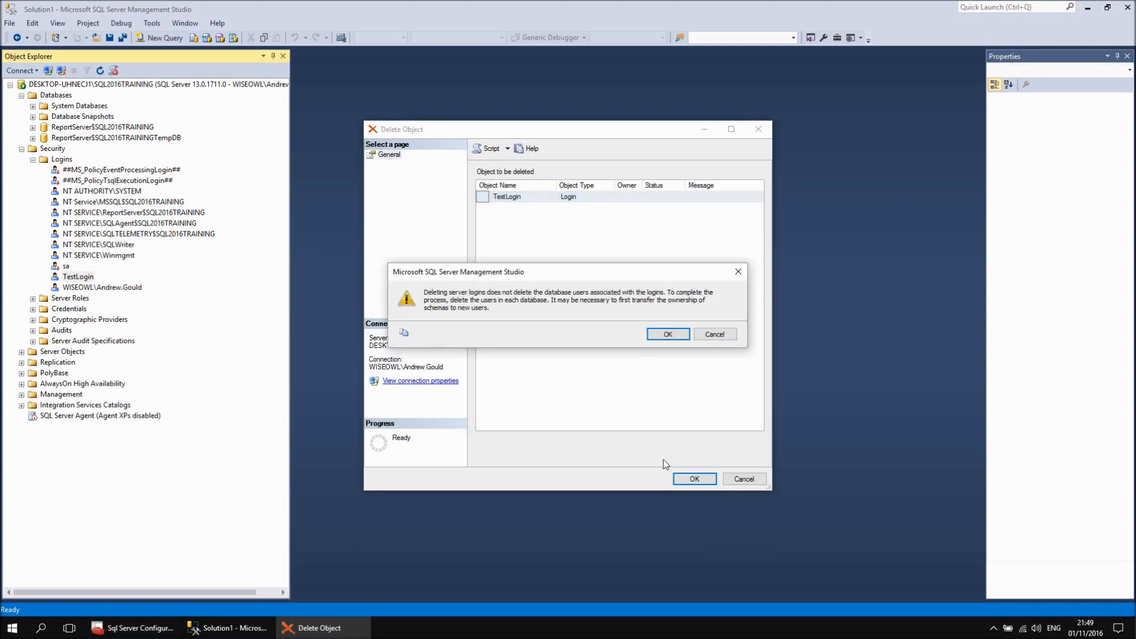
click(665, 333)
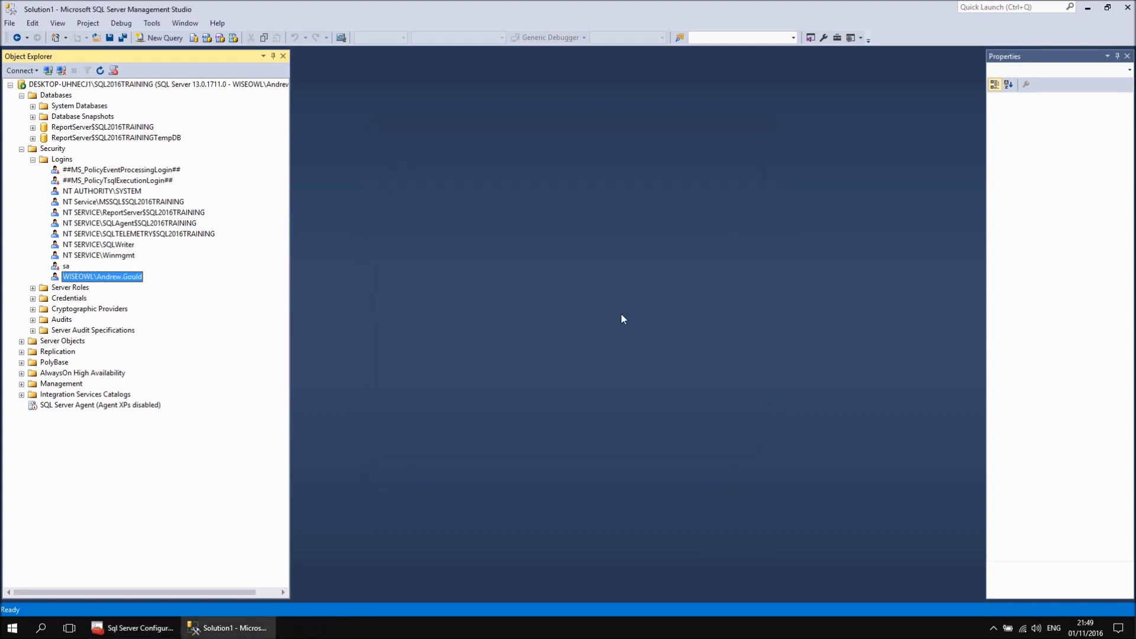
click(32, 159)
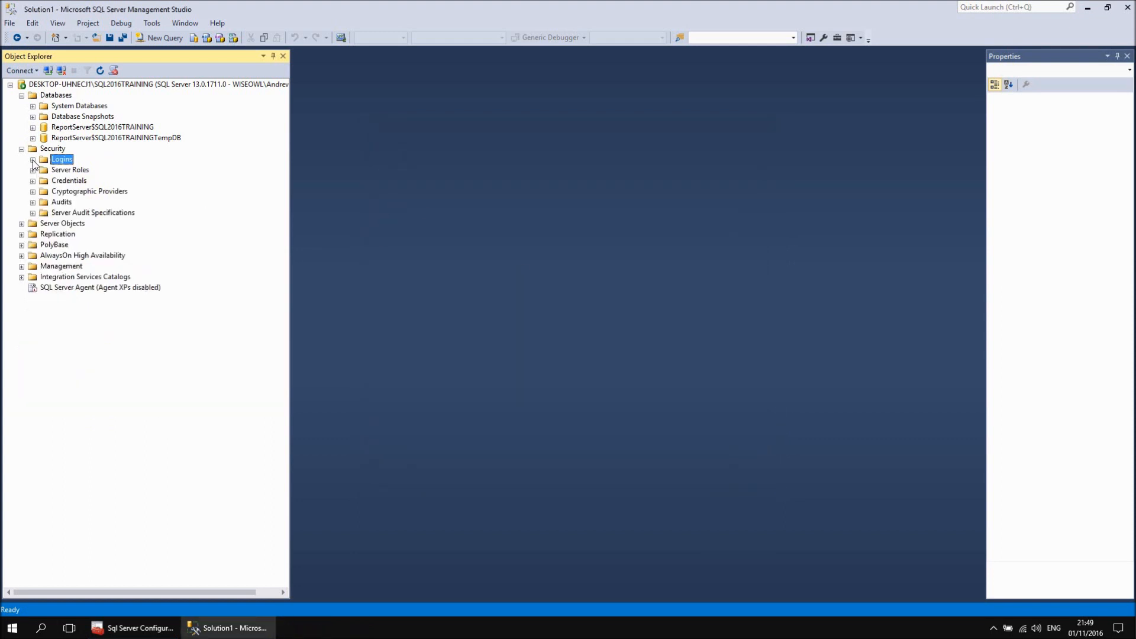
click(21, 149)
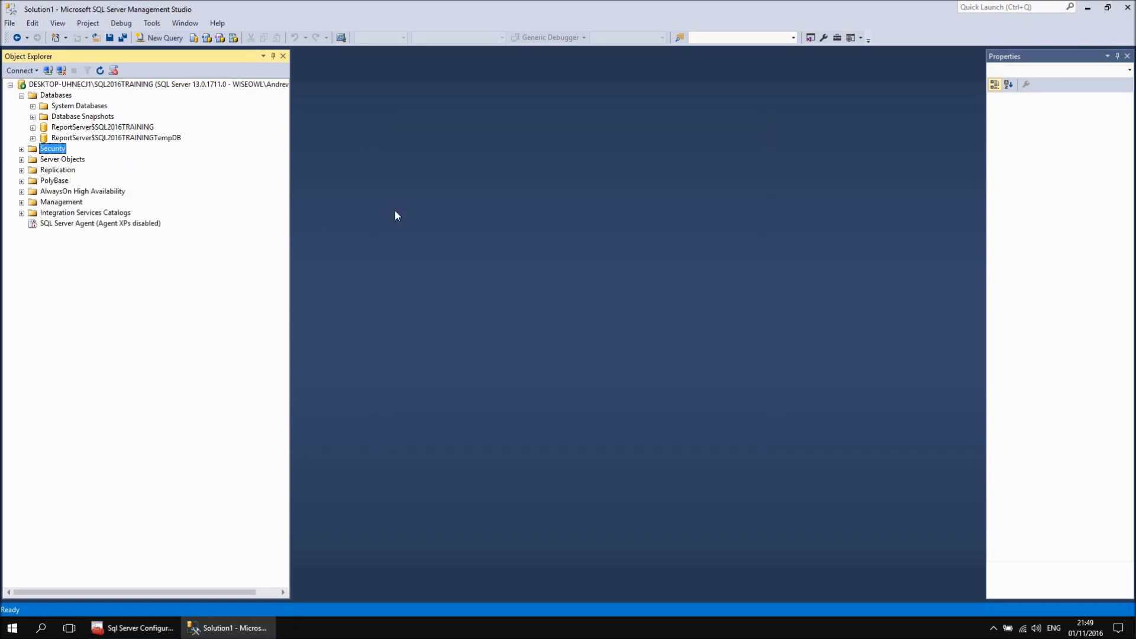